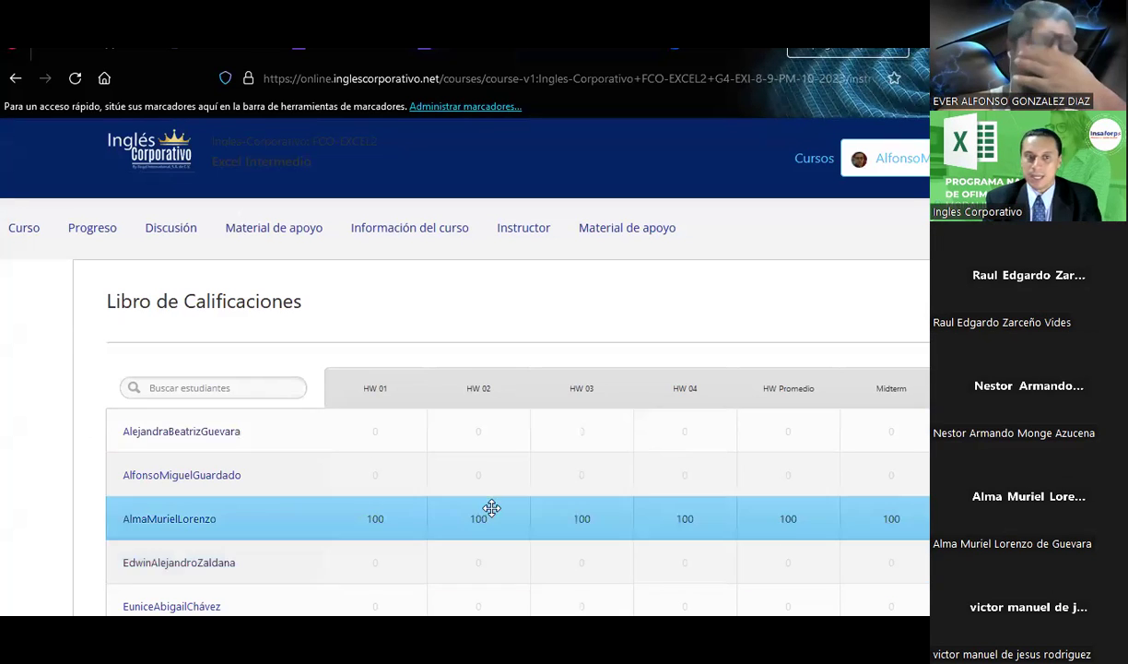
Review the Inglés Corporativo student list, then go to gradebook page 2 of 2 with the last three students.
scroll(491, 346, "down", 3)
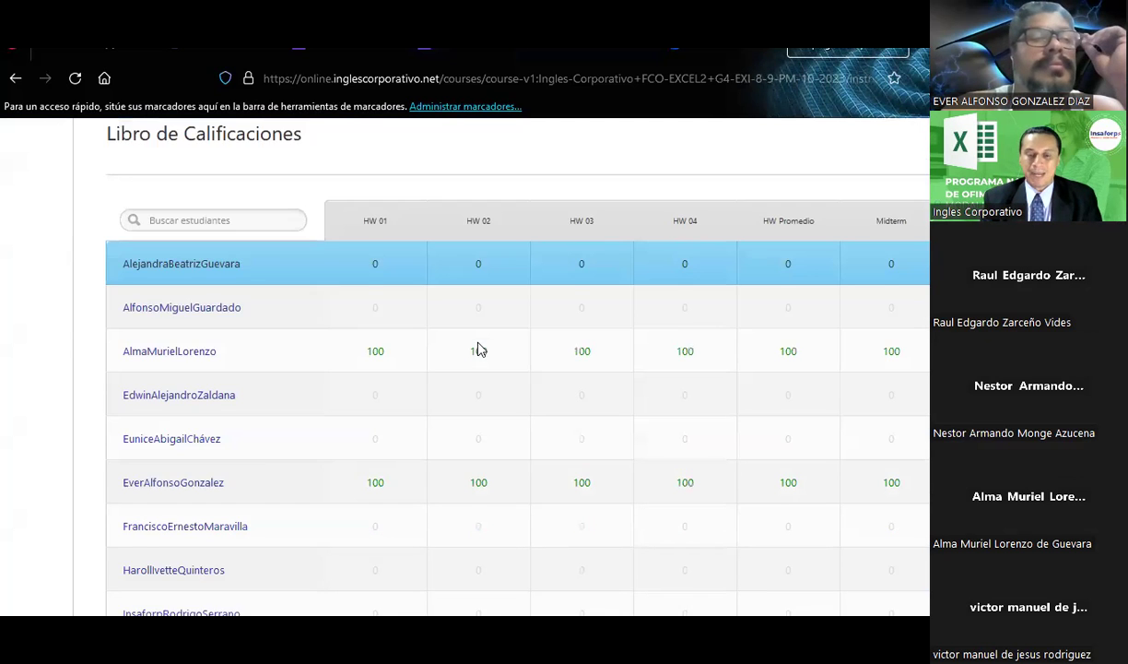
scroll(479, 344, "down", 1)
scroll(478, 342, "down", 1)
scroll(478, 342, "down", 1)
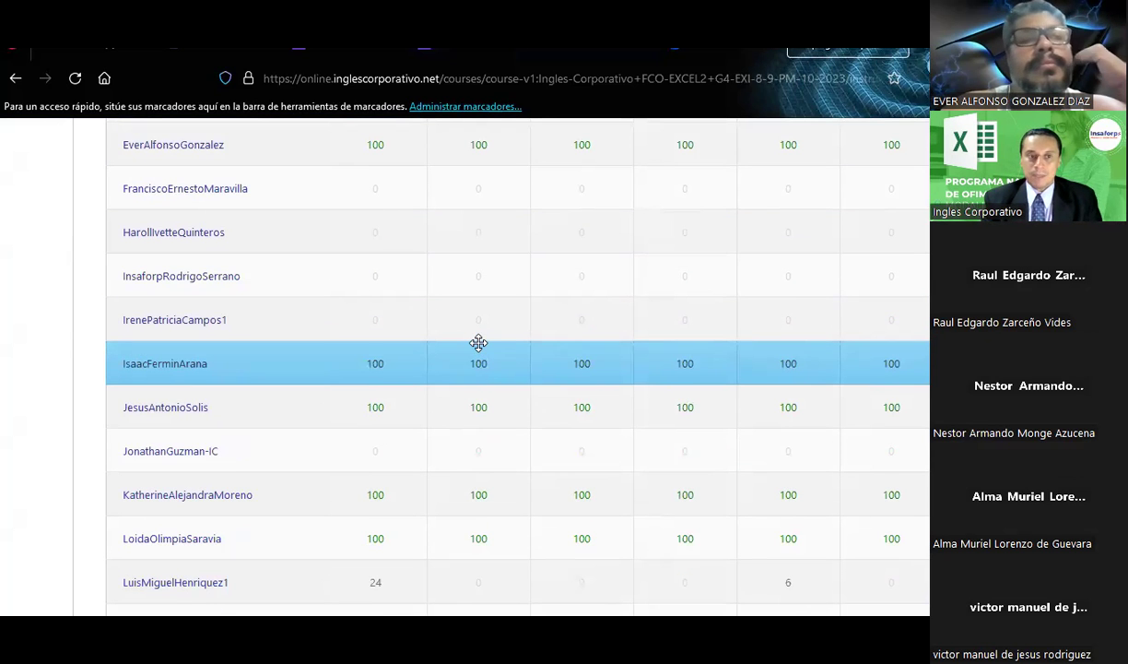
scroll(483, 342, "up", 1)
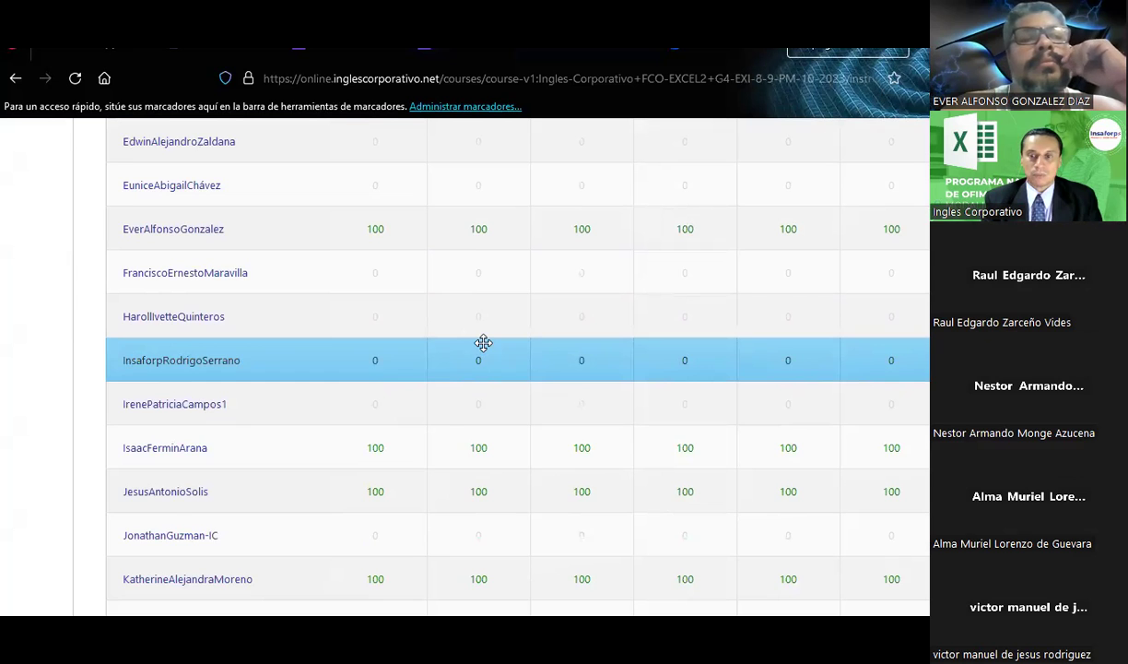
scroll(483, 343, "up", 1)
scroll(483, 343, "up", 2)
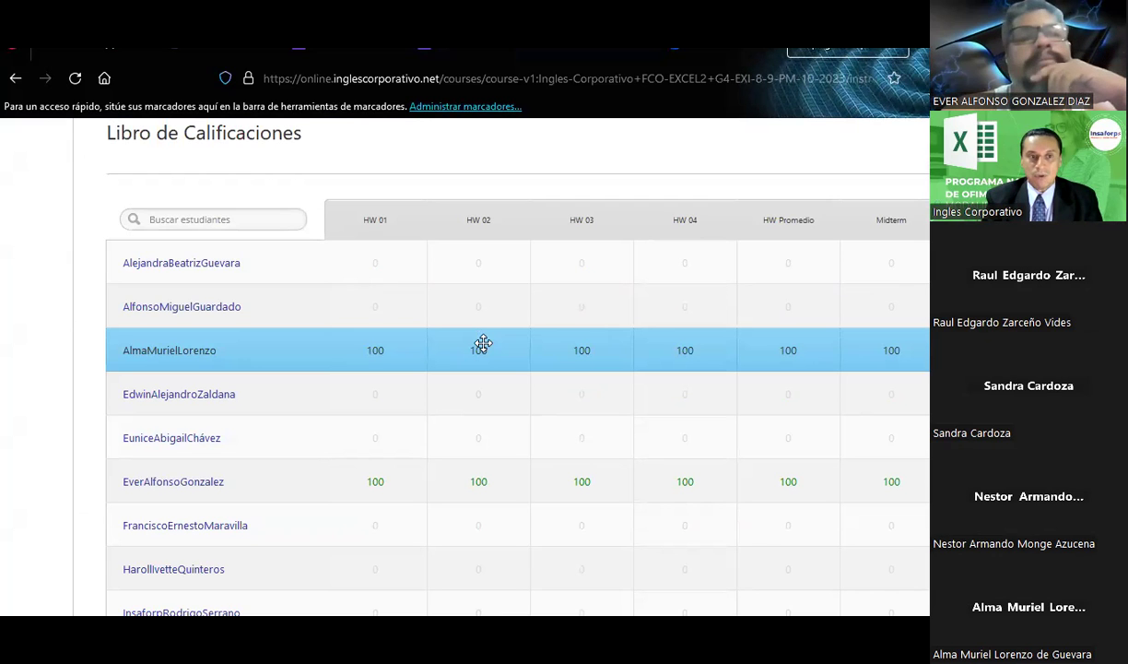
scroll(482, 343, "down", 2)
scroll(482, 343, "down", 1)
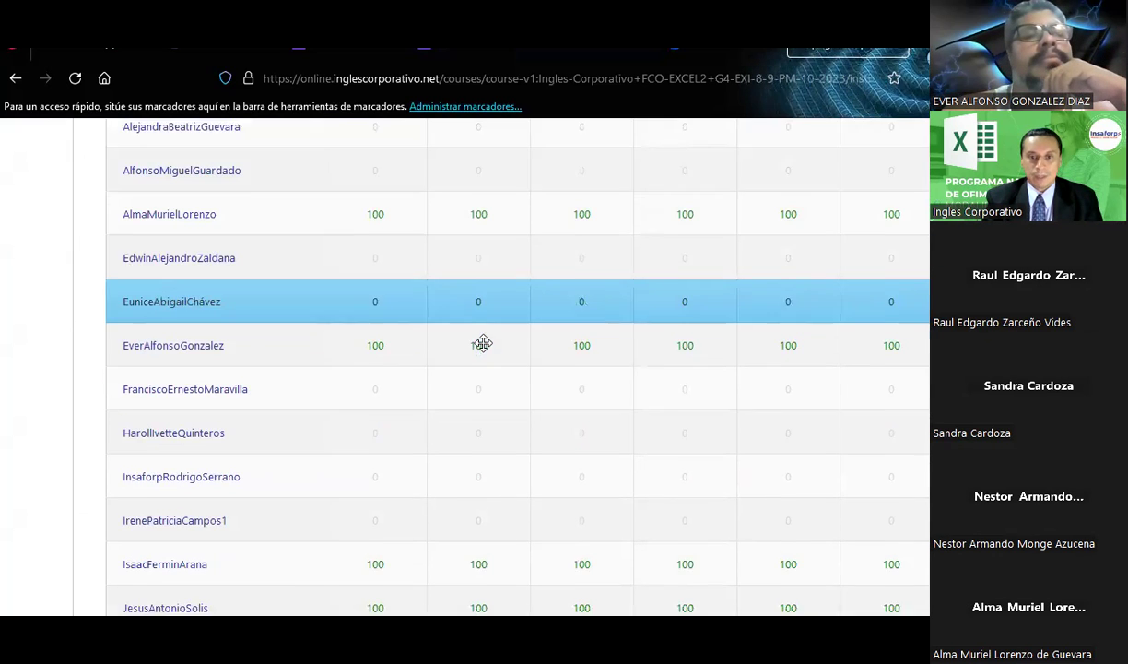
scroll(483, 343, "down", 2)
scroll(483, 343, "down", 3)
scroll(483, 343, "down", 1)
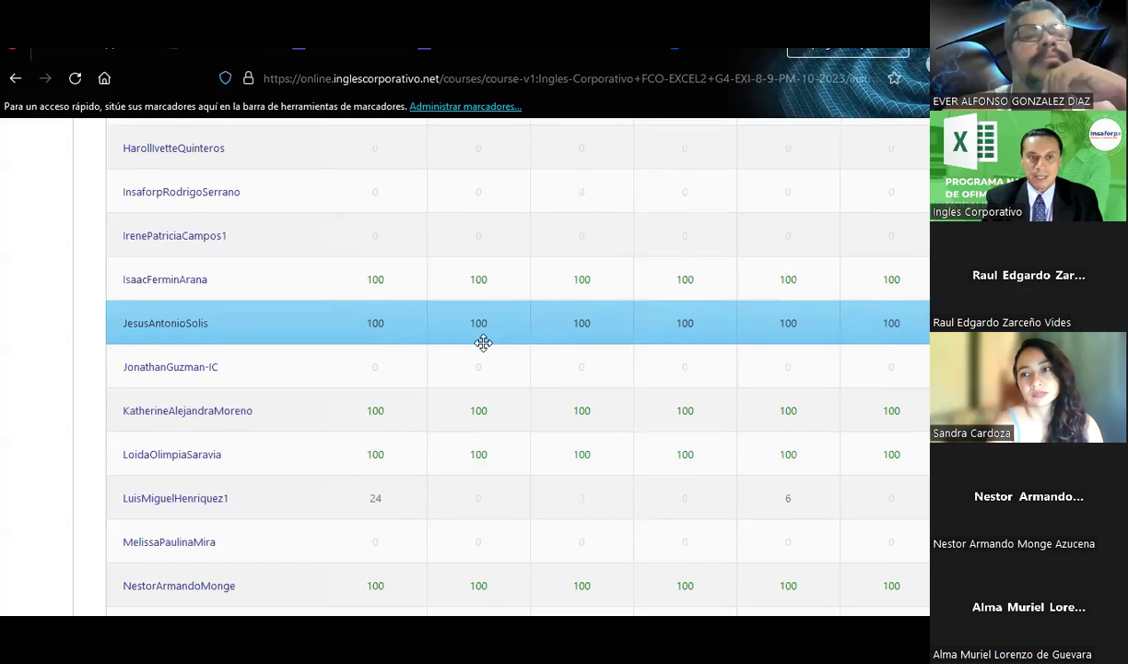
scroll(483, 343, "up", 2)
scroll(483, 343, "up", 2)
scroll(483, 343, "up", 2)
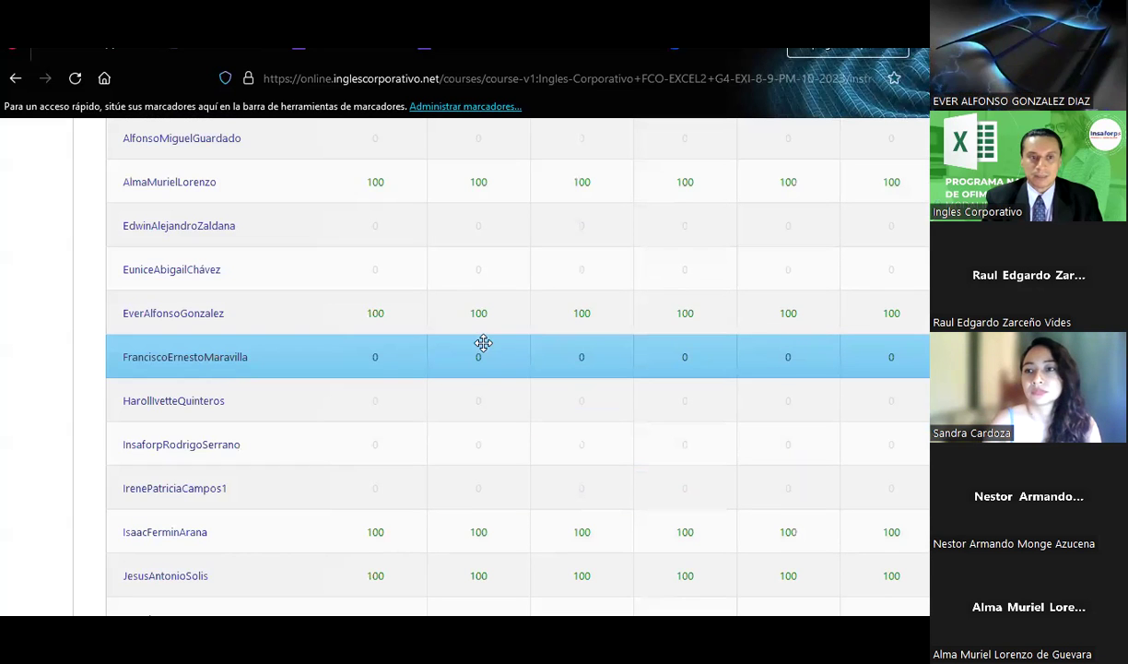
scroll(483, 343, "up", 1)
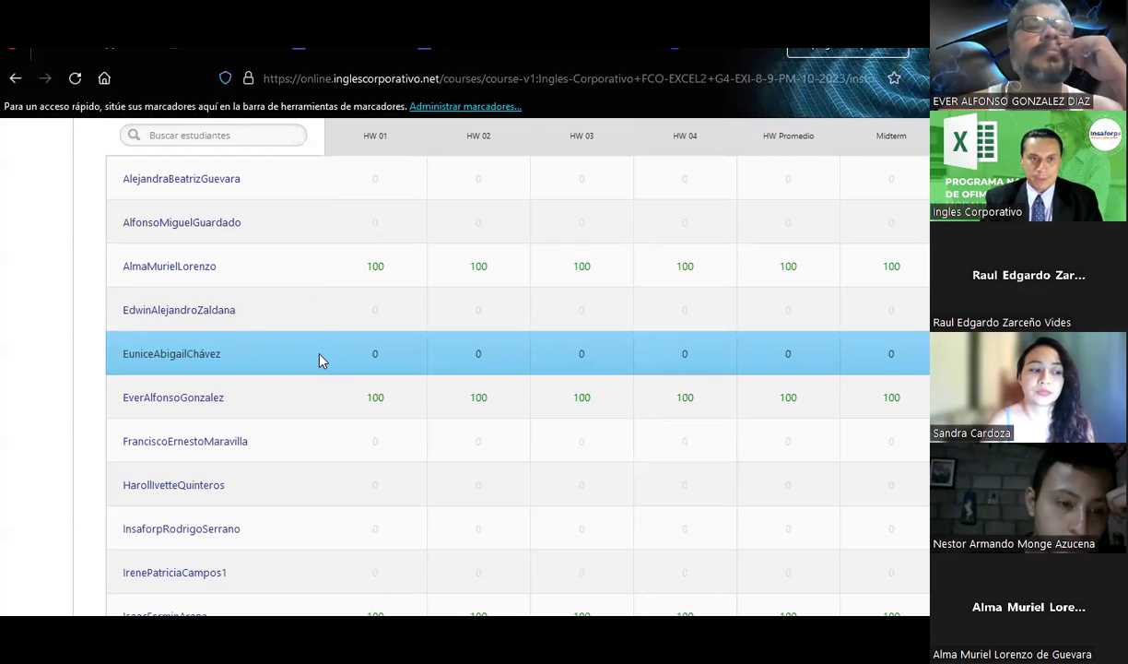
scroll(320, 356, "down", 2)
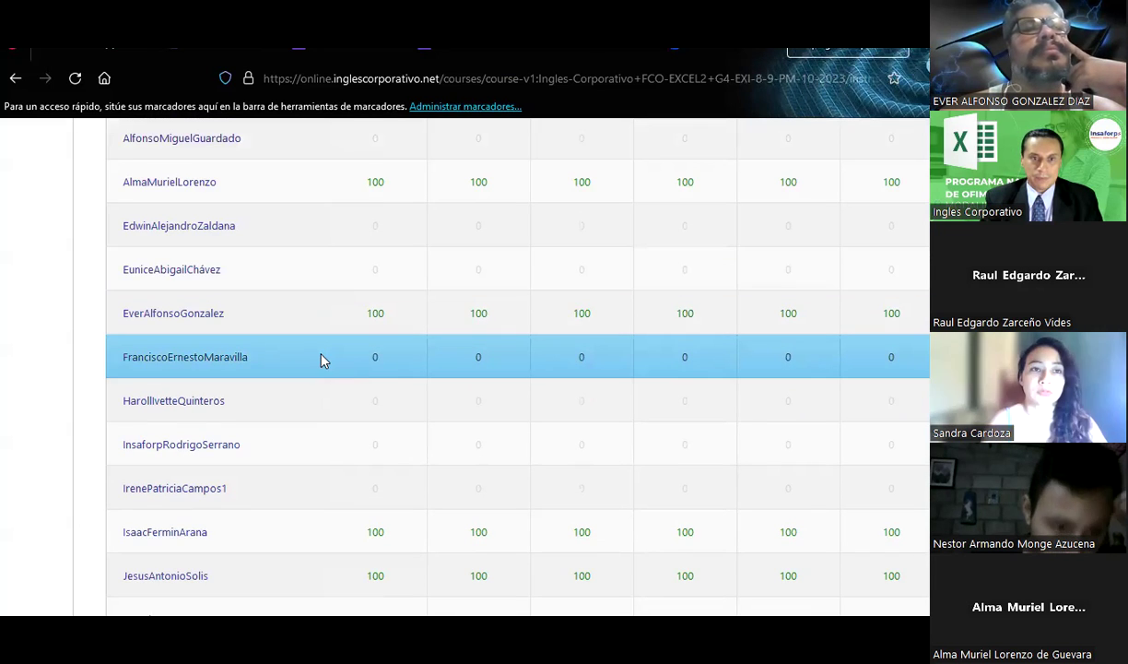
scroll(319, 357, "down", 2)
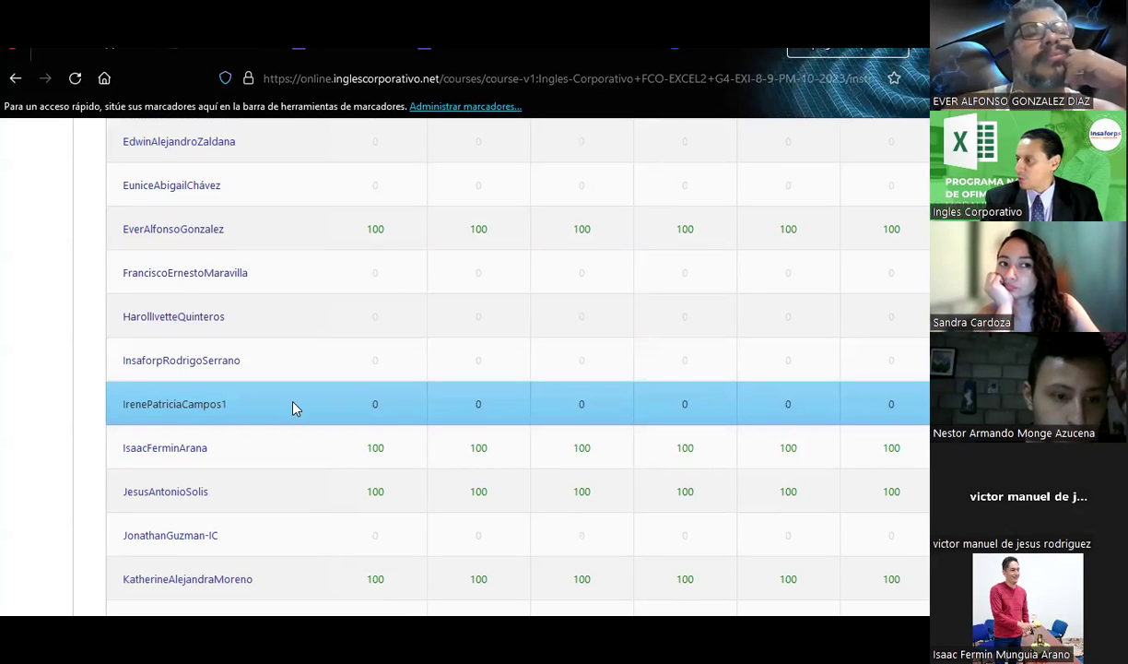
scroll(293, 408, "down", 4)
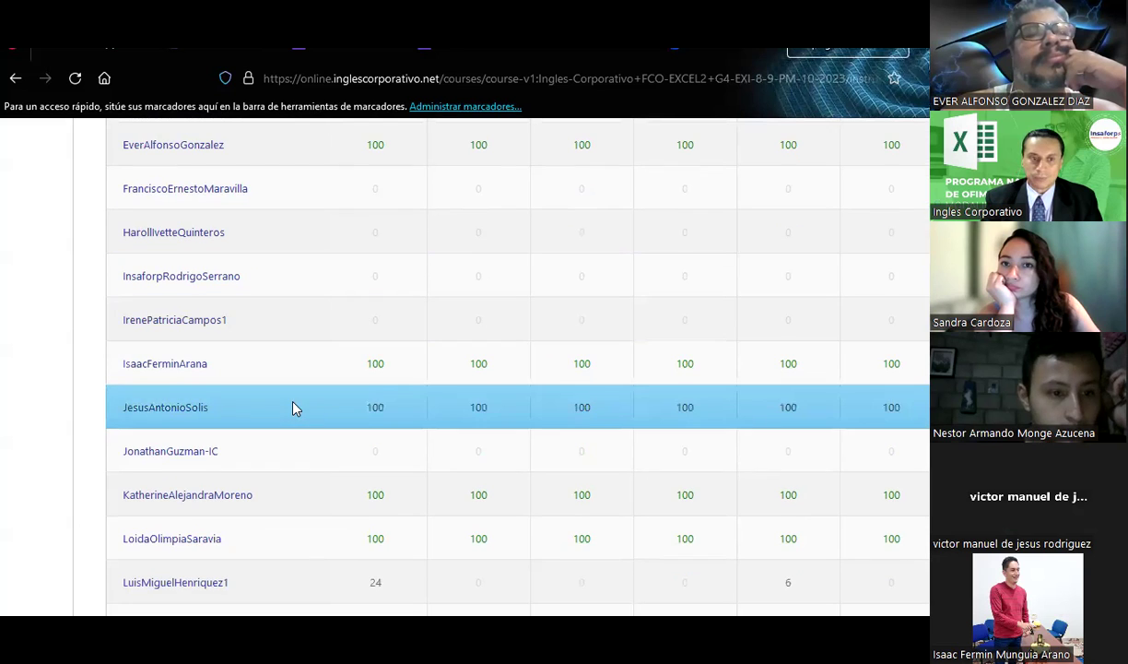
scroll(293, 408, "down", 2)
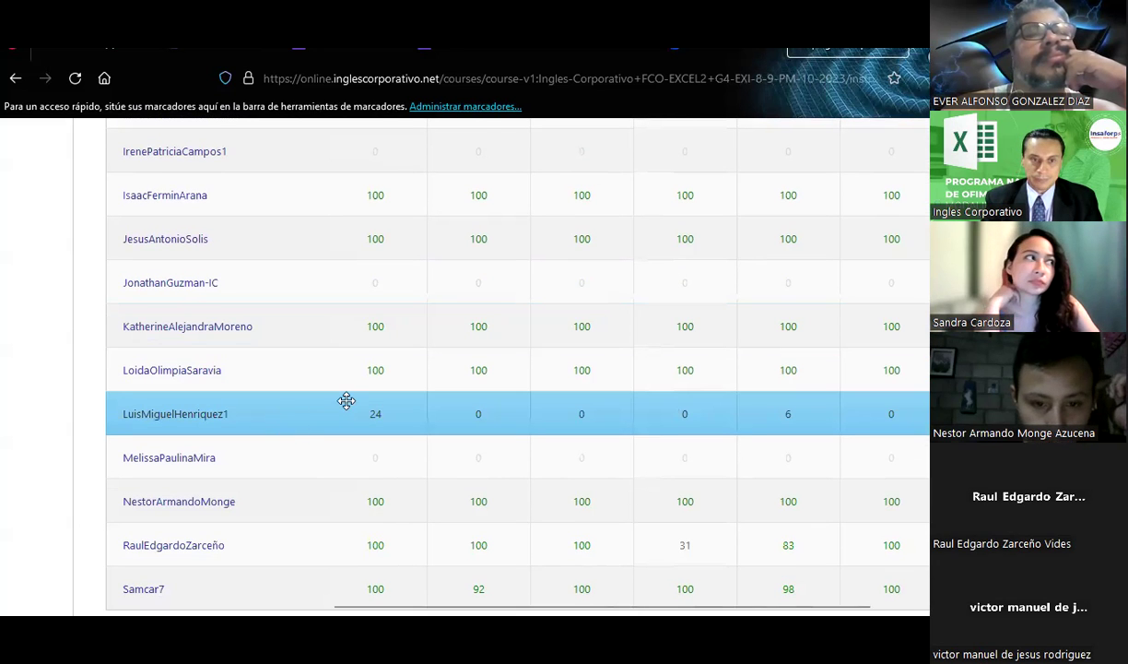
scroll(345, 401, "down", 2)
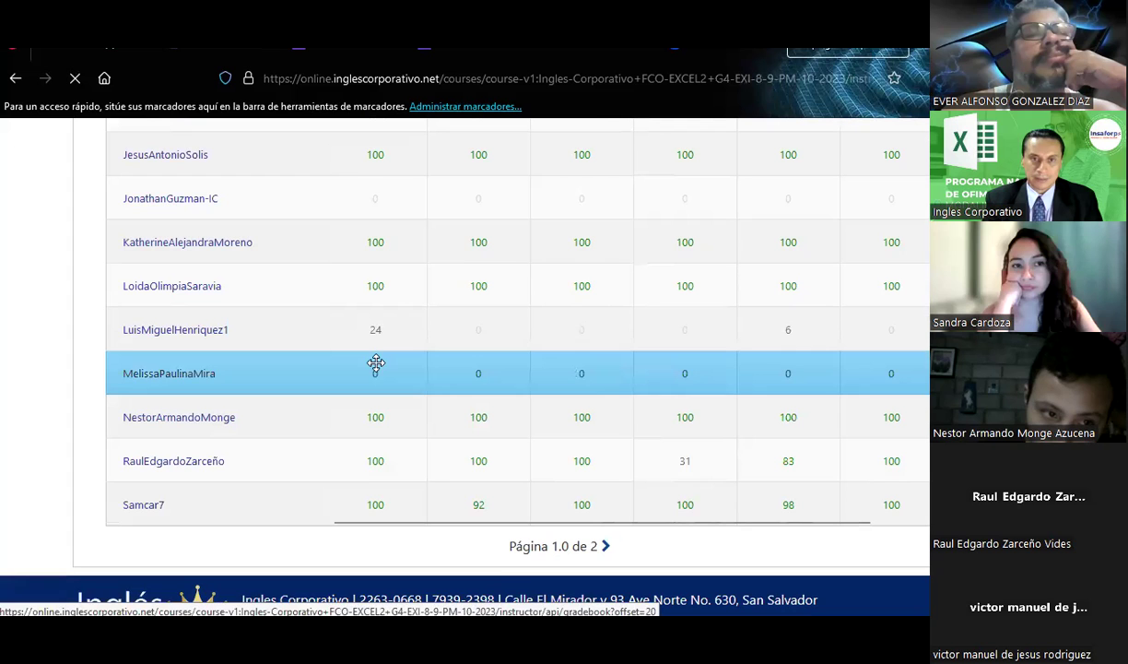
scroll(376, 362, "down", 1)
scroll(376, 362, "up", 2)
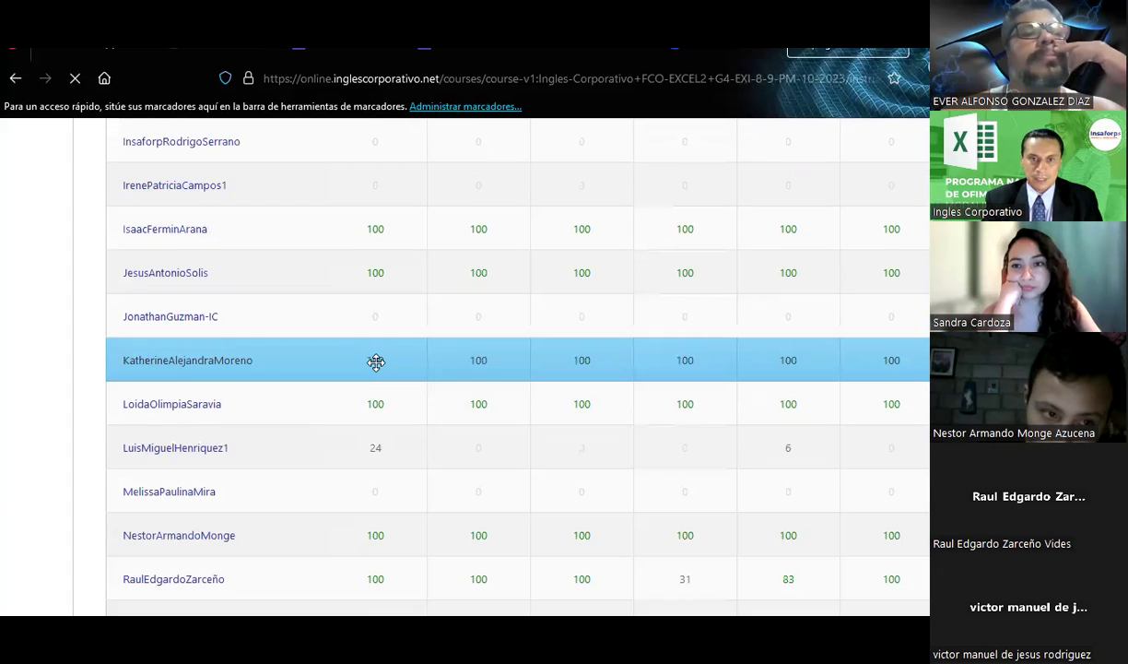
scroll(376, 362, "up", 8)
scroll(376, 362, "up", 4)
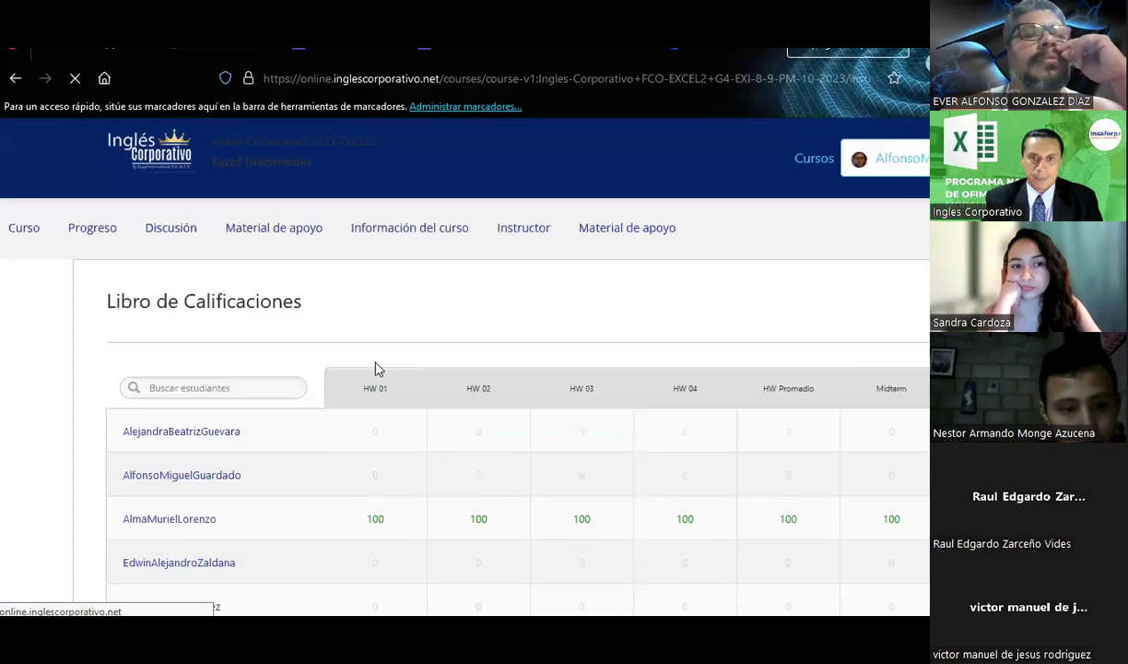
scroll(375, 365, "down", 5)
scroll(376, 365, "down", 5)
left_click(606, 493)
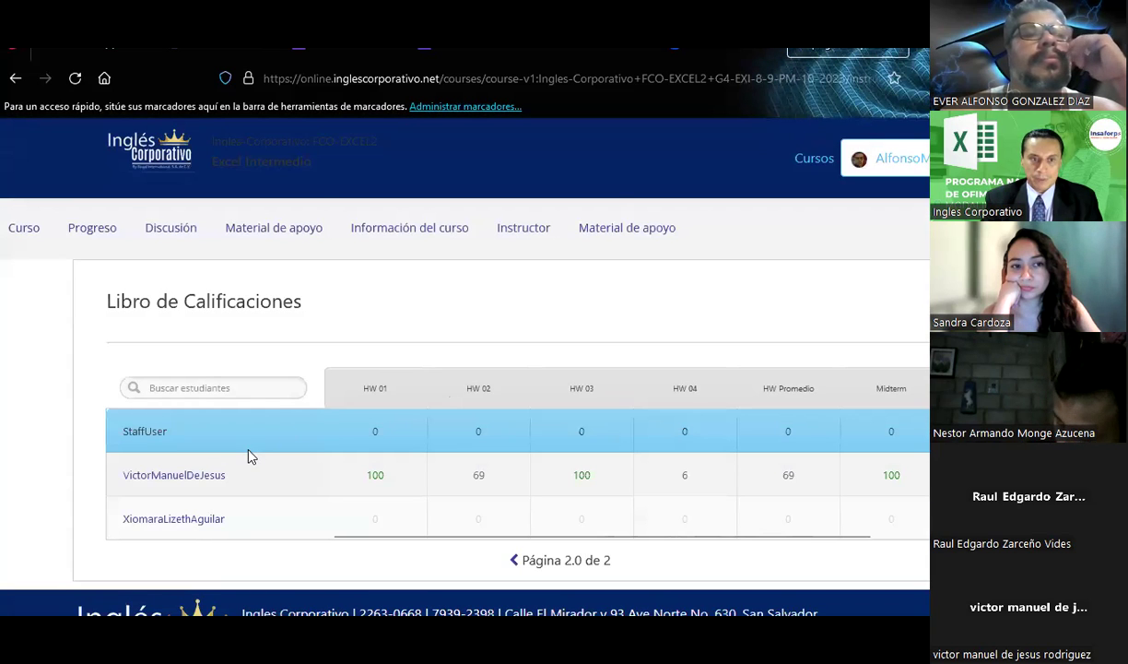
scroll(247, 455, "down", 1)
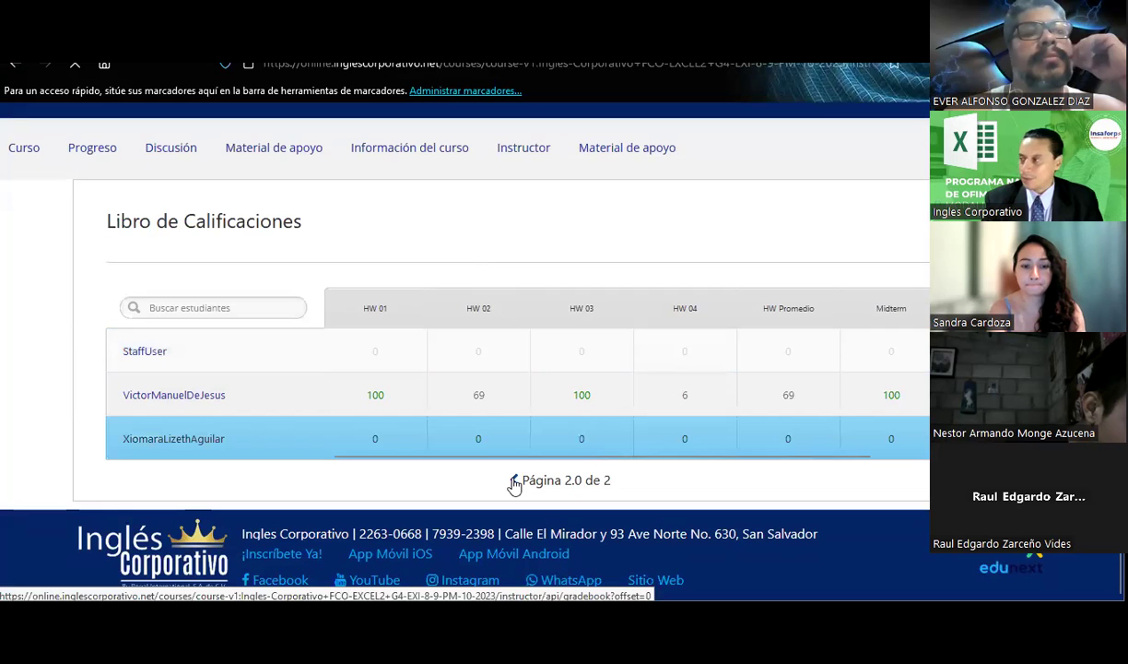
left_click(514, 481)
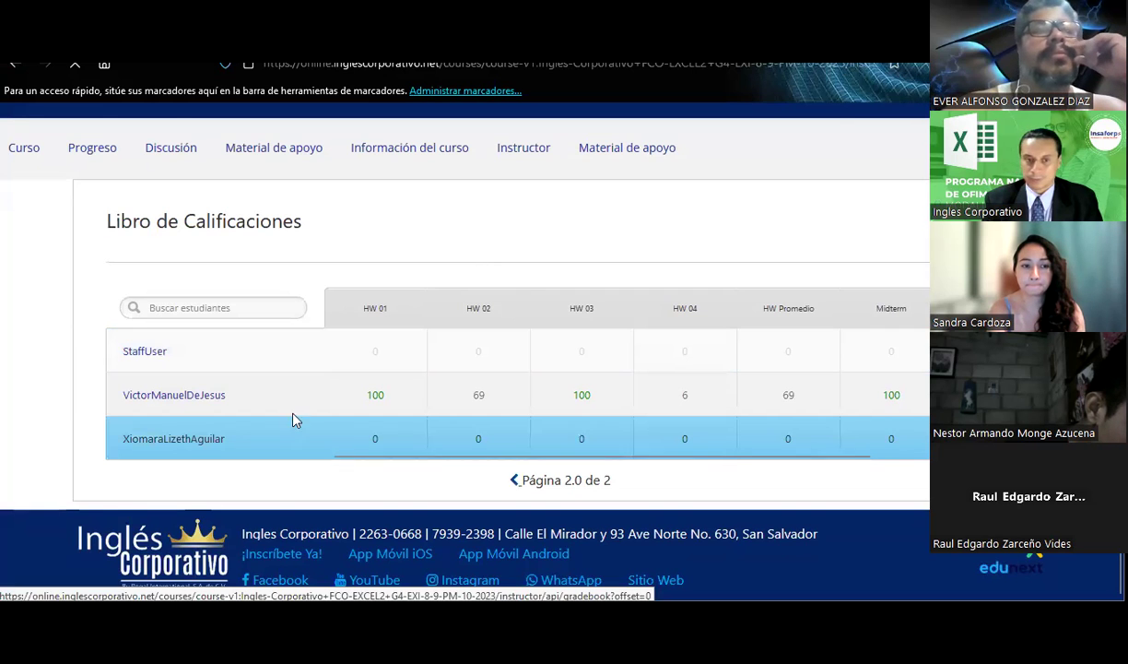
scroll(295, 419, "down", 10)
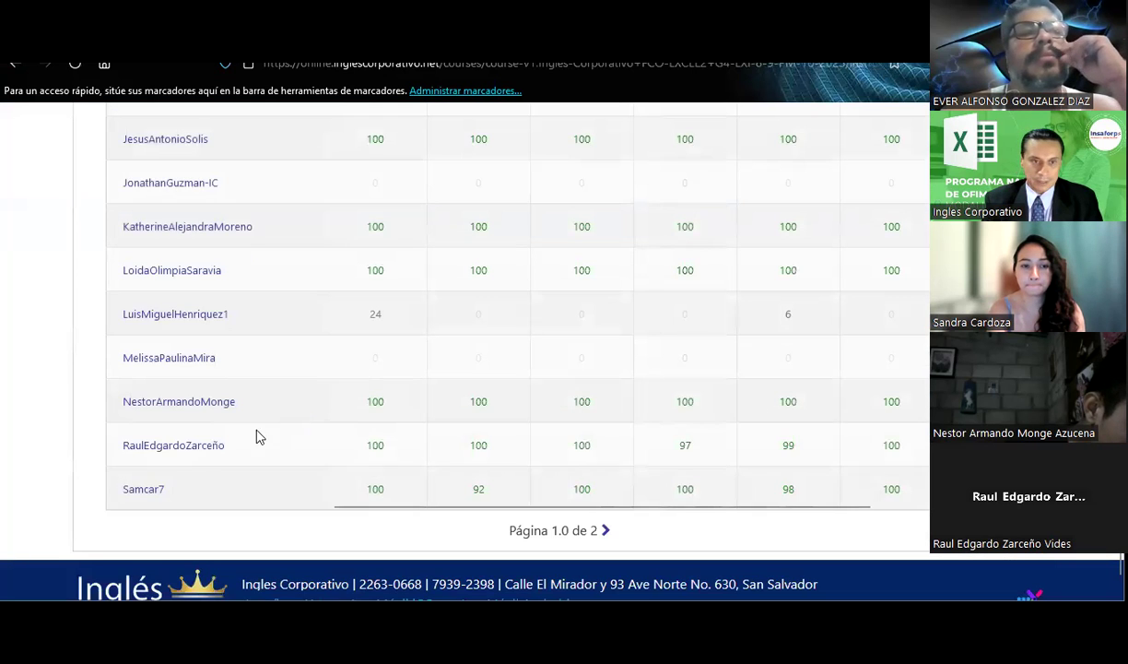
left_click(171, 505)
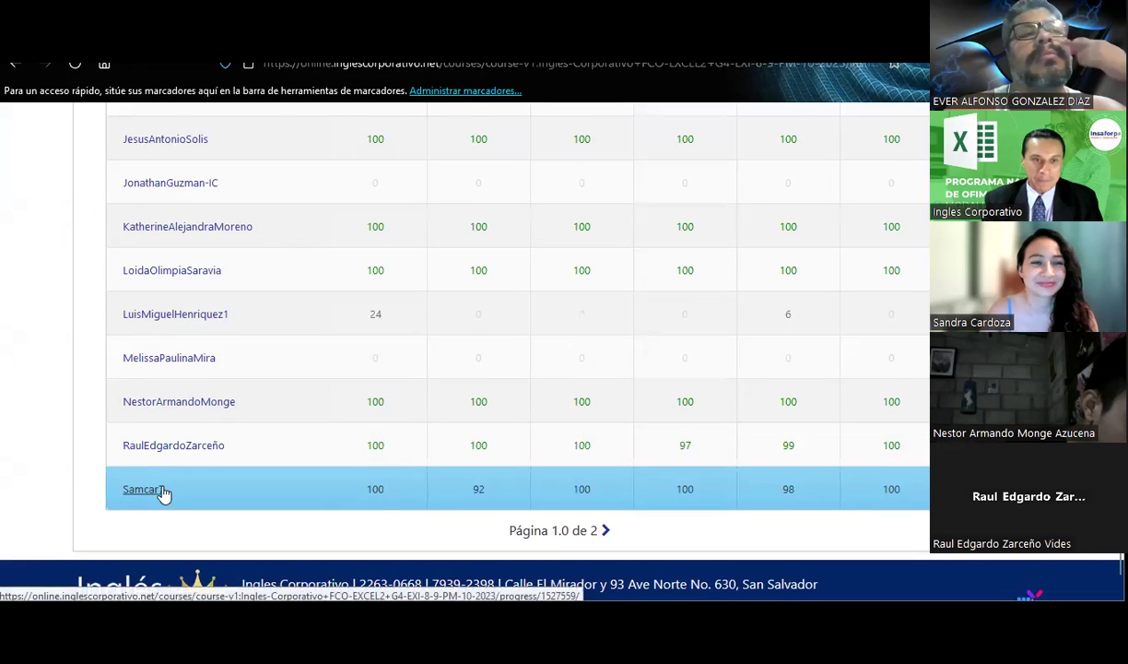
scroll(161, 494, "up", 2)
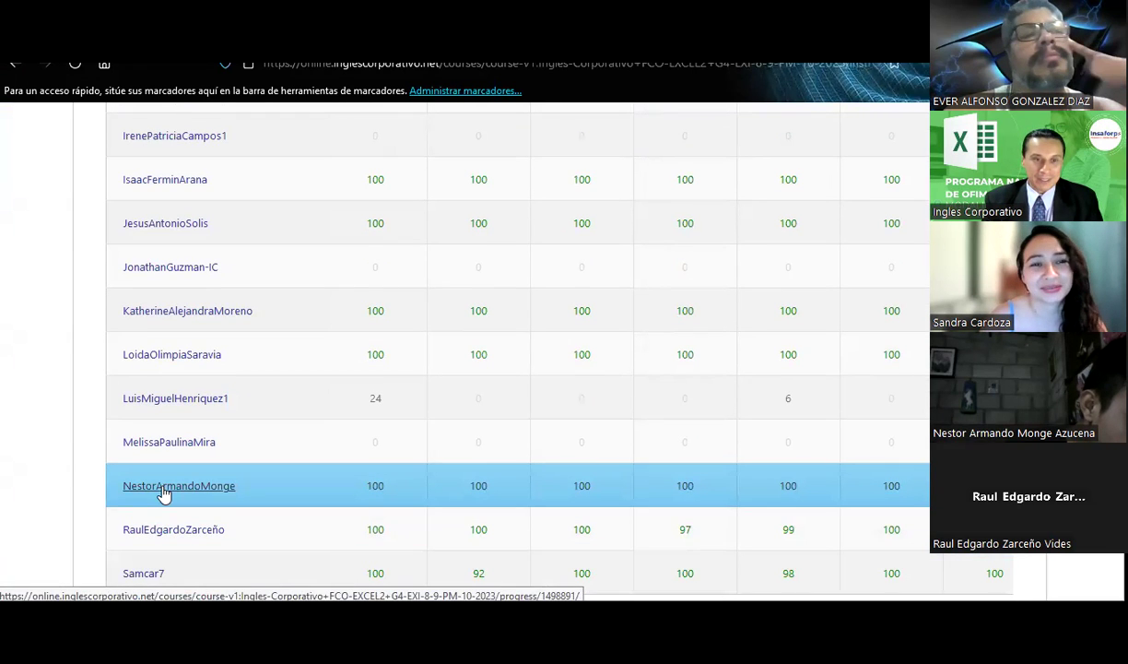
scroll(161, 493, "down", 2)
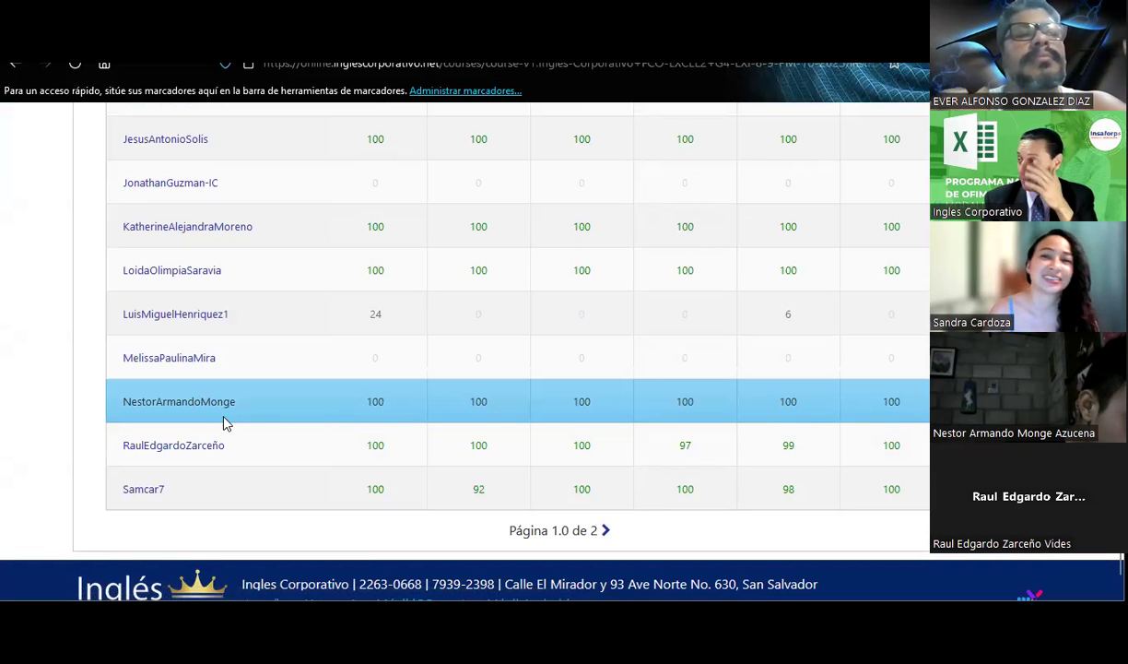
scroll(226, 422, "up", 3)
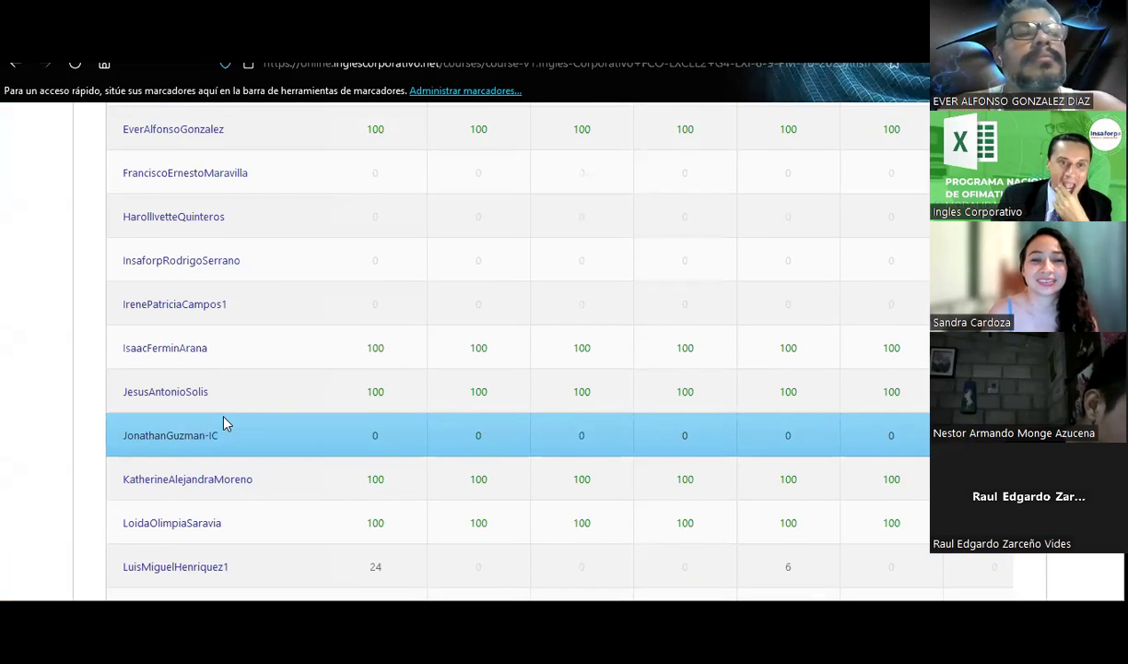
scroll(226, 422, "up", 1)
scroll(225, 422, "up", 2)
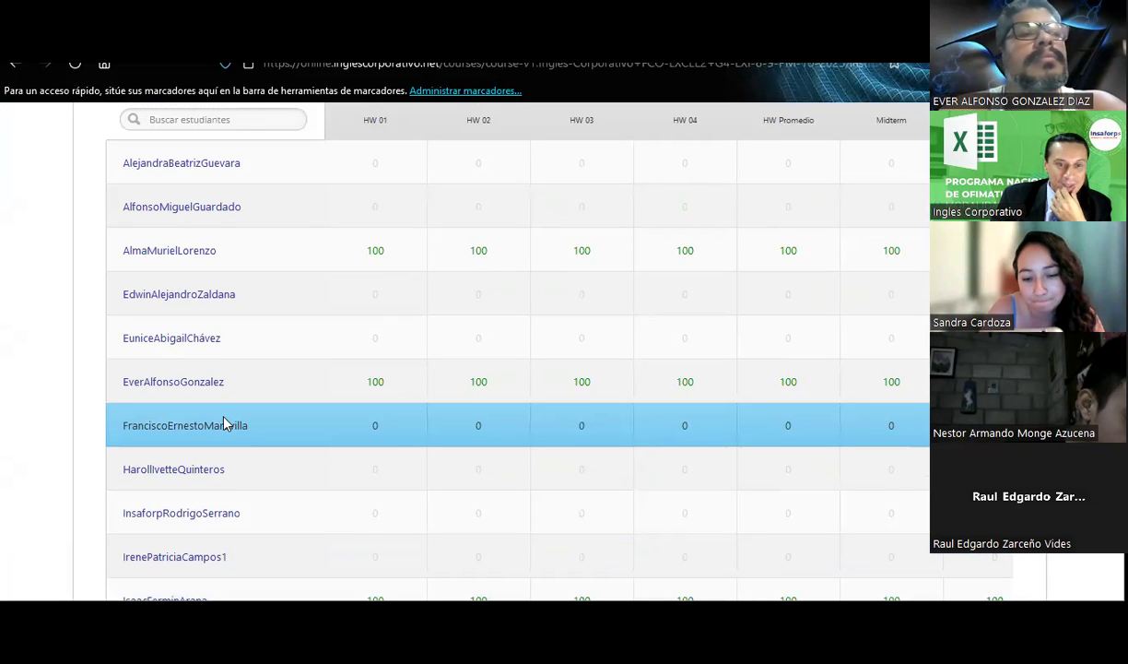
scroll(224, 421, "down", 2)
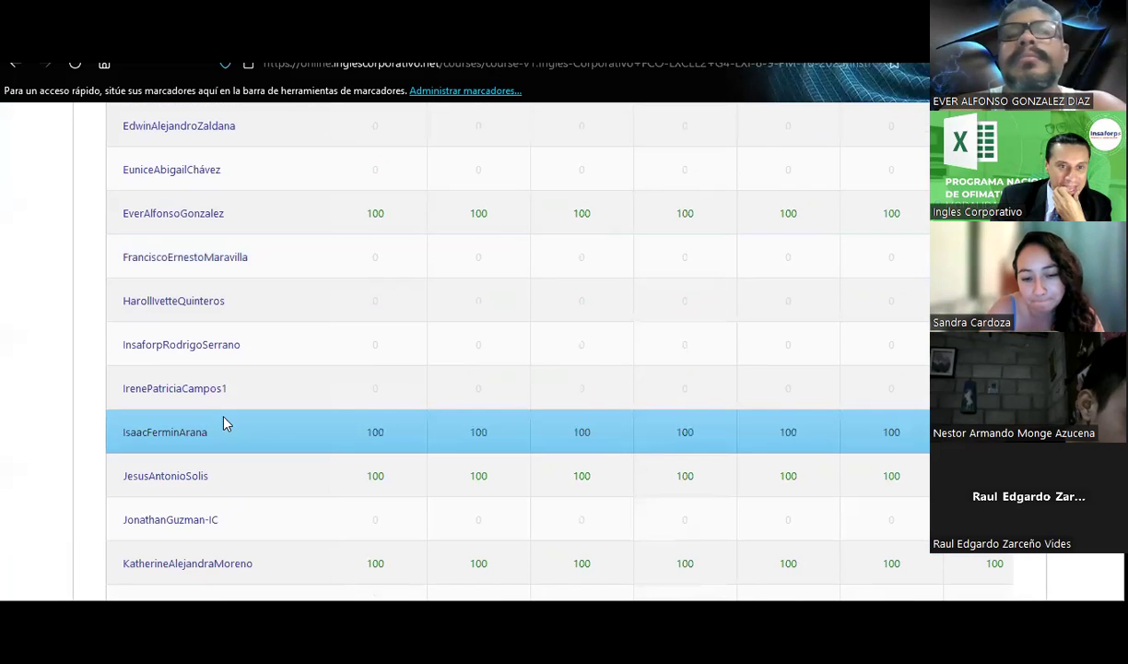
scroll(224, 421, "down", 1)
scroll(224, 424, "down", 3)
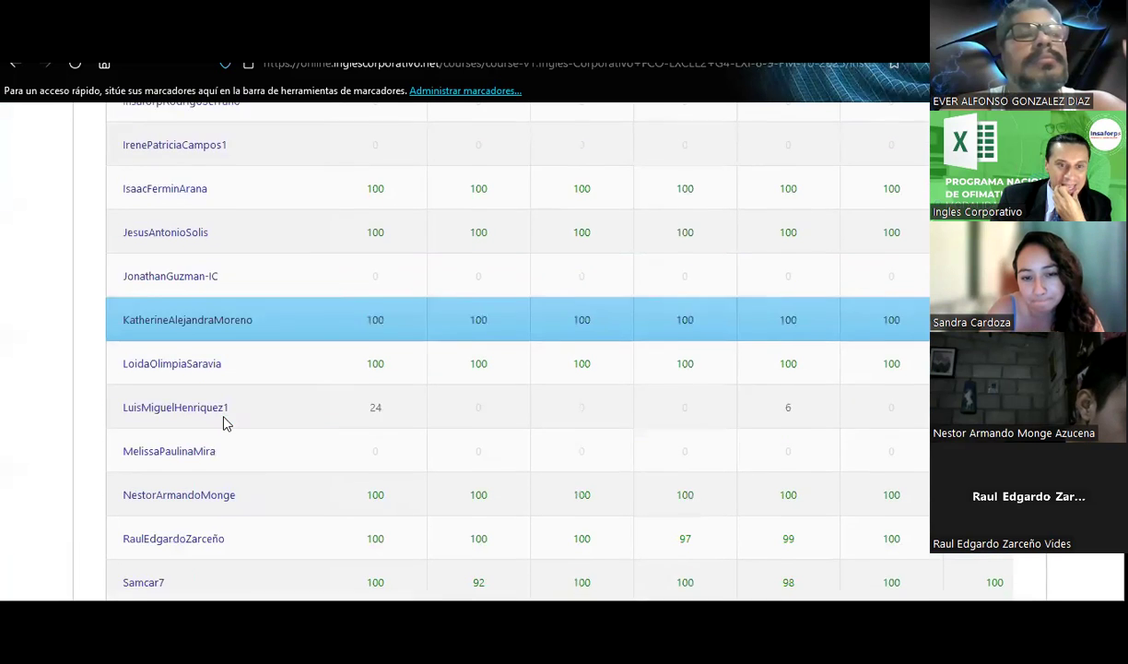
scroll(224, 422, "down", 1)
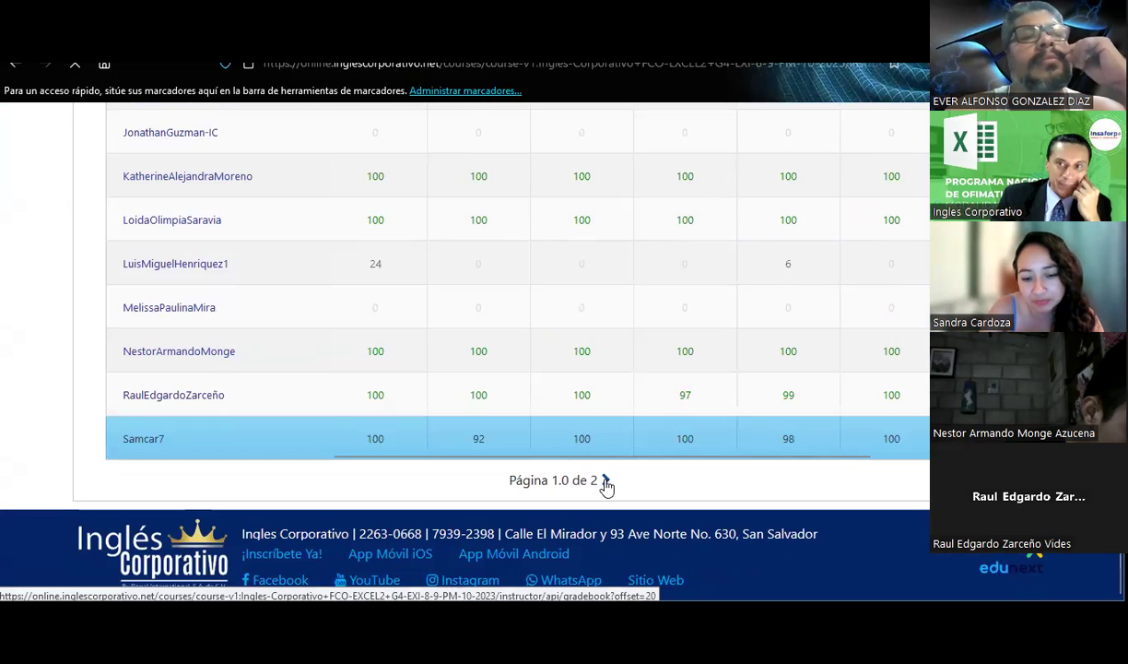
Go to gradebook page 2 of 2 and scroll through the remaining students' homework and Midterm scores.
left_click(606, 480)
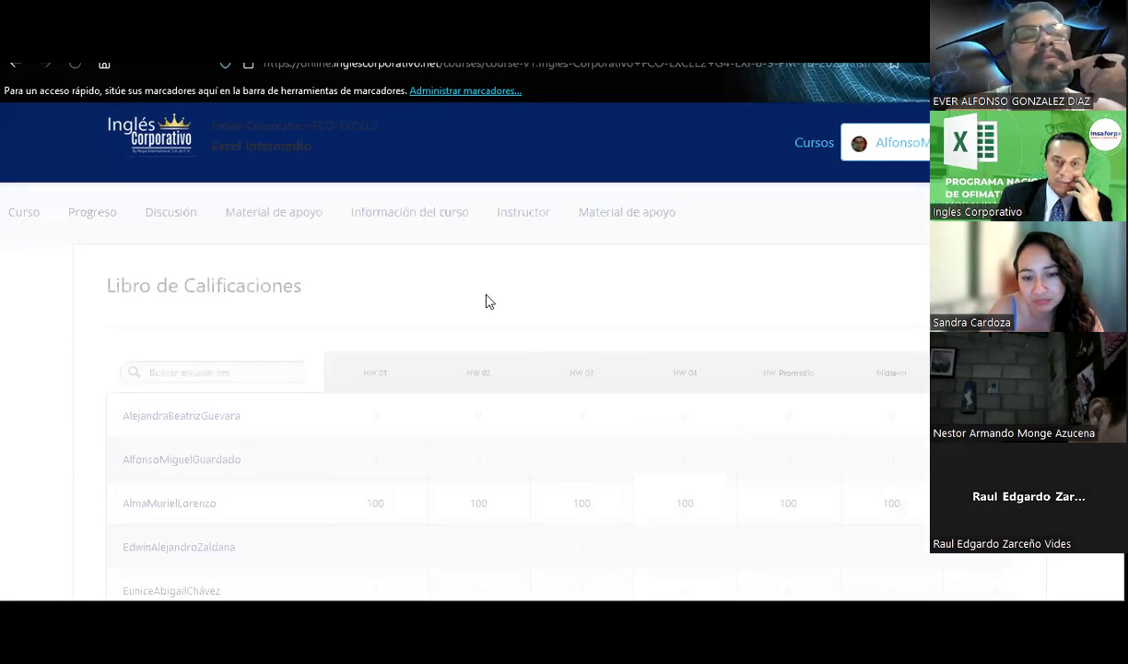
scroll(489, 301, "down", 5)
scroll(489, 301, "down", 2)
scroll(489, 301, "down", 4)
scroll(488, 301, "down", 2)
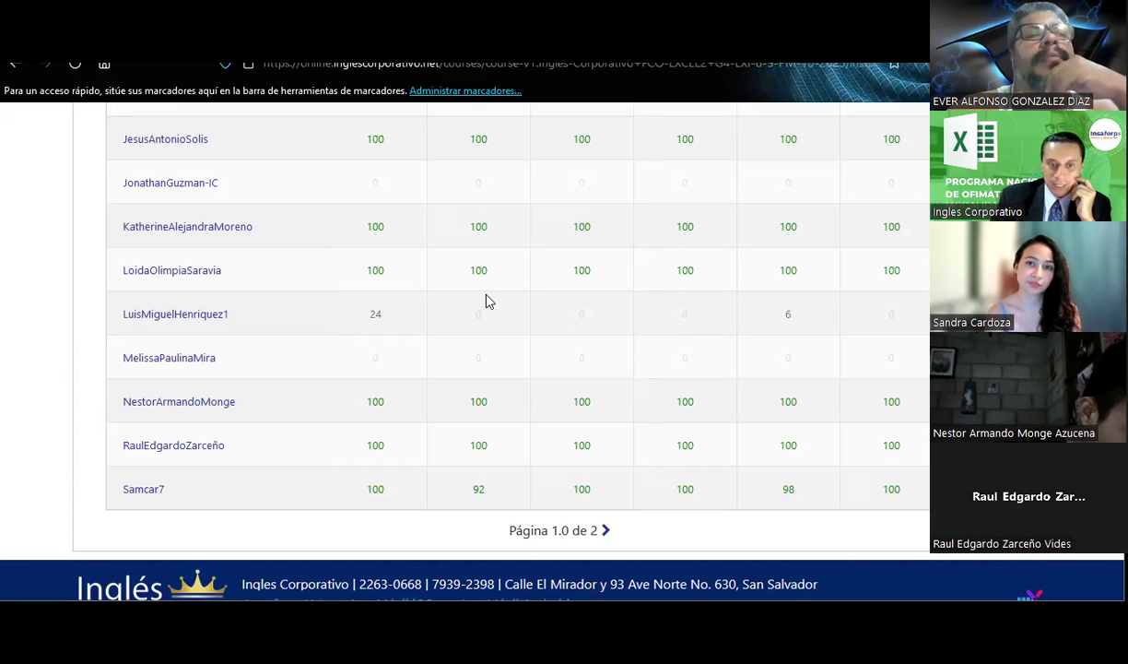
scroll(488, 302, "up", 1)
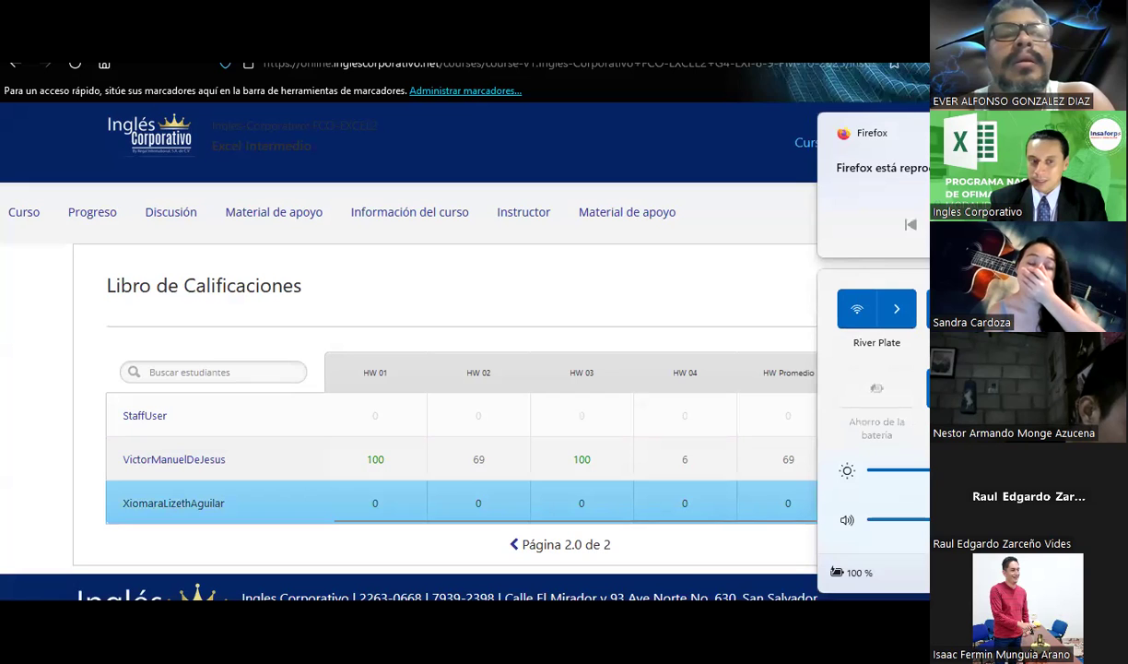
Dismiss the Windows quick-settings flyout to get back to the Excel workbook's Portada sheet.
left_click(48, 414)
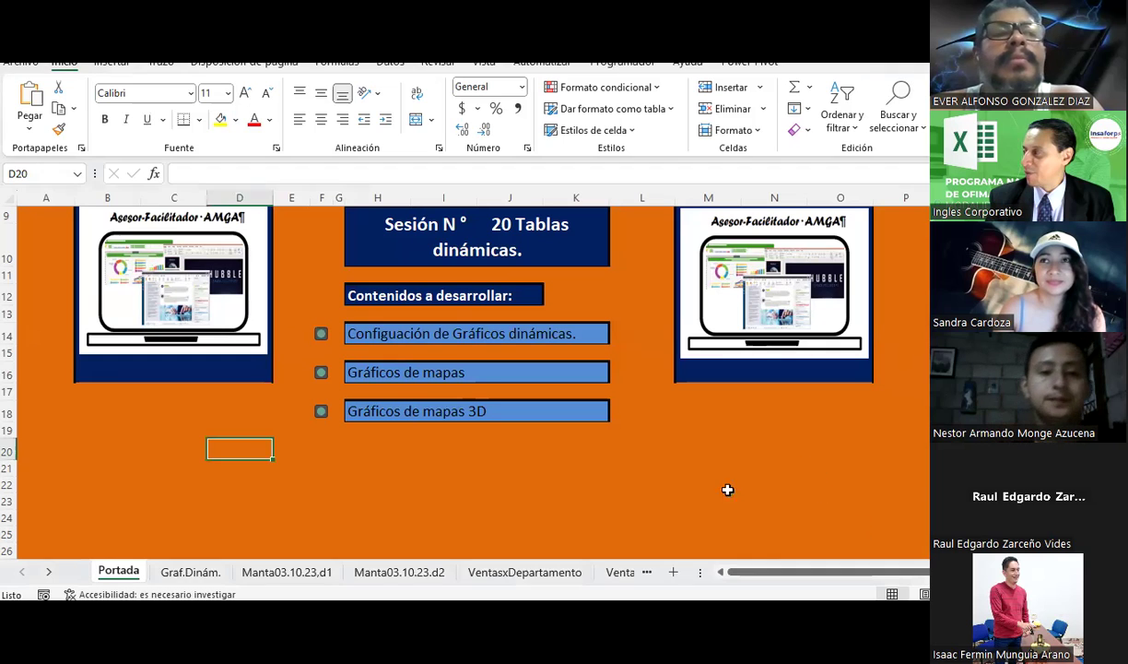
Switch to the Manta03.10.23.d1 sales sheet and return to the top of the data.
left_click(303, 572)
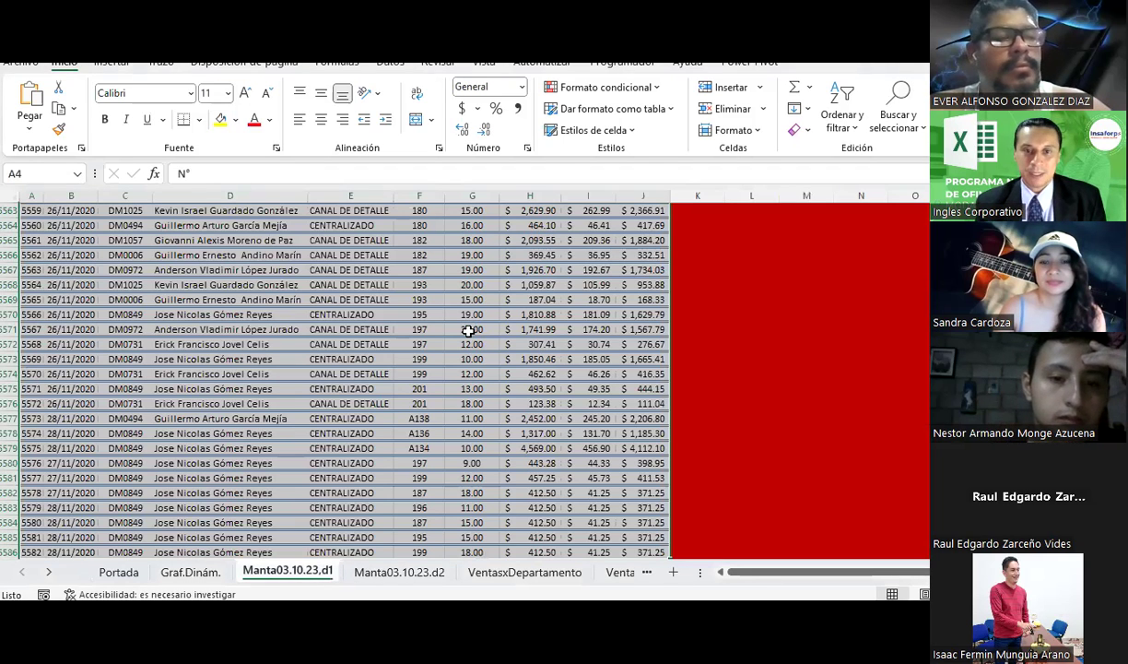
left_click(469, 330)
scroll(469, 330, "up", 4)
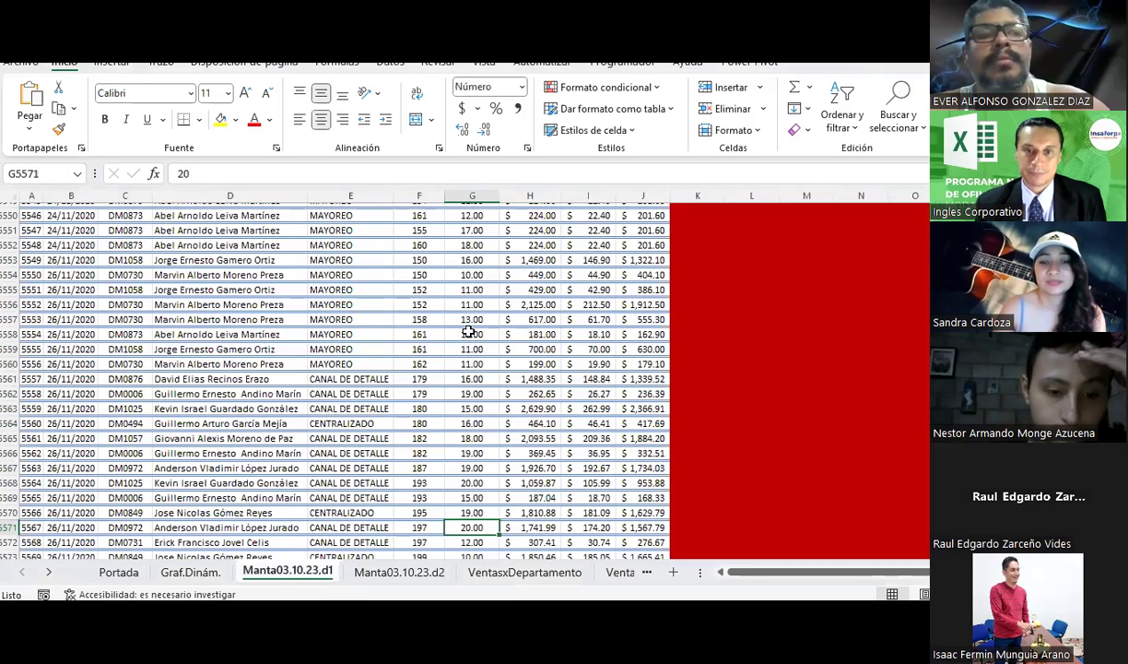
scroll(469, 330, "up", 10)
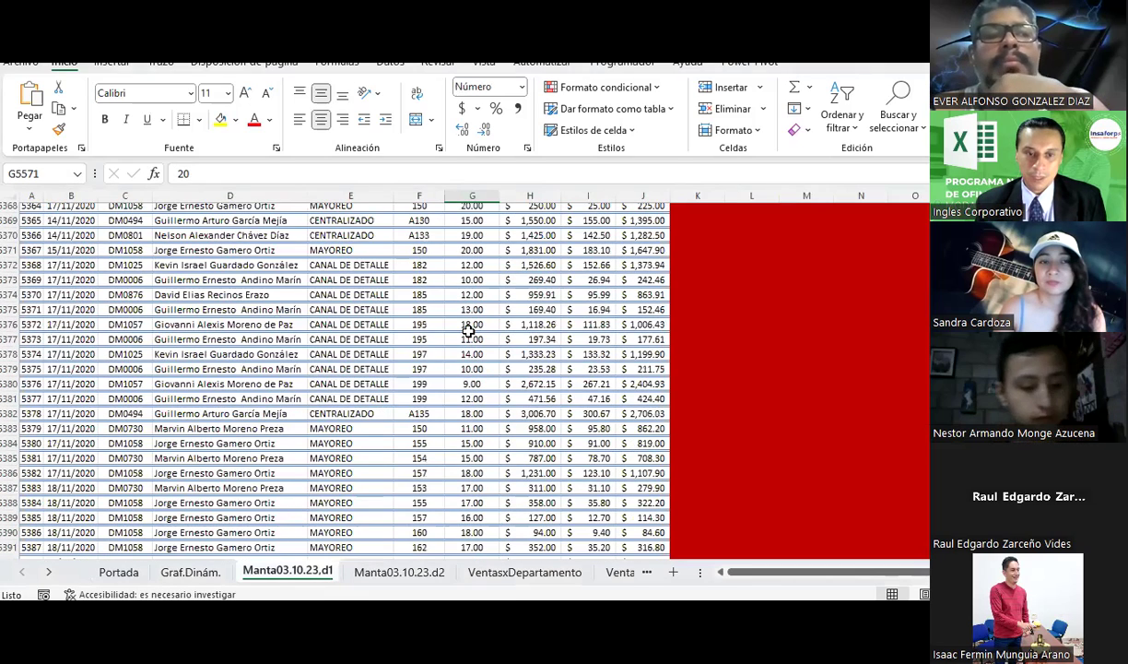
scroll(469, 330, "up", 5)
scroll(469, 330, "up", 5)
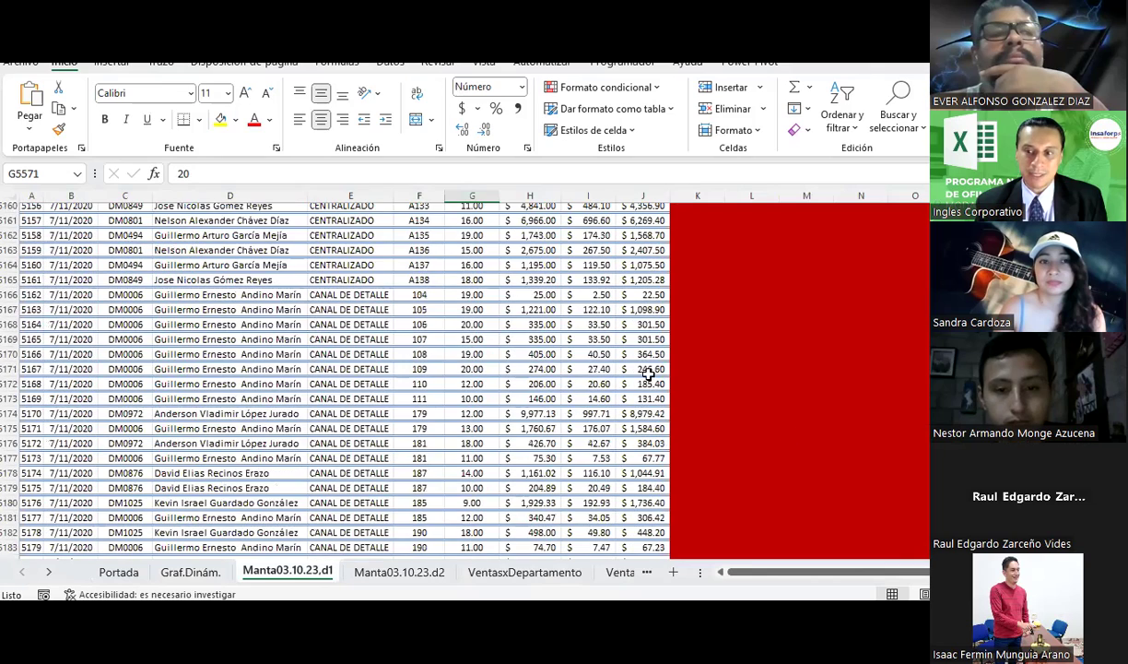
scroll(648, 375, "up", 8)
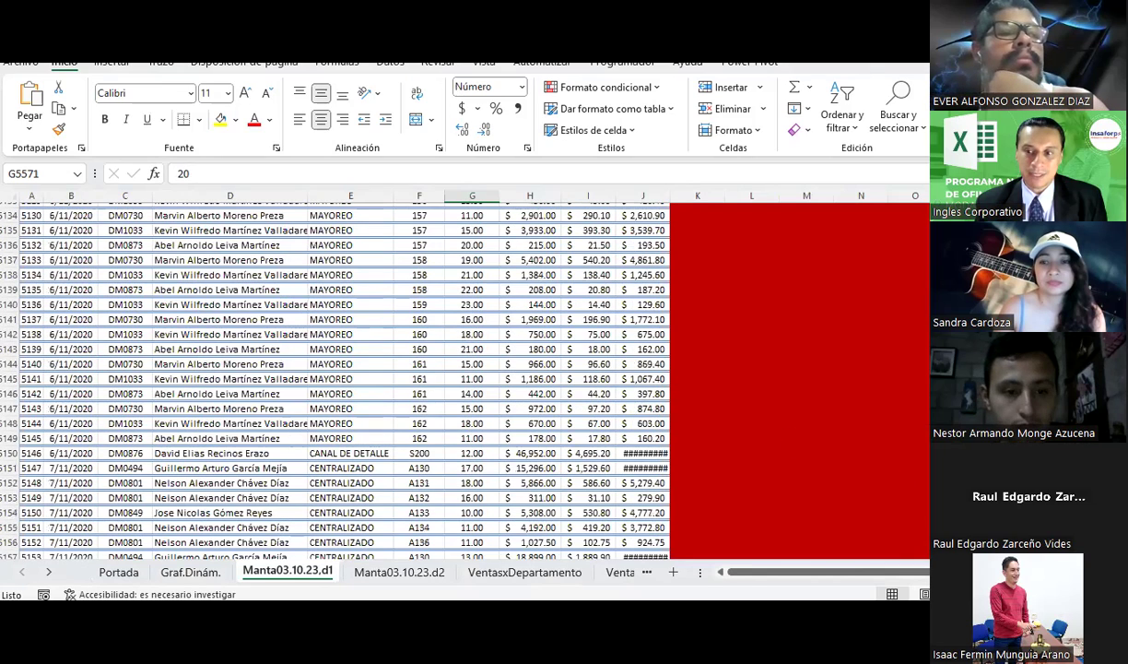
scroll(88, 286, "up", 20)
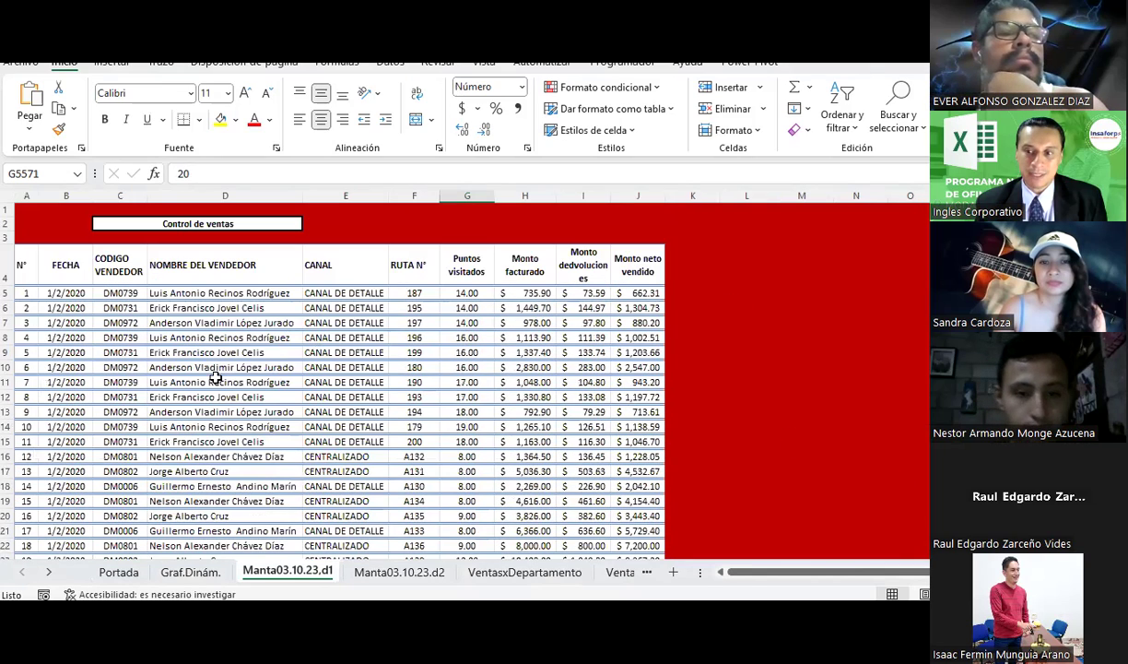
Select the whole Control de ventas table, A4:J5582, starting from the N° header.
left_click(18, 253)
key("ctrl+shift+Right")
key("ctrl+shift+Down")
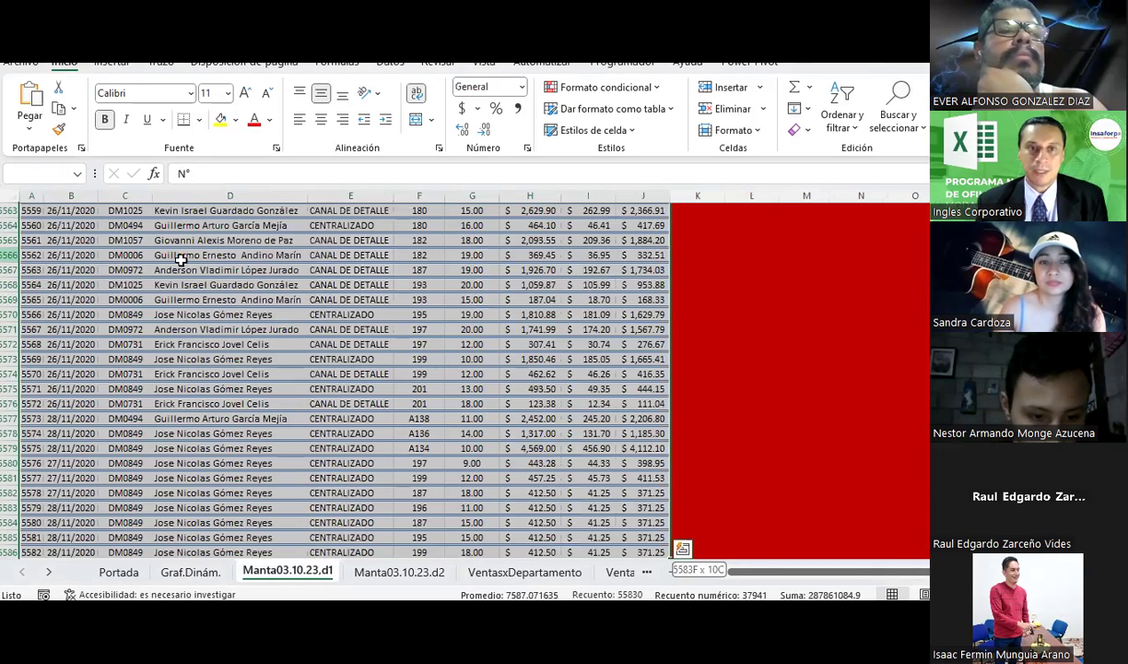
key("super+w")
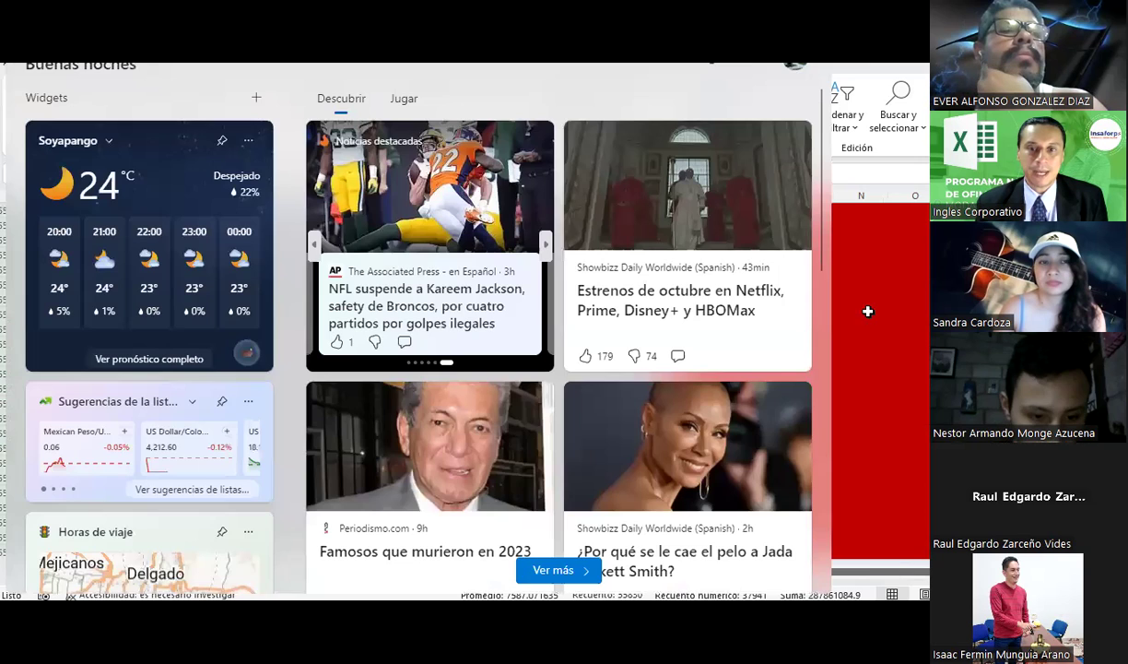
key("super+w")
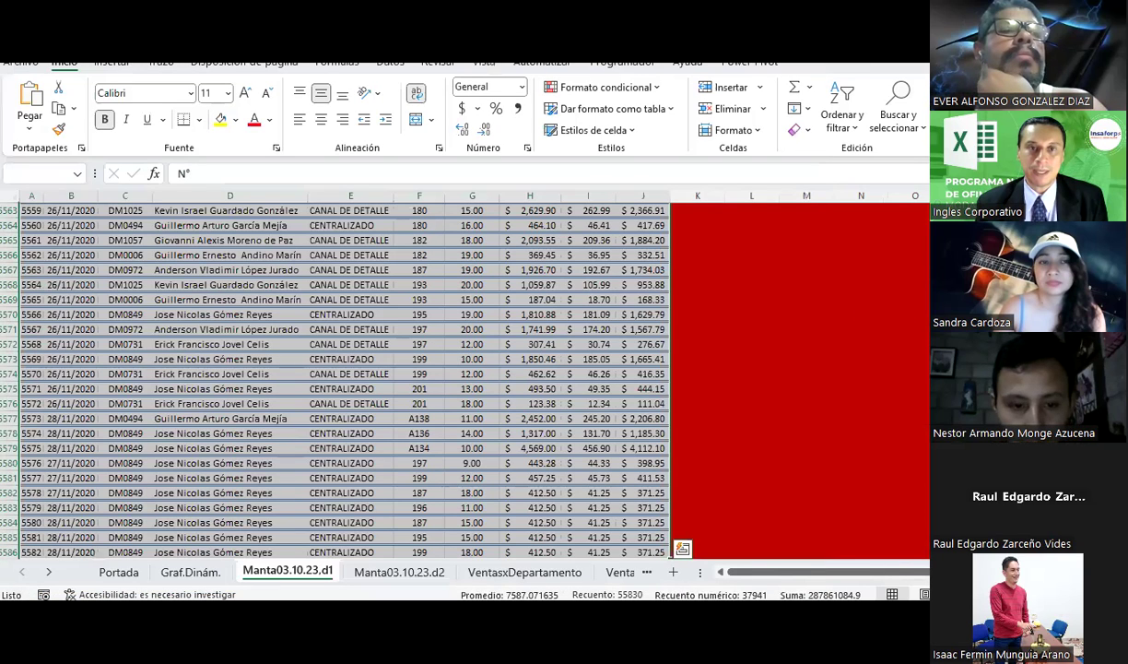
Insert a pivot chart with its pivot table from the sales range on a new worksheet, Hoja1.
left_click(112, 61)
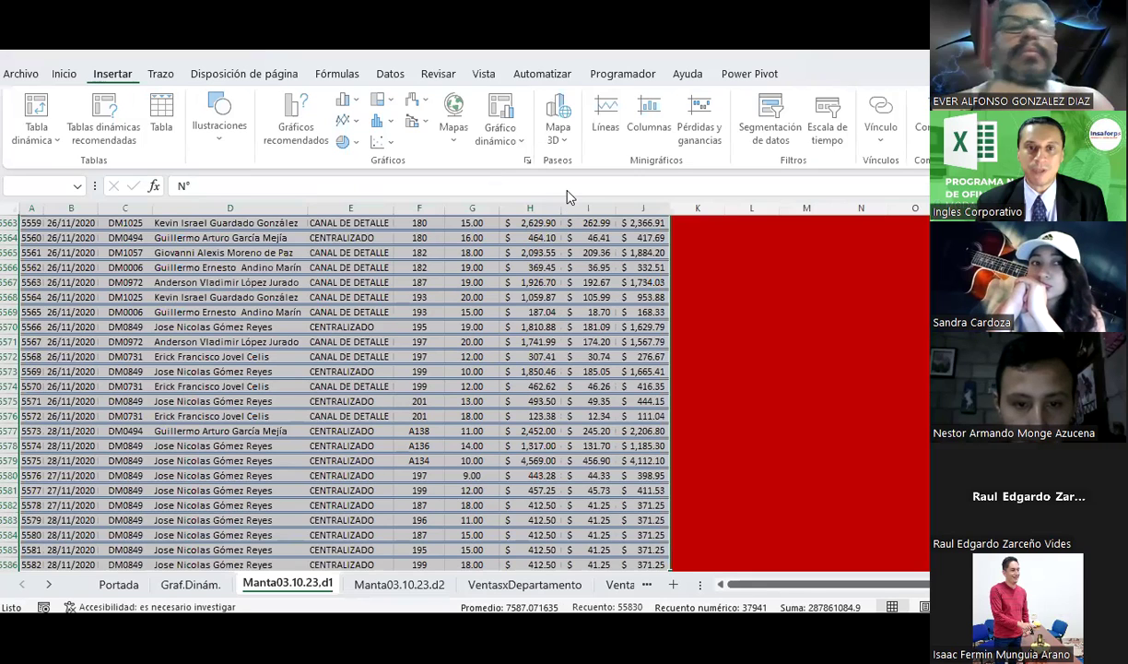
key("alt+b")
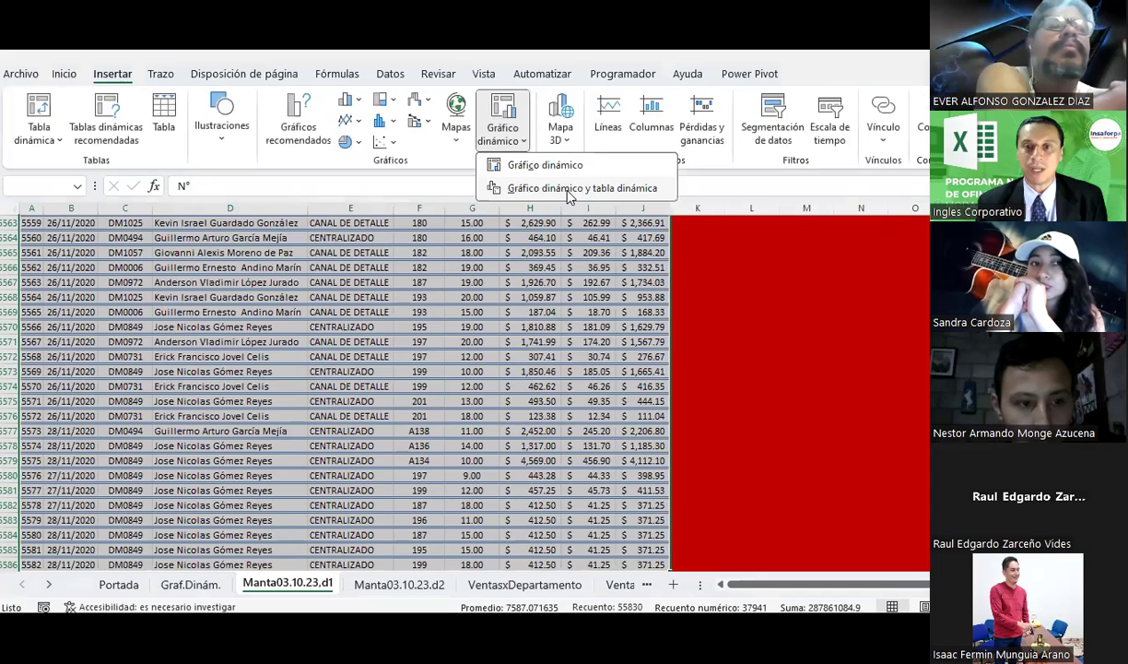
left_click(569, 188)
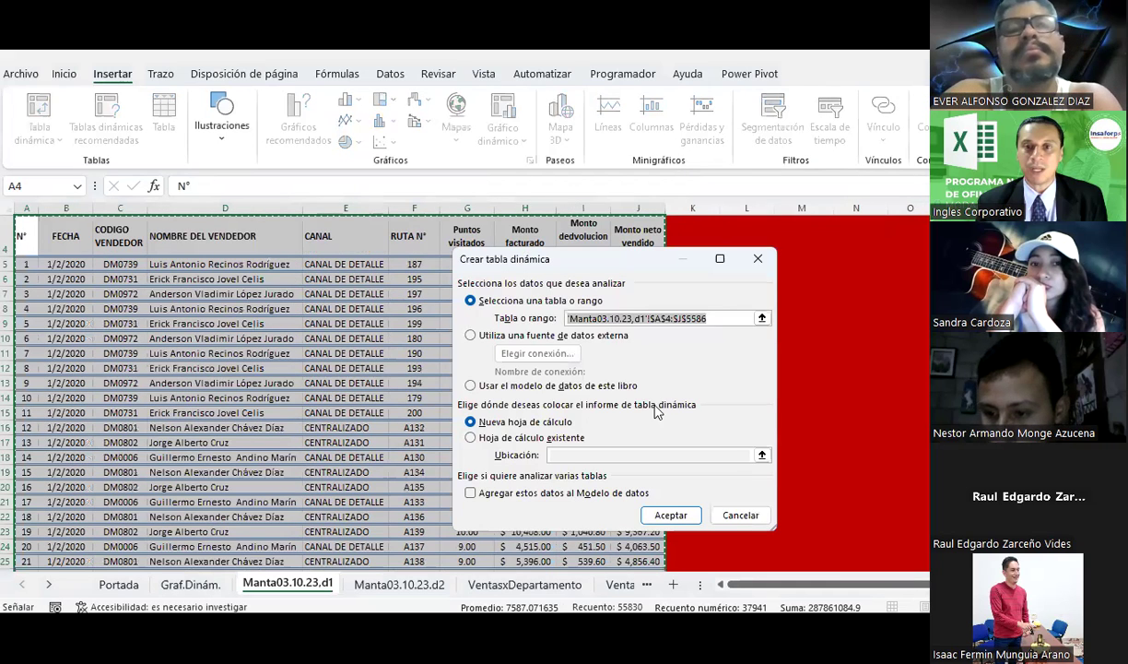
left_click(672, 516)
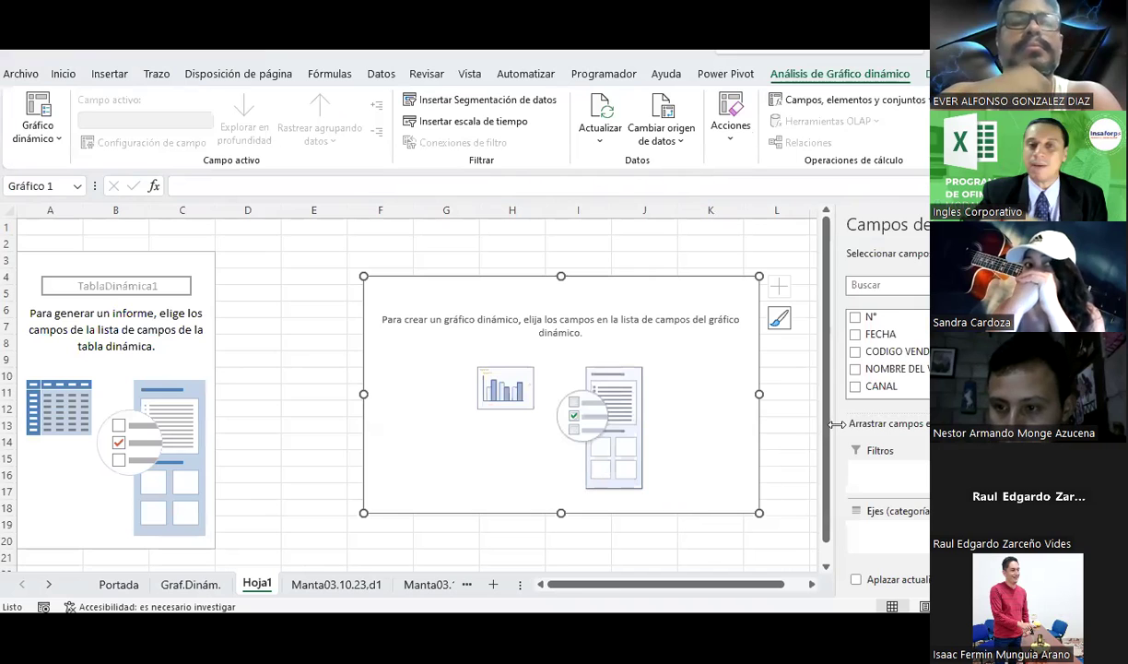
Place the FECHA field on the pivot chart's category axis to group by month.
left_click_drag(837, 413, 808, 413)
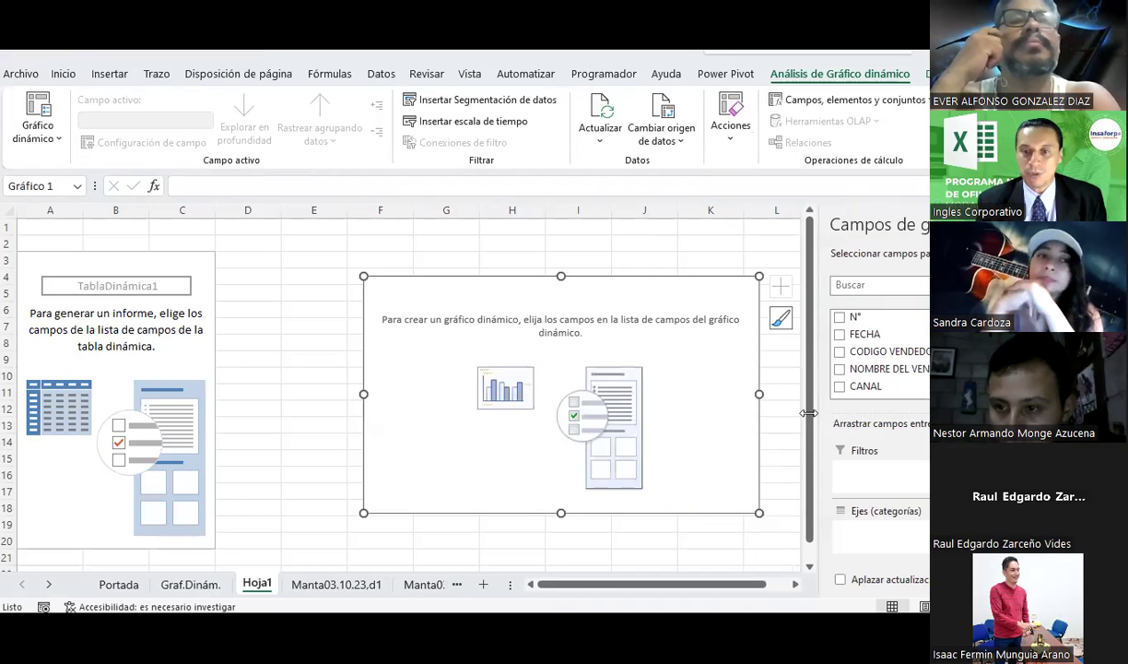
scroll(886, 346, "down", 2)
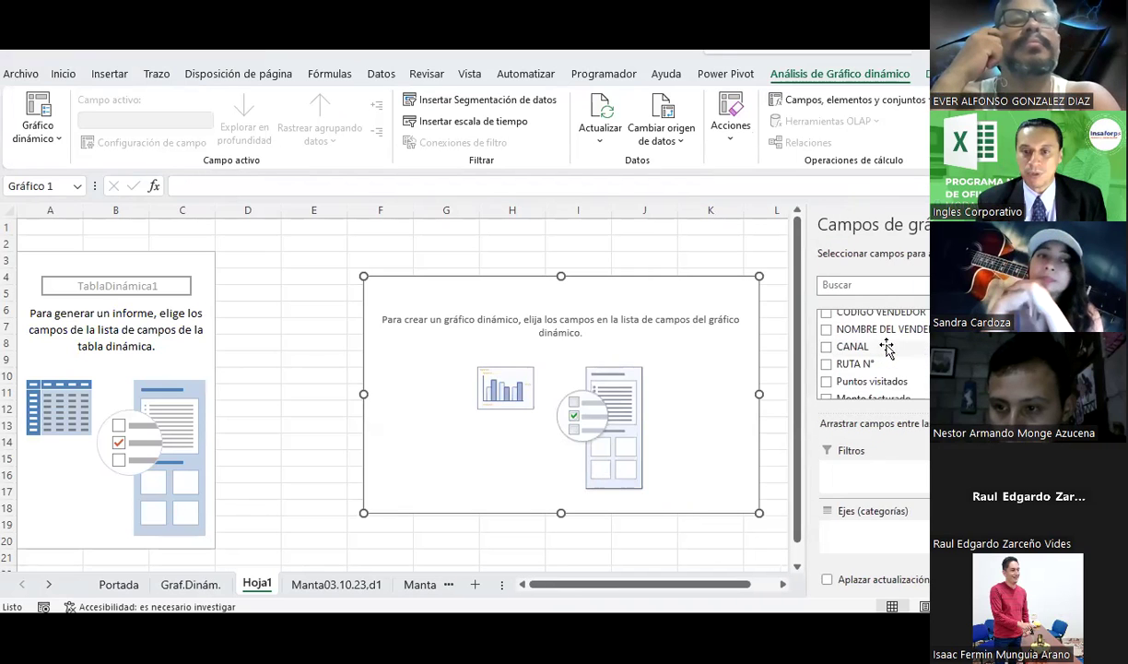
scroll(886, 347, "up", 2)
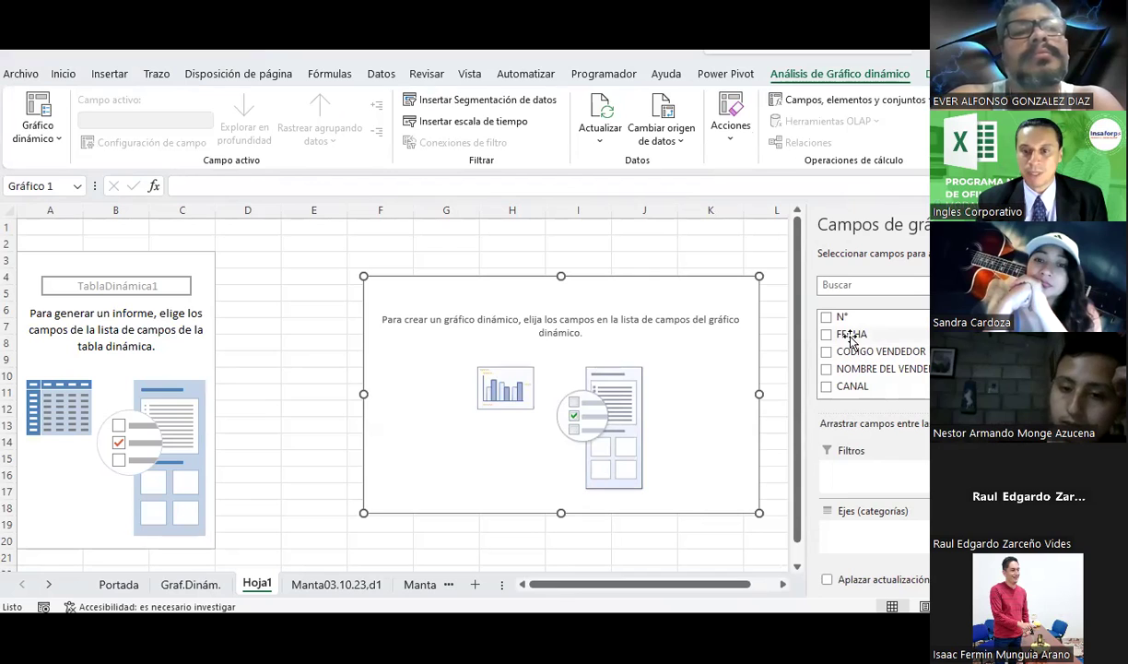
left_click(852, 335)
mouse_move(851, 320)
left_mouse_down()
mouse_move(917, 542)
mouse_move(909, 536)
left_mouse_up()
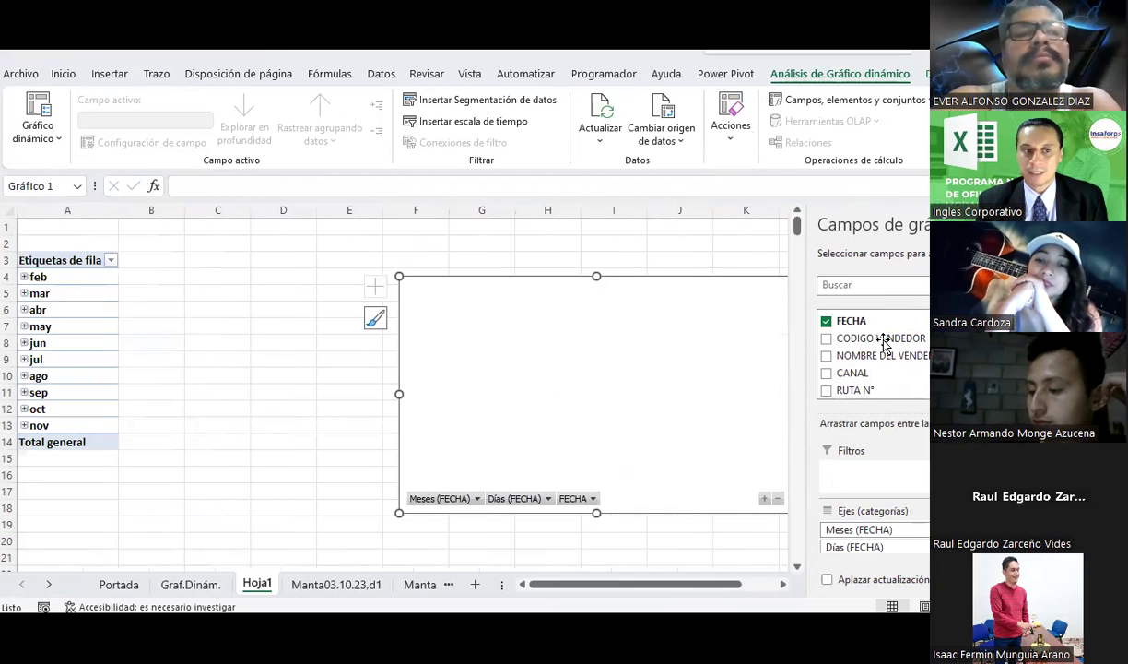
Sum Monto neto vendido per month and select the monthly totals in B4:B14.
scroll(883, 333, "down", 2)
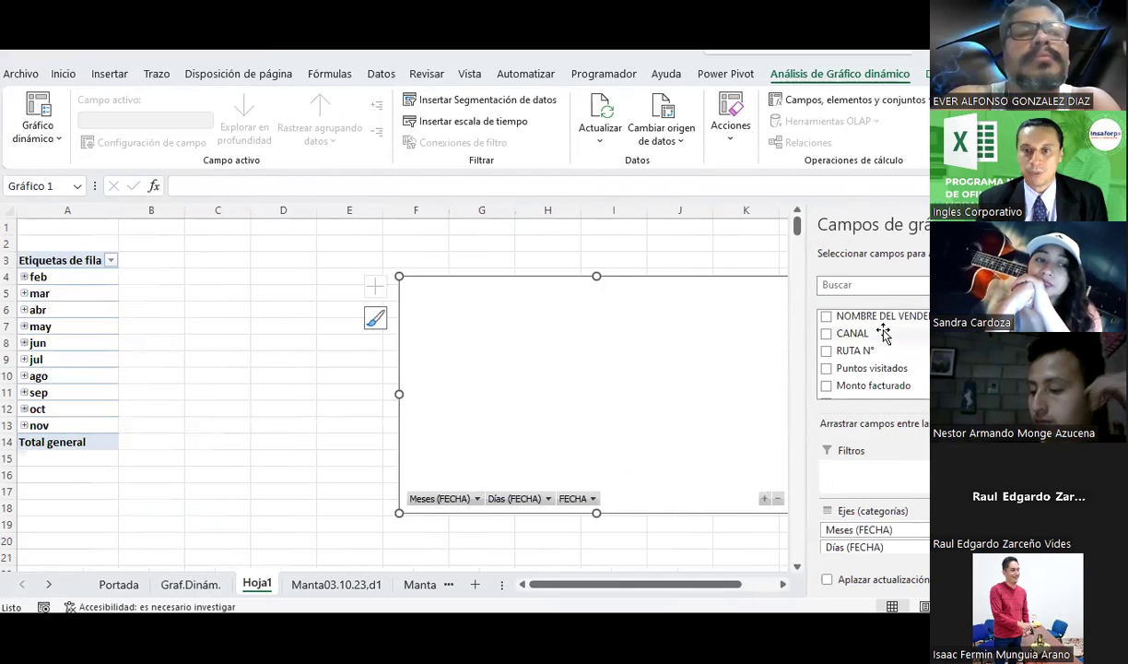
scroll(882, 359, "down", 2)
left_click(880, 380)
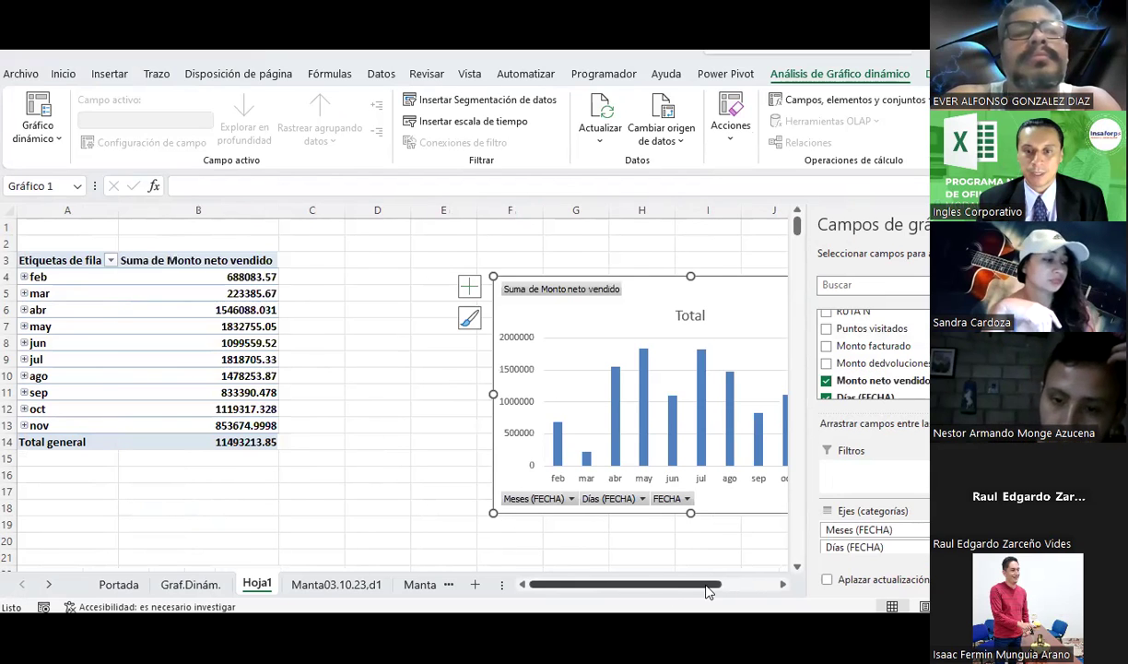
mouse_move(670, 588)
left_mouse_down()
mouse_move(779, 587)
mouse_move(650, 590)
left_mouse_up()
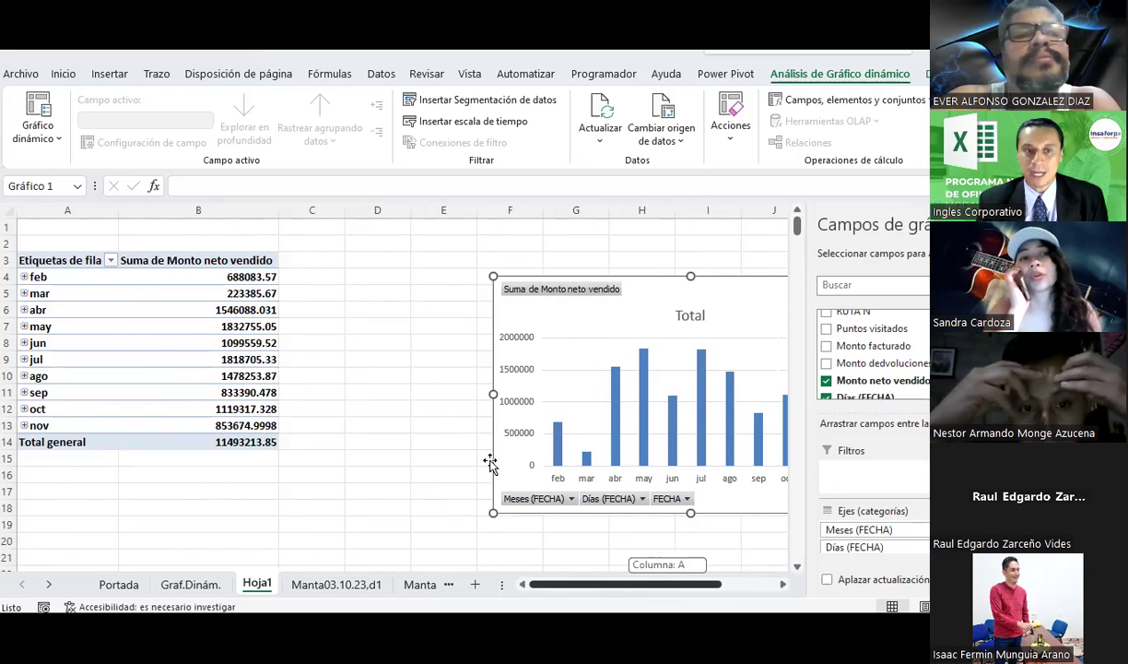
left_click_drag(240, 277, 265, 443)
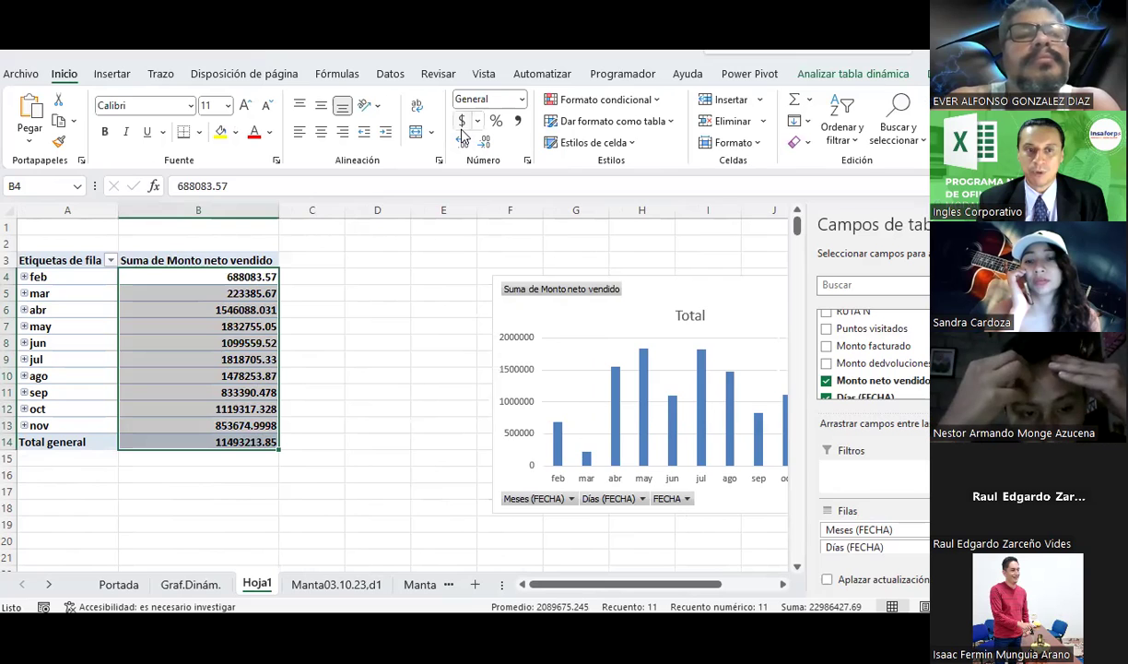
Give the monthly net sales totals a dollar accounting format with two decimals.
left_click(462, 121)
left_click(368, 324)
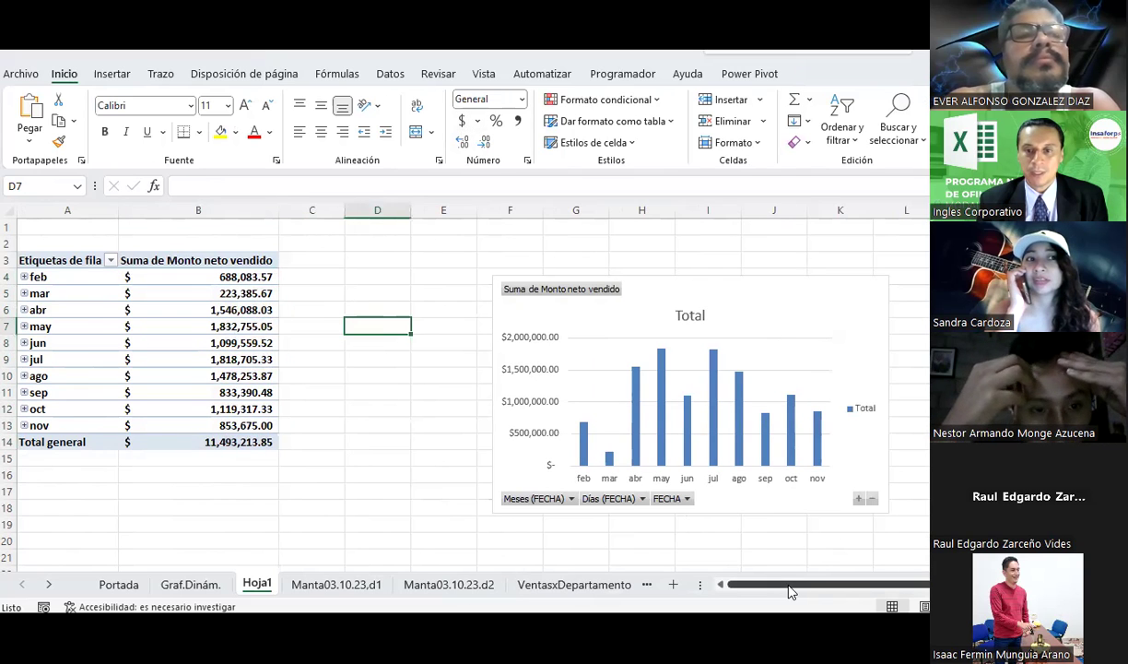
left_click_drag(788, 591, 821, 591)
Move the monthly net sales pivot chart down to columns A–E around row 19.
left_click(518, 351)
left_click_drag(518, 351, 371, 477)
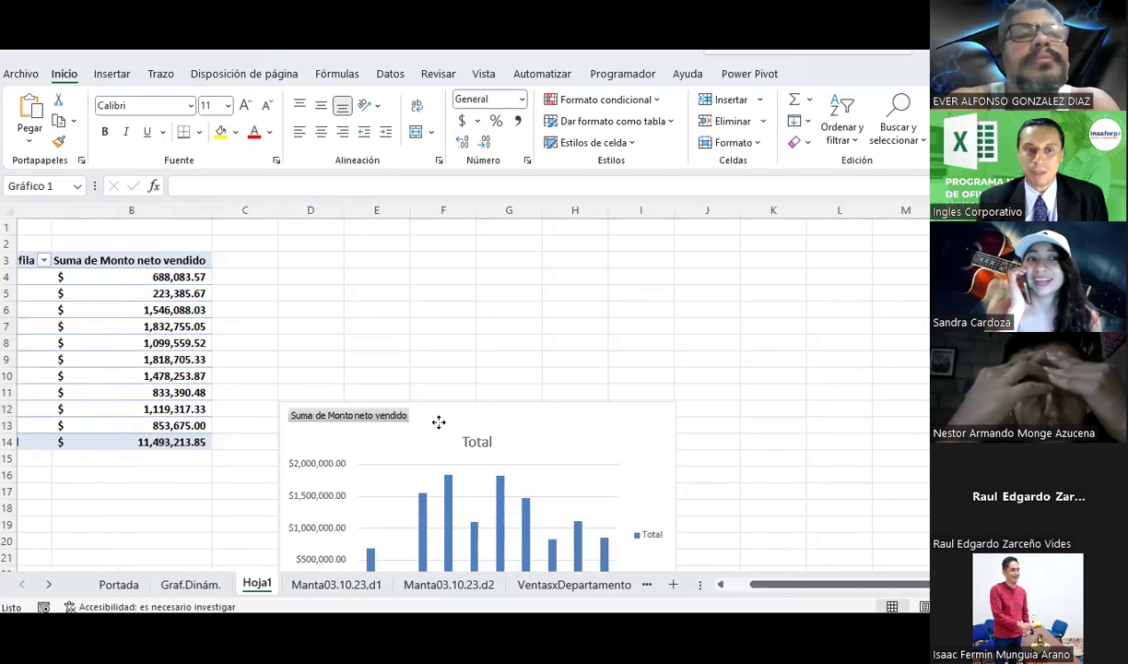
scroll(697, 478, "down", 4)
scroll(405, 356, "up", 1)
scroll(406, 356, "left", 1)
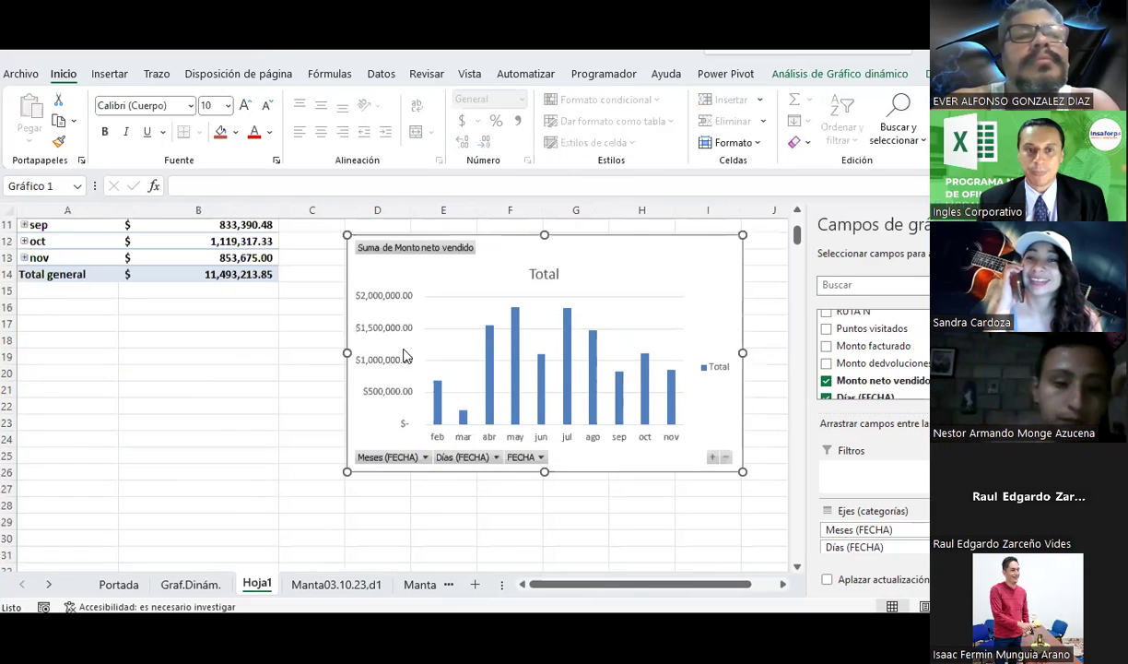
scroll(432, 336, "up", 1)
left_click_drag(432, 336, 197, 390)
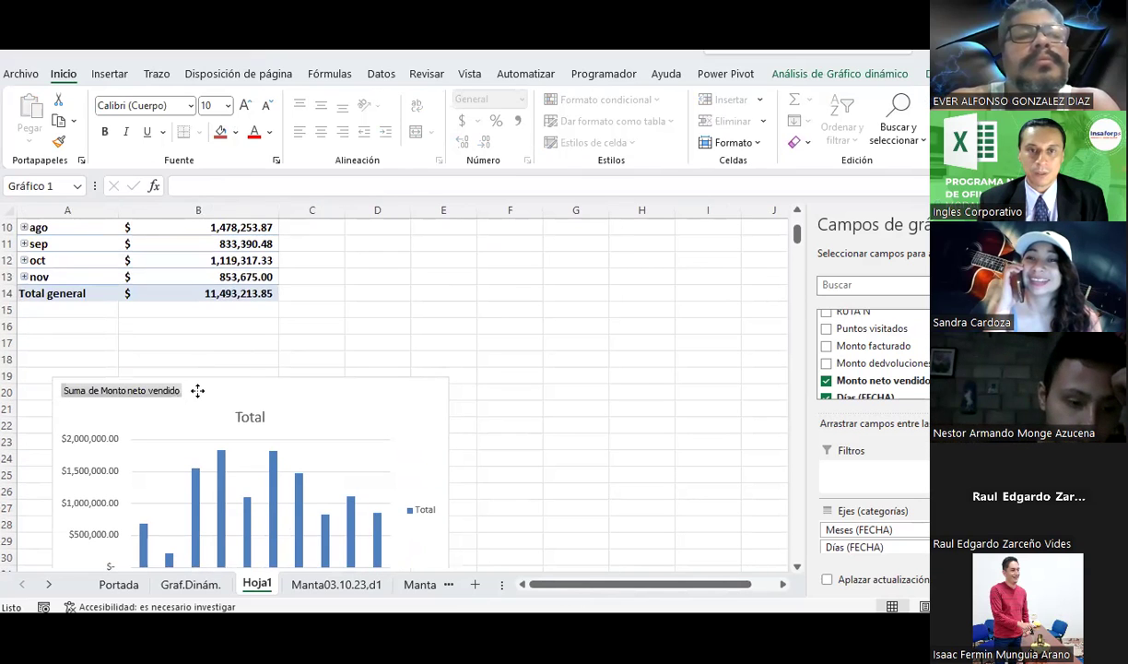
left_click(109, 75)
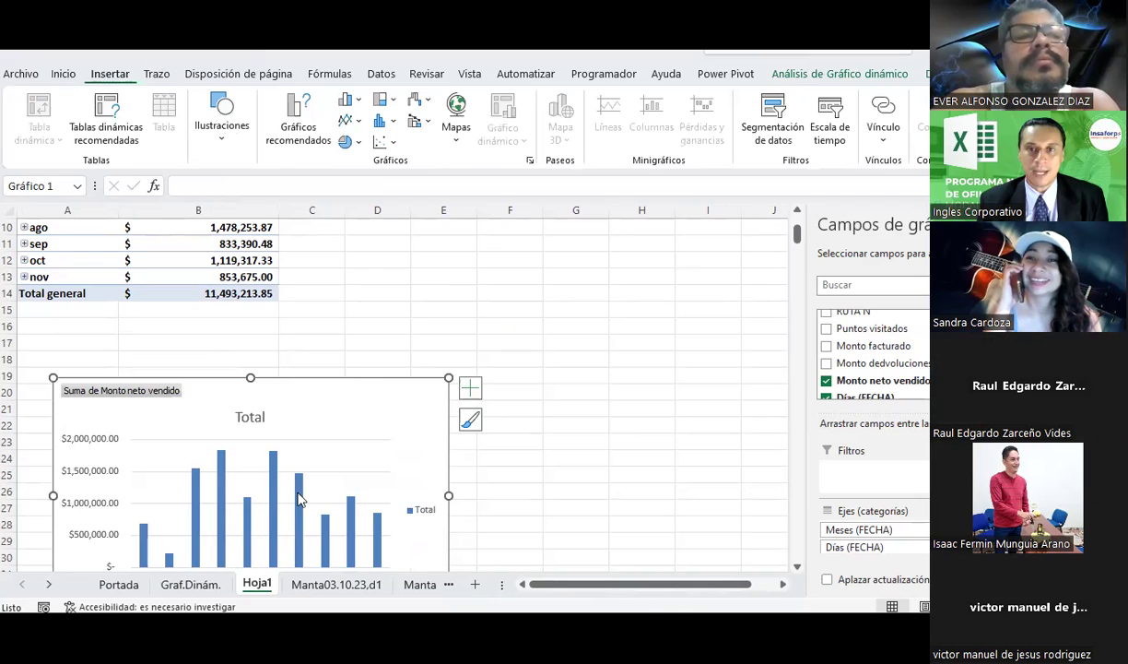
left_click(230, 277)
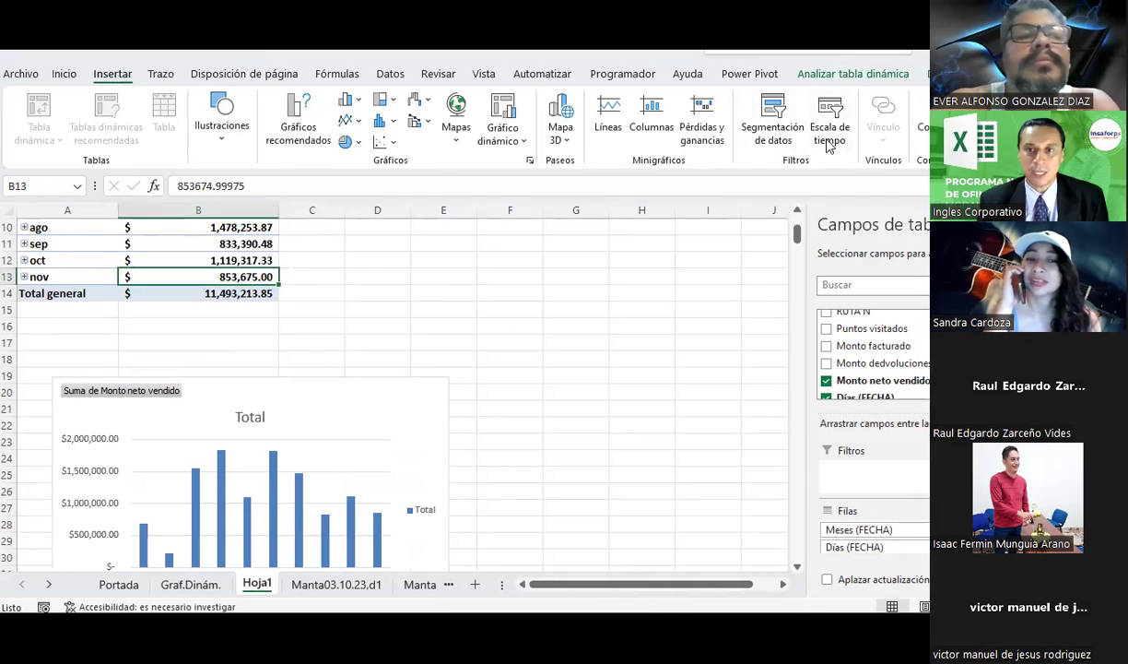
Insert a FECHA timeline beside the pivot table and widen it to about 16.7 cm.
left_click(823, 143)
left_click(544, 349)
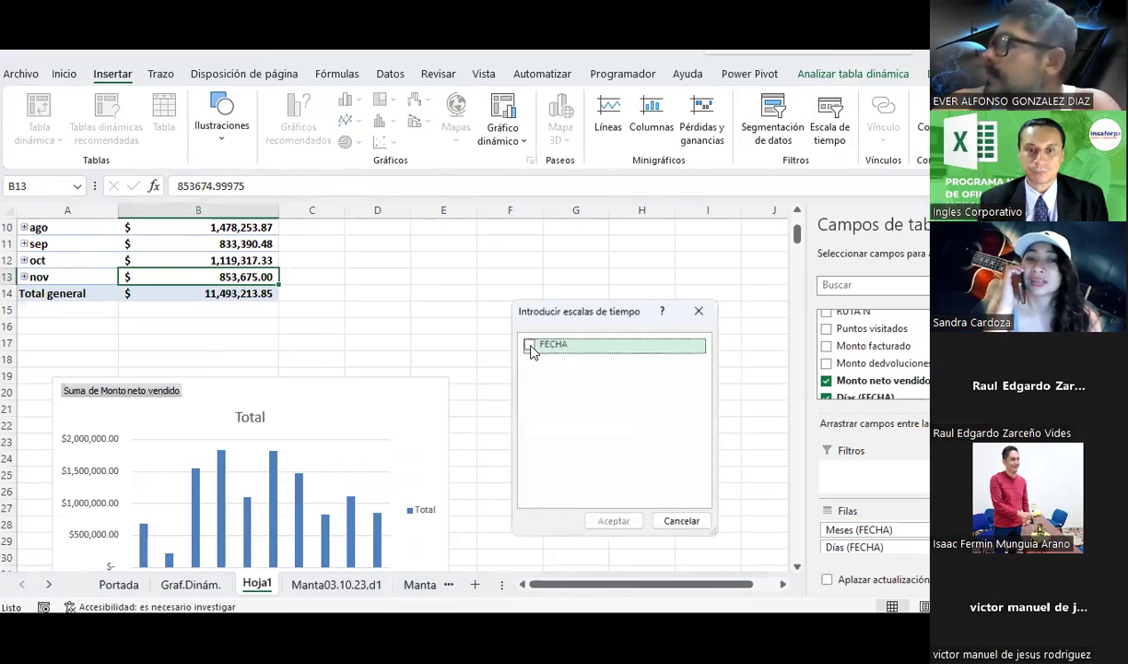
left_click(613, 523)
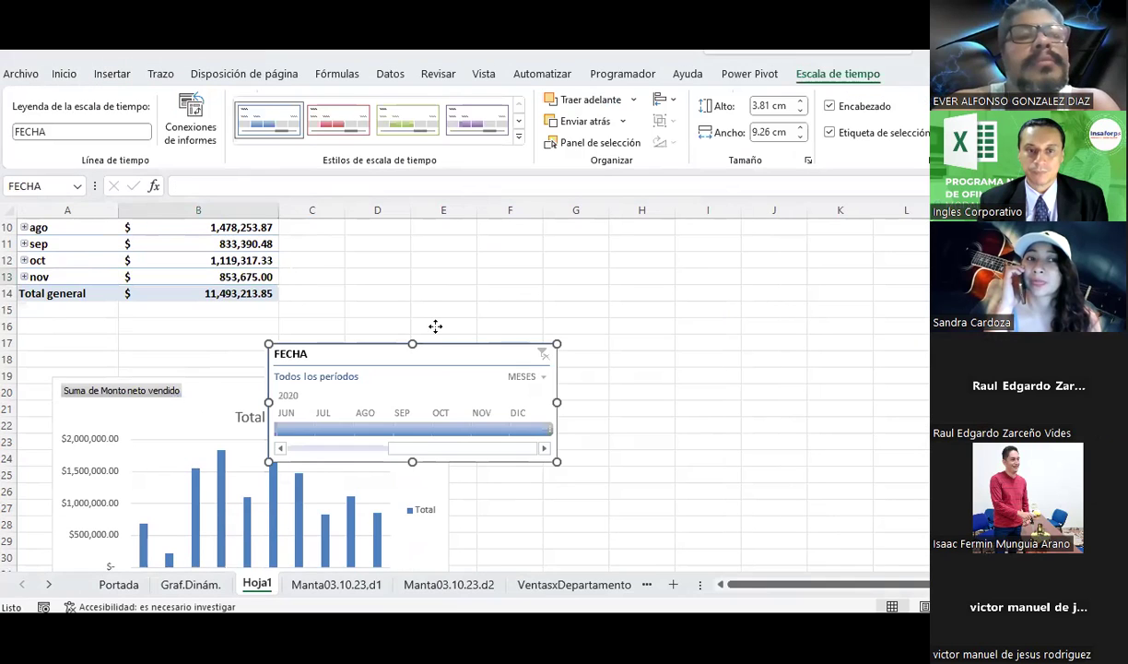
left_click_drag(502, 351, 598, 245)
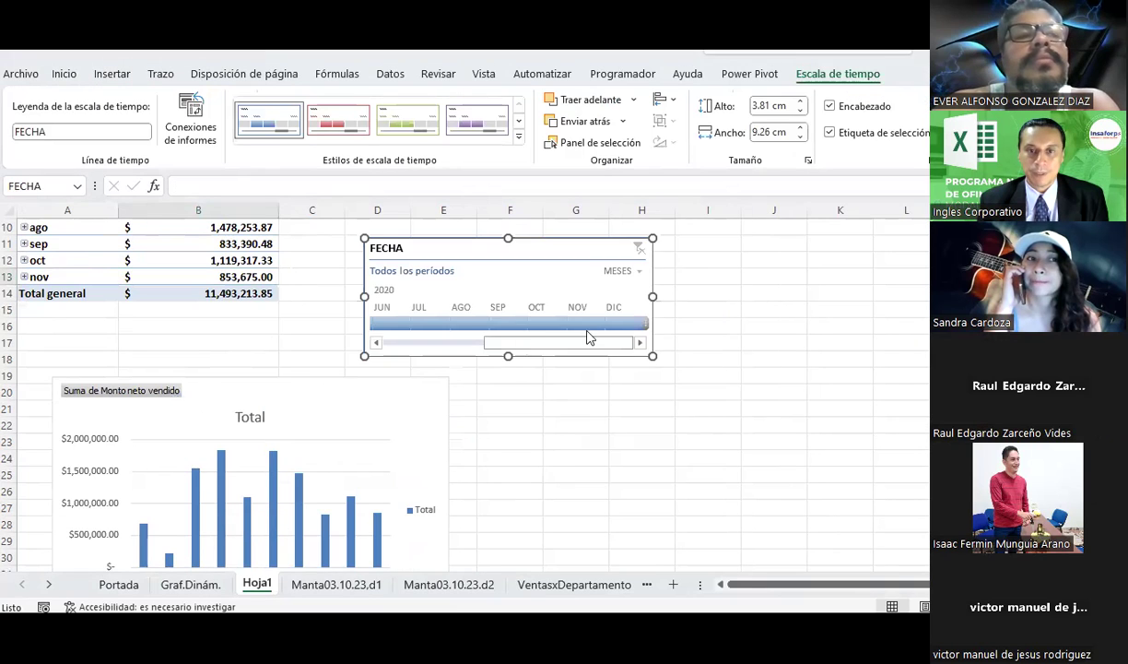
left_click_drag(652, 356, 885, 361)
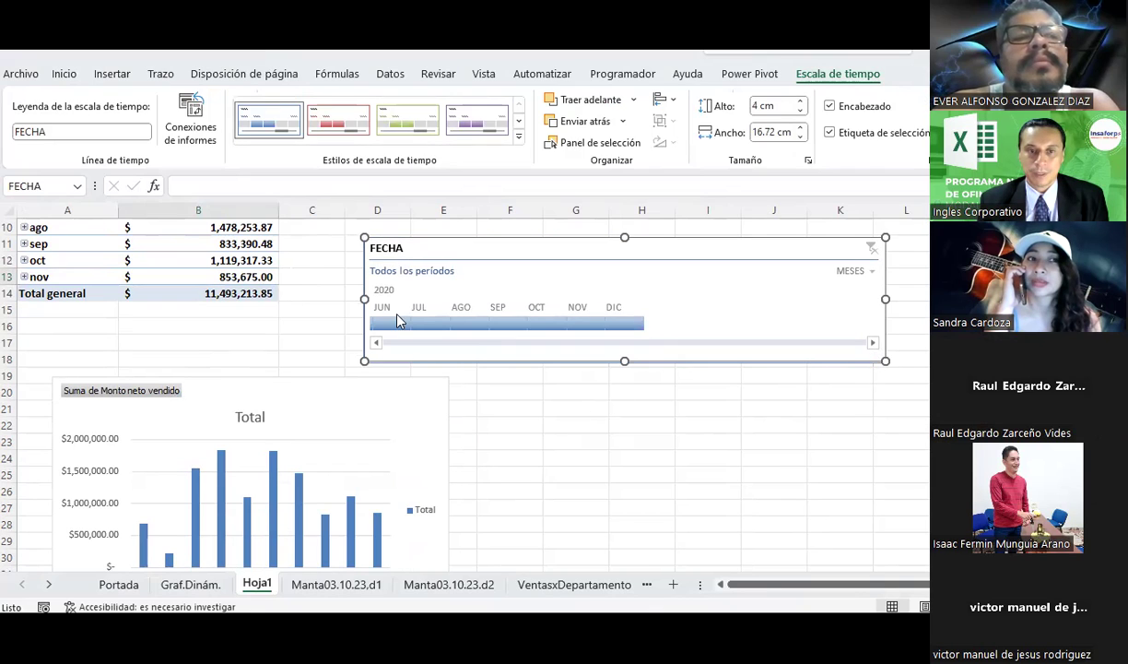
Show the timeline by days and try filtering to 9, 12, 24 and 25 dic 2020.
left_click(873, 273)
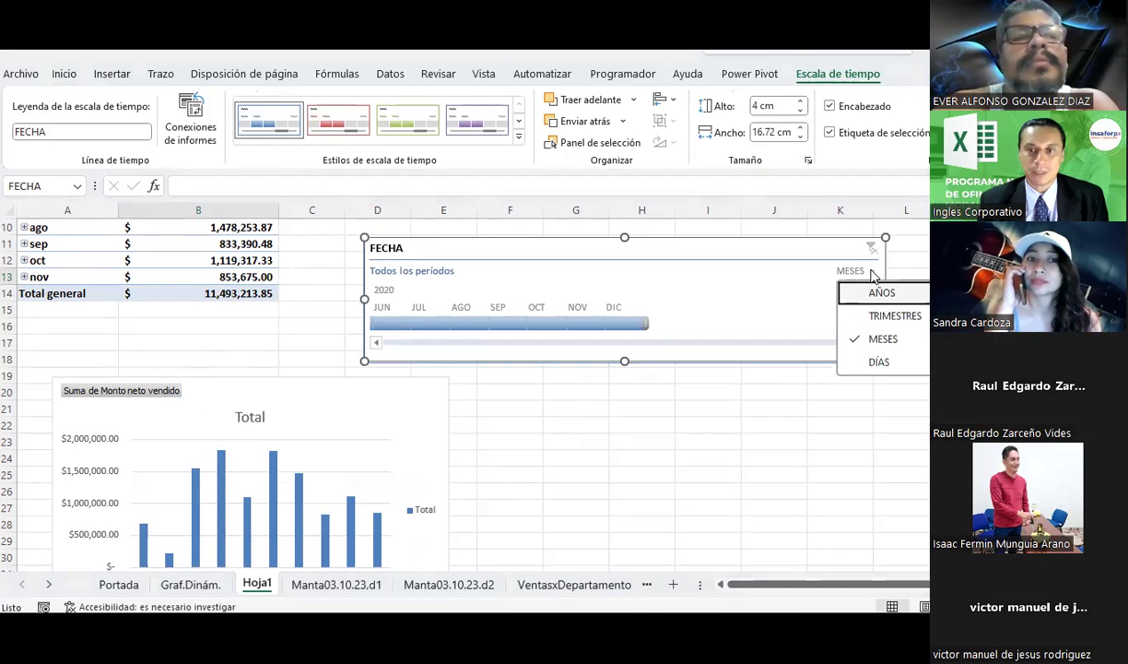
left_click(873, 360)
left_click(477, 326)
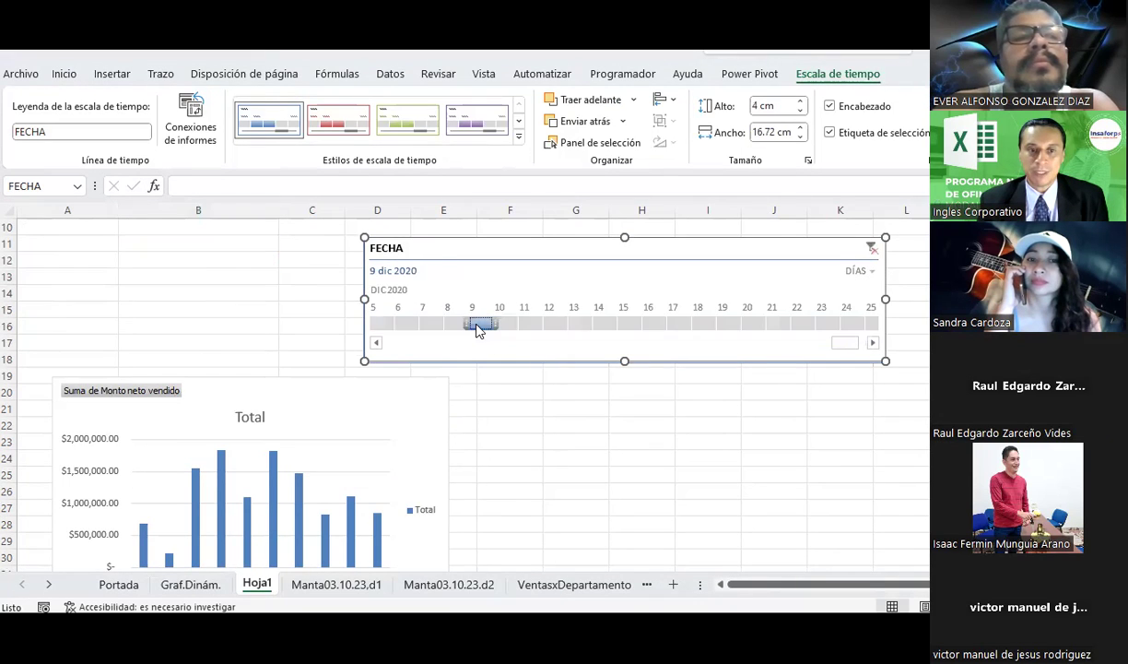
scroll(295, 359, "down", 3)
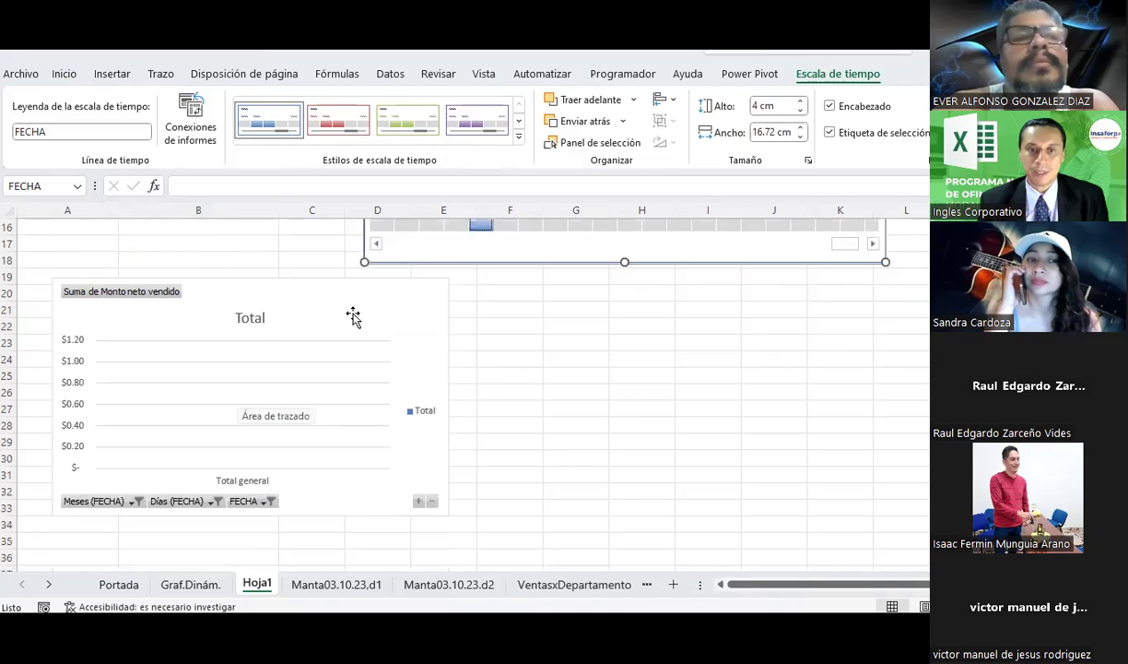
scroll(479, 267, "up", 2)
left_click_drag(513, 276, 667, 282)
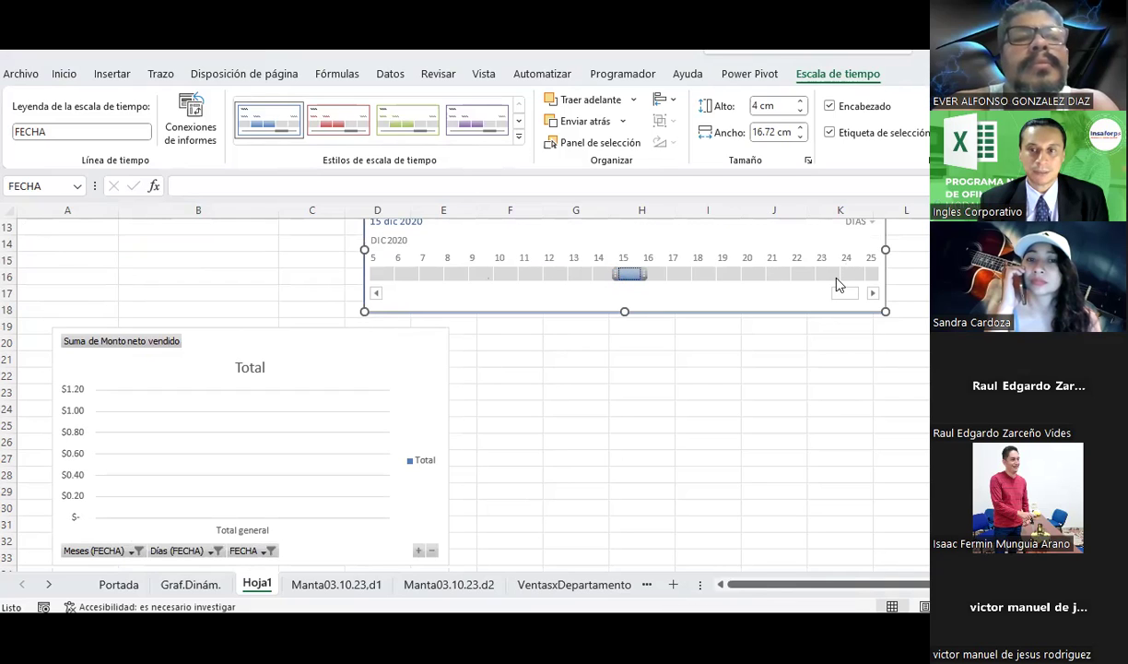
left_click(838, 282)
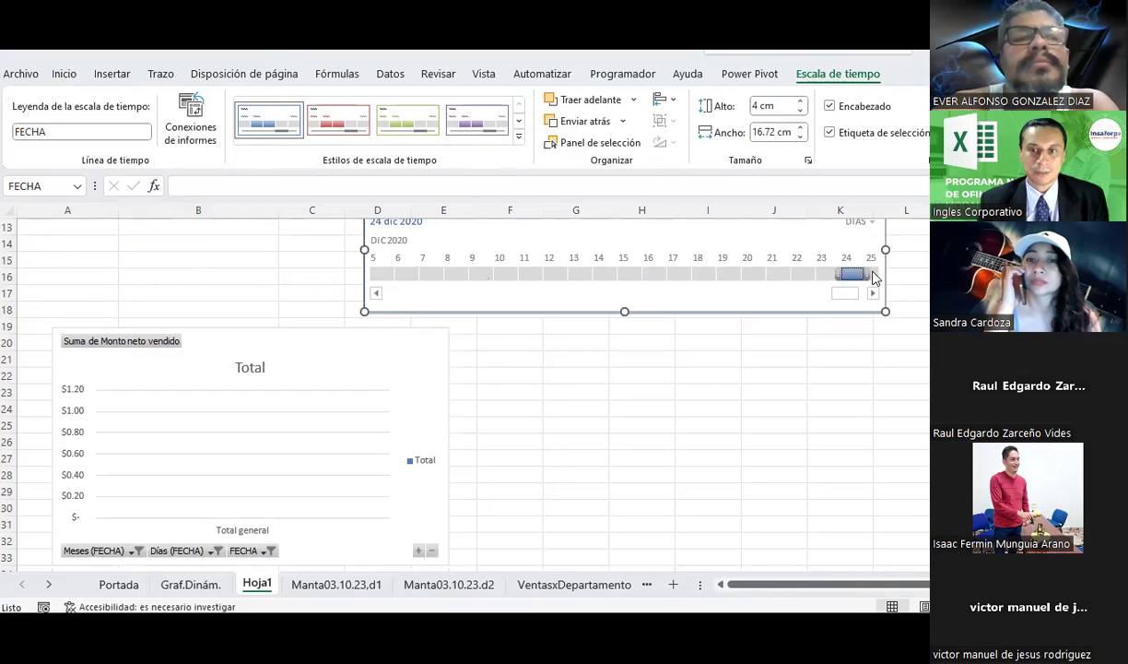
left_click(871, 276)
scroll(795, 318, "up", 1)
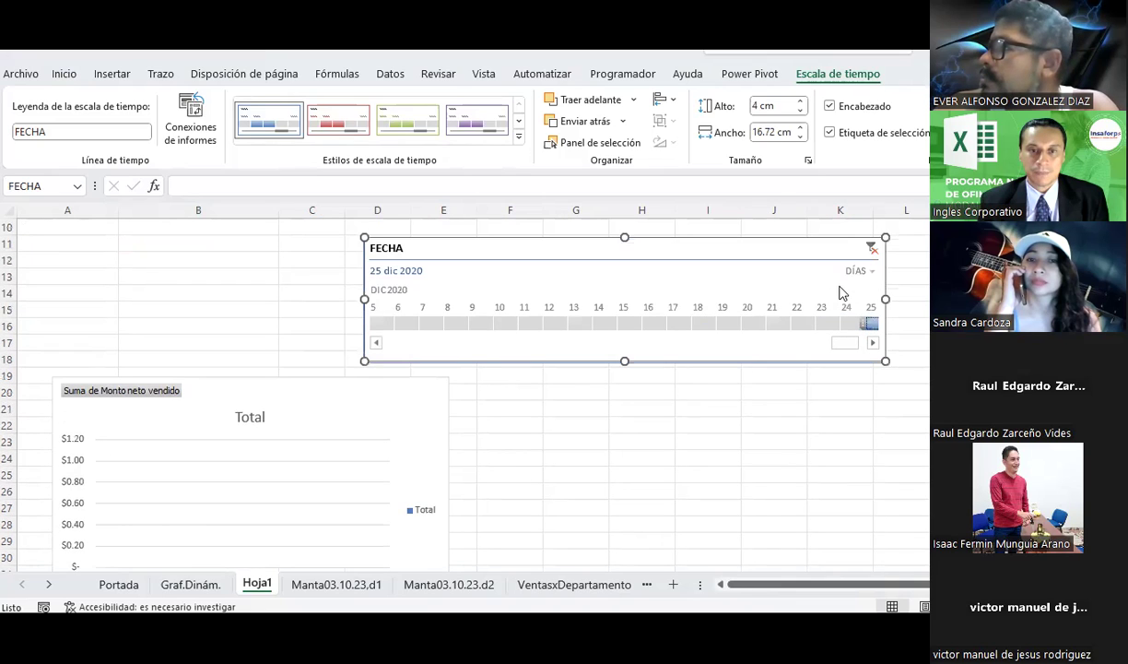
Filter the timeline to July 2020 by months, then narrow it to 1 jul 2020 in days.
left_click(865, 270)
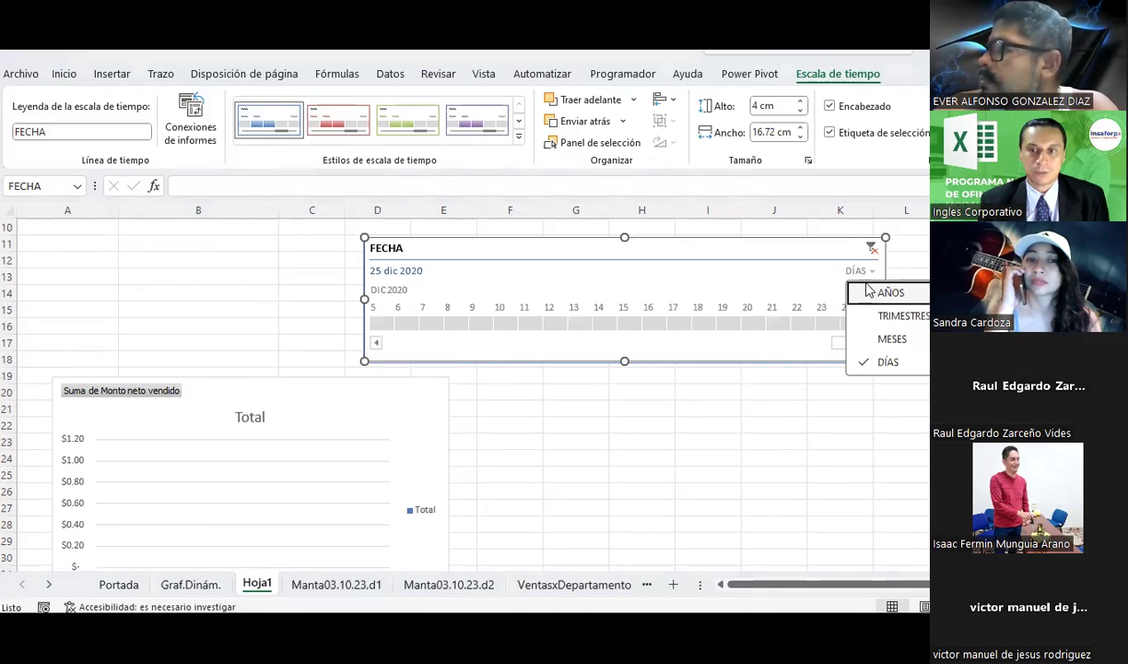
key("Return")
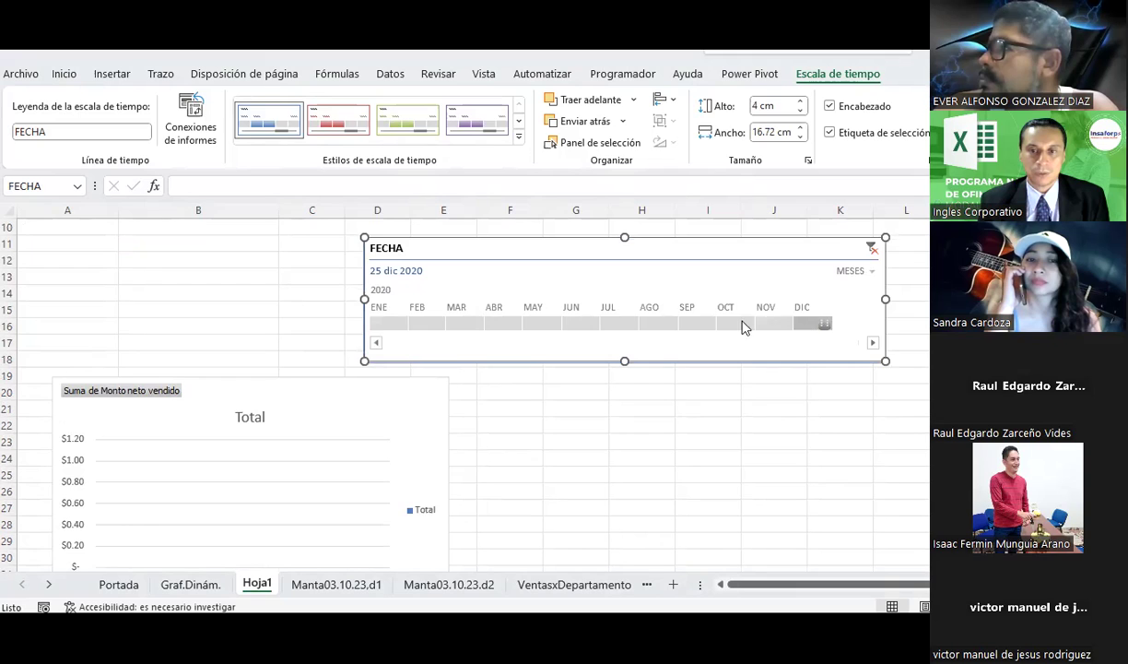
left_click(618, 322)
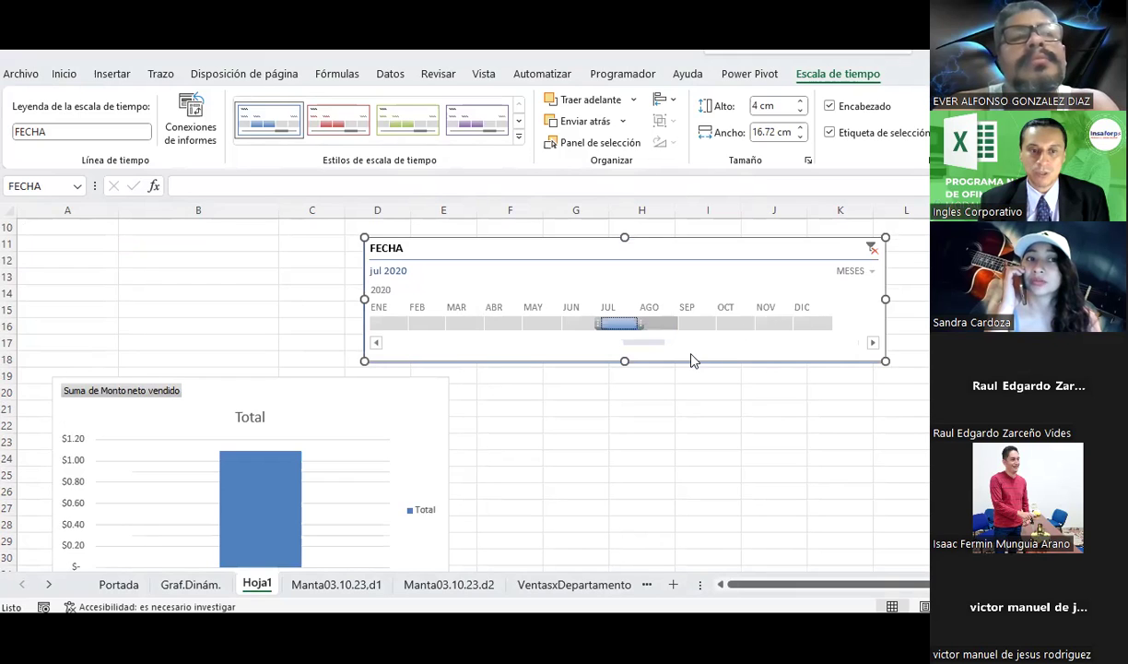
left_click(854, 270)
left_click(878, 361)
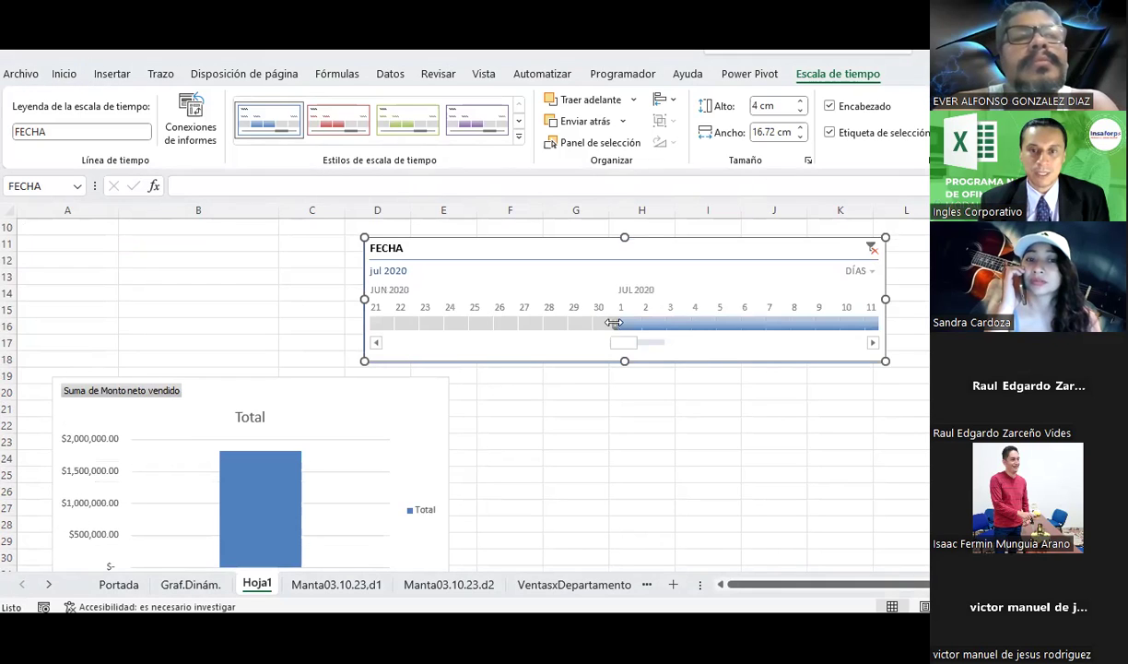
left_click(624, 325)
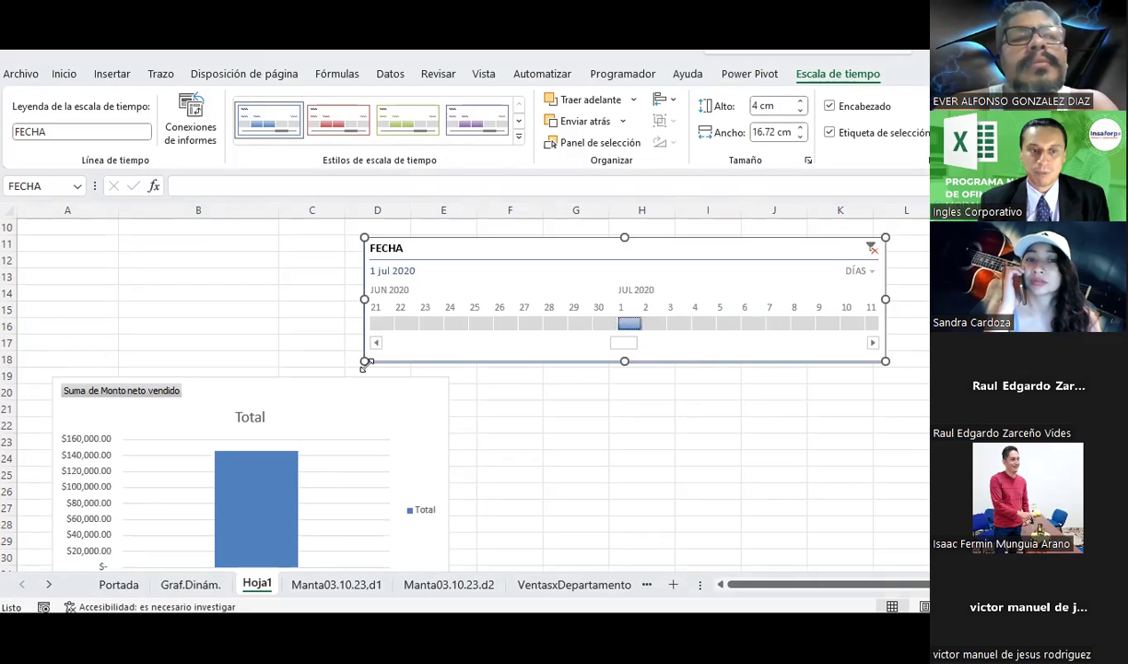
scroll(214, 466, "down", 2)
scroll(231, 373, "up", 5)
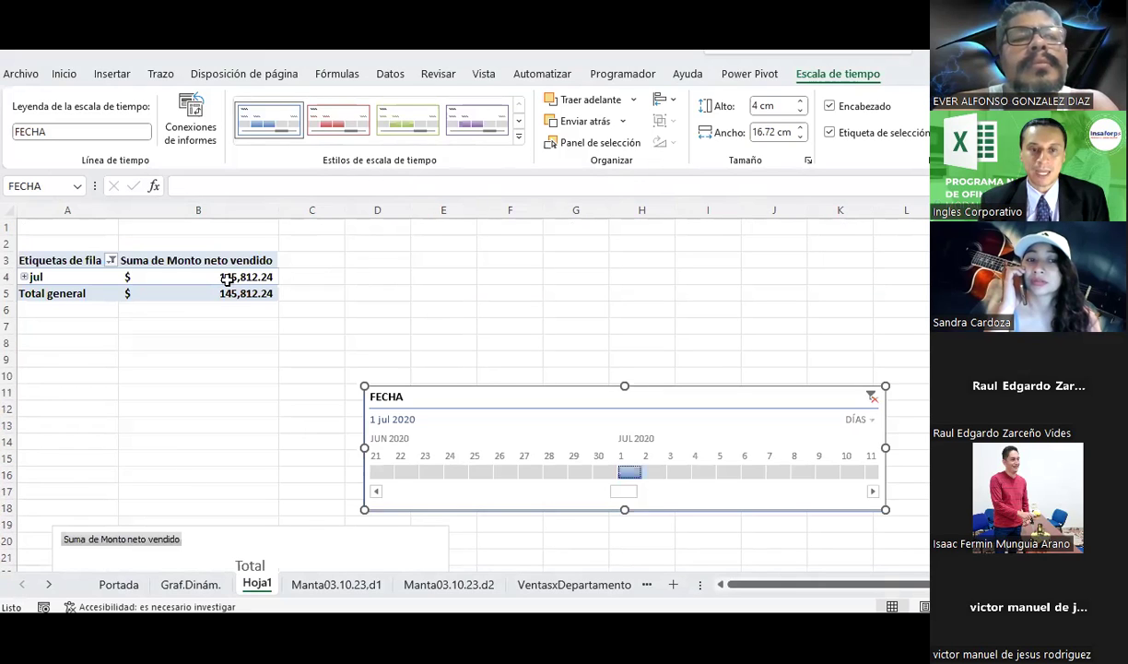
scroll(626, 305, "down", 2)
Shorten the FECHA timeline and move it to columns A–G between the pivot table and chart.
mouse_move(624, 288)
left_mouse_down()
mouse_move(596, 347)
mouse_move(488, 320)
mouse_move(469, 366)
left_mouse_up()
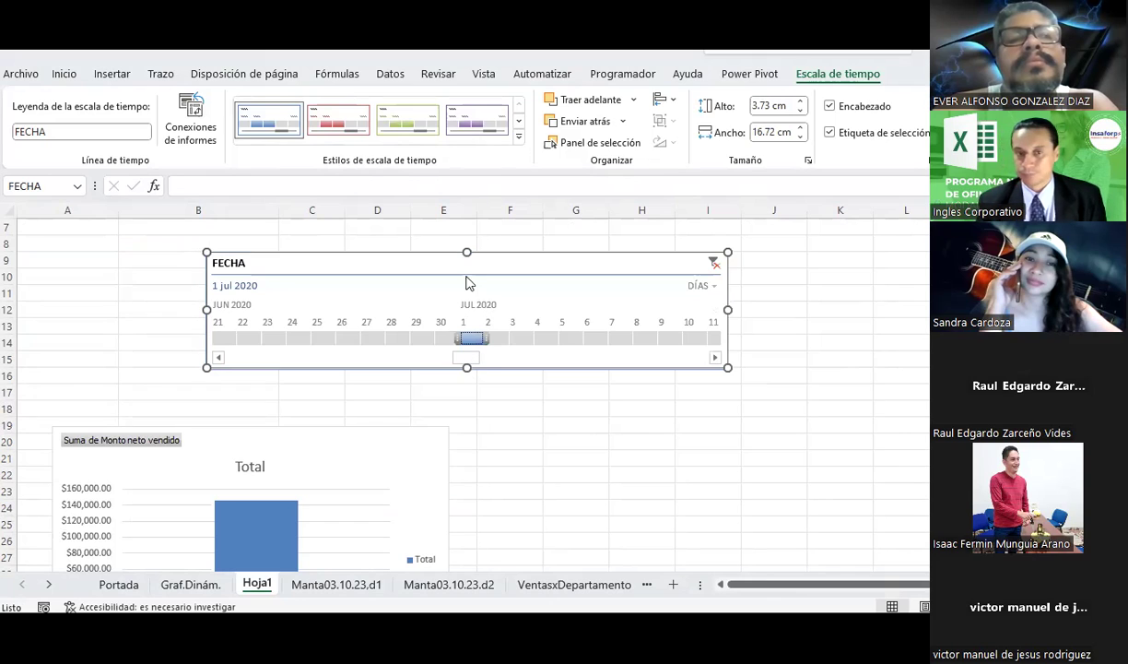
left_click_drag(472, 261, 318, 263)
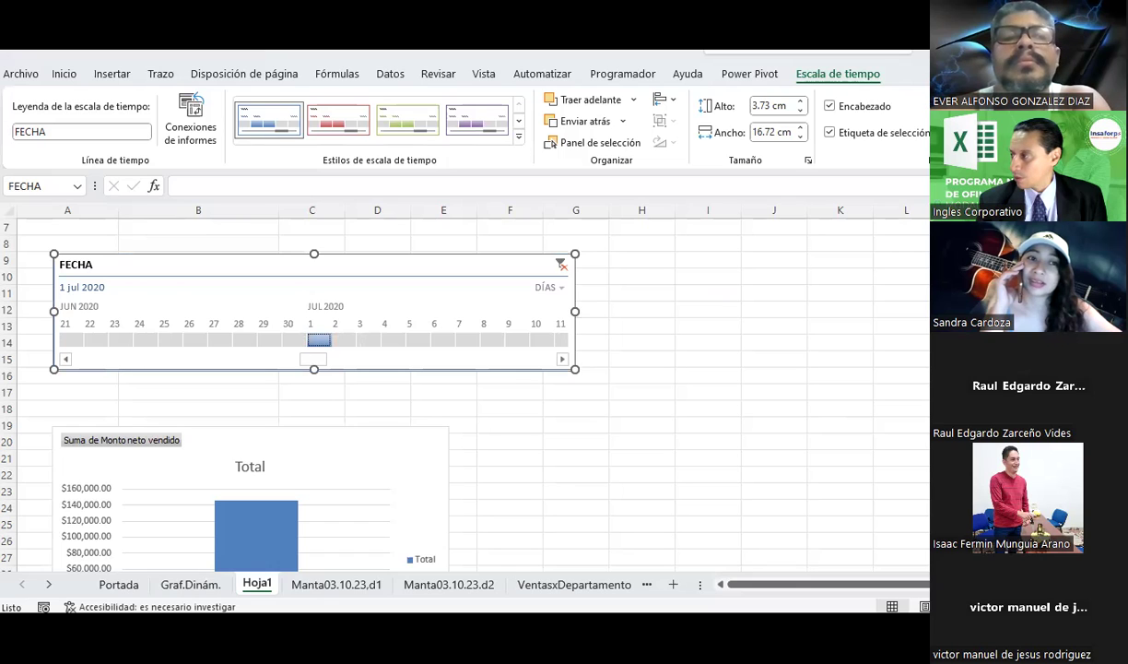
left_click(702, 387)
left_click(106, 76)
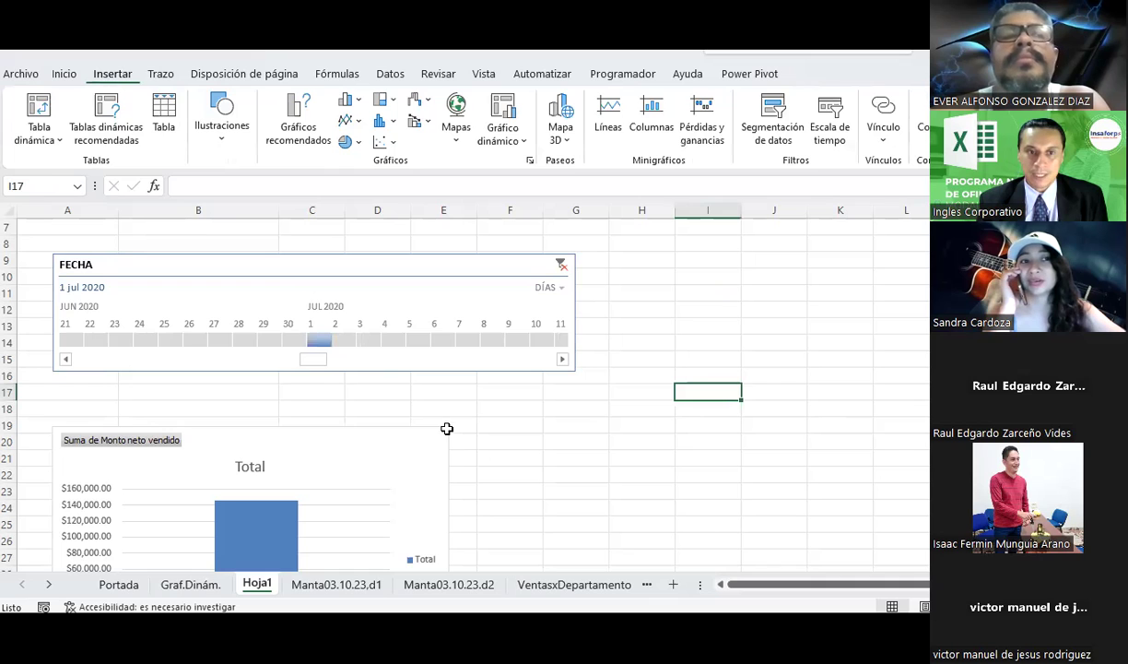
left_click(426, 454)
scroll(433, 466, "up", 2)
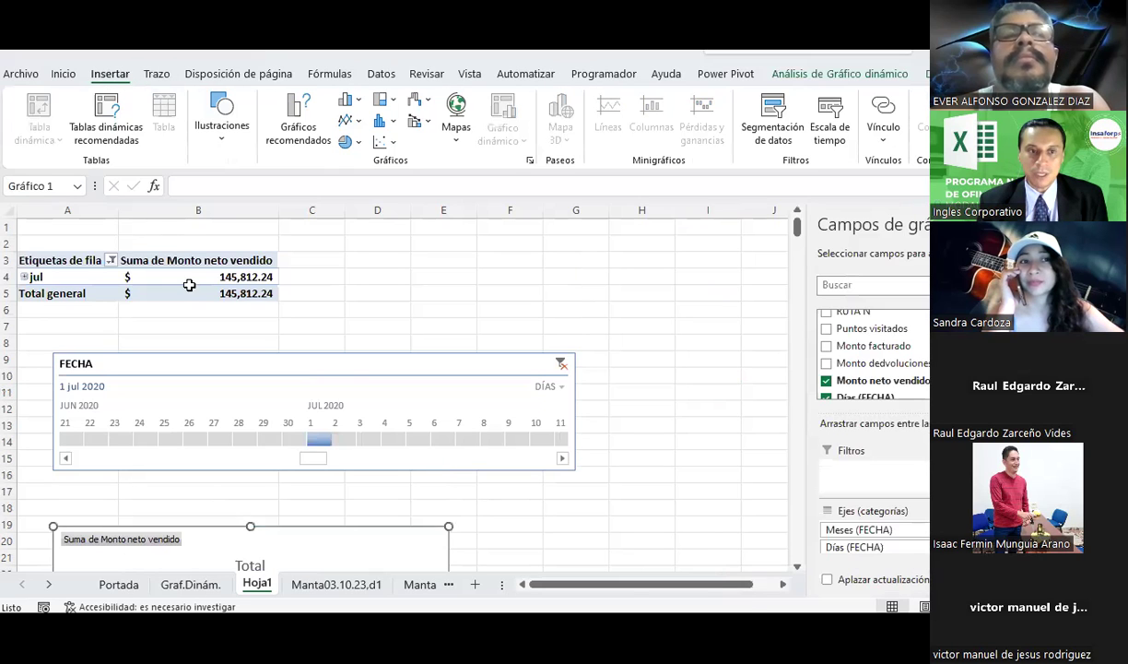
left_click(189, 276)
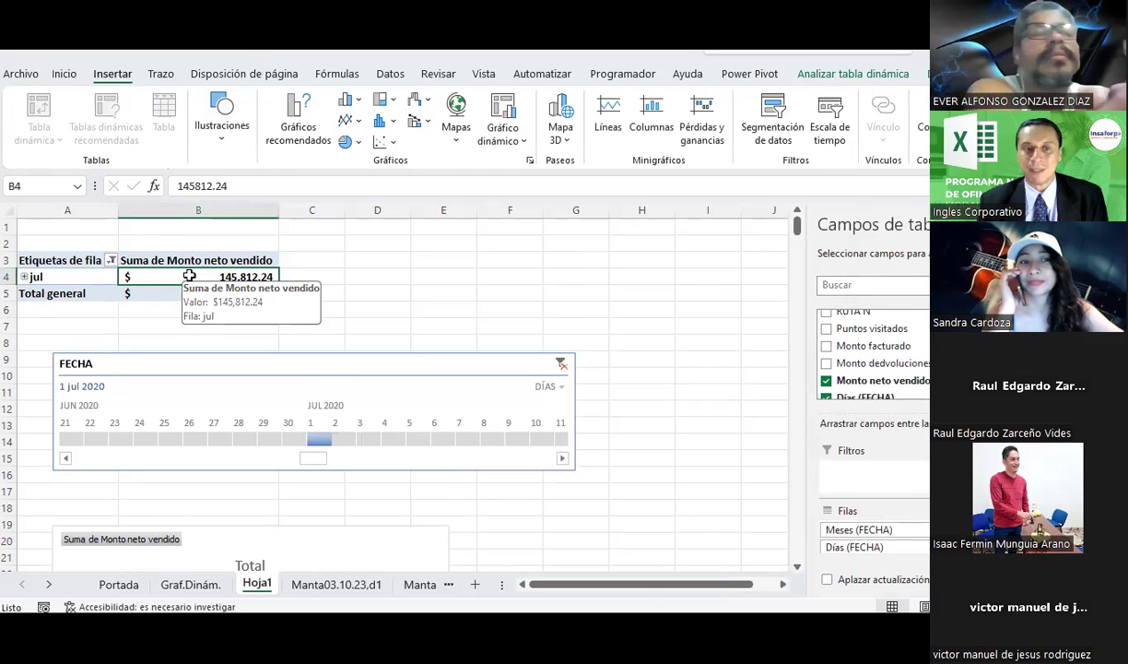
left_click(531, 290)
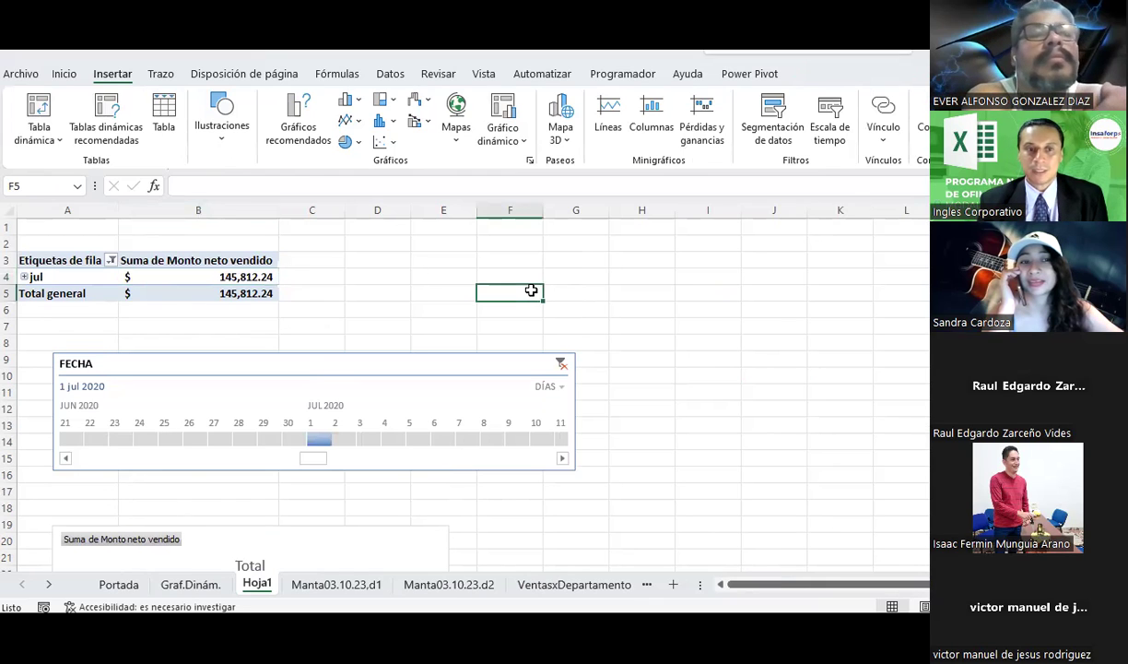
scroll(531, 291, "down", 1)
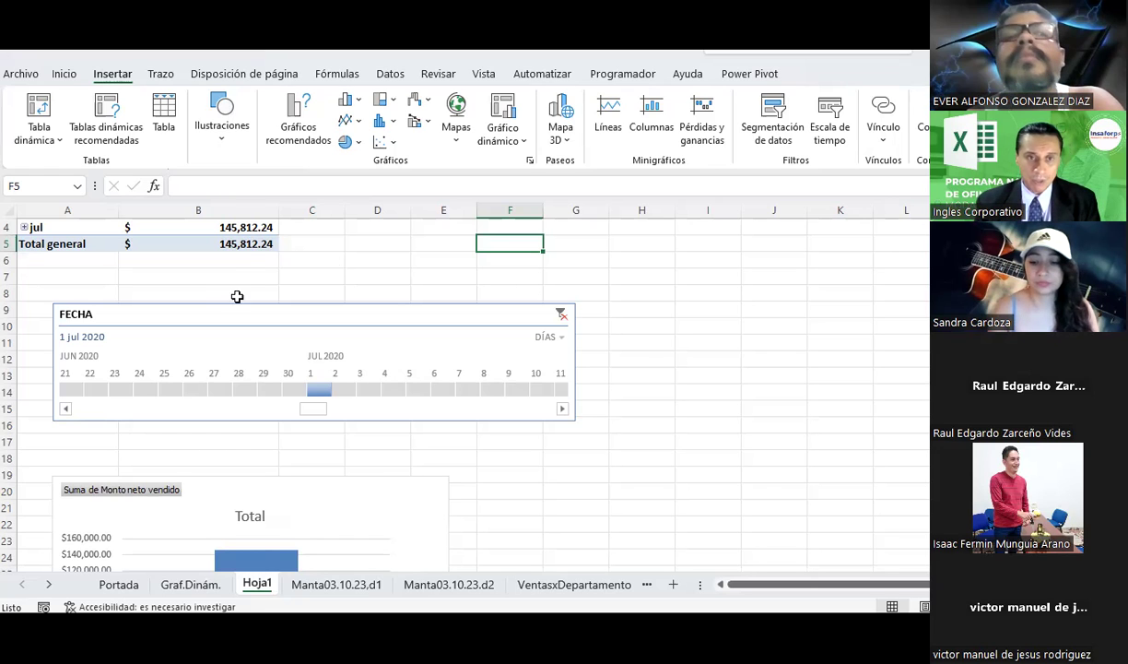
scroll(236, 296, "up", 1)
left_click(213, 276)
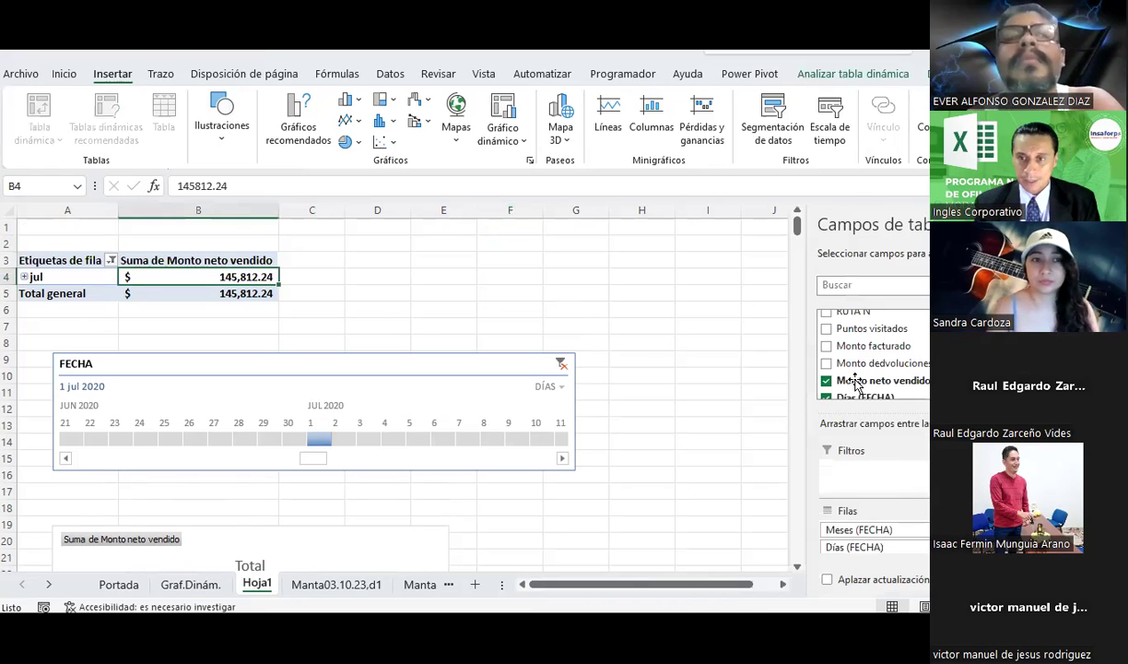
scroll(855, 383, "down", 1)
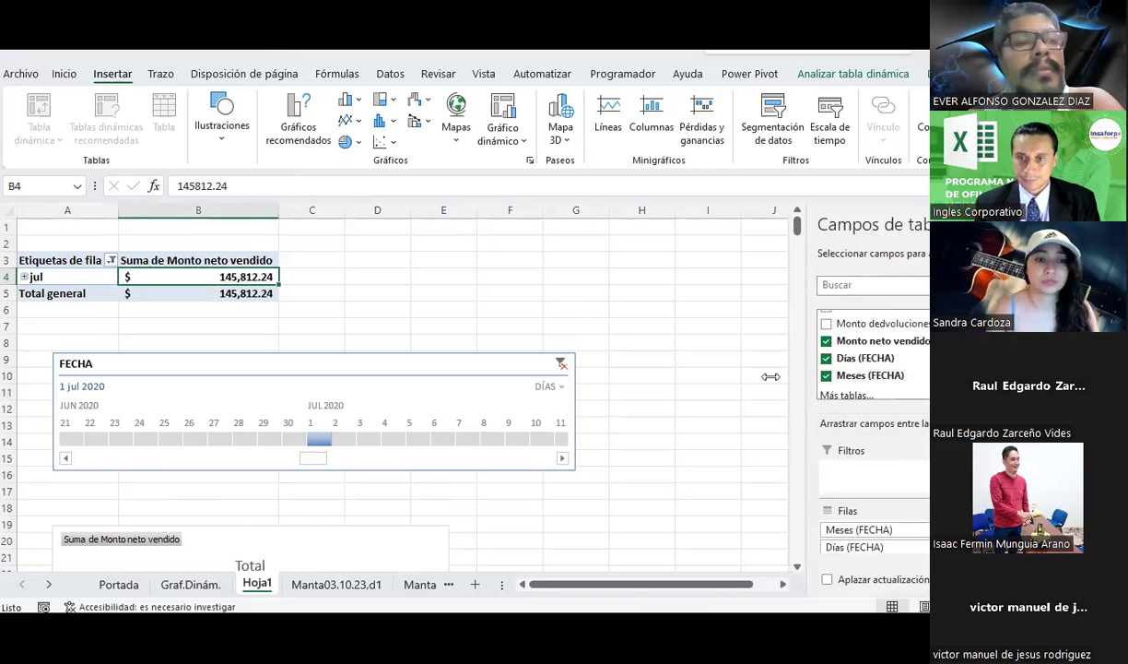
left_click_drag(771, 376, 697, 376)
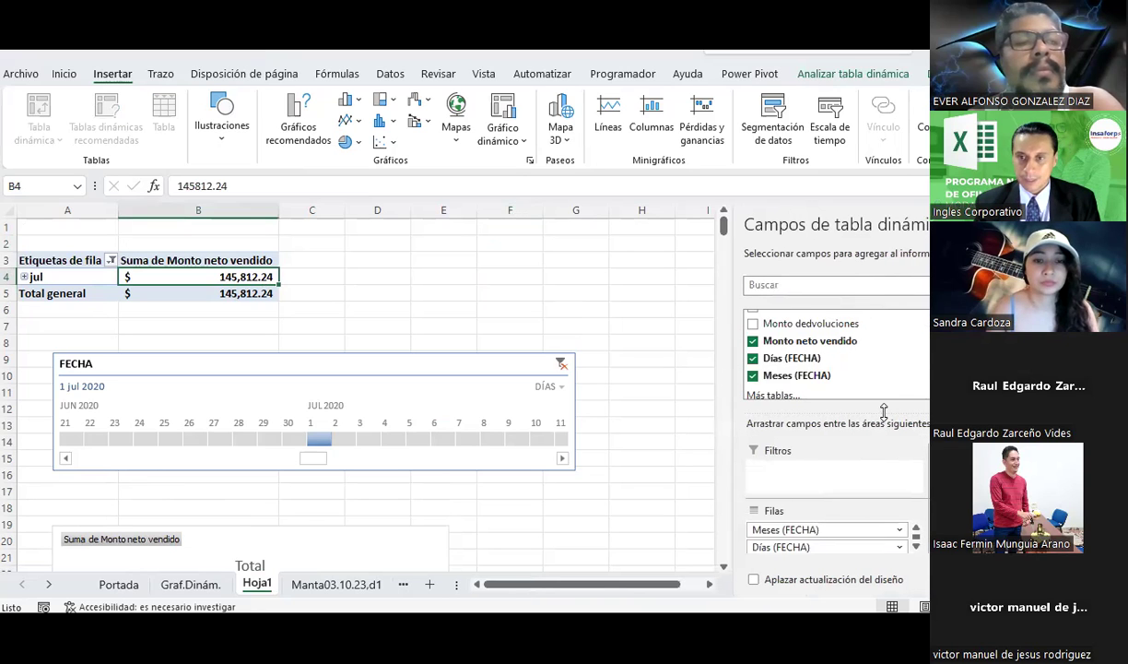
left_click_drag(890, 390, 892, 387)
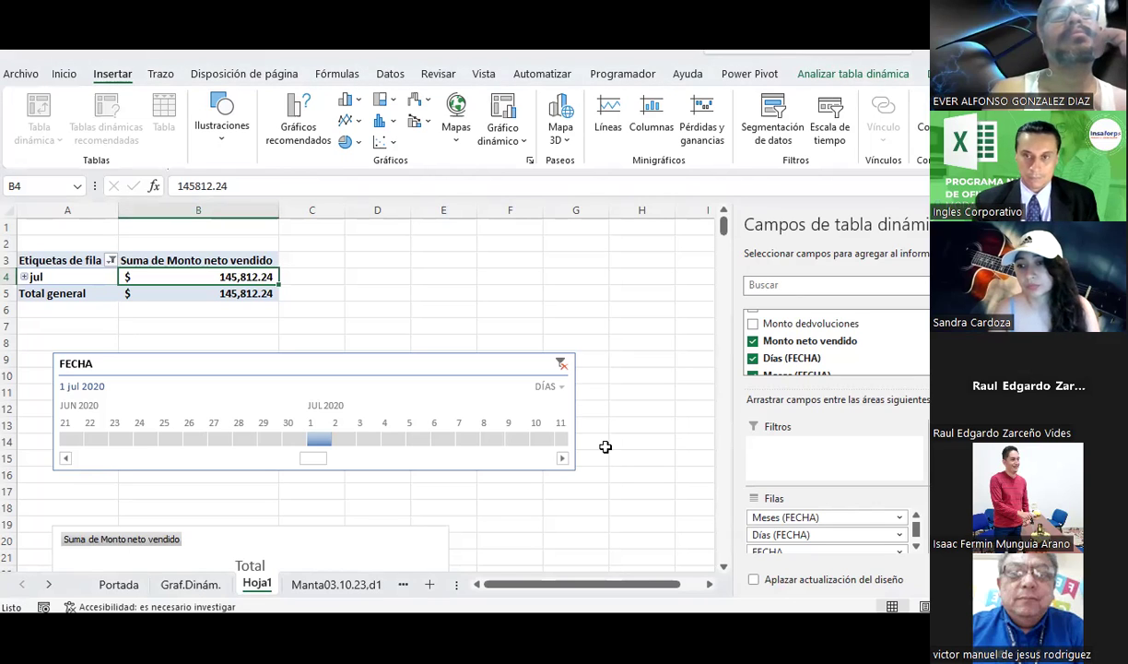
left_click(674, 330)
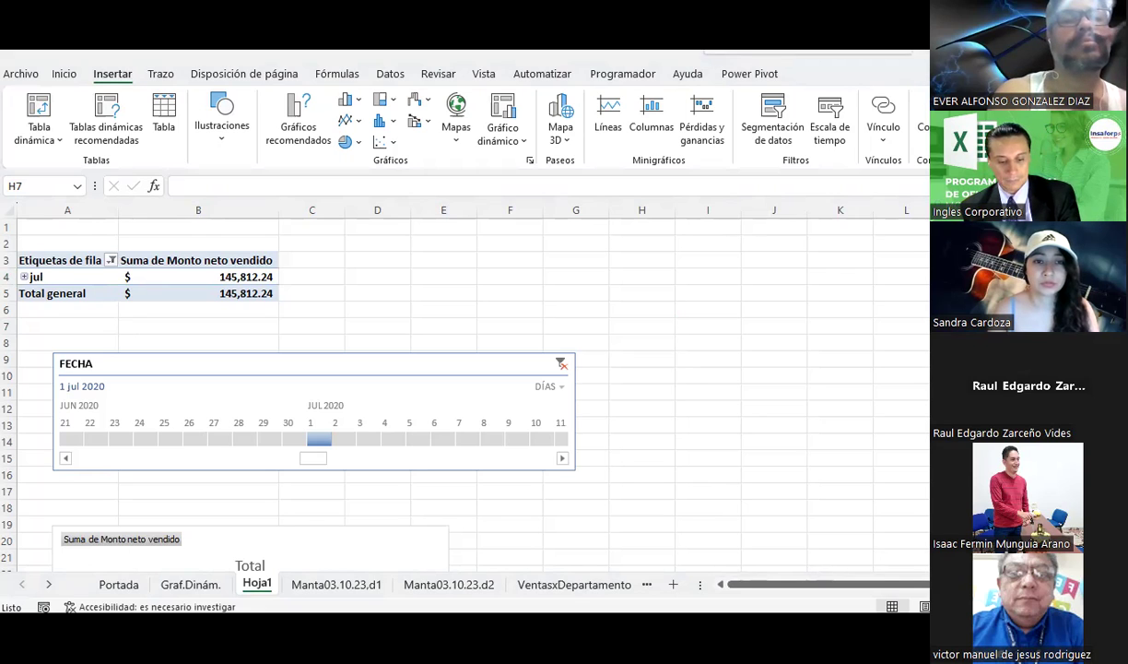
left_click(529, 586)
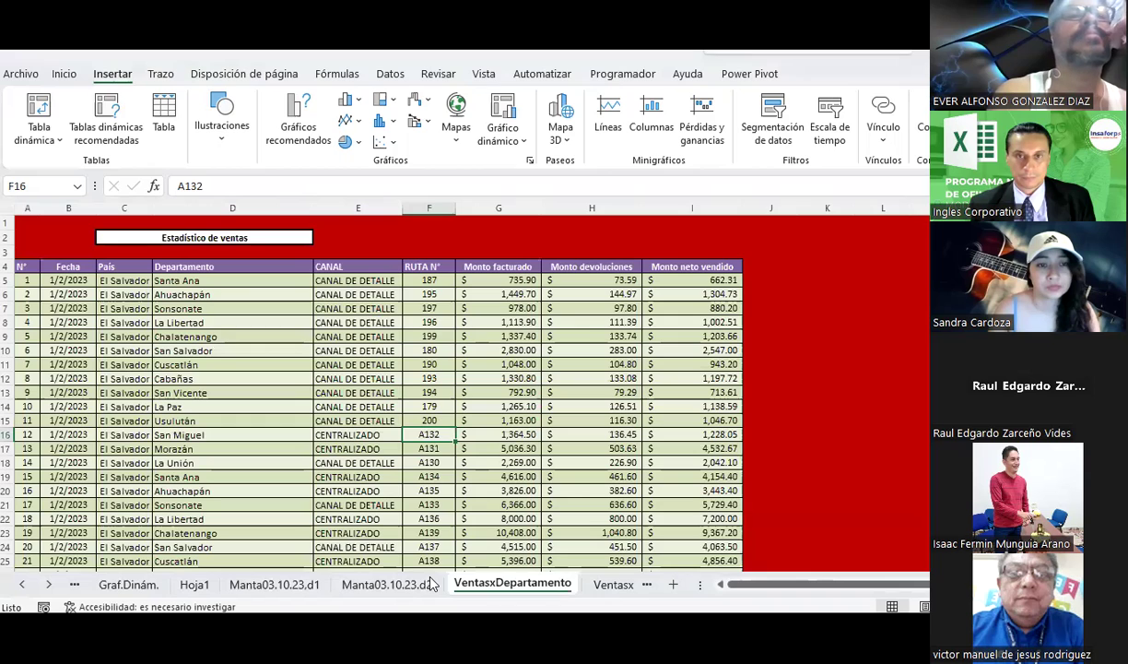
scroll(431, 583, "down", 1)
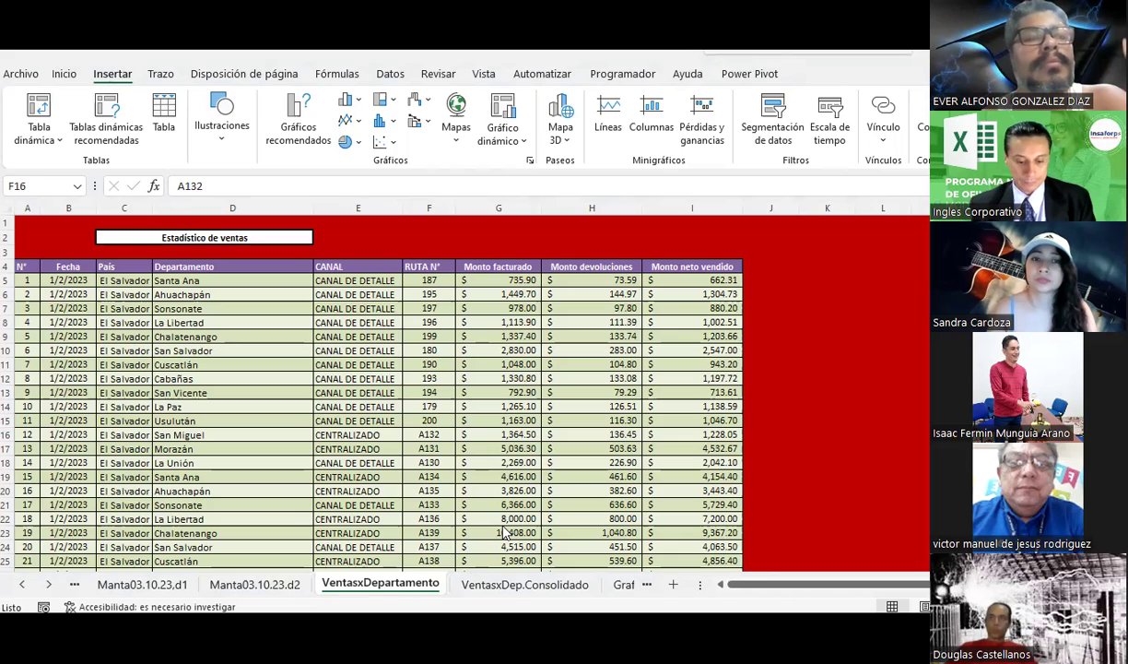
left_click(775, 321)
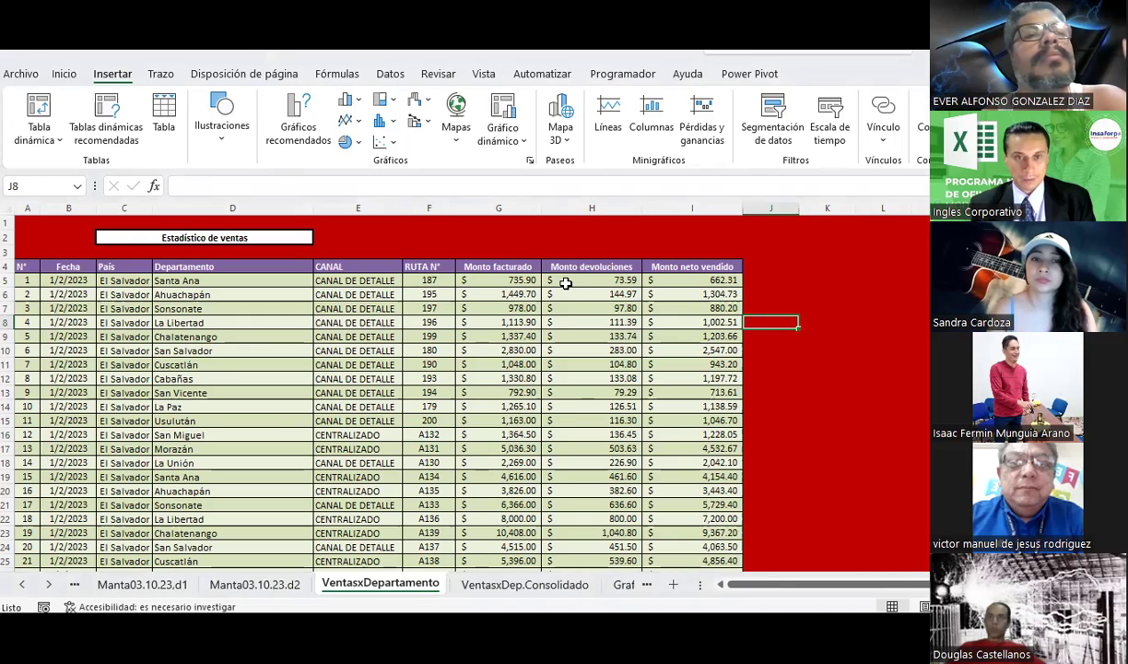
left_click(566, 284)
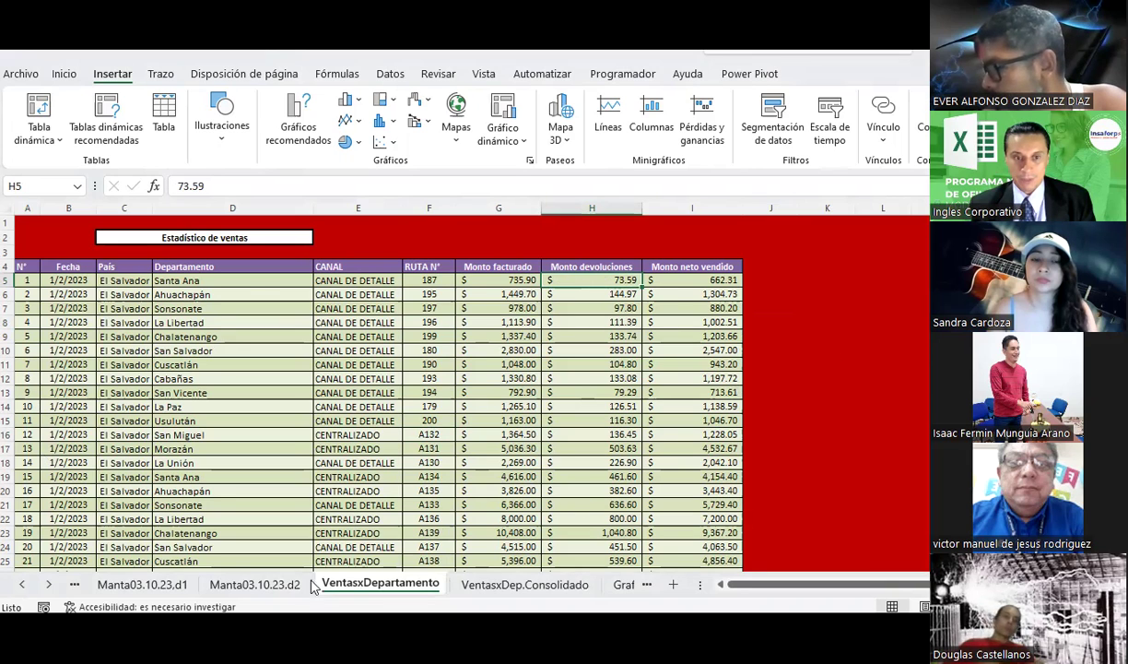
left_click(254, 584)
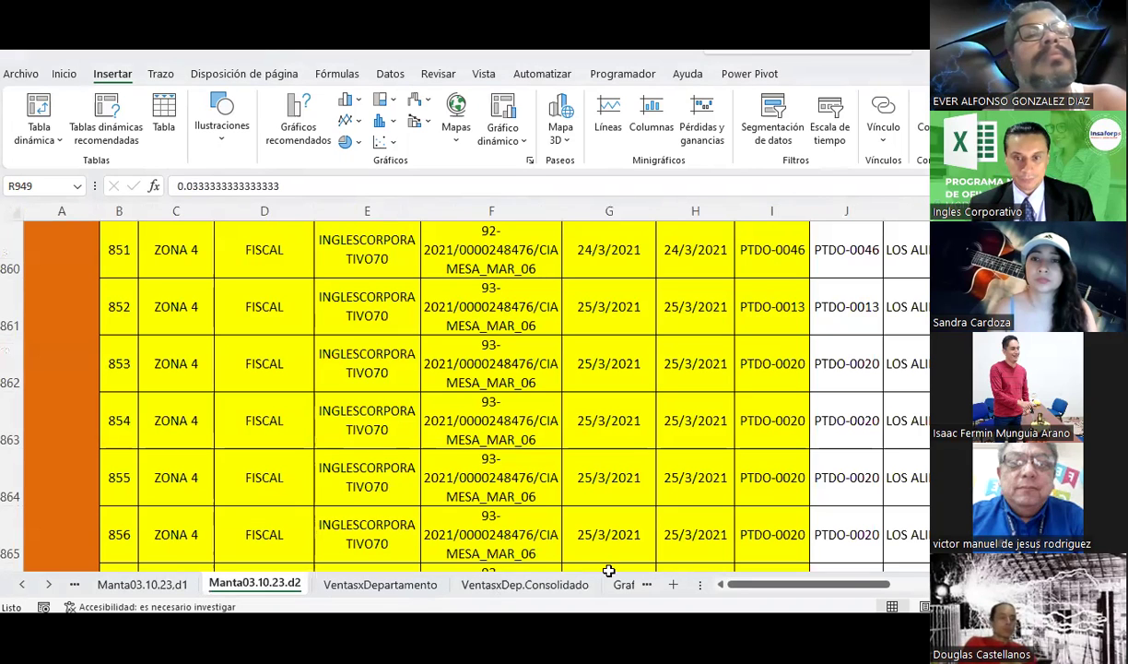
left_click(619, 583)
left_click(21, 584)
left_click(21, 584)
left_click(196, 584)
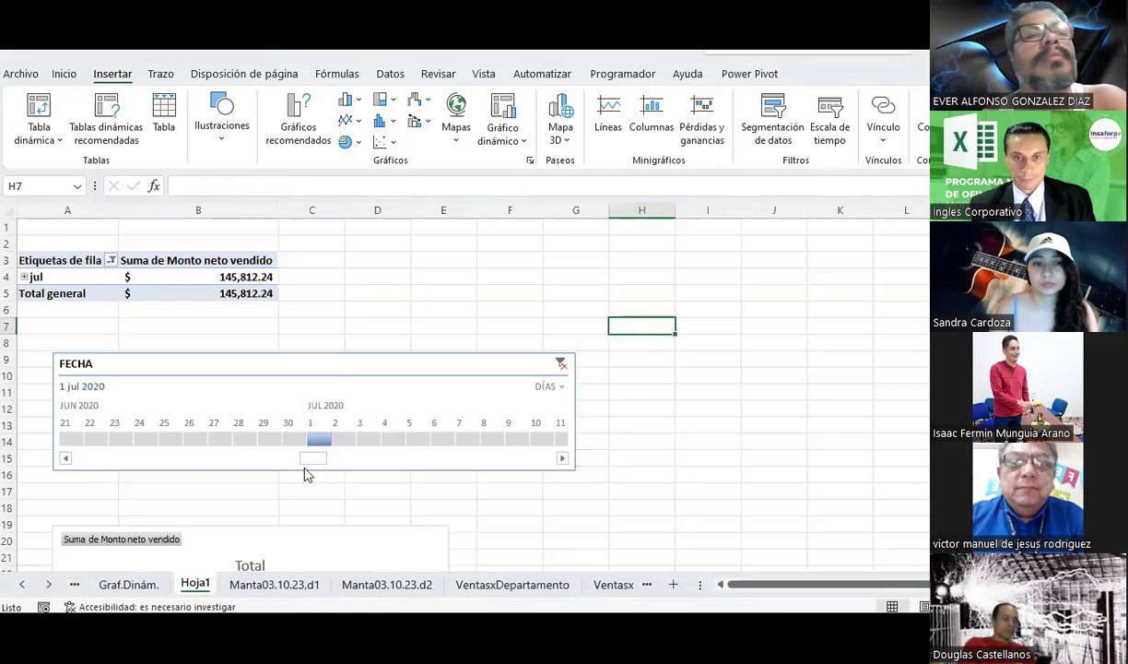
Clear the FECHA filter to show feb–nov totaling $11,493,213.85, and move the timeline lower.
left_click(237, 274)
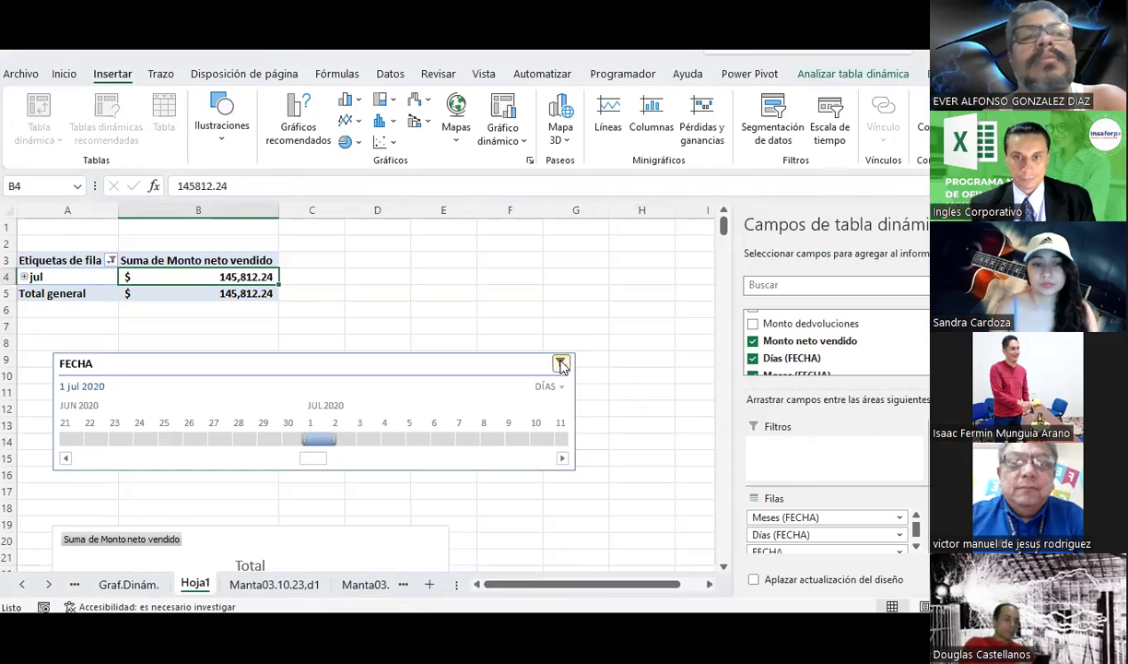
left_click(561, 364)
left_click_drag(297, 363, 420, 453)
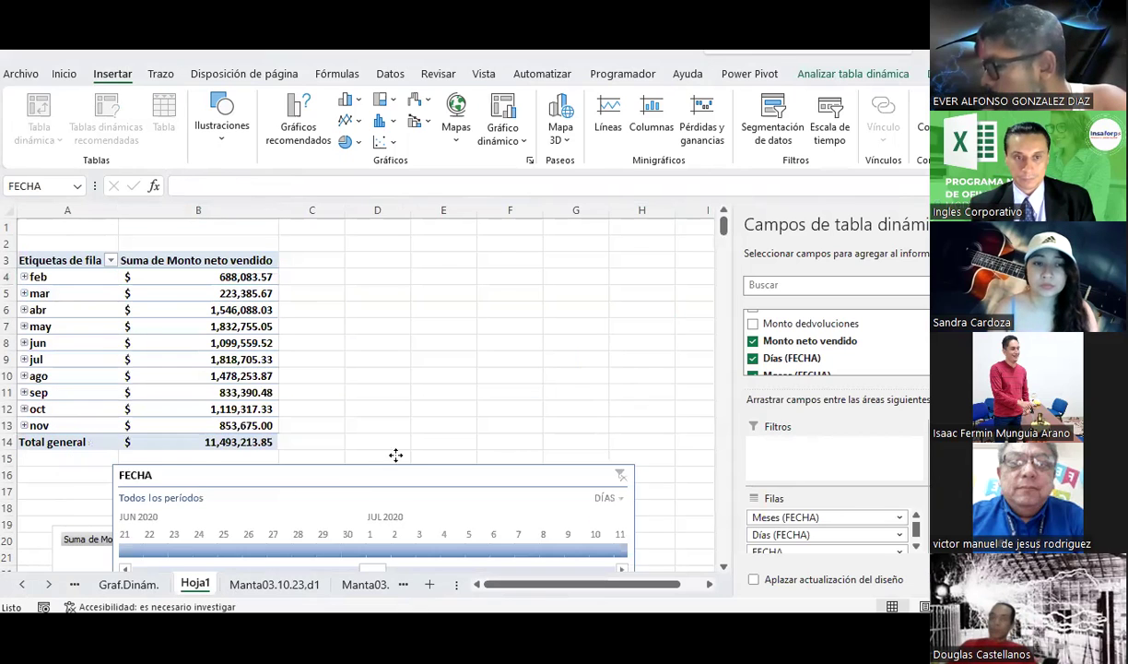
left_click(419, 453)
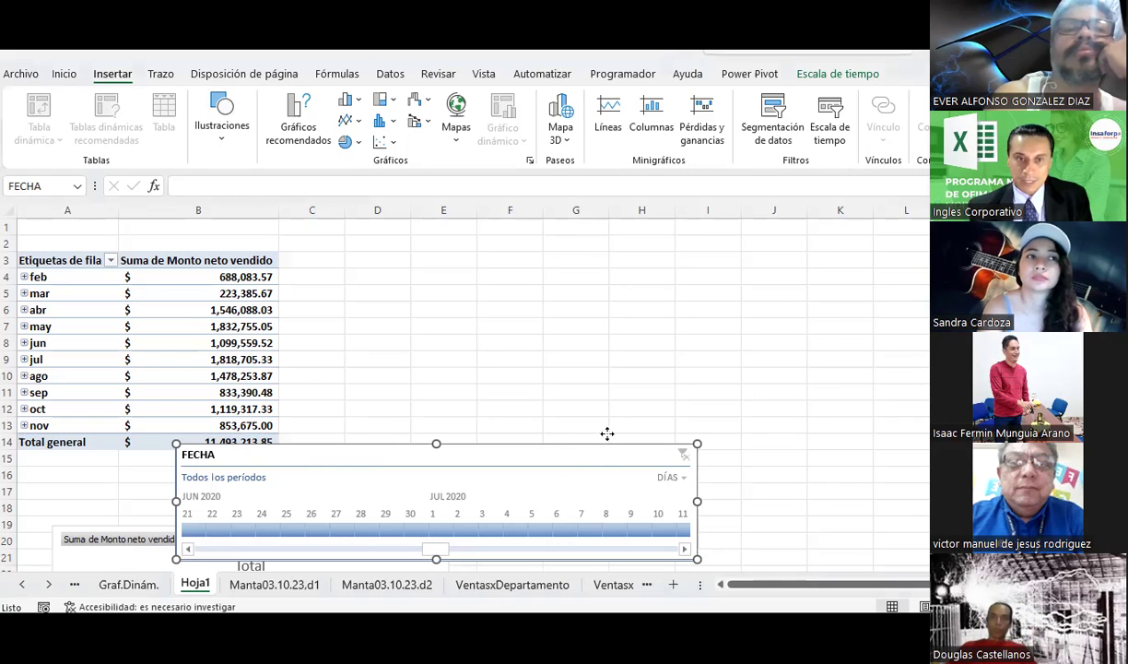
Position the FECHA timeline beside the monthly net-sales pivot table on Hoja1.
left_click_drag(608, 434, 729, 262)
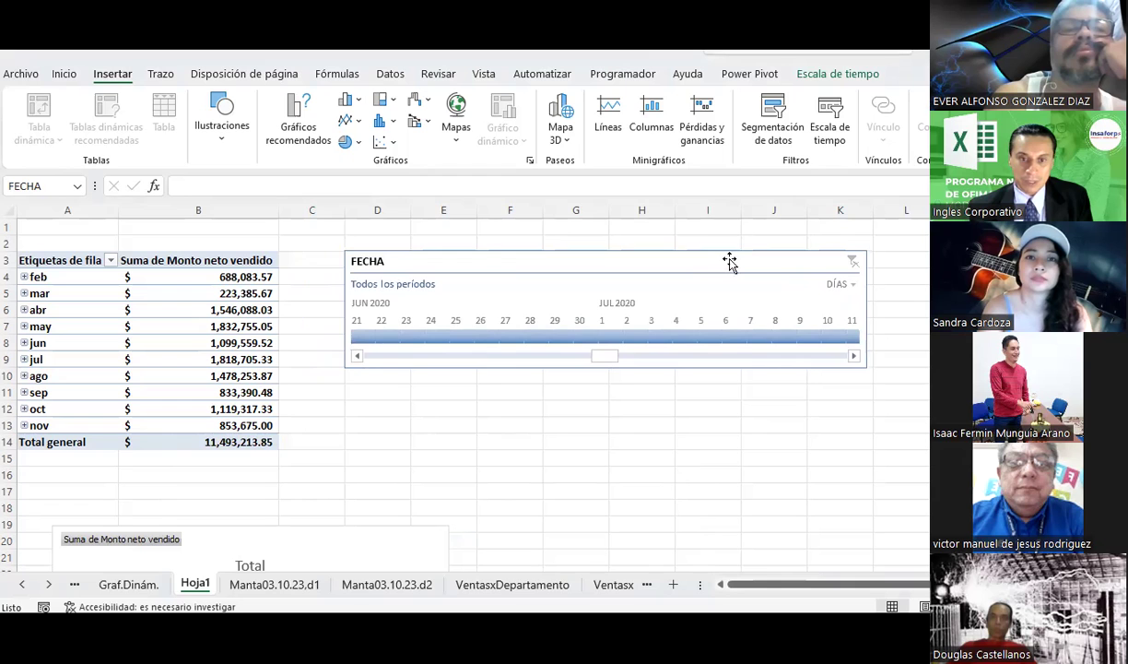
left_click(557, 487)
Open the VentasxDep.Consolidado sheet and look over the Mapas chart options, such as Mapa coroplético.
left_click(522, 588)
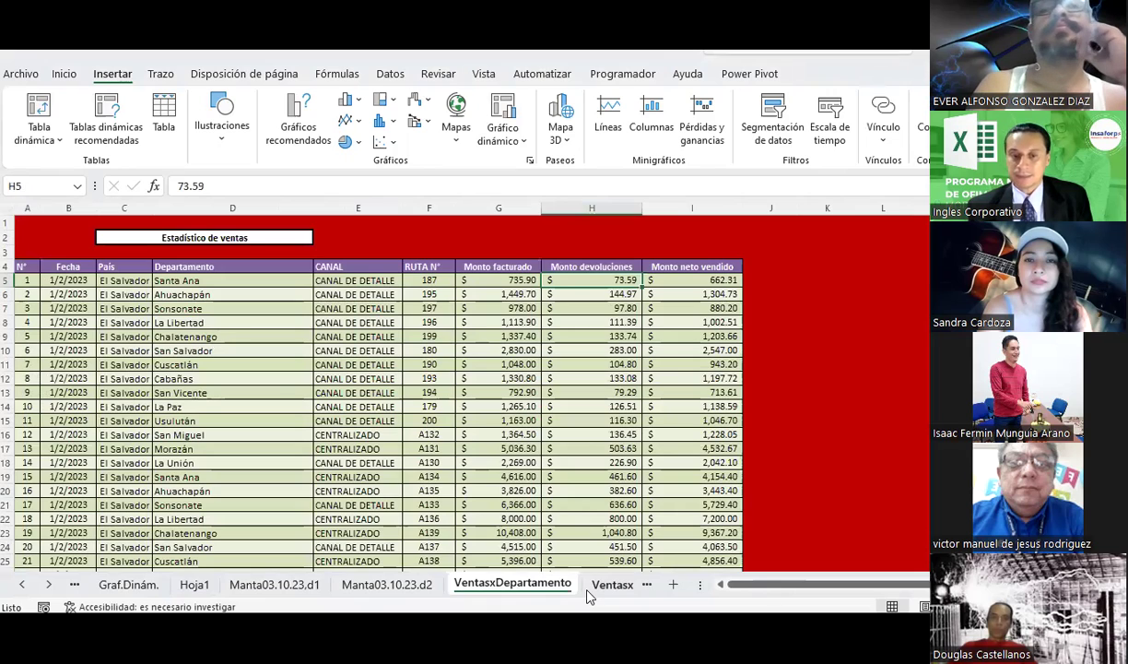
left_click(589, 594)
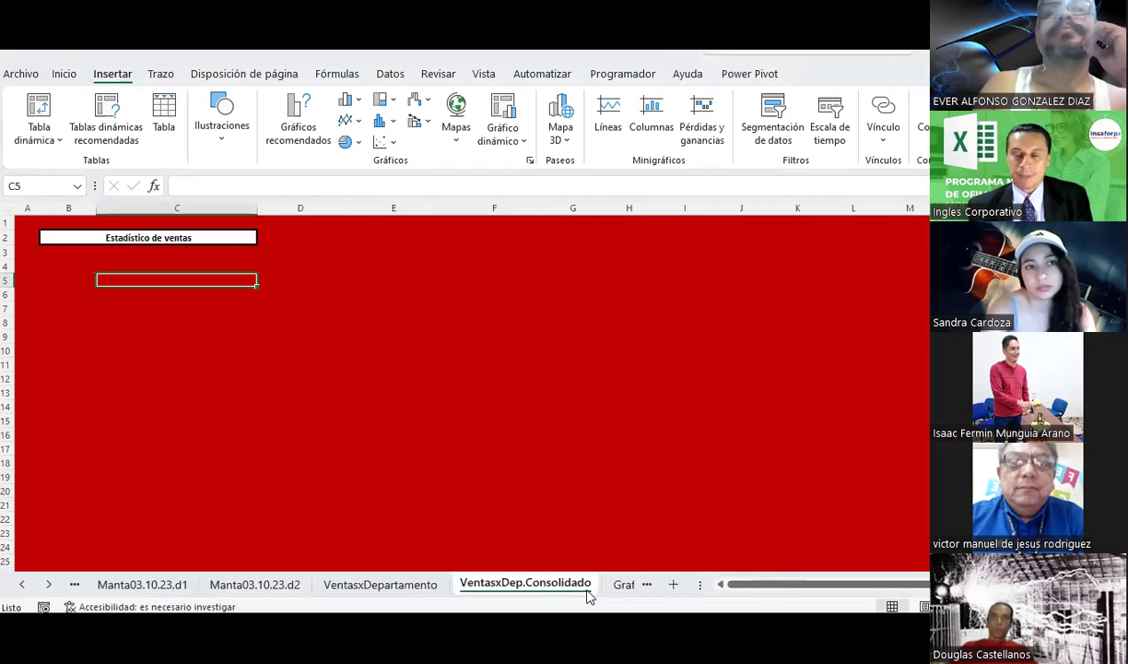
left_click(454, 138)
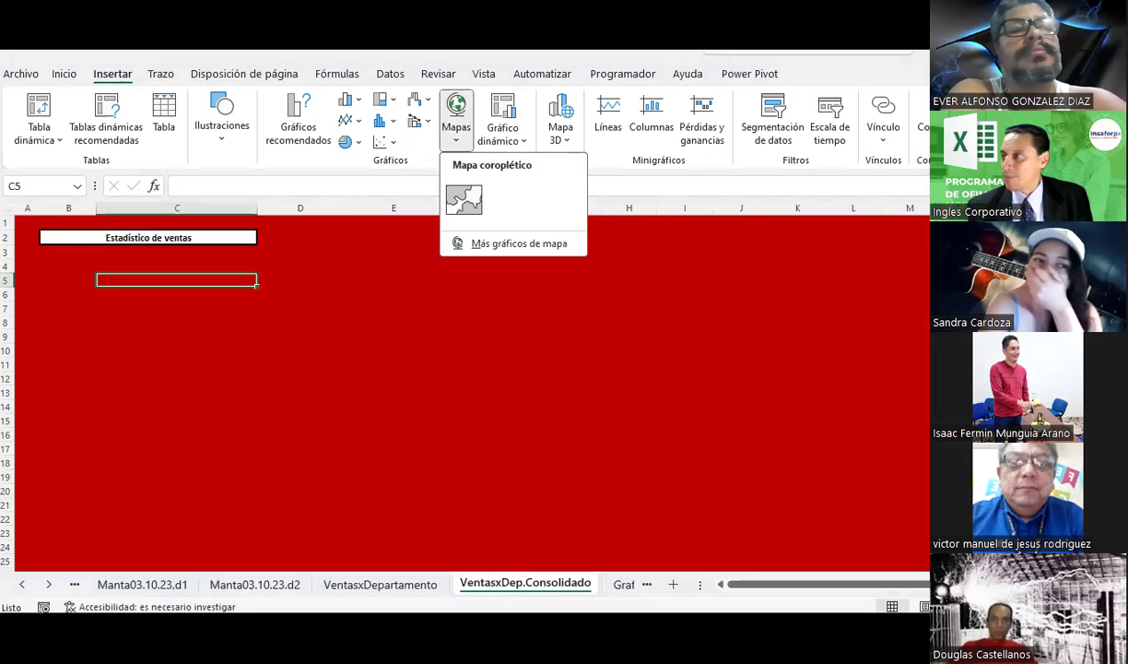
key("Escape")
left_click(556, 376)
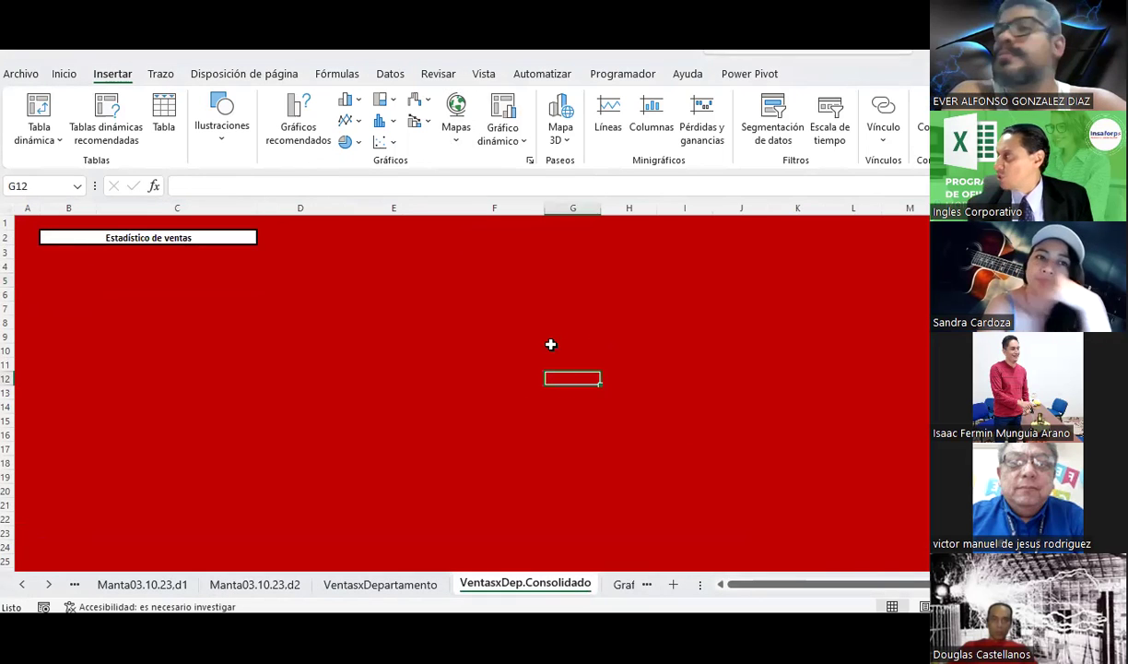
left_click(453, 140)
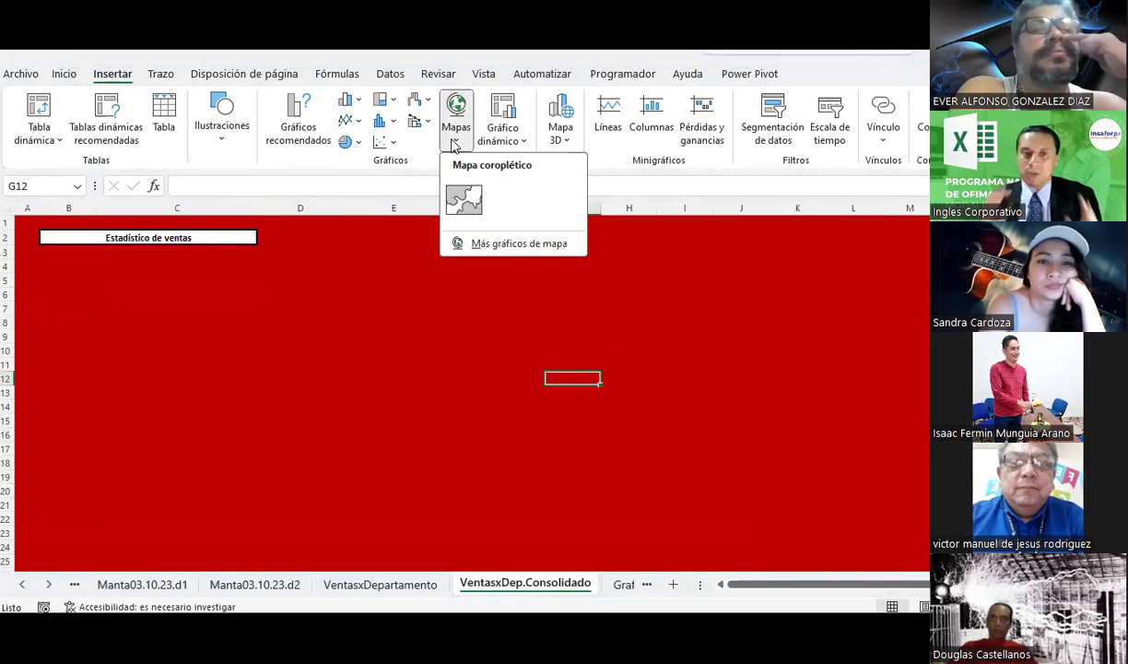
left_click(358, 308)
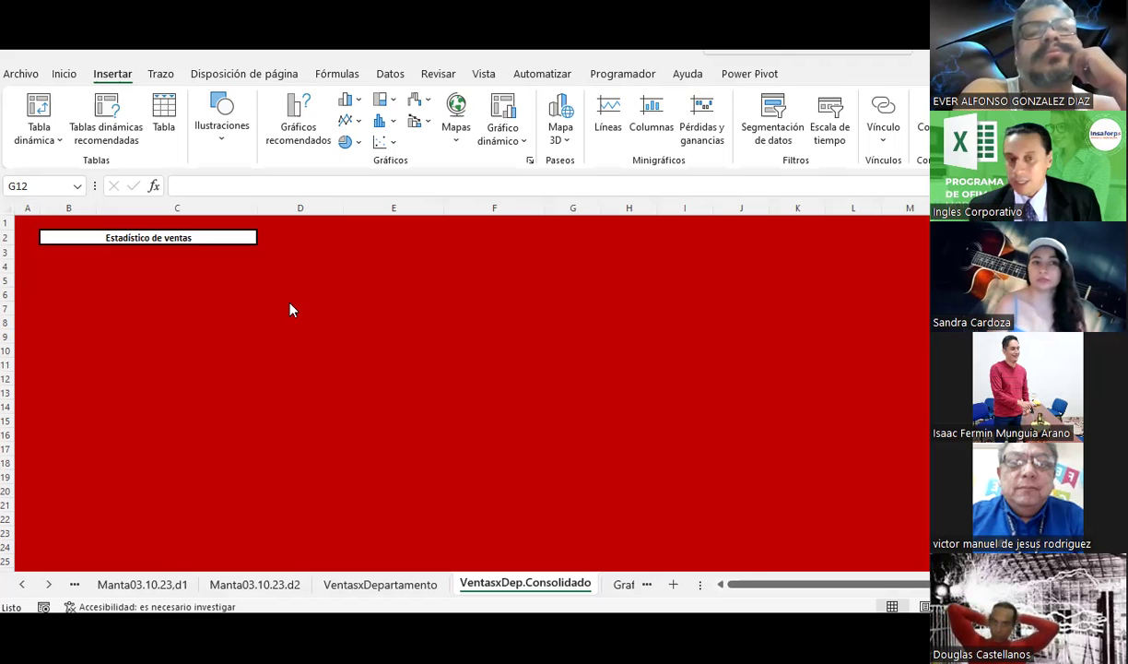
Review the VentasxDepartamento sales table A4:I17 and its Departamento cells.
left_click(373, 582)
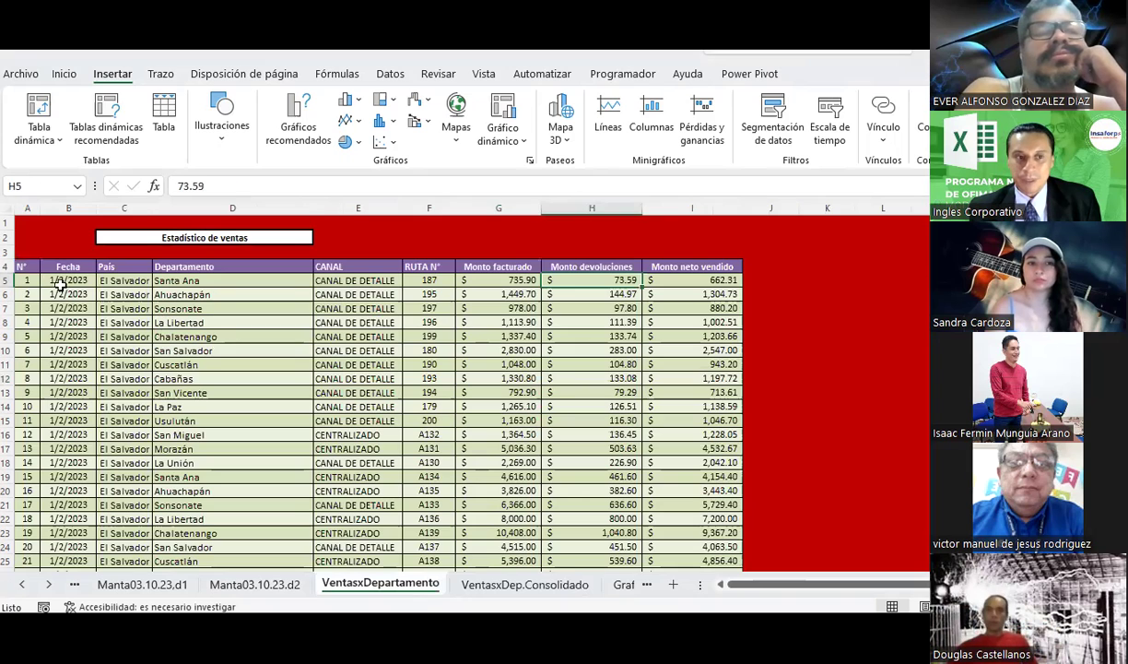
left_click(221, 322)
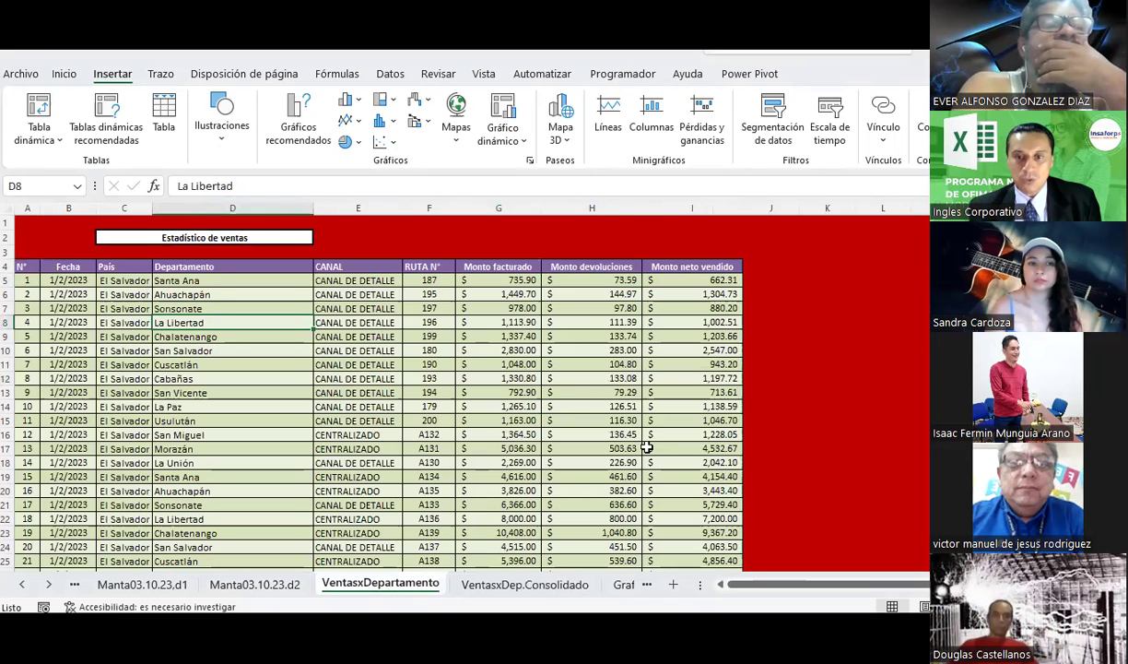
mouse_move(20, 266)
left_mouse_down()
mouse_move(655, 449)
mouse_move(660, 463)
left_mouse_up()
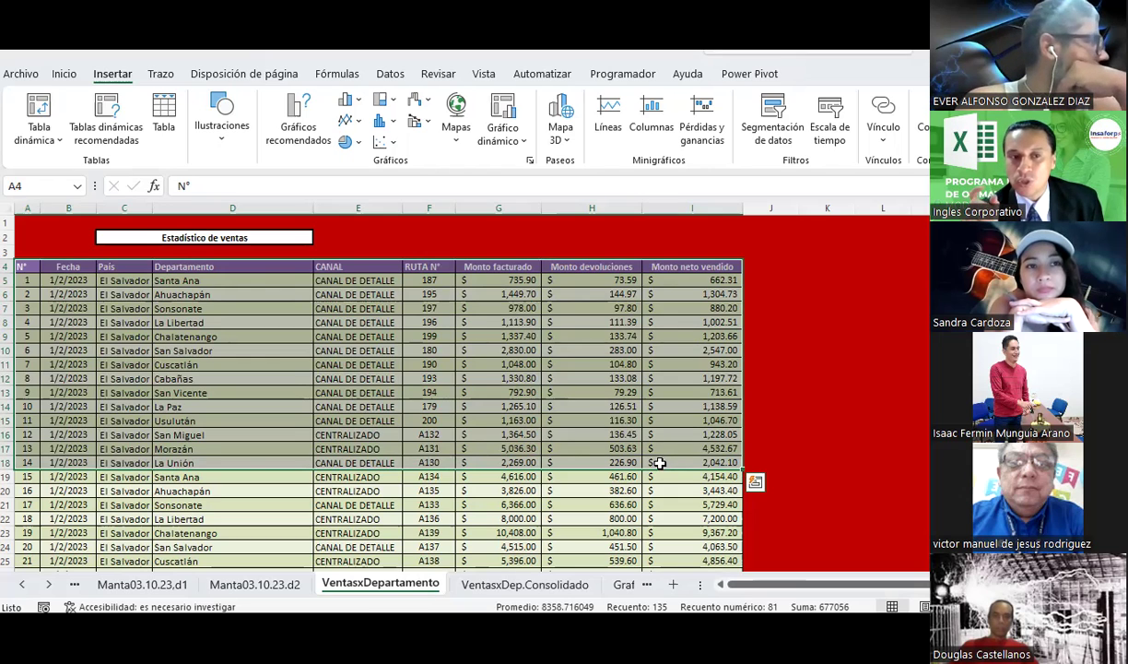
left_click(149, 280)
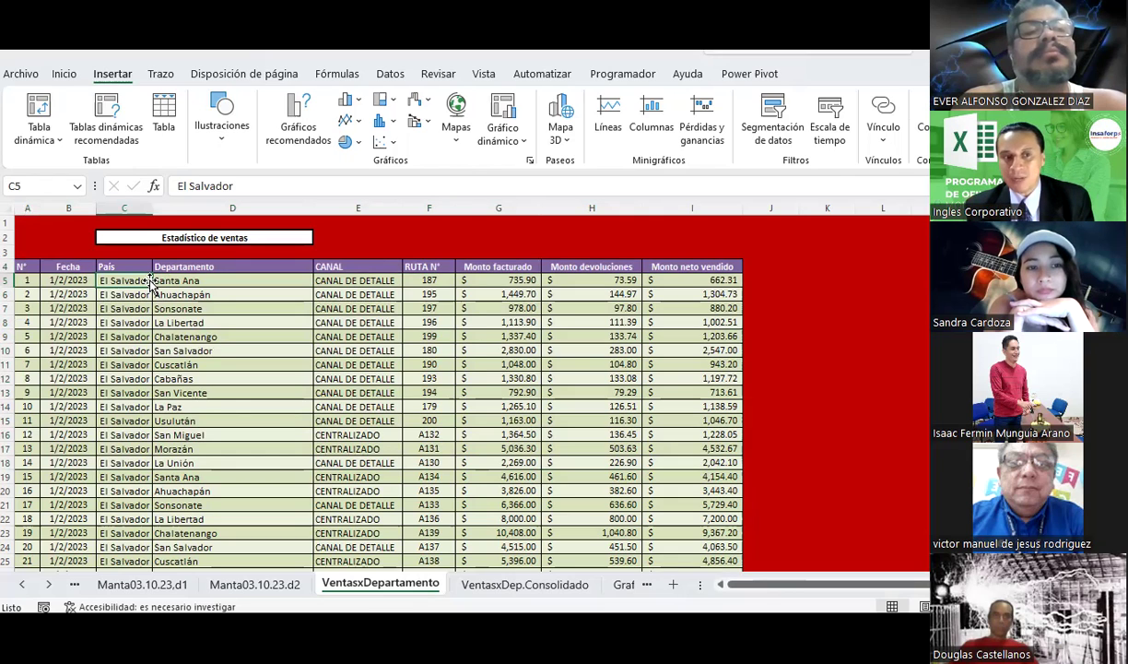
left_click(181, 280)
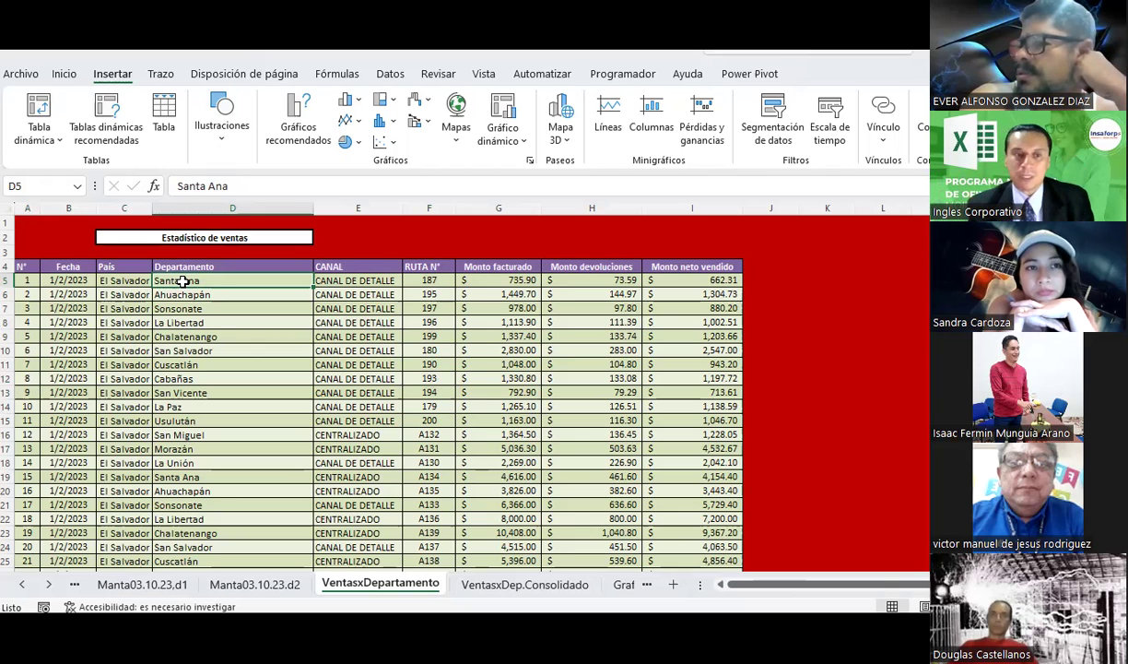
Copy the first 14 department sales rows (A4:I18) into VentasxDep.Consolidado starting at A5.
left_click_drag(37, 272, 392, 461)
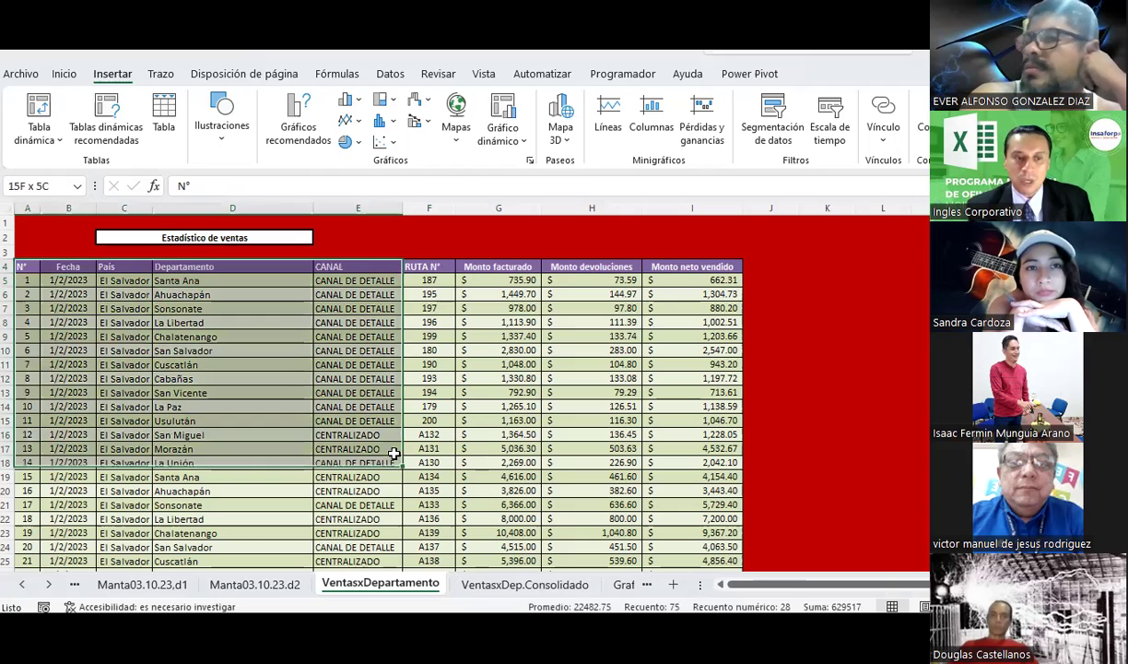
left_click(662, 463, "shift")
key("ctrl+c")
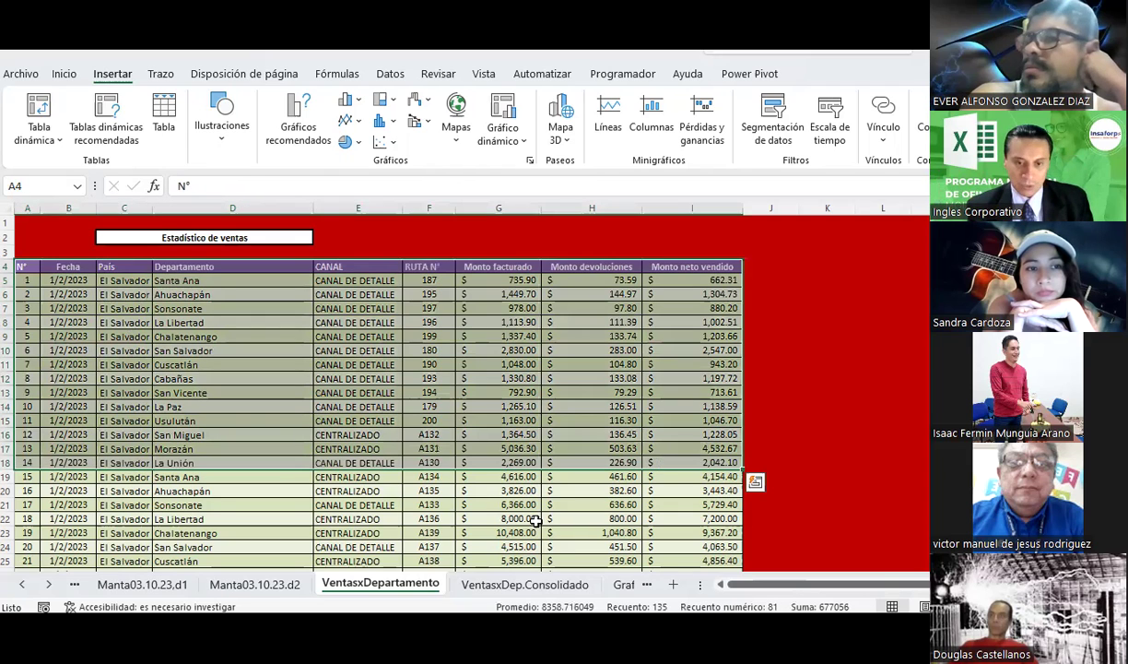
left_click(524, 584)
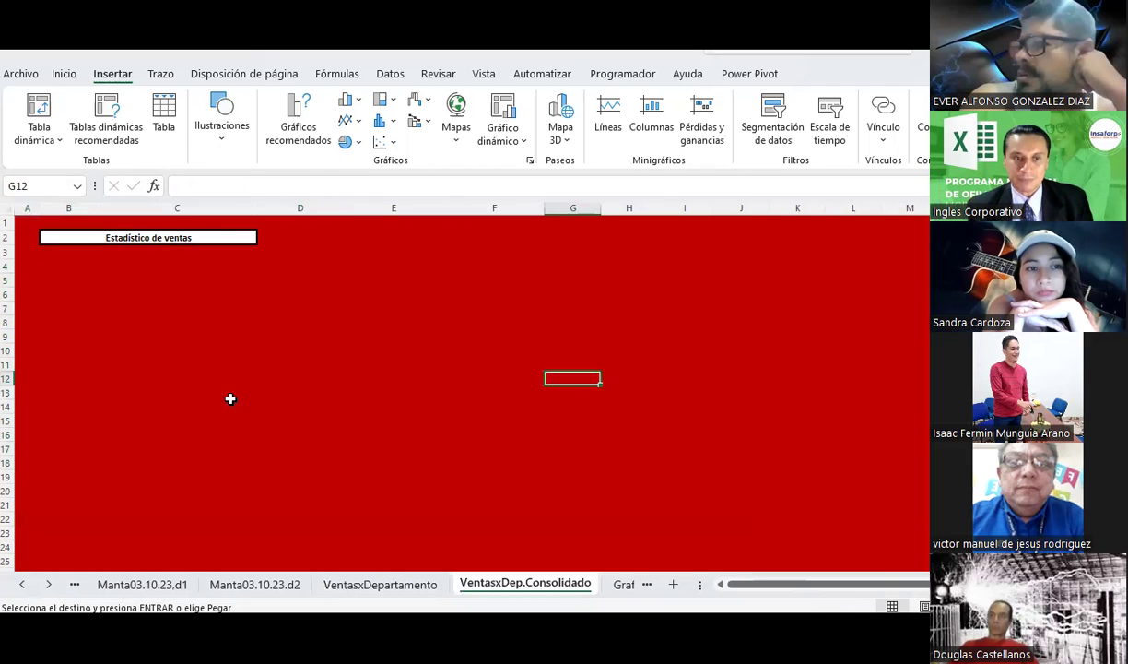
left_click(35, 281)
key("ctrl+v")
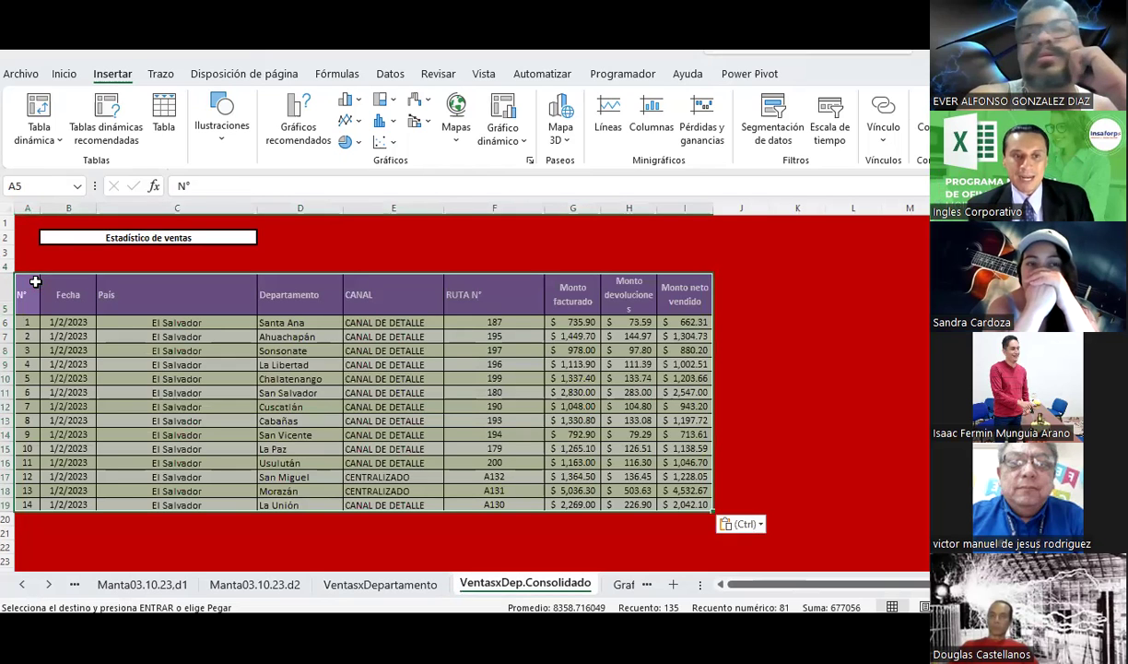
Delete the Fecha column, autofit País, and select columns CANAL through Monto devoluciones.
left_click(55, 208)
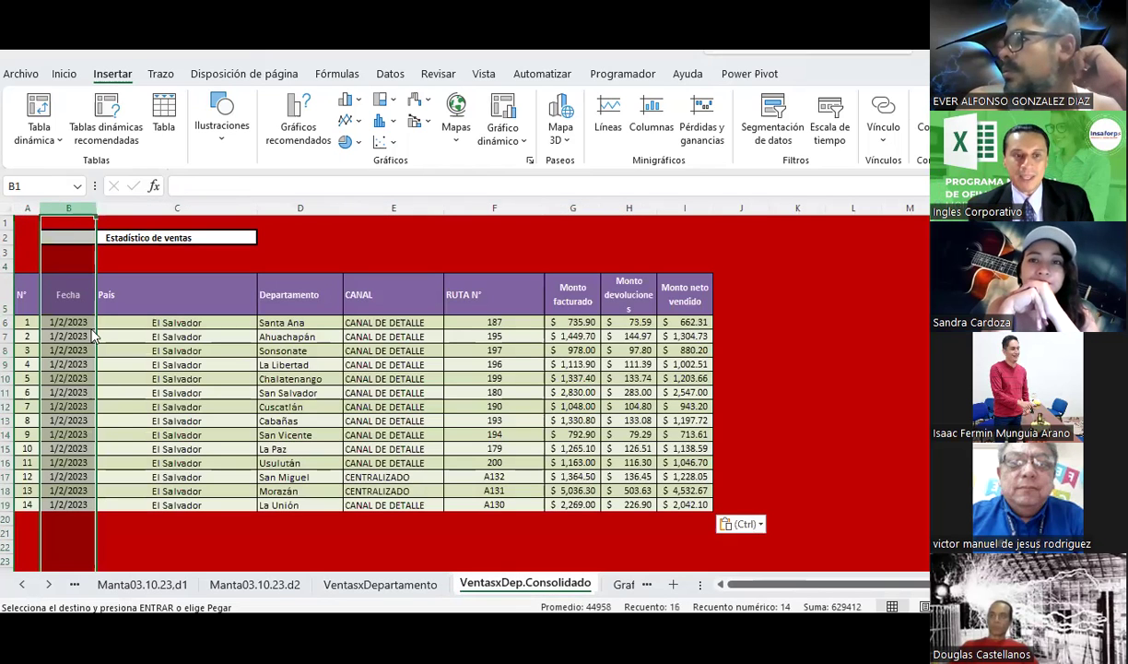
key("ctrl+minus")
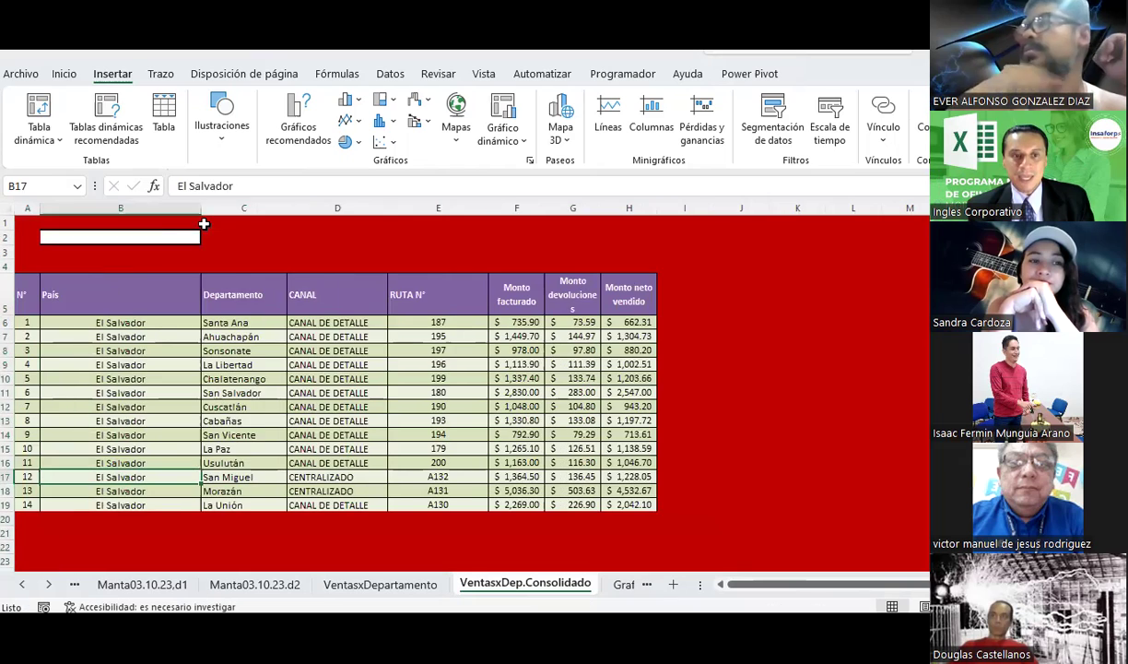
double_click(200, 208)
left_click(316, 492)
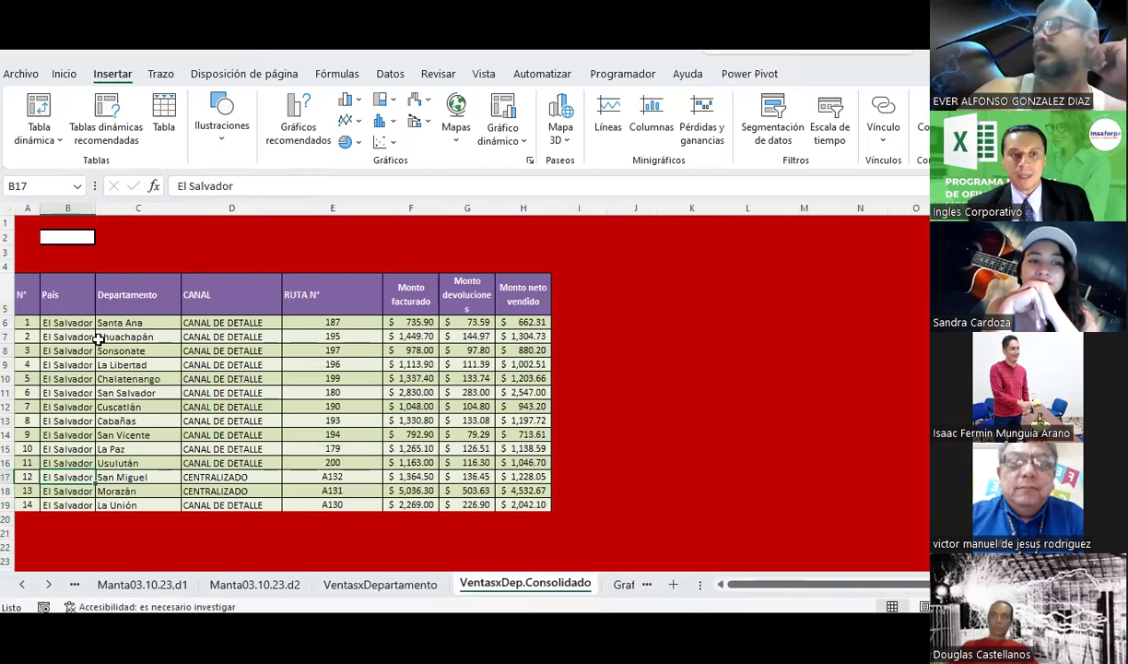
left_click(69, 320)
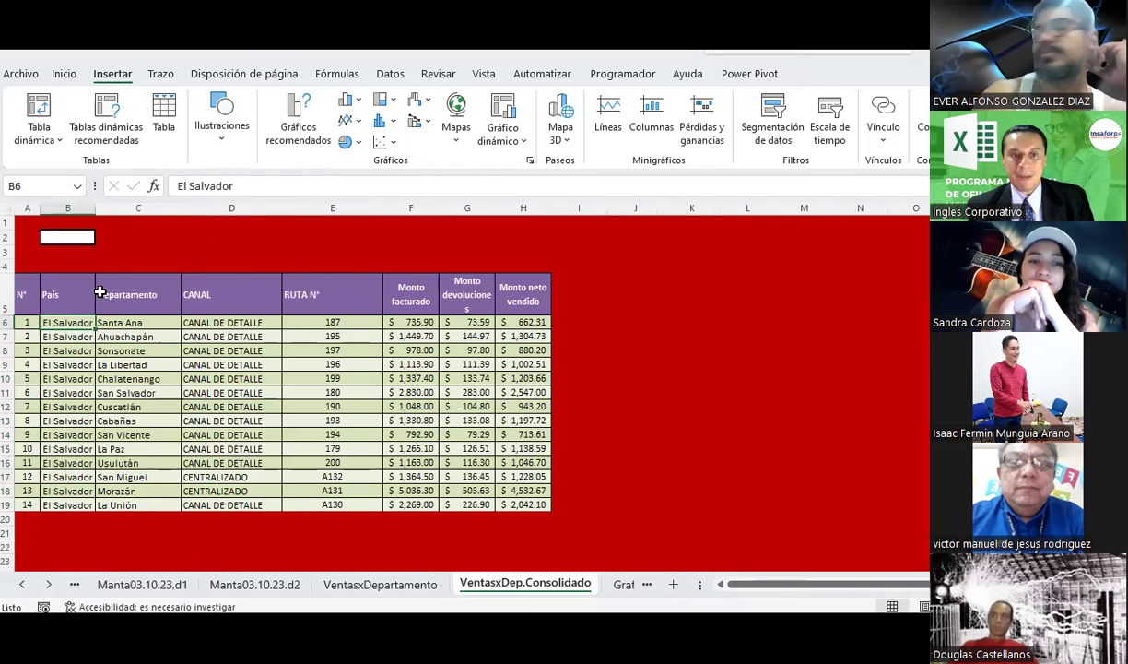
left_click(100, 292)
left_click_drag(269, 209, 461, 239)
right_click(461, 242)
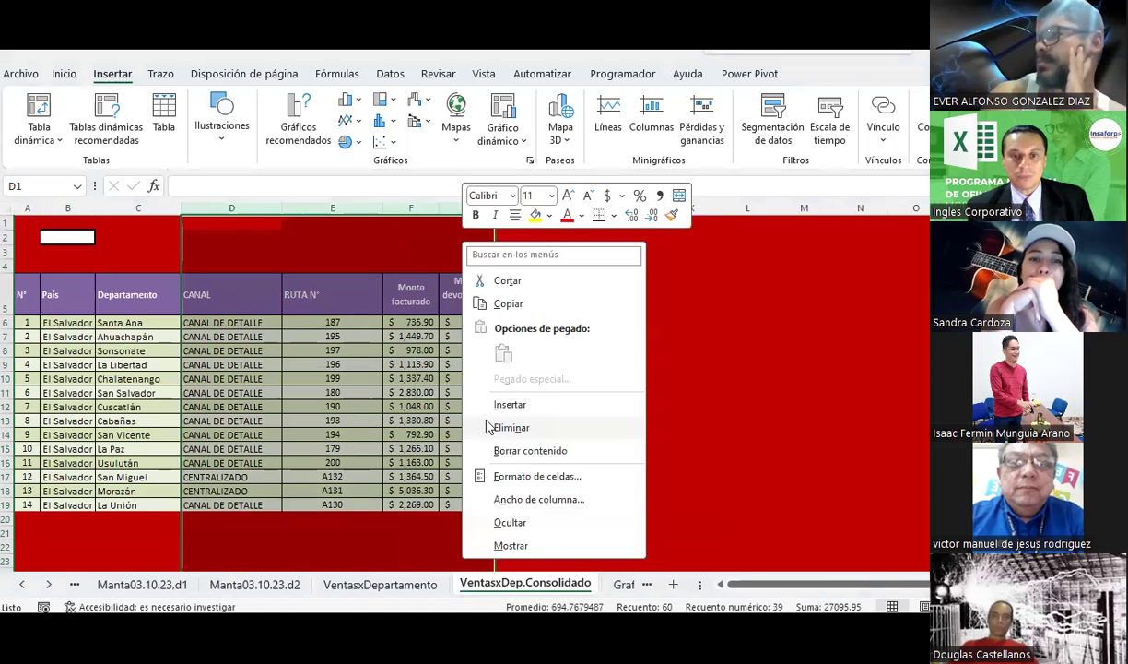
Delete the CANAL–Monto devoluciones columns and clear the fourteen Monto neto vendido values.
left_click(509, 427)
left_click(437, 391)
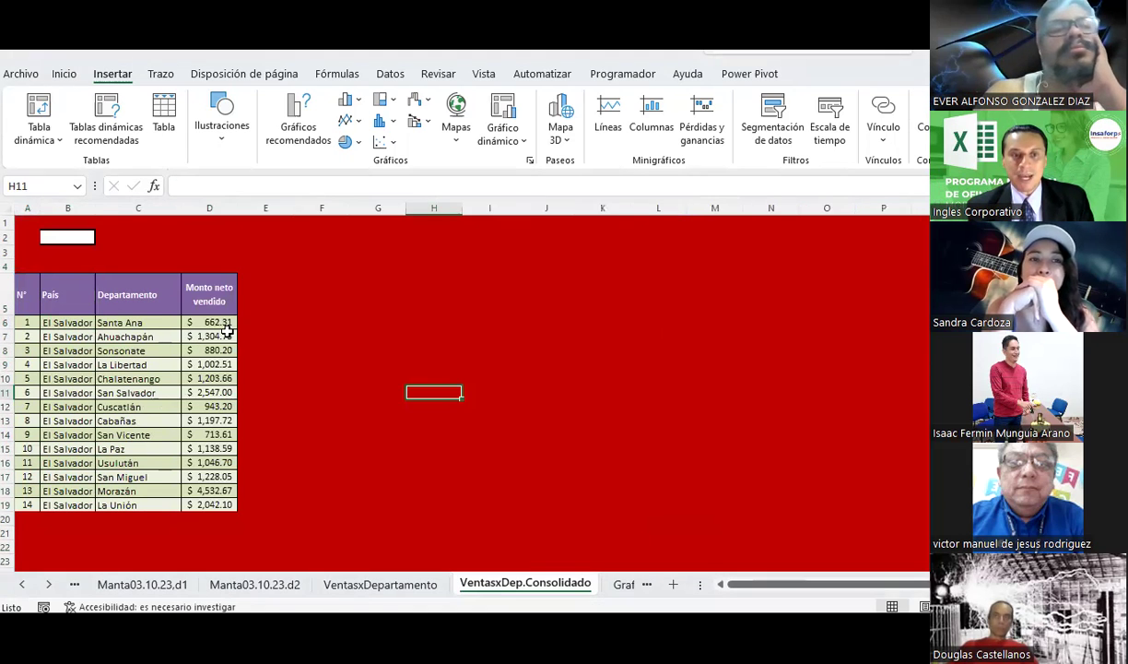
left_click(216, 322)
left_click(217, 334)
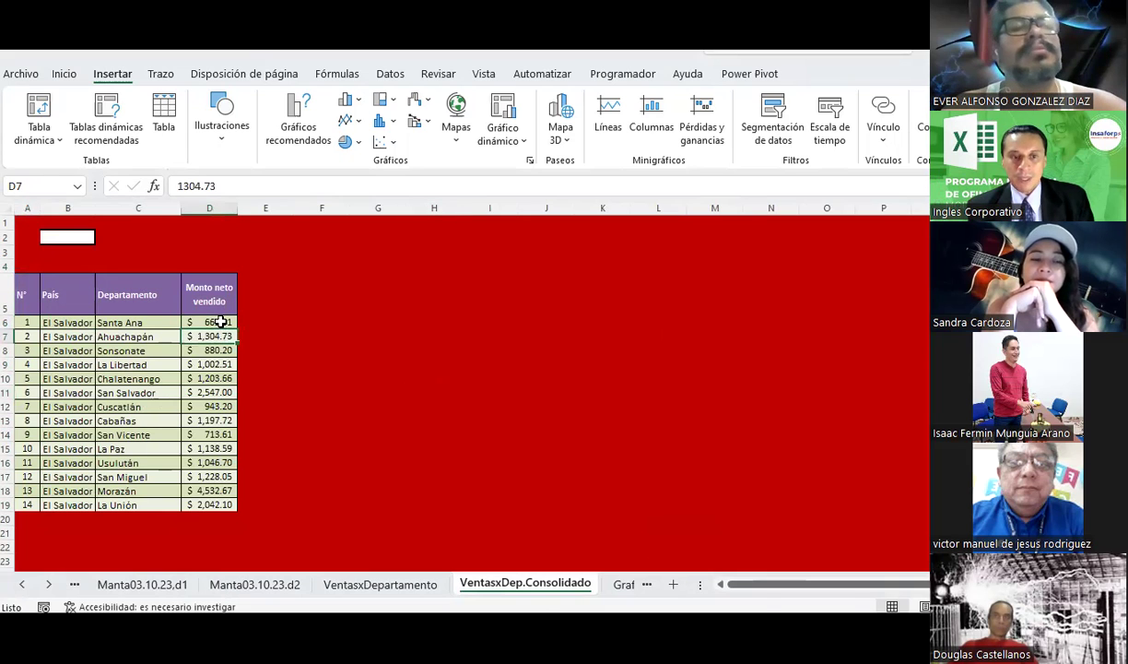
left_click_drag(221, 321, 210, 505)
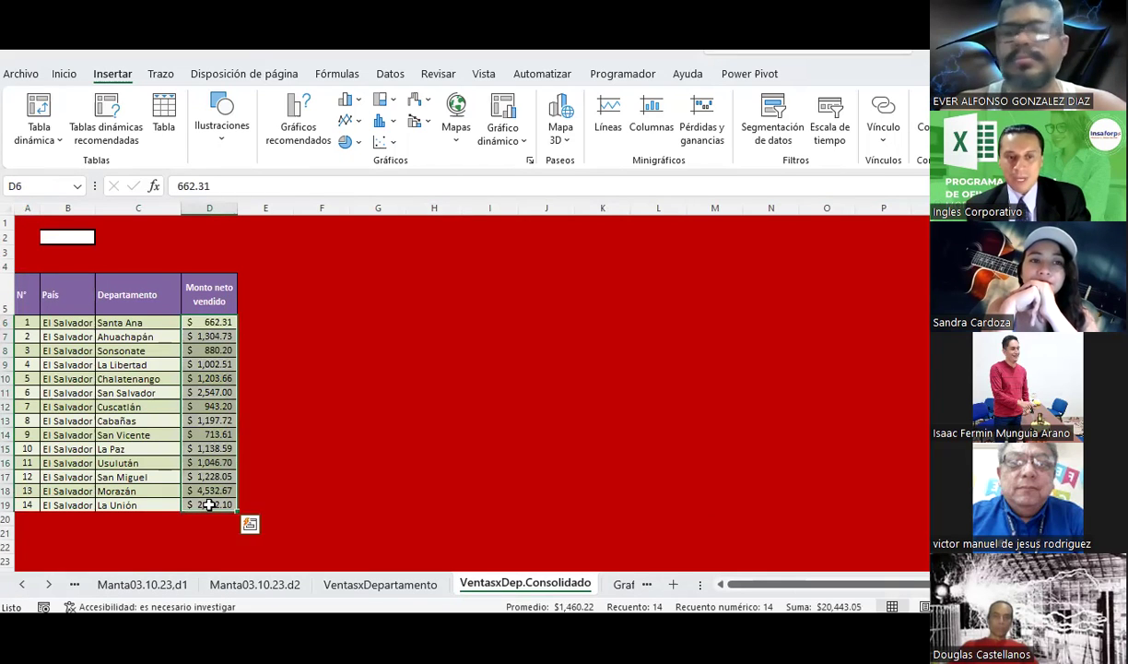
key("Delete")
left_click(204, 322)
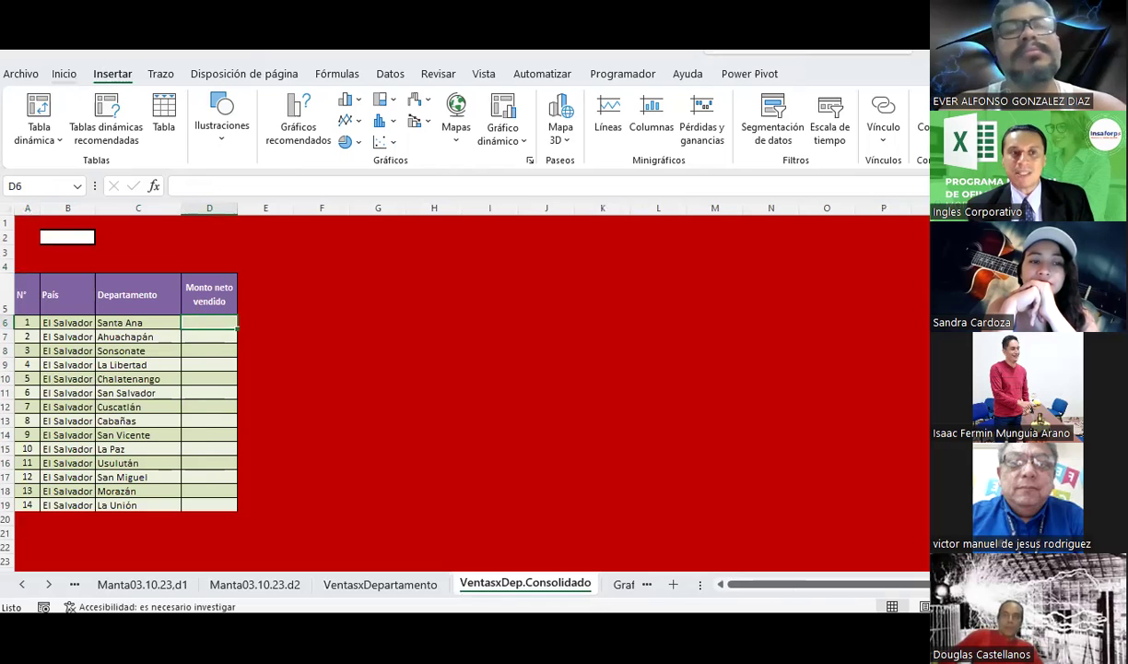
left_click(64, 74)
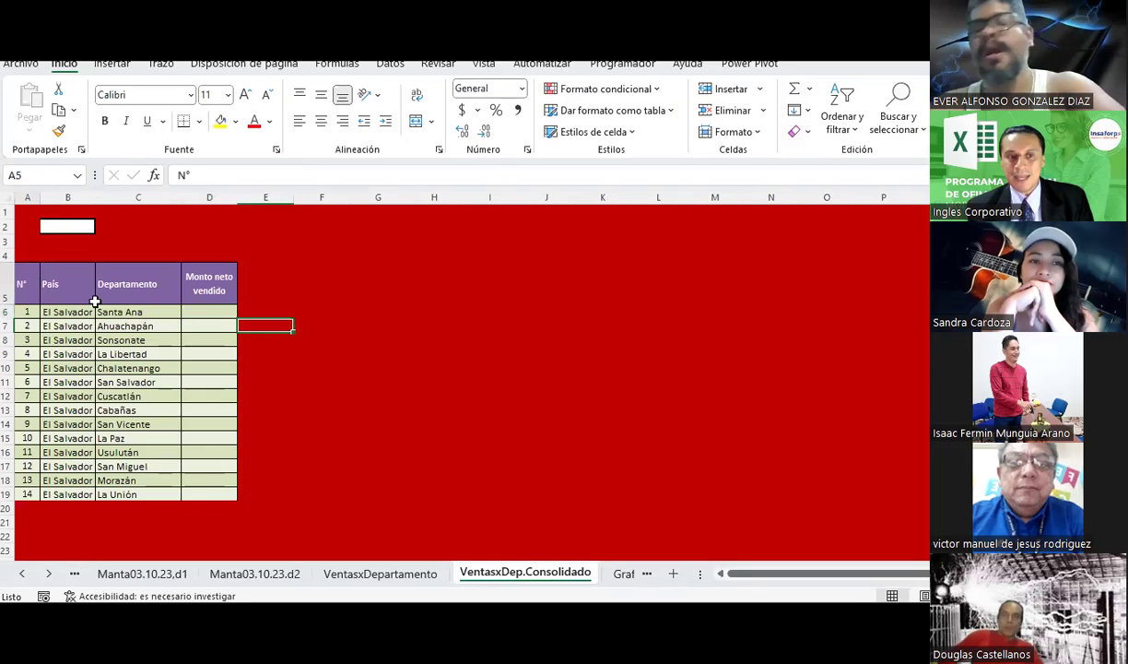
left_click_drag(32, 278, 200, 487)
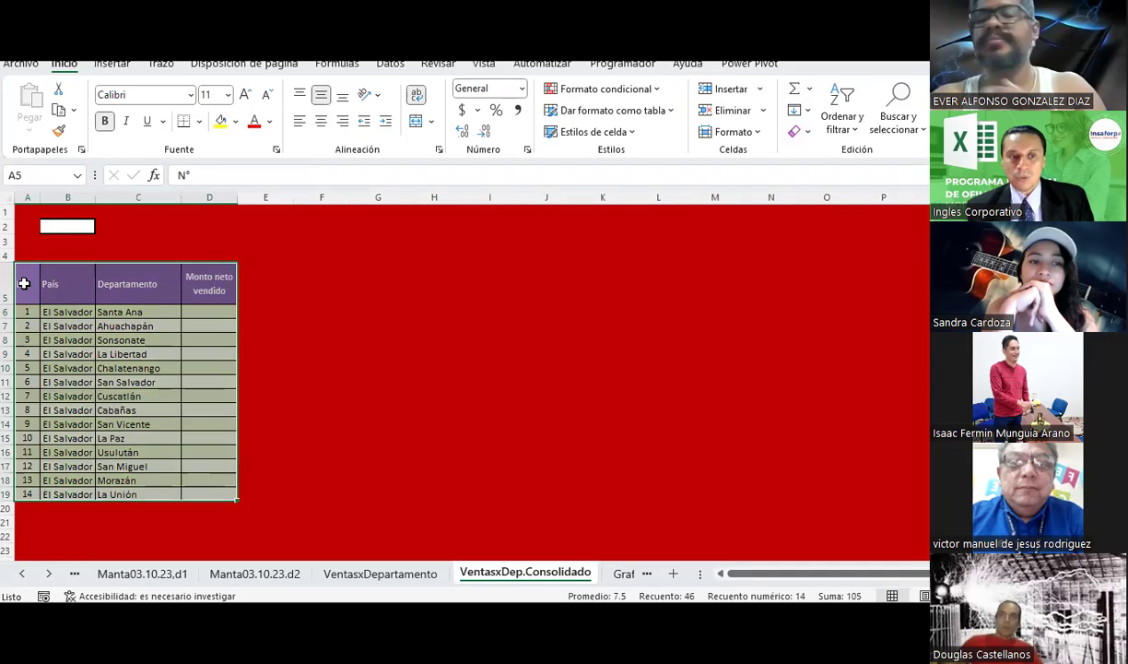
left_click(24, 284)
left_click(74, 284)
left_click(131, 292)
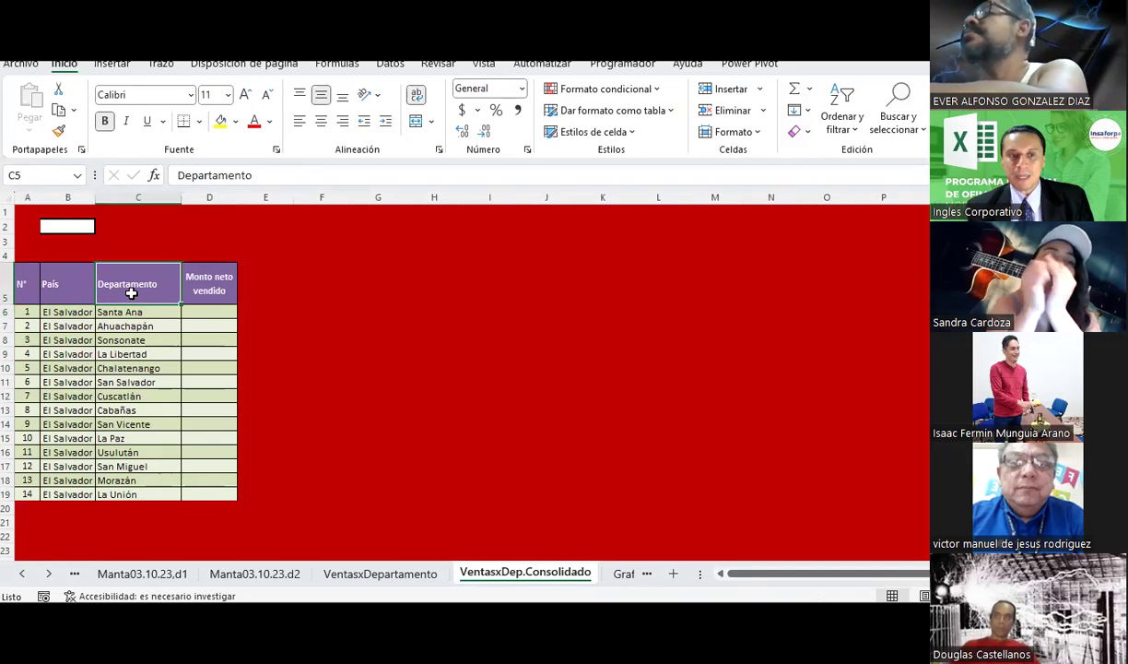
left_click(215, 290)
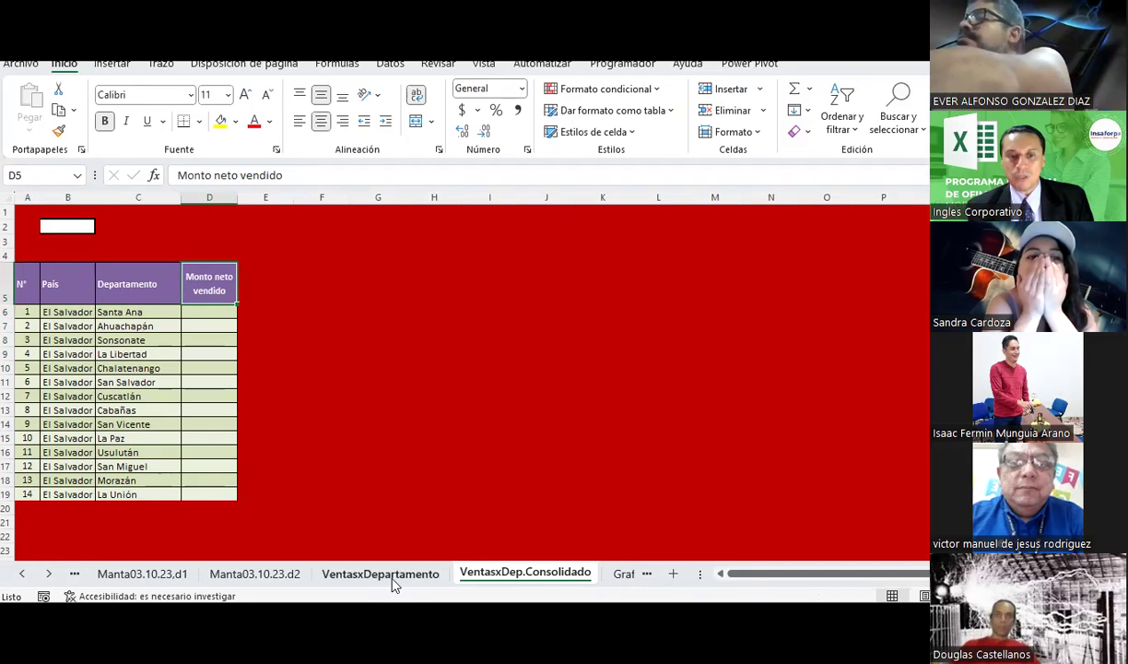
left_click(387, 574)
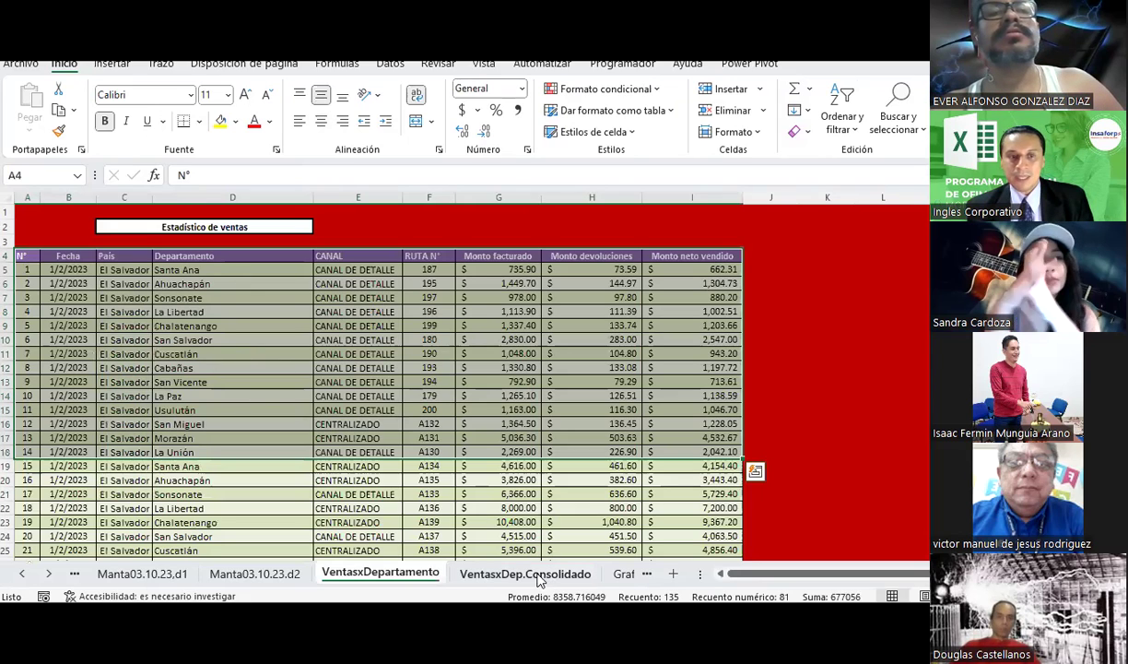
key("ctrl+Page_Down")
left_click(140, 327)
left_click(140, 340)
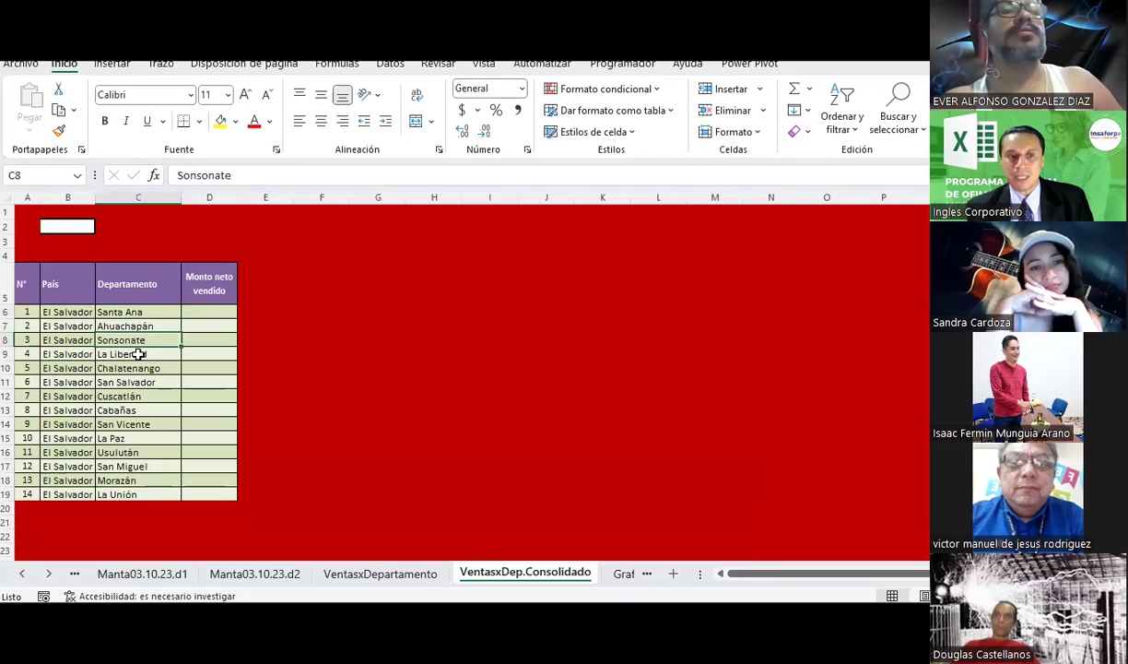
left_click(136, 354)
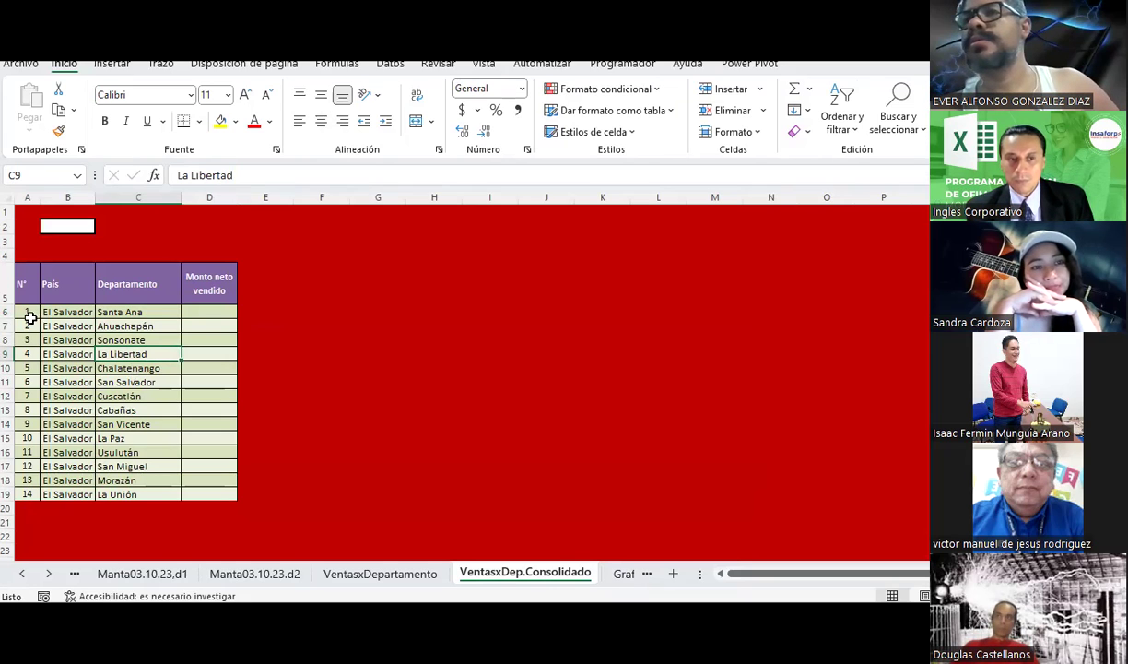
left_click_drag(21, 288, 184, 489)
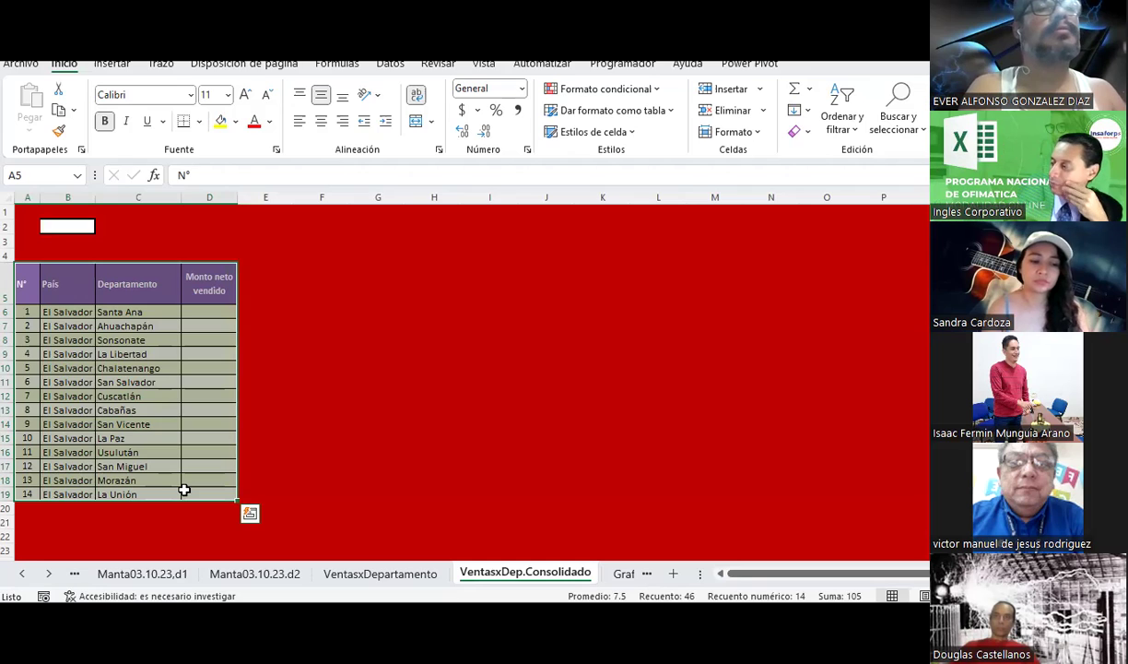
left_click(237, 498)
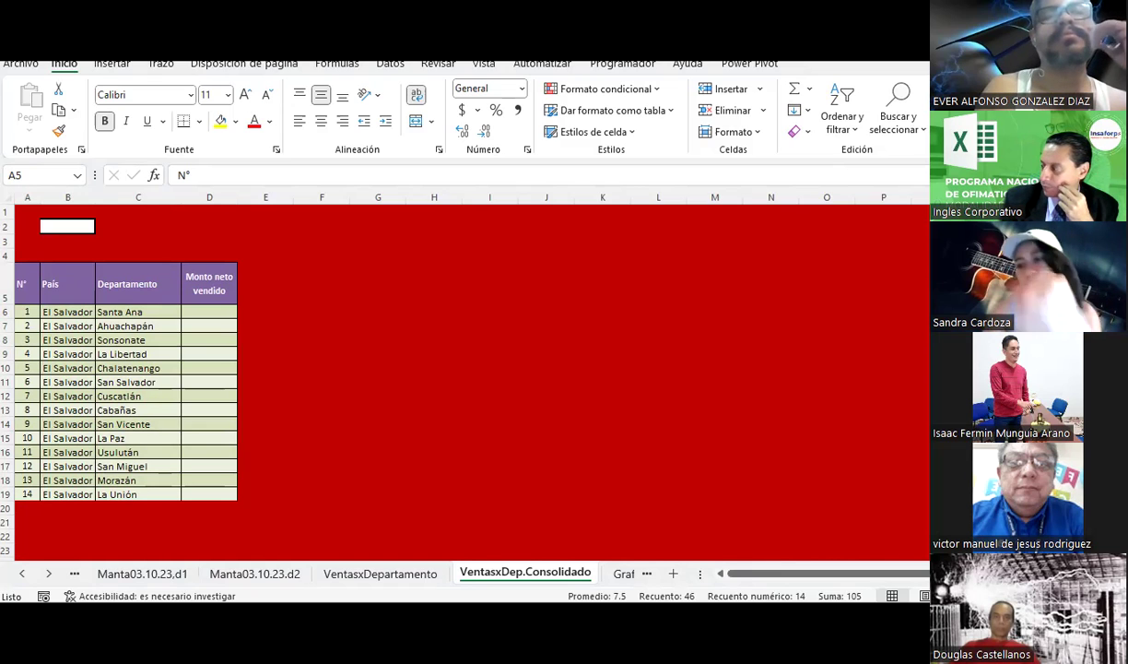
key("ctrl+a")
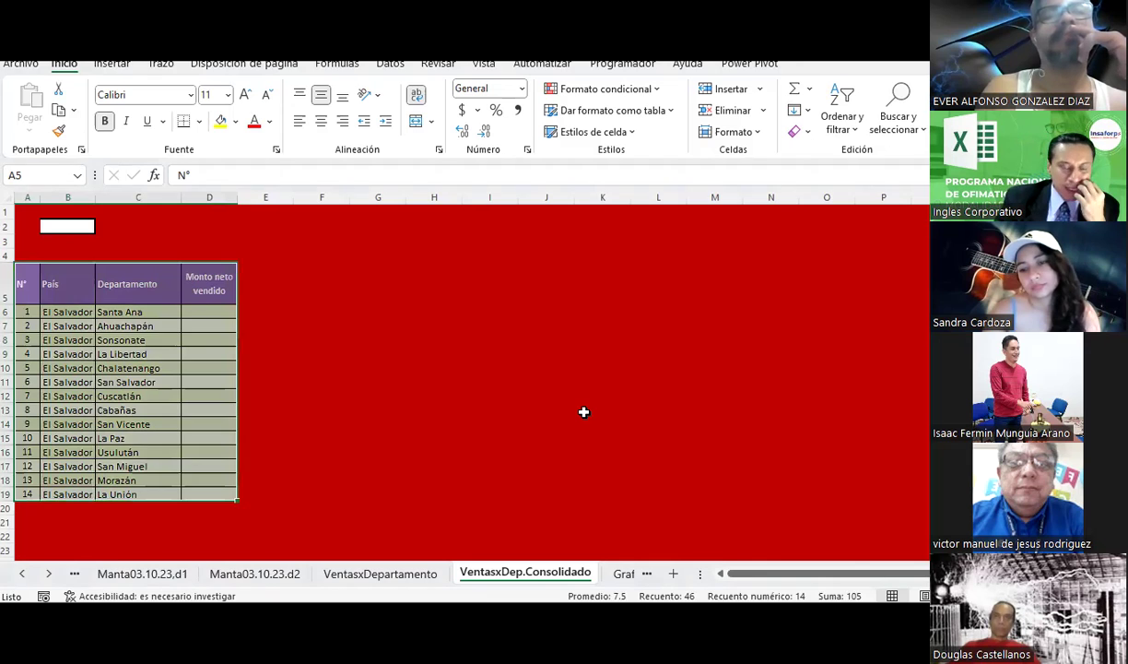
left_click(583, 412)
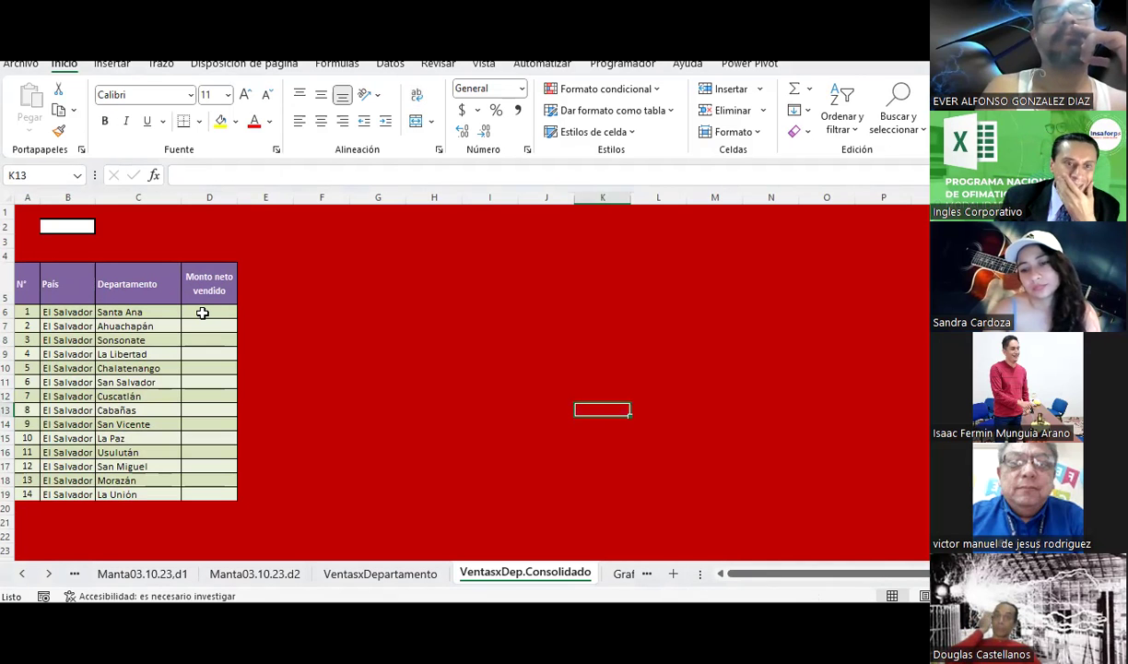
left_click(202, 314)
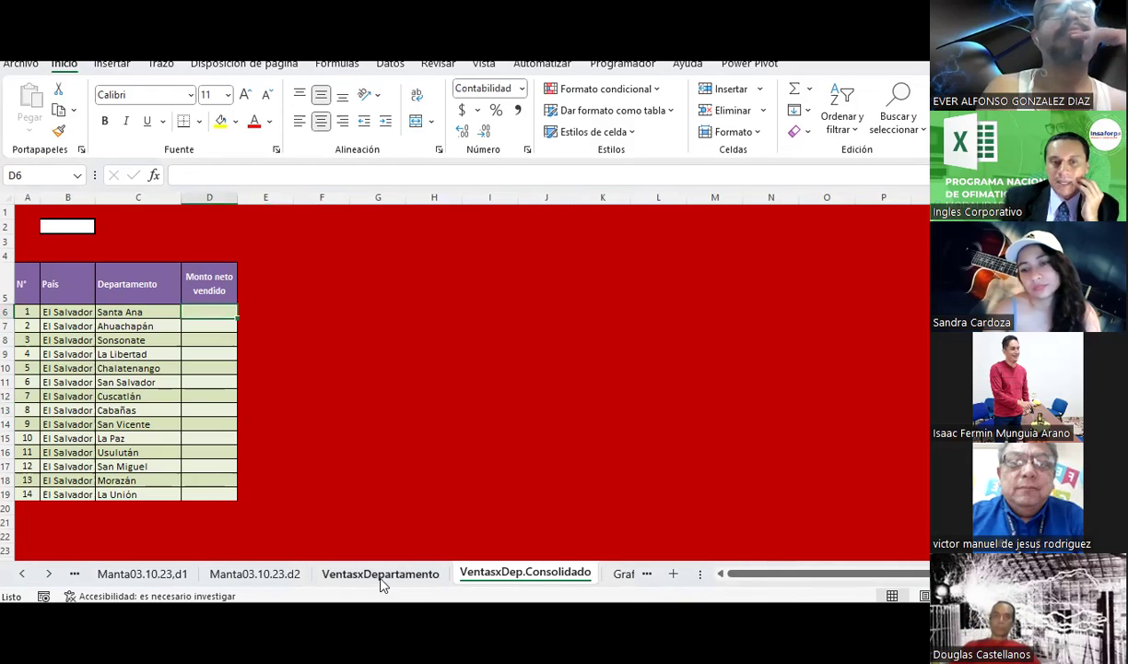
left_click(380, 573)
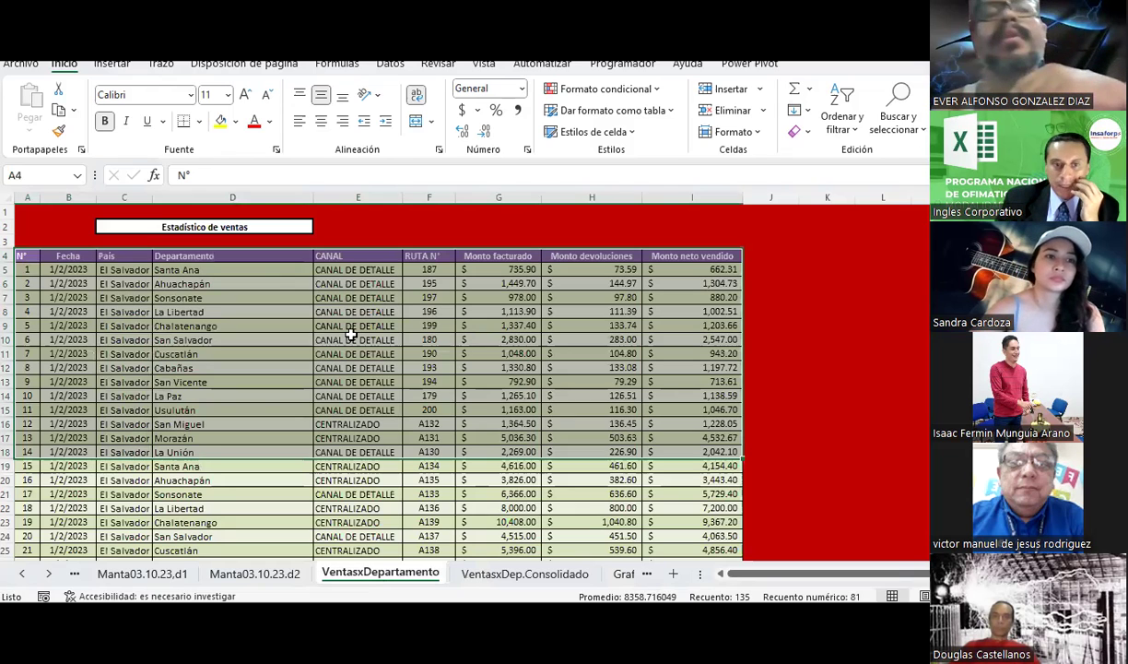
scroll(350, 335, "down", 2)
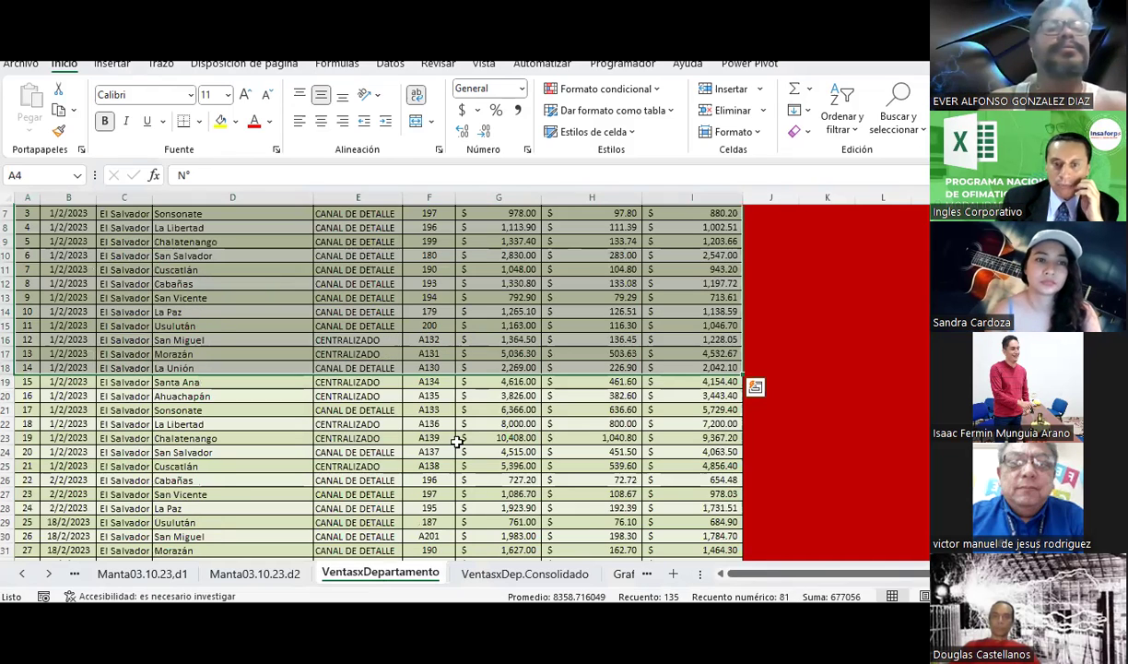
left_click(497, 573)
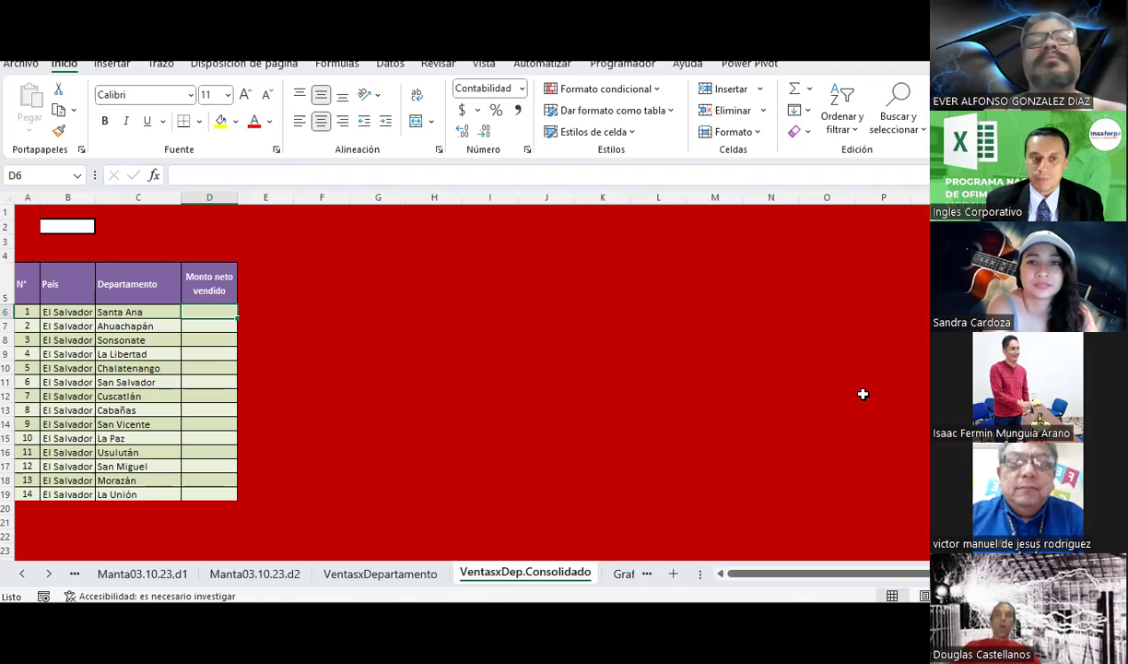
Insert the SUMAR.SI function into Santa Ana's Monto neto vendido cell D6.
left_click(298, 366)
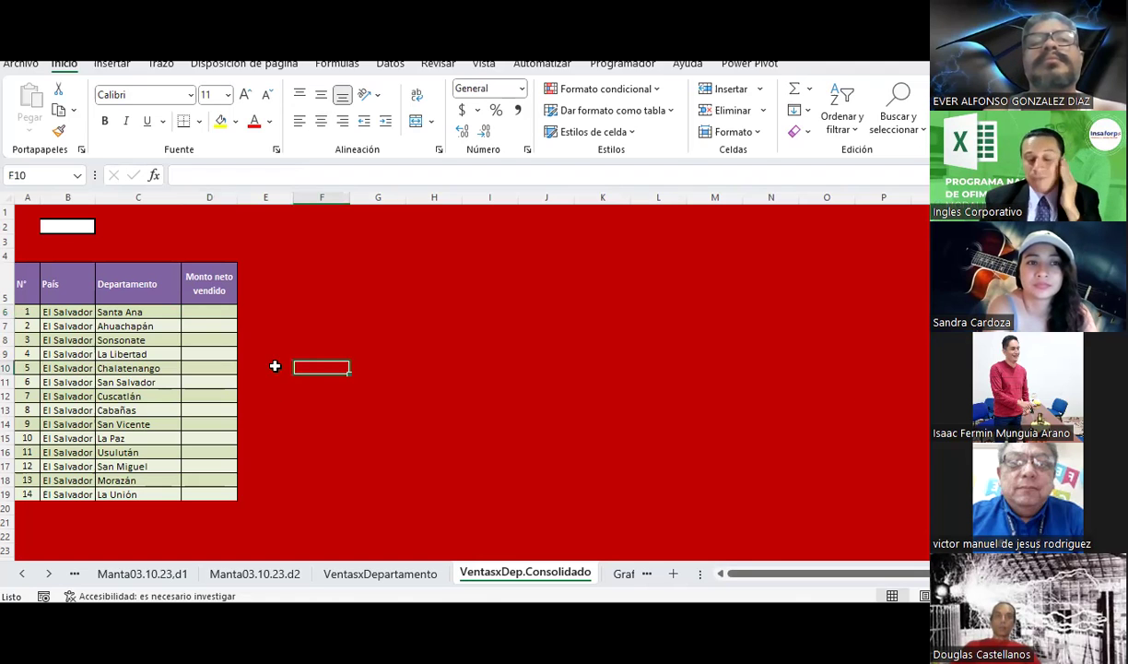
left_click(220, 316)
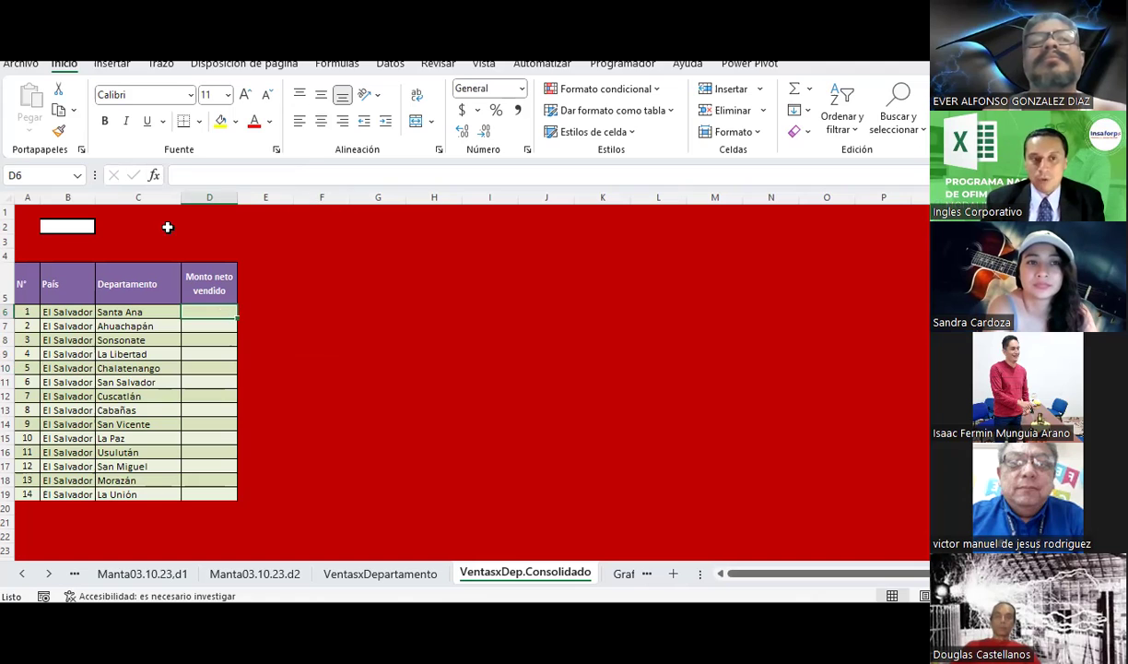
left_click(154, 175)
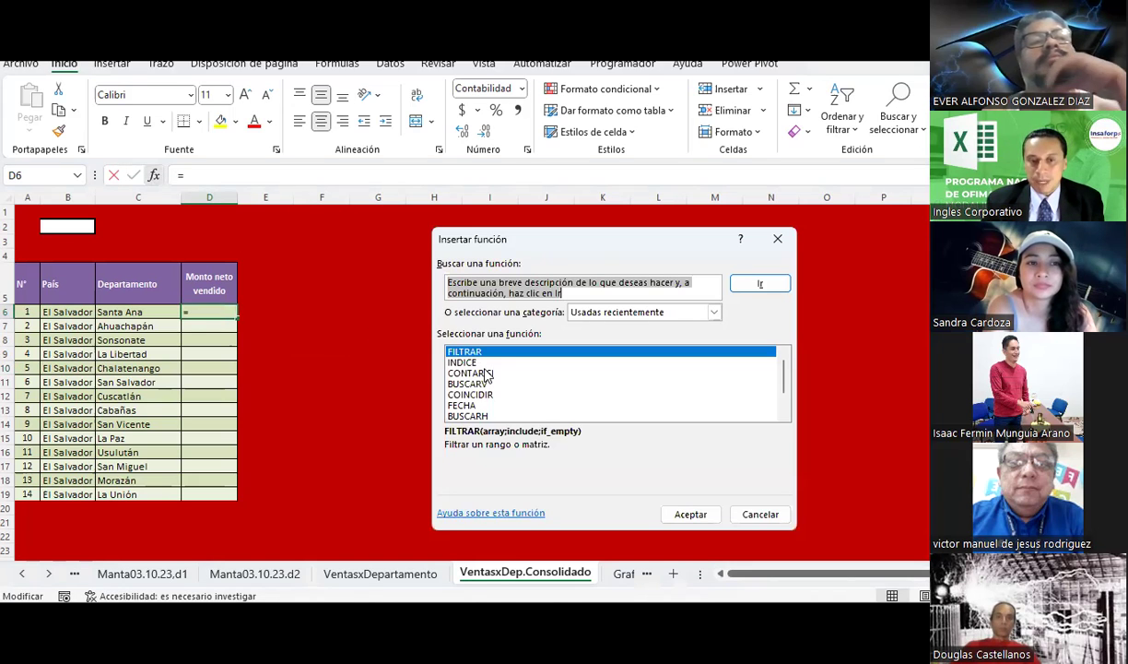
scroll(488, 375, "down", 1)
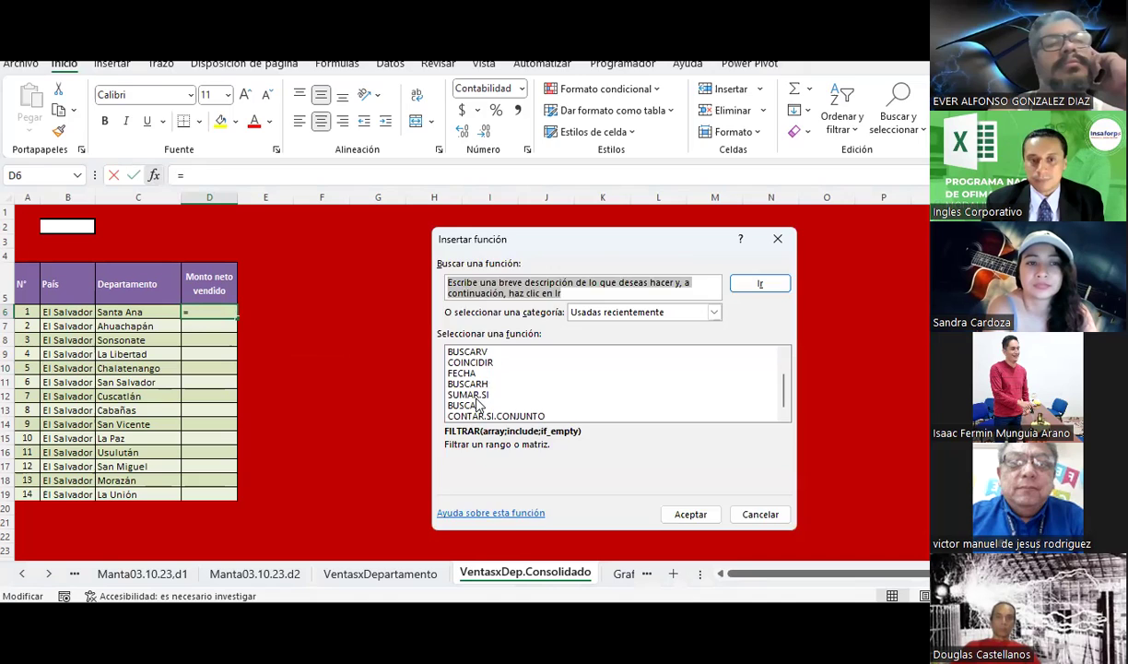
double_click(470, 395)
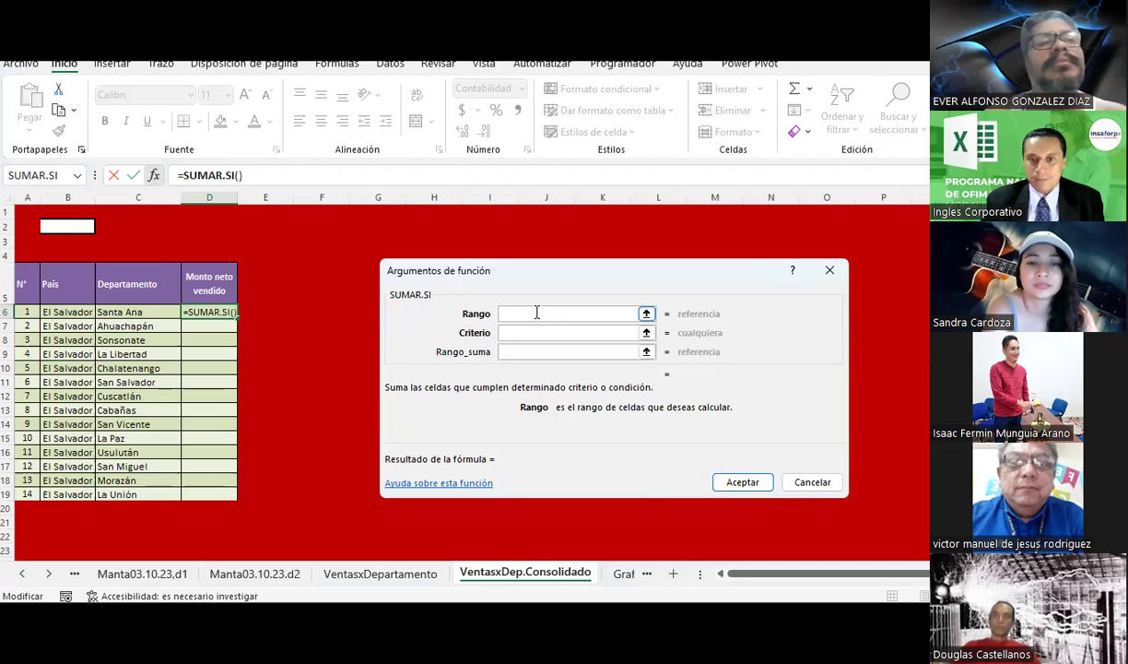
Set the SUMAR.SI range to VentasxDepartamento!$D$5:$D$10000.
left_click(646, 313)
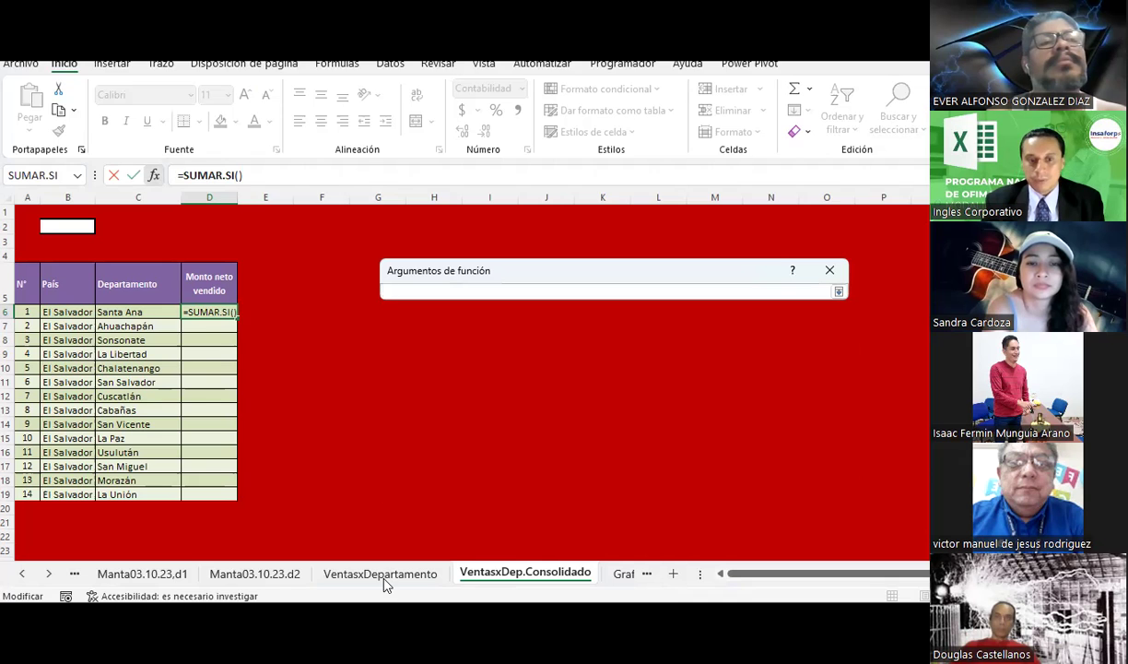
left_click(382, 576)
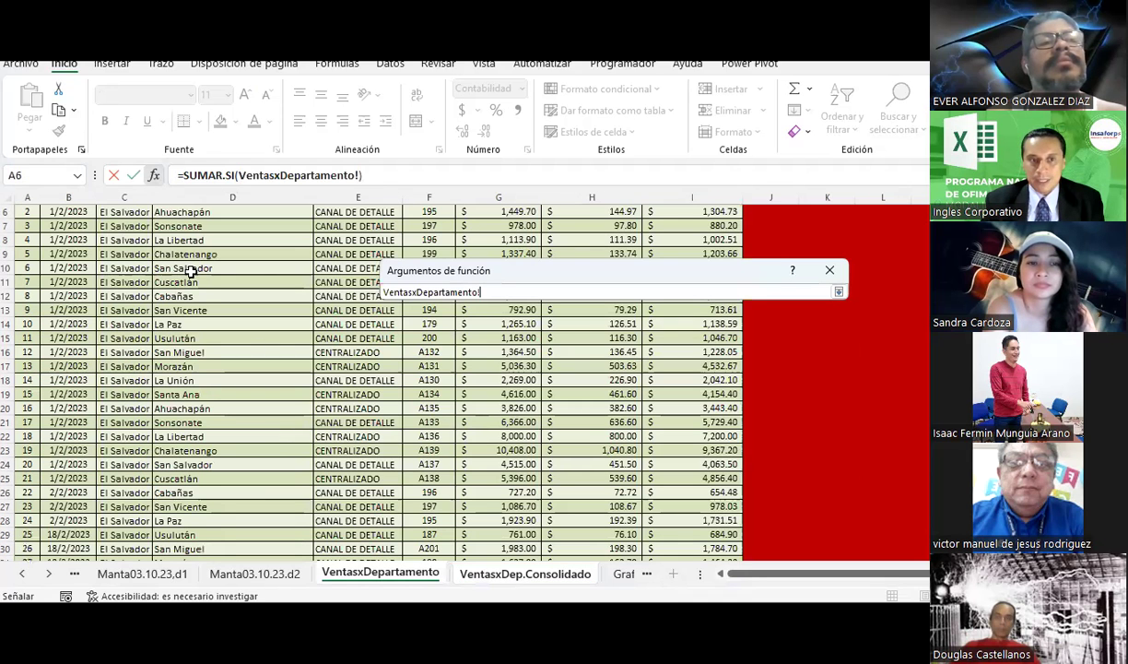
scroll(200, 363, "up", 2)
left_click_drag(184, 269, 200, 363)
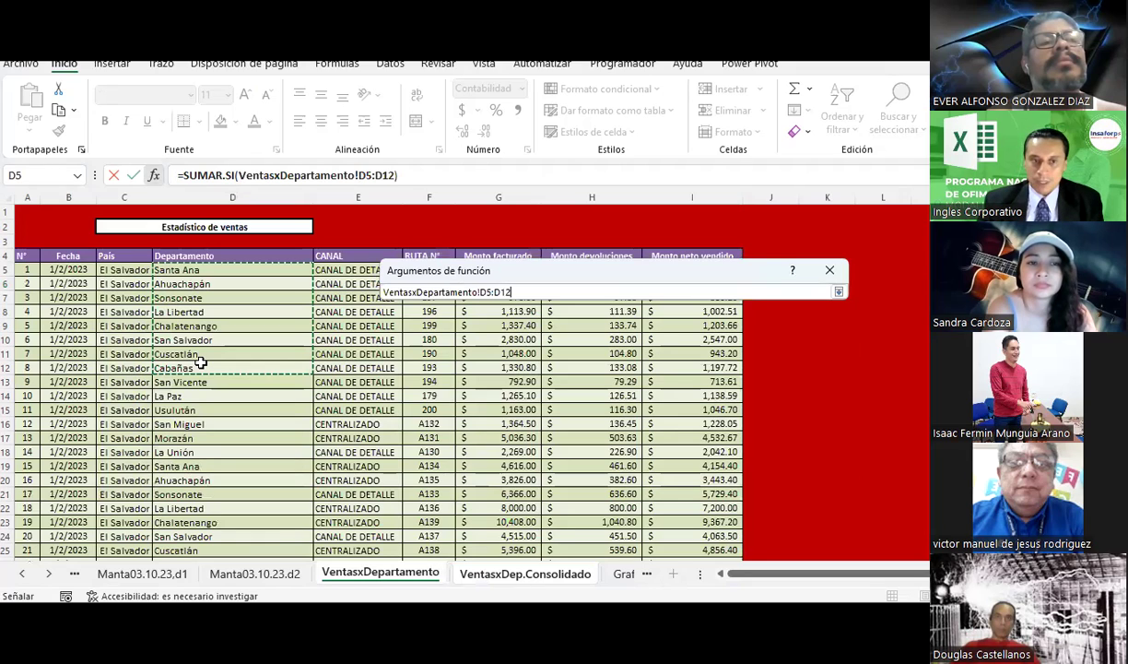
key("F4")
key("BackSpace")
type("10")
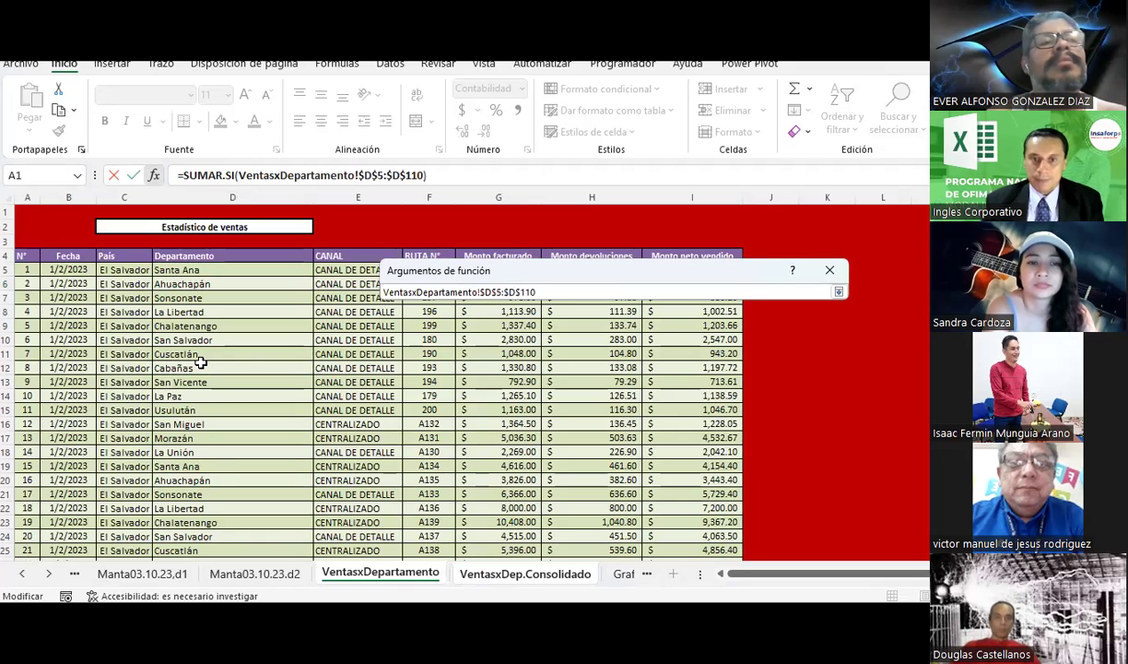
key("BackSpace")
key("BackSpace")
type("0000")
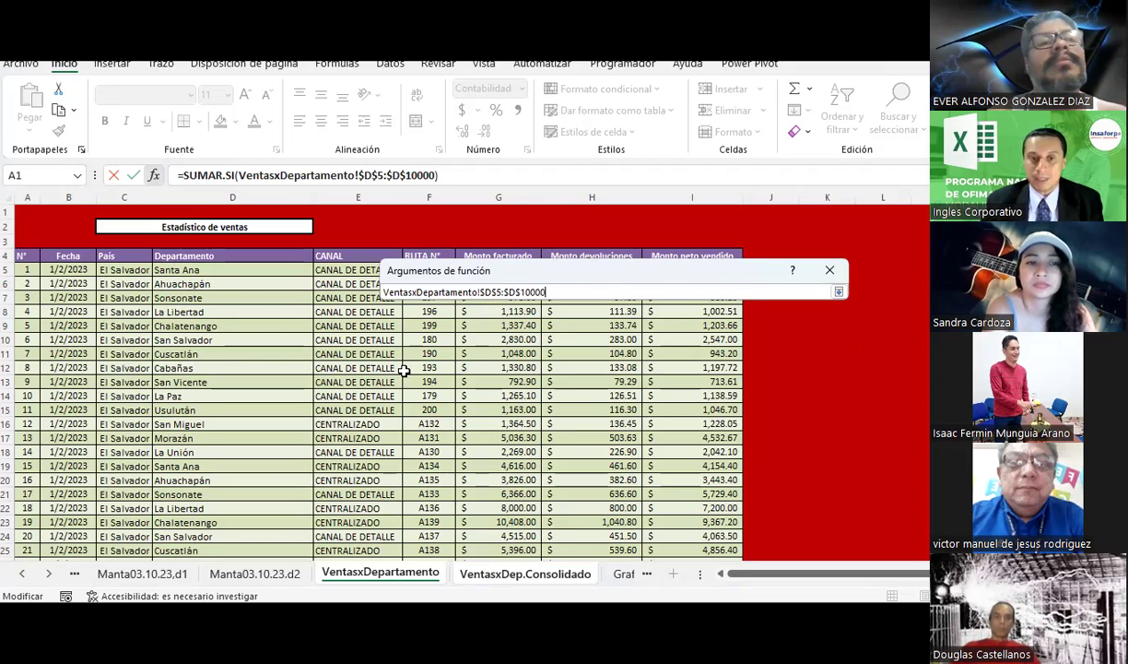
left_click(836, 293)
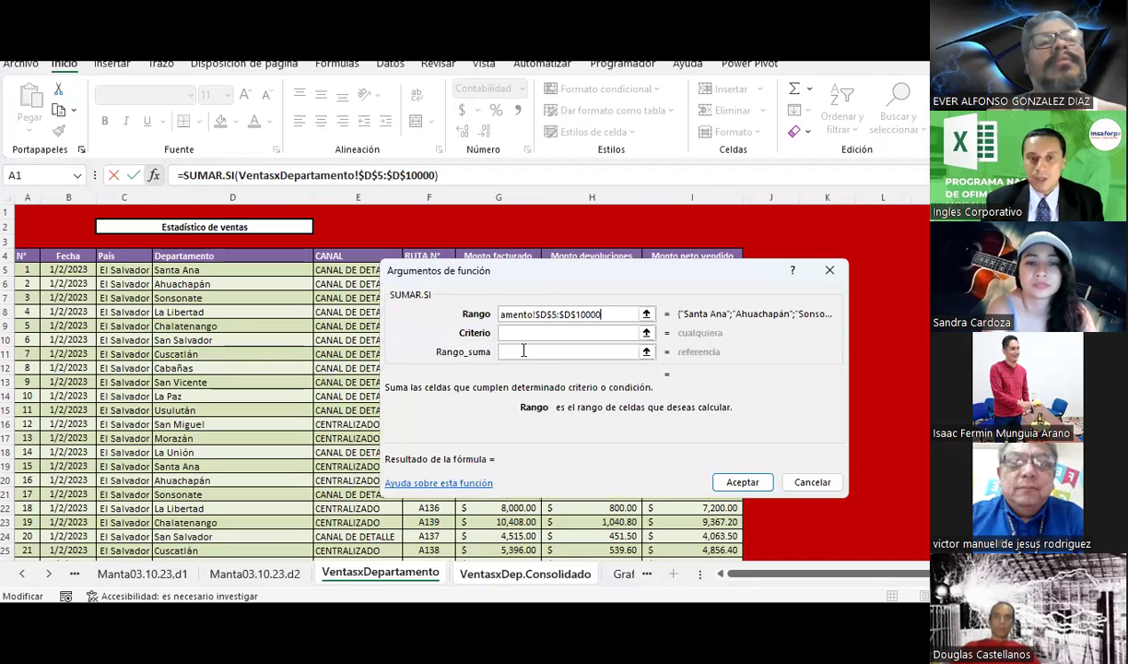
Set criterion C6 and sum range VentasxDepartamento!$I$5:$I$10000, giving $891,882.40.
key("Tab")
left_click(120, 313)
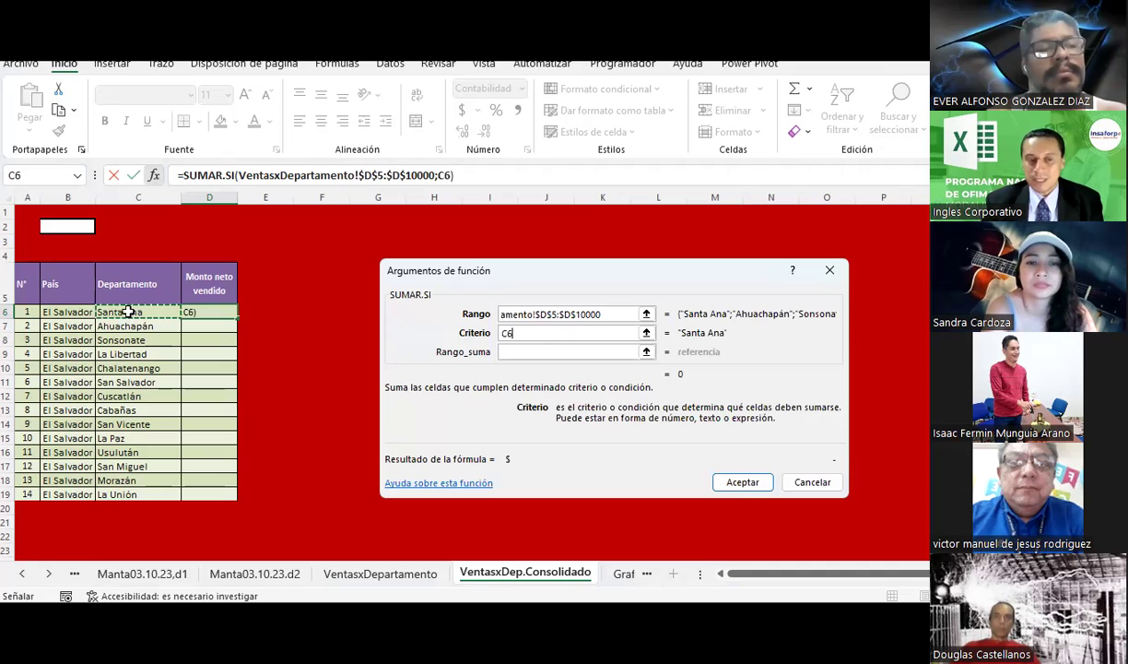
left_click(530, 353)
left_click(379, 573)
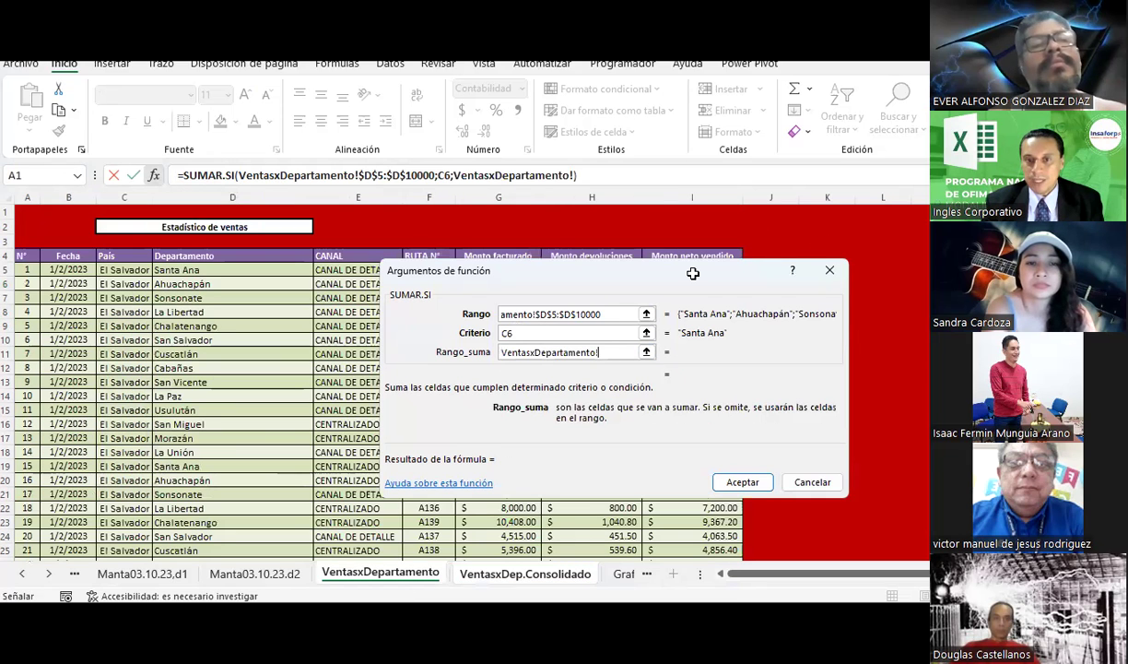
left_click_drag(416, 295, 867, 257)
left_click_drag(692, 269, 724, 382)
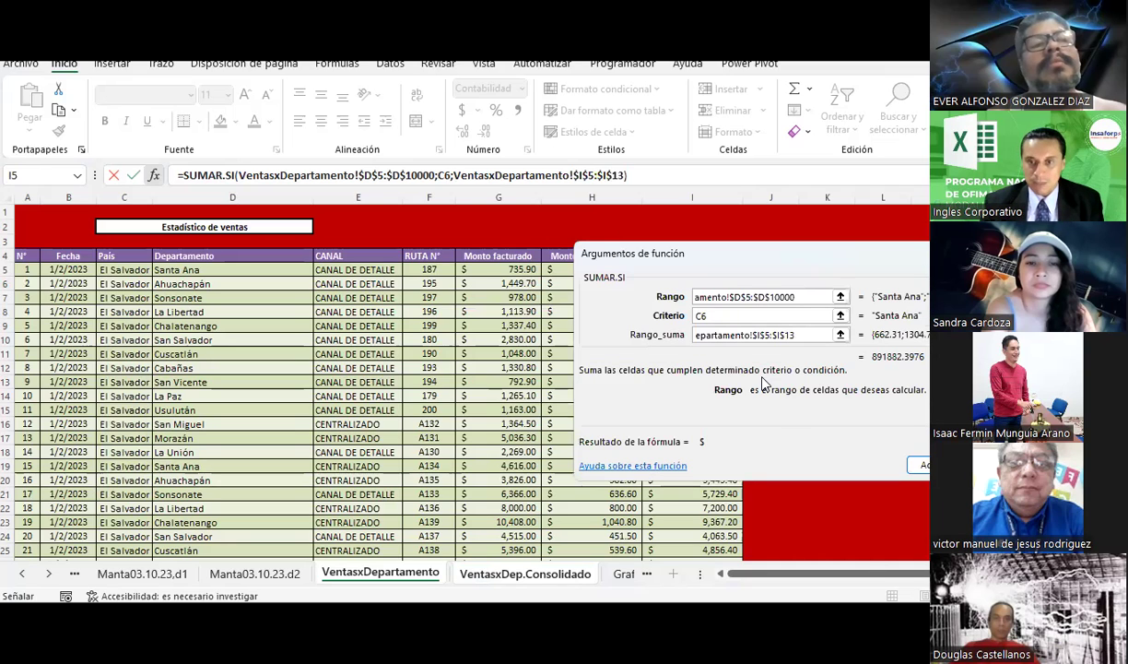
key("BackSpace")
key("BackSpace")
type("100")
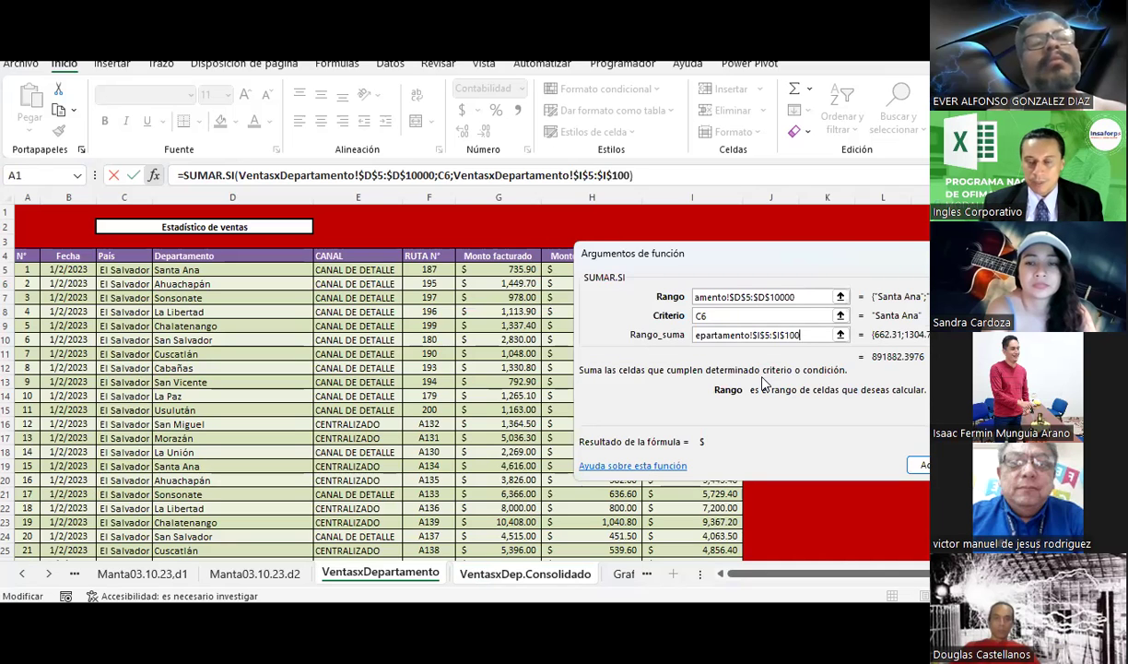
type("00")
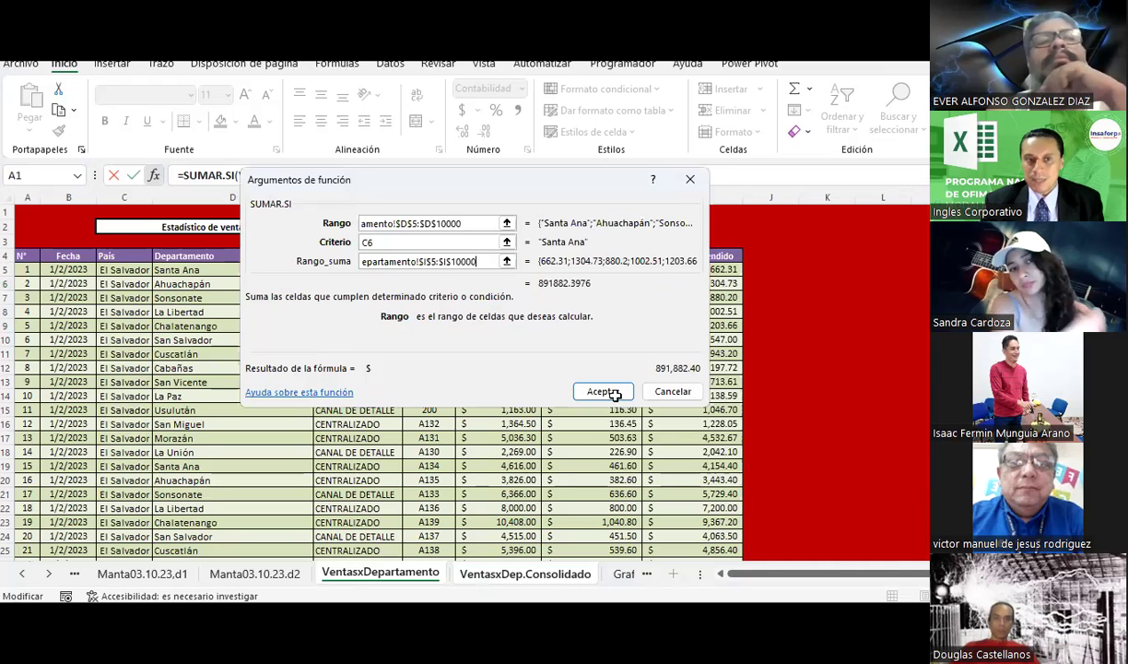
key("Return")
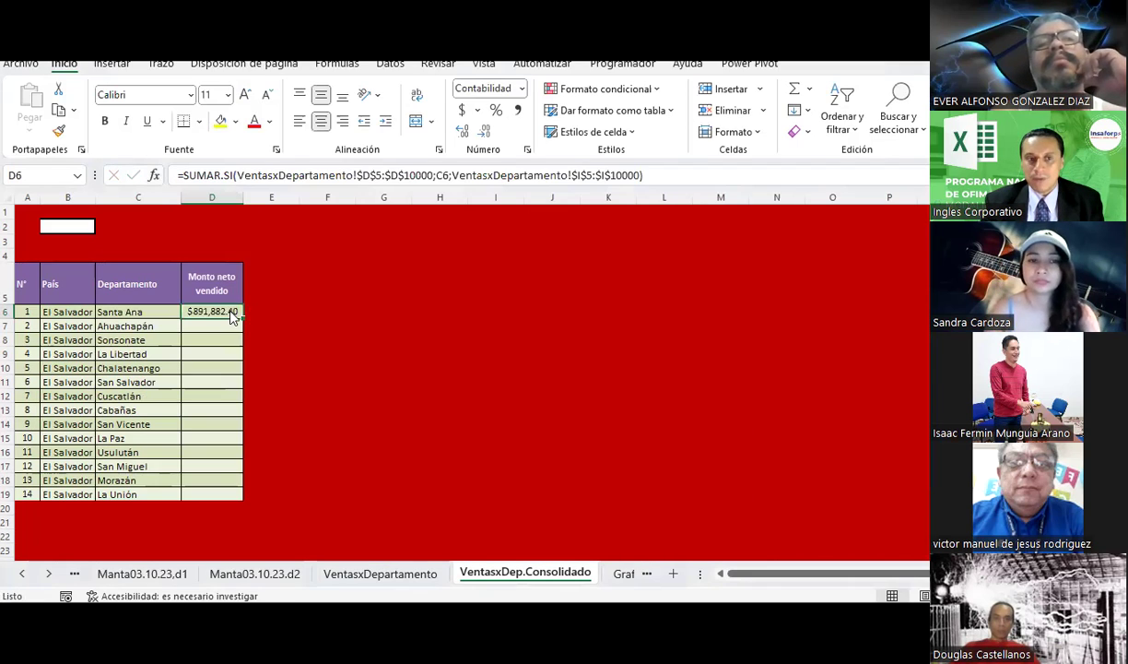
Copy the D6 SUMAR.SI formula down to D7:D19 for the other departments.
right_click(229, 313)
key("ctrl+c")
left_click_drag(212, 325, 212, 494)
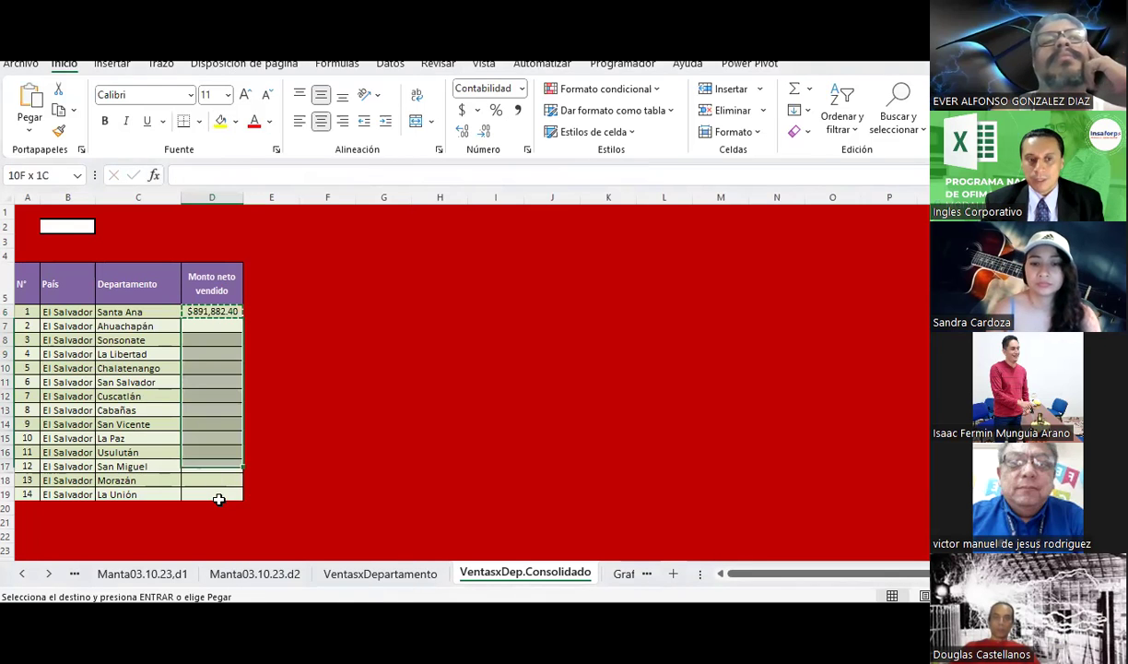
right_click(214, 470)
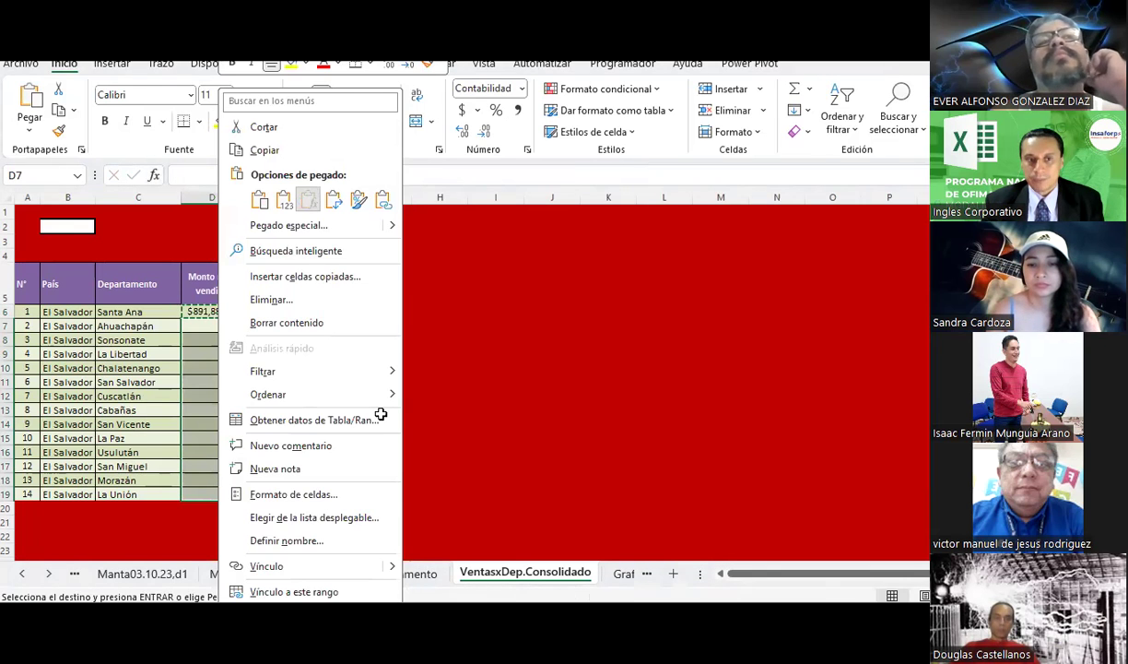
left_click(304, 198)
left_click(378, 409)
left_click(225, 324)
Turn A5:D19 into a table with headers and hide its filter buttons.
left_click_drag(22, 284, 201, 491)
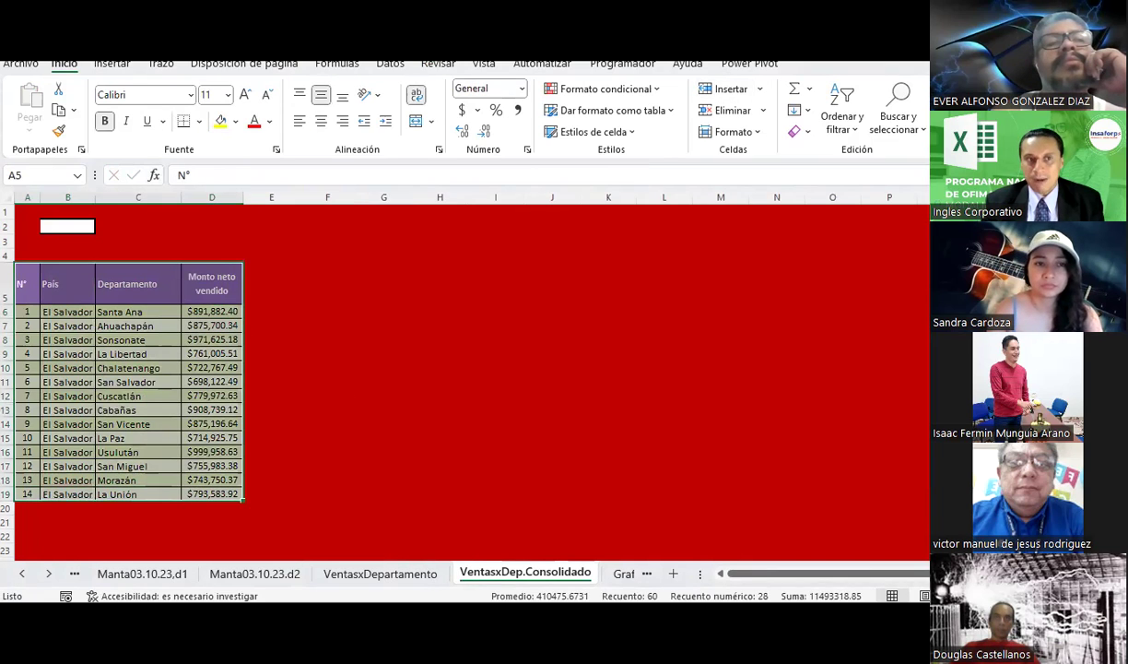
key("alt+b")
left_click(162, 97)
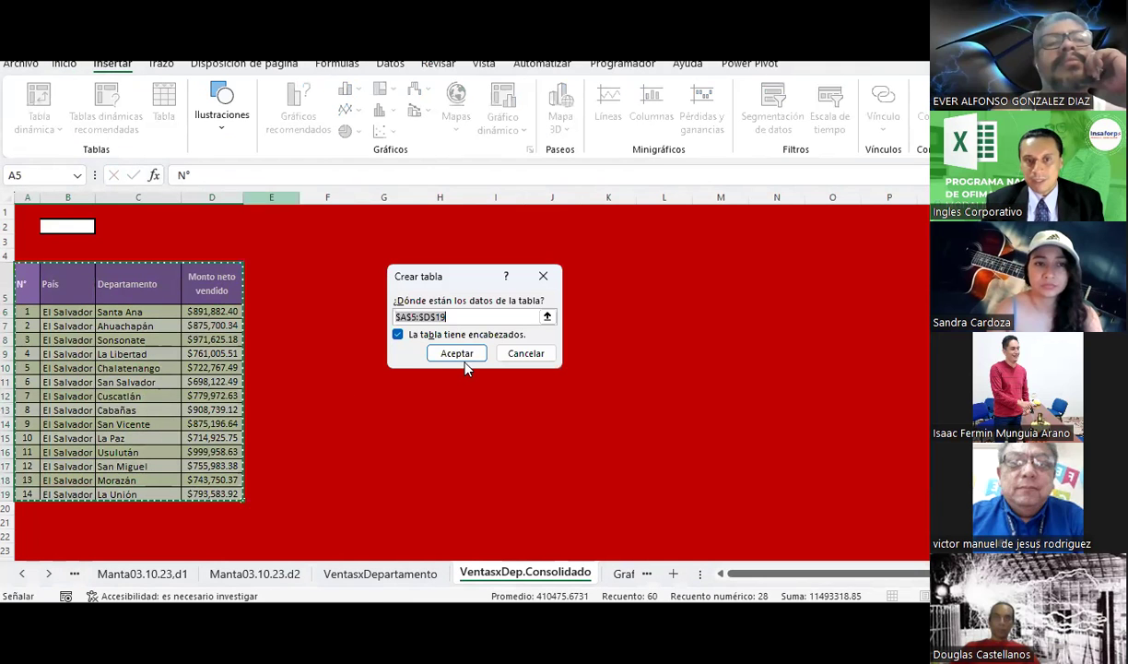
left_click(458, 355)
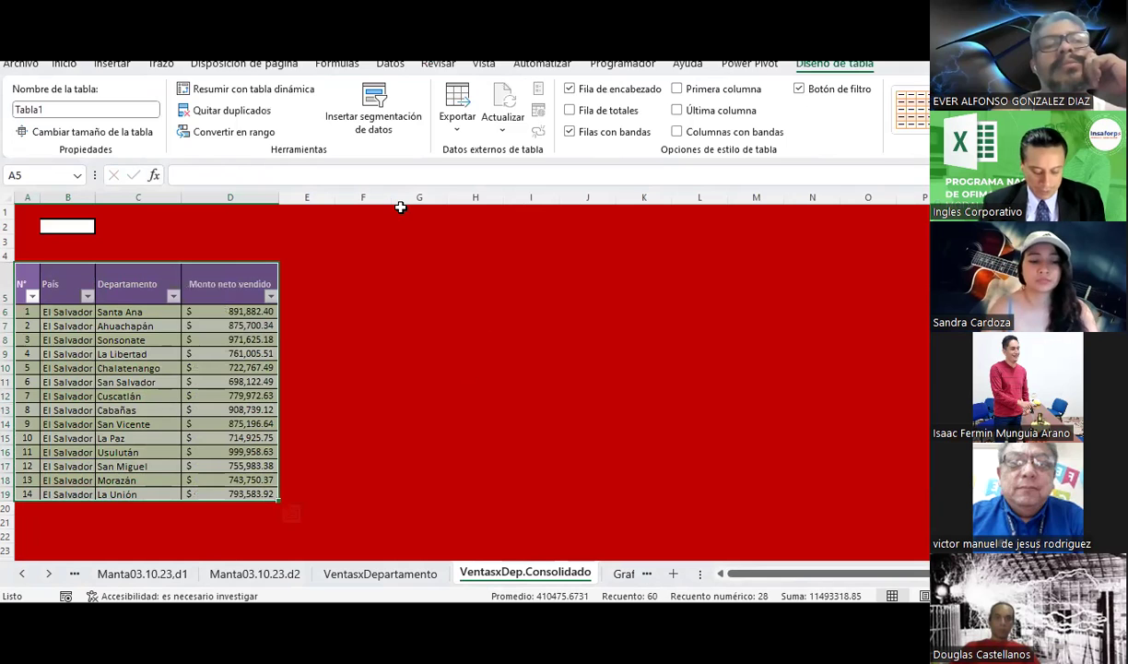
key("ctrl+shift+l")
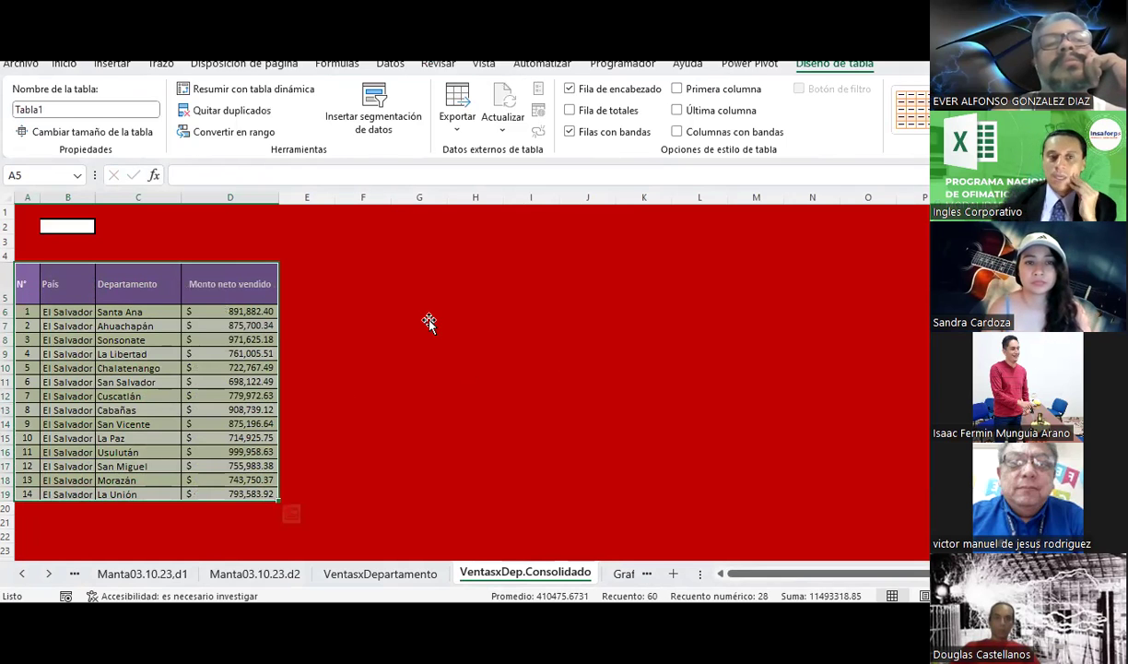
left_click(429, 320)
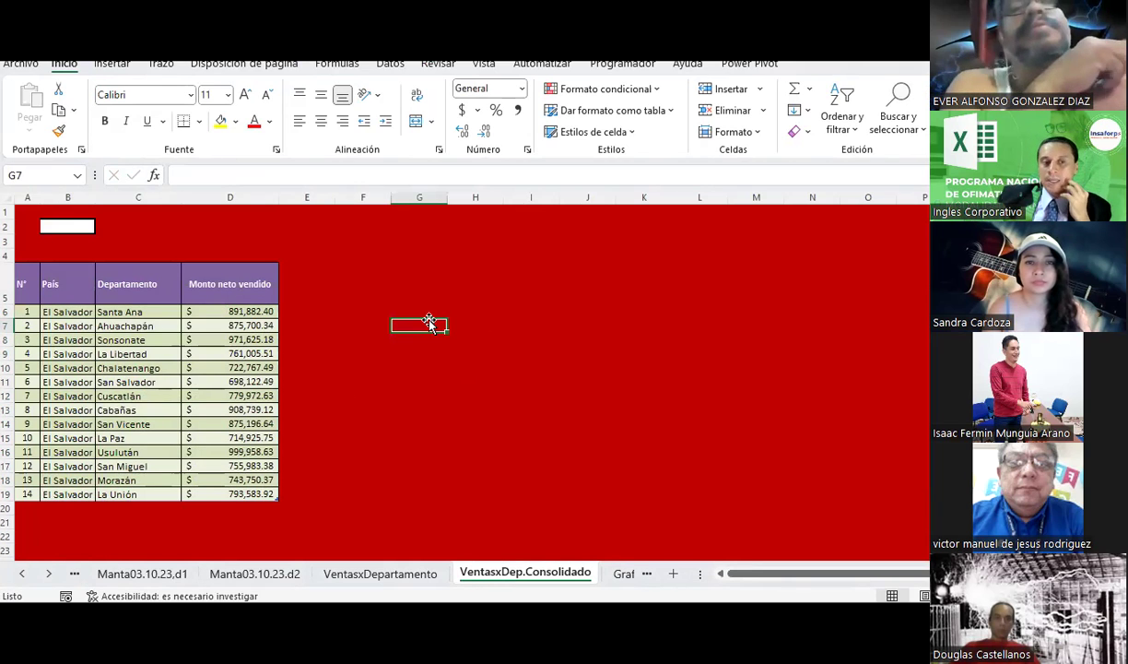
left_click(238, 312)
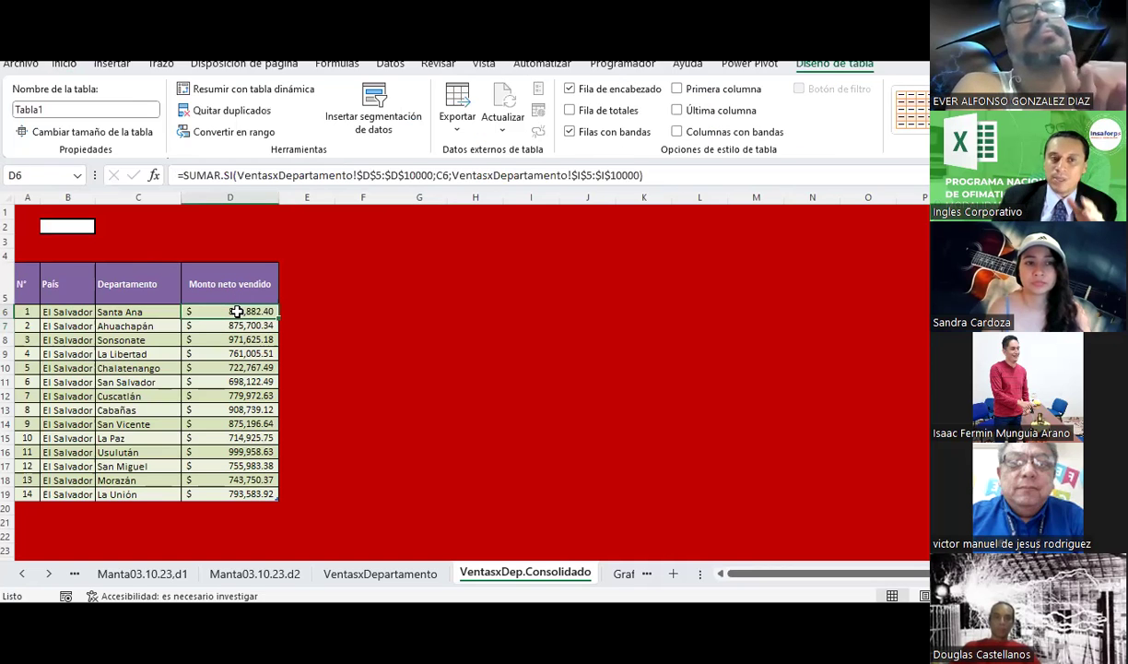
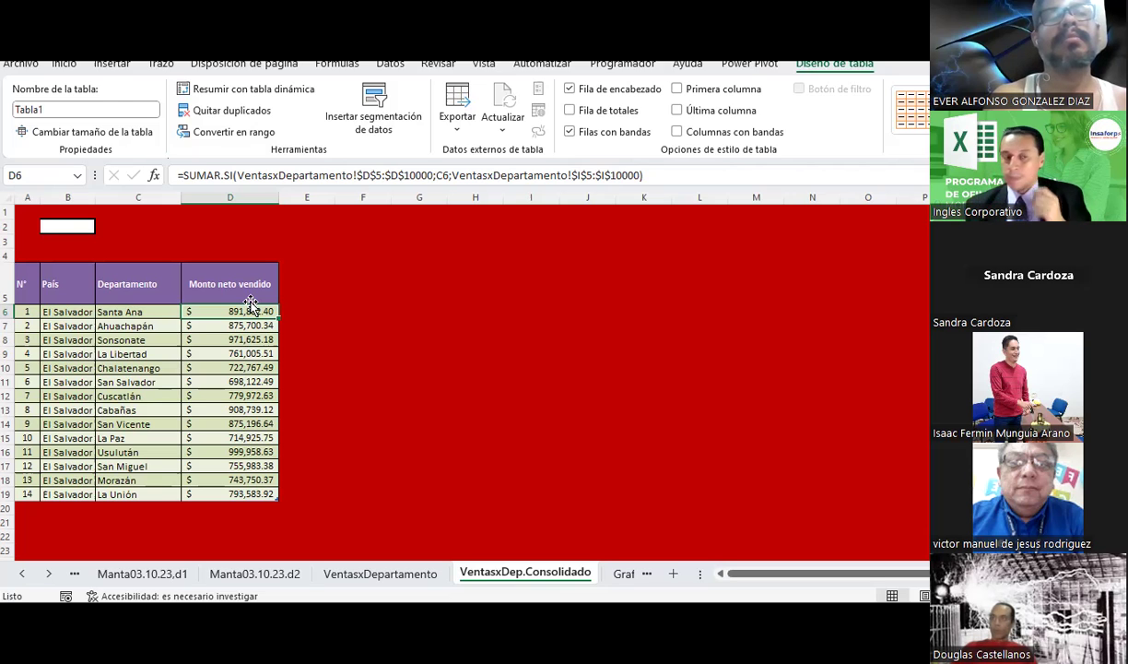
Check the País and Departamento entries (Santa Ana, Sonsonate, Chalatenango, Cuscatlán) in the sales table.
left_click(369, 311)
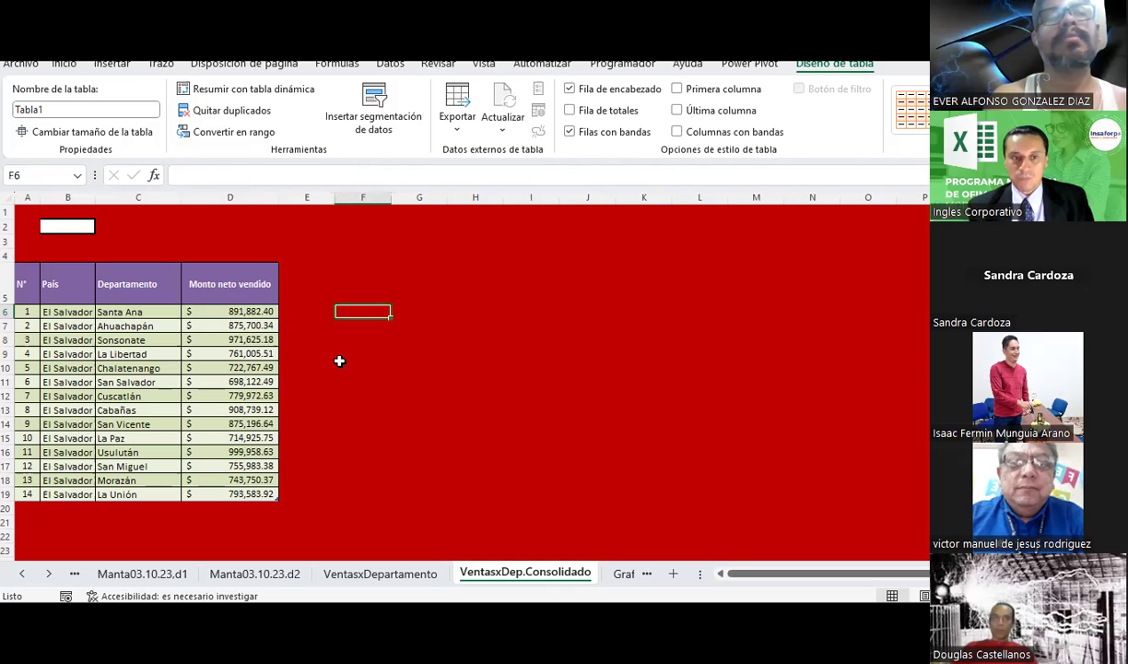
left_click(29, 286)
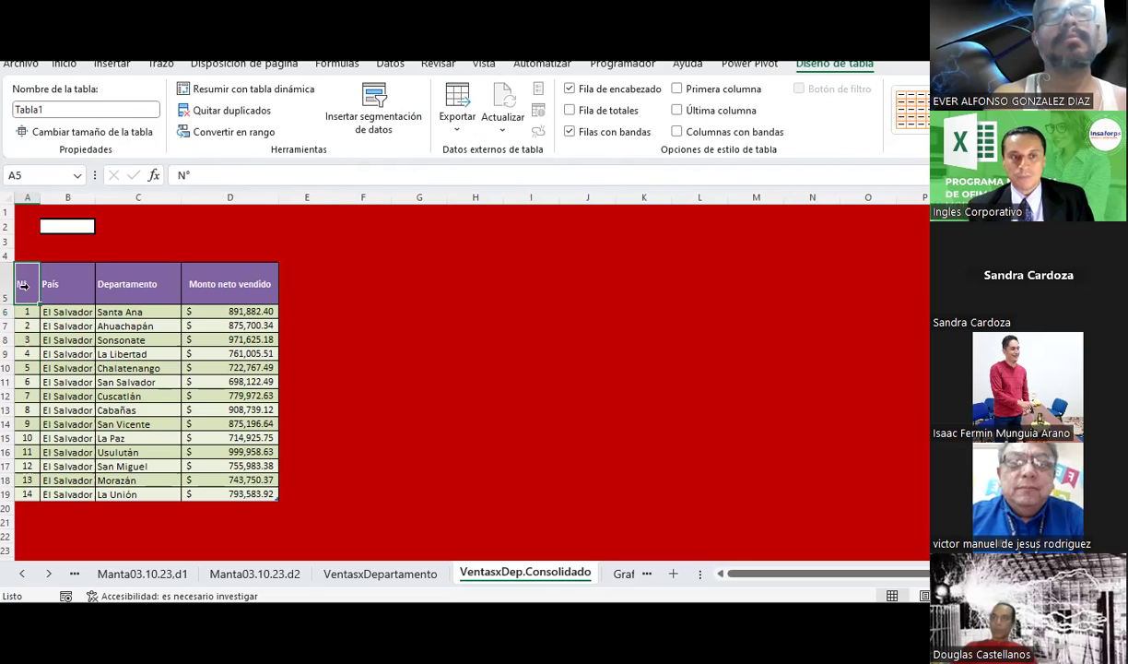
scroll(23, 286, "up", 4)
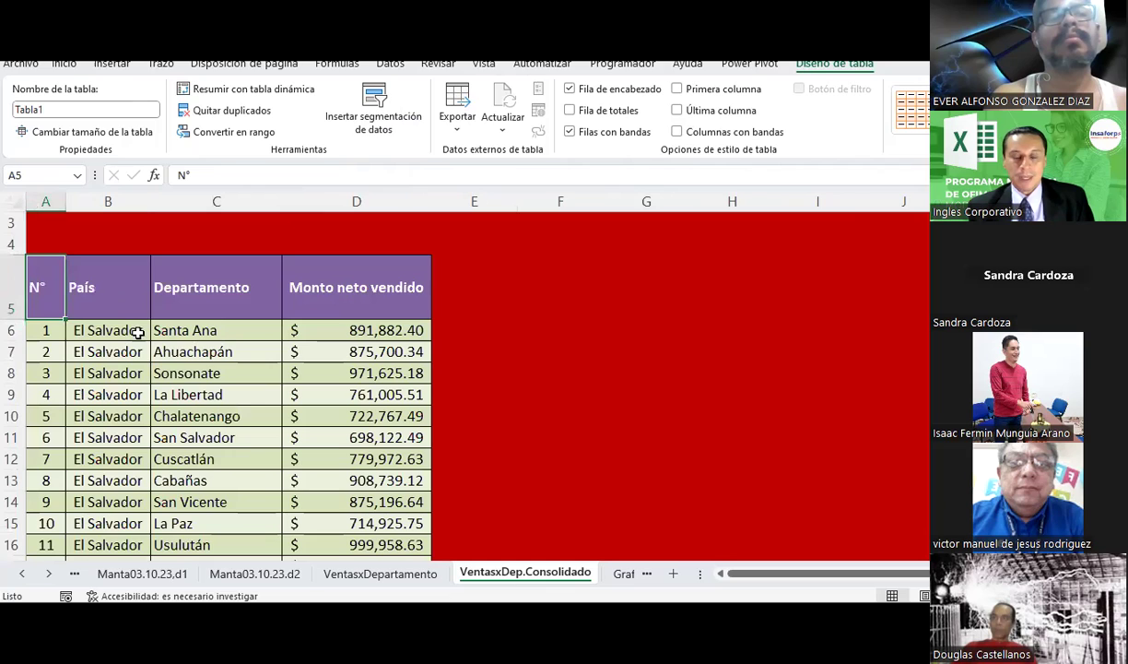
left_click(97, 294)
left_click(109, 331)
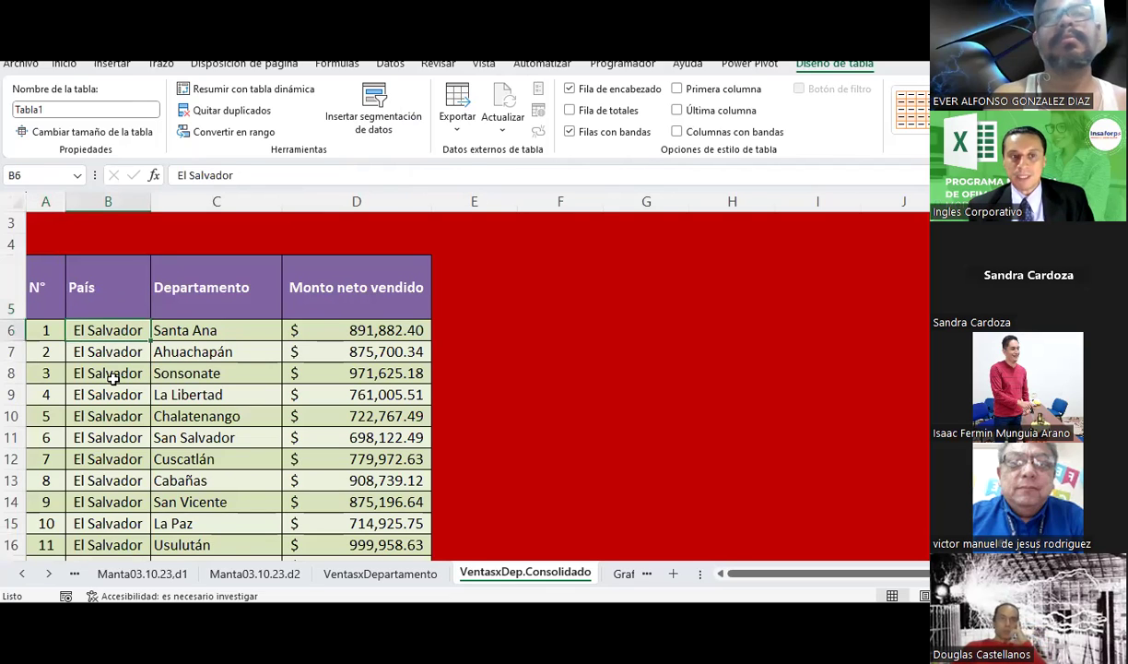
scroll(126, 347, "down", 1)
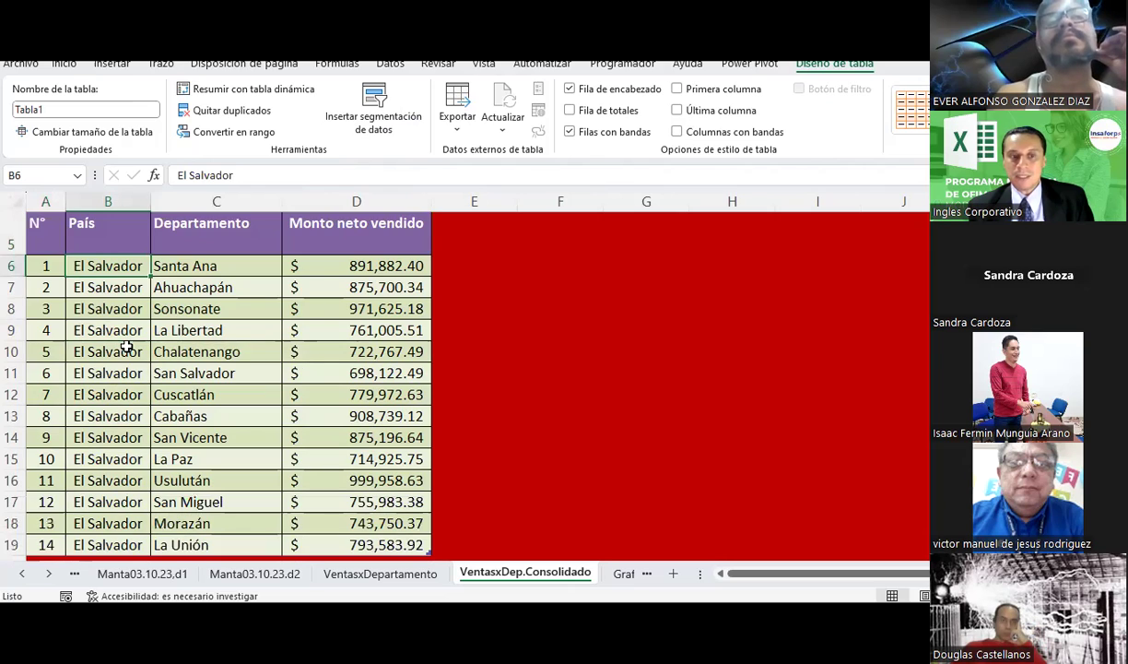
left_click(185, 265)
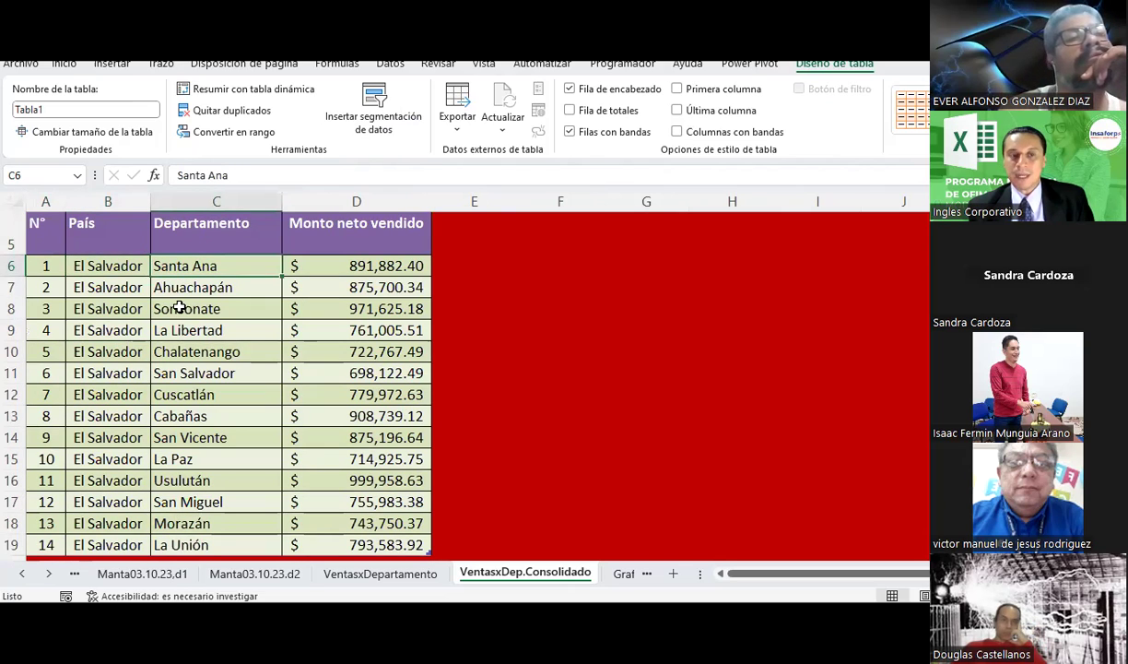
left_click(181, 309)
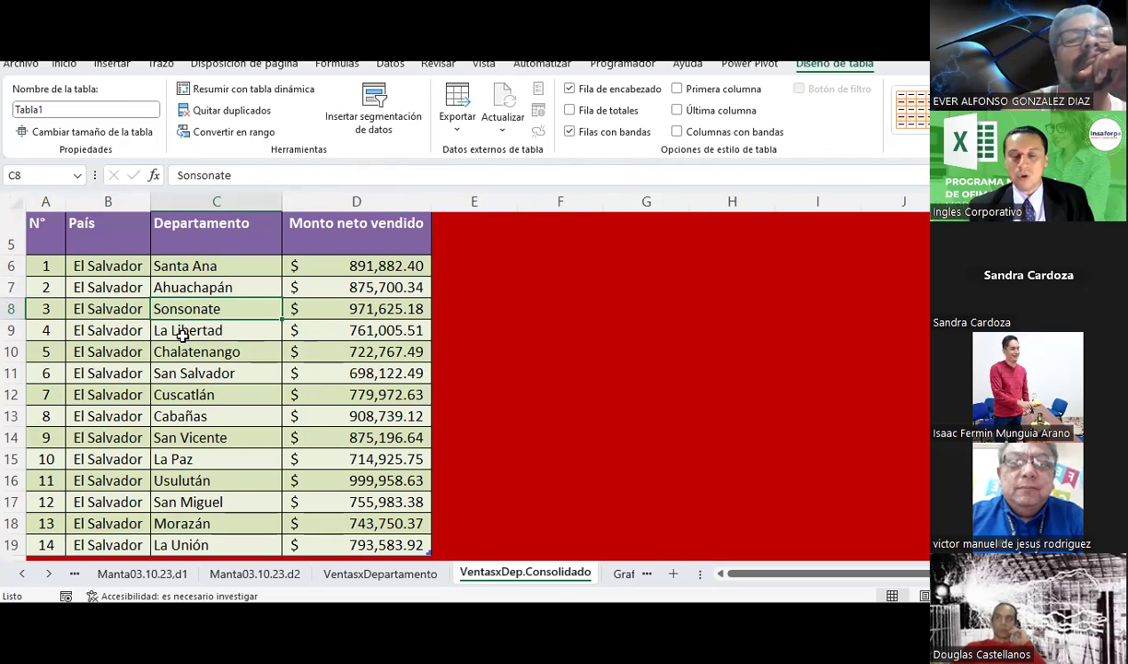
scroll(182, 335, "up", 1)
scroll(183, 335, "down", 2)
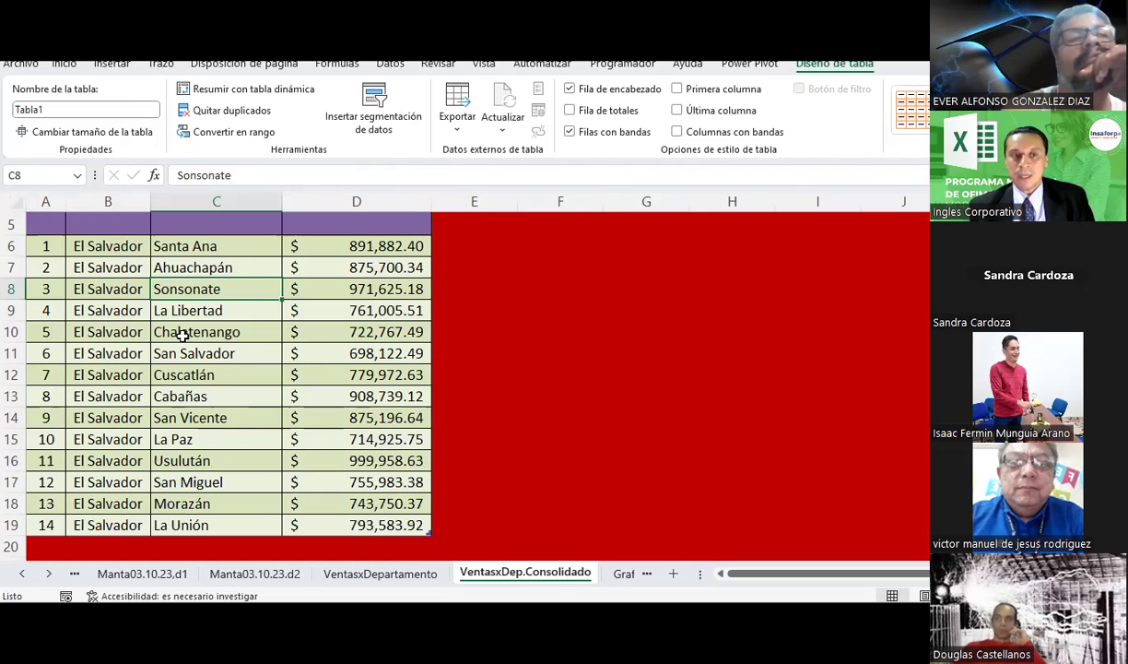
left_click(182, 334)
left_click(183, 367)
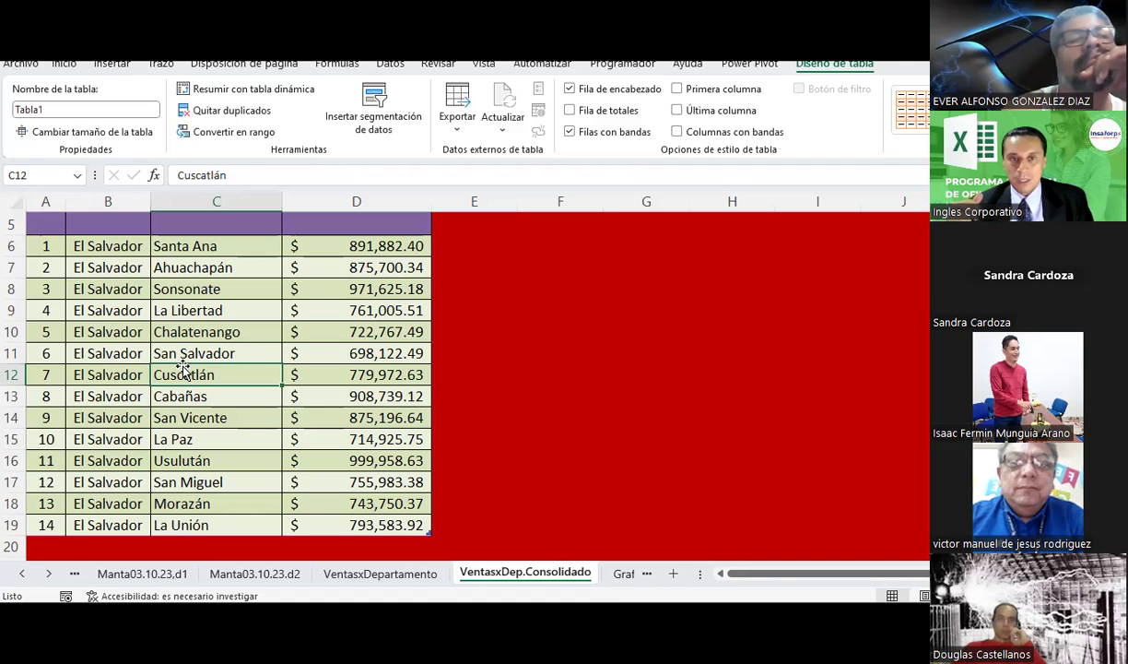
scroll(183, 368, "up", 1)
scroll(184, 368, "down", 1)
scroll(183, 368, "up", 1)
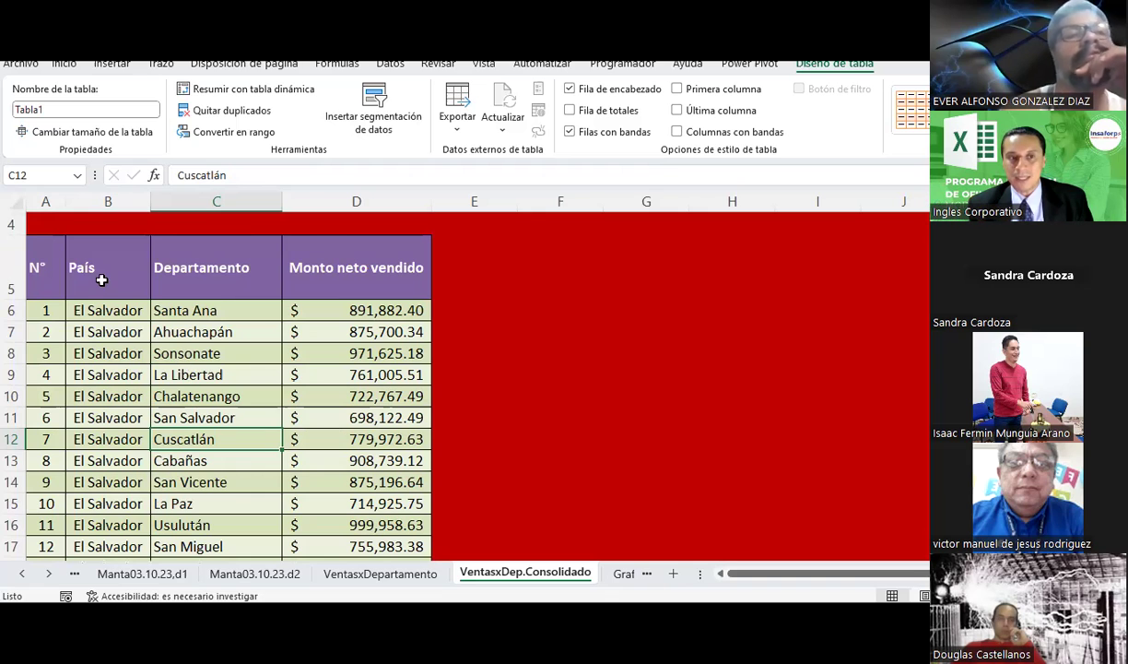
Select the País through Monto neto vendido data and insert a filled map chart.
left_click_drag(101, 277, 368, 460)
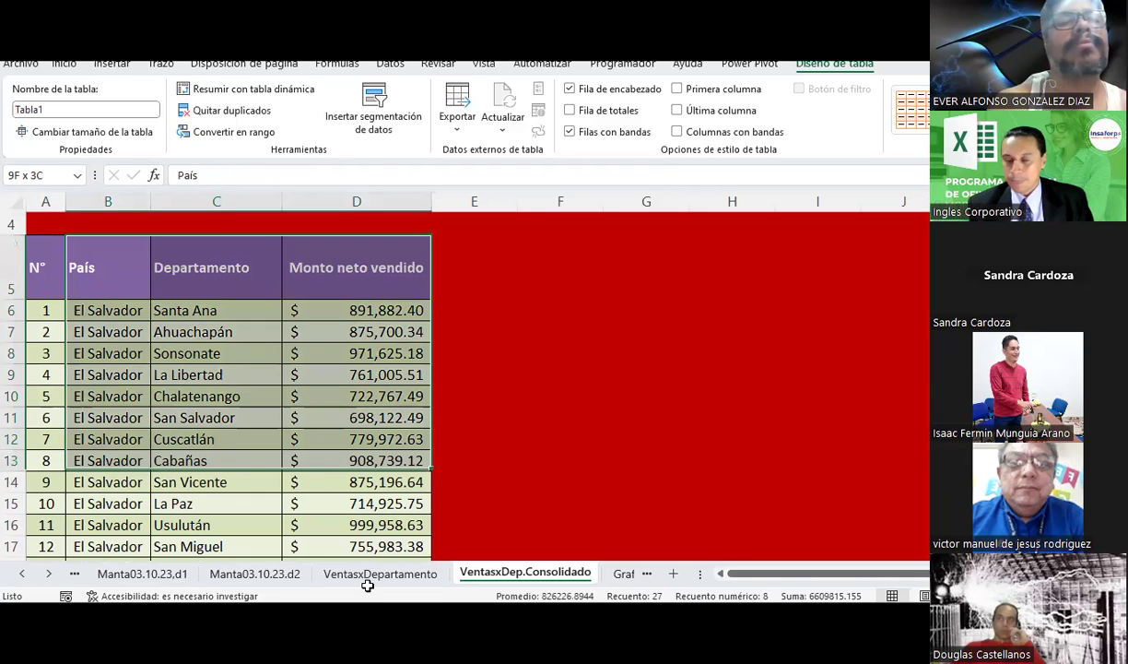
left_click_drag(368, 557, 429, 510)
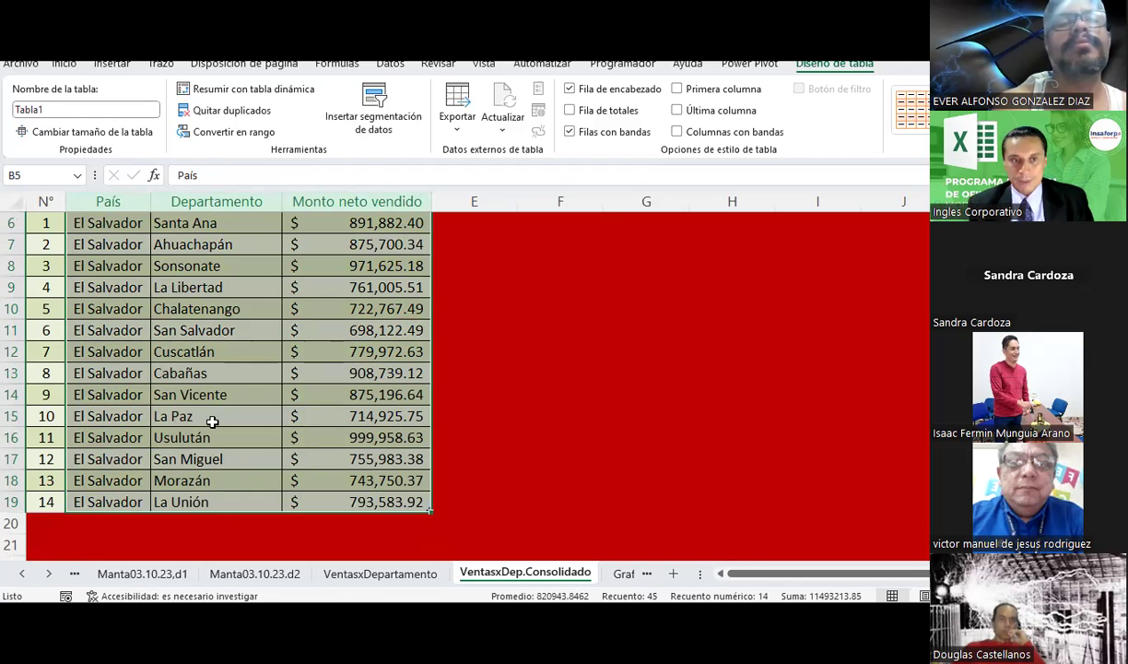
scroll(212, 422, "up", 1)
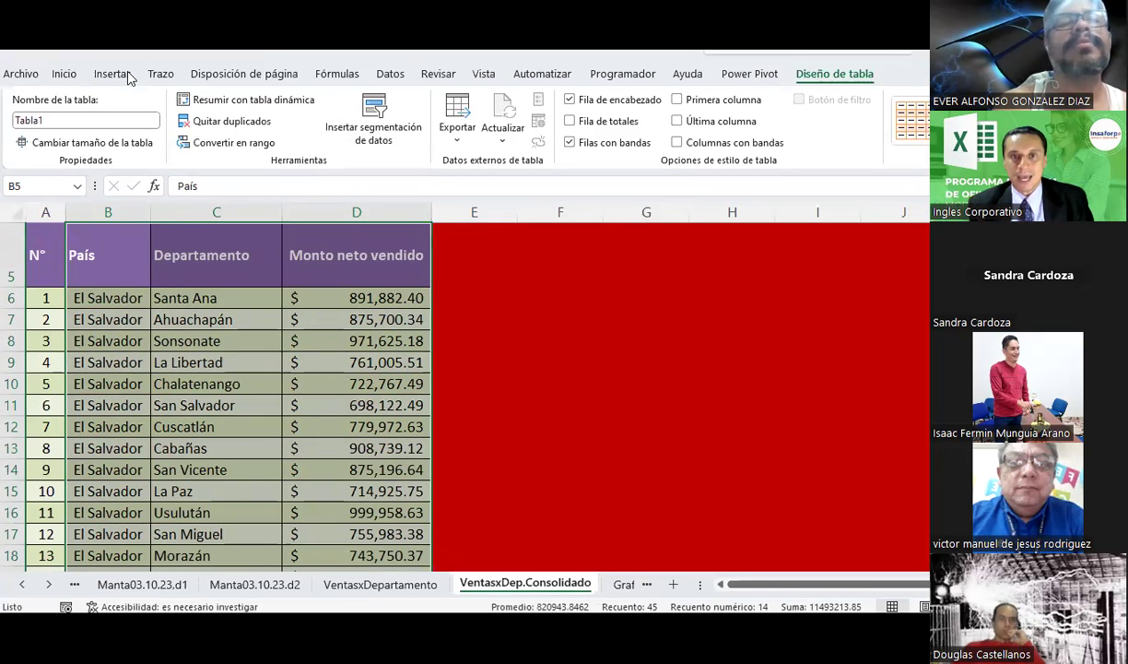
left_click(128, 75)
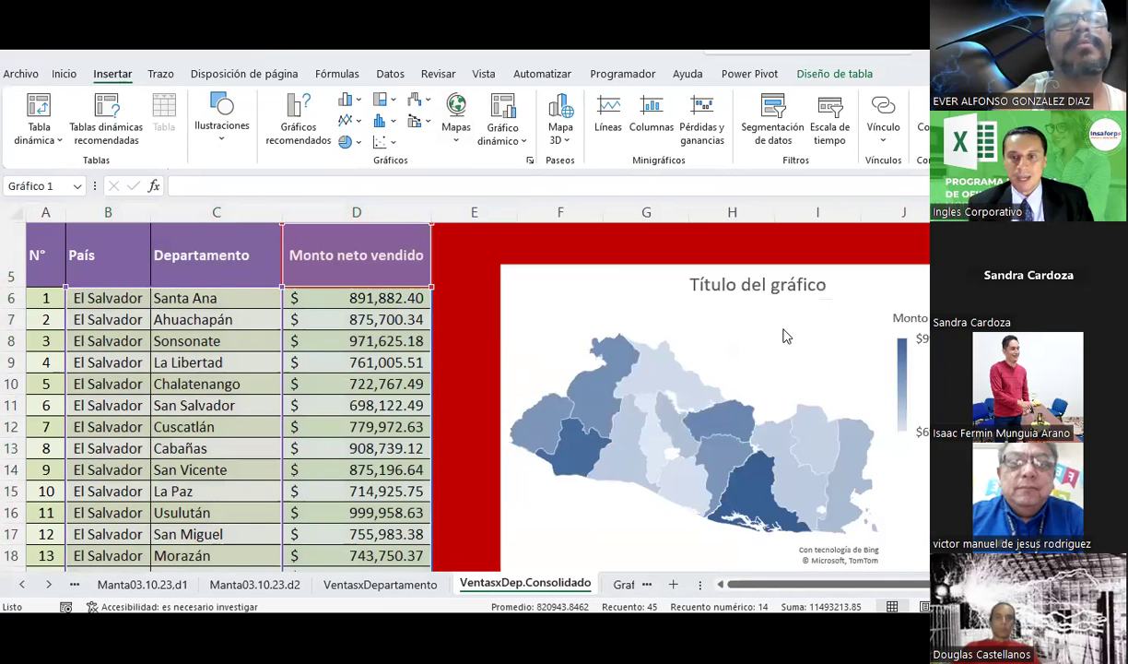
Undo three map changes with Ctrl+Z to restore the larger chart with its title.
scroll(460, 387, "down", 2)
scroll(838, 465, "right", 3)
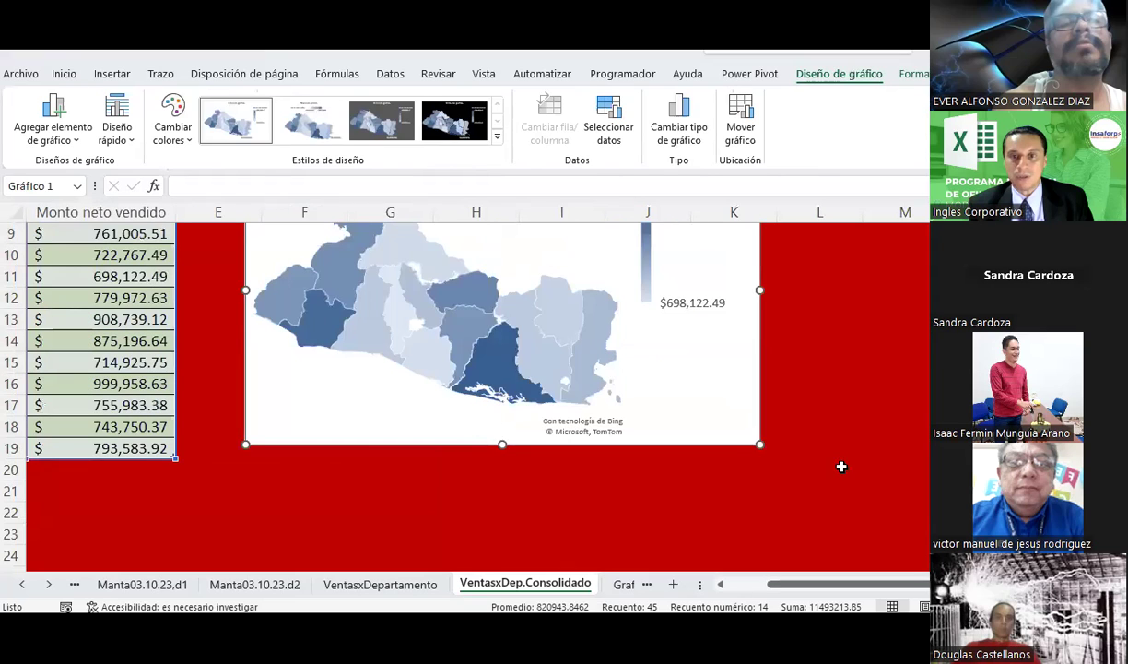
left_click_drag(906, 531, 694, 350)
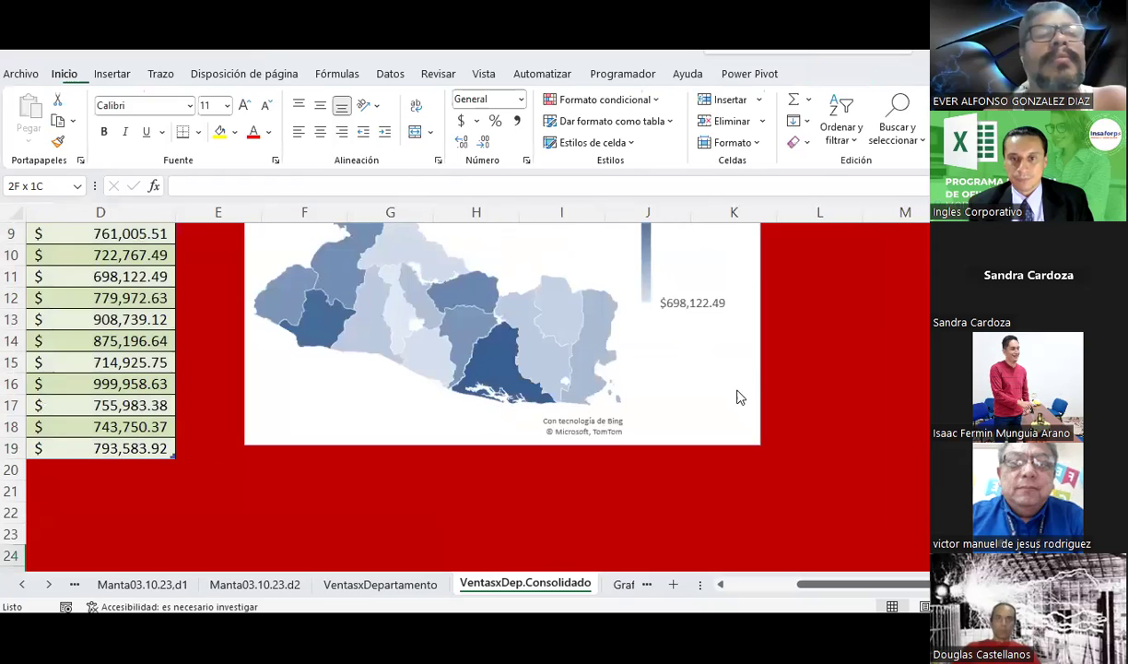
key("ctrl+z")
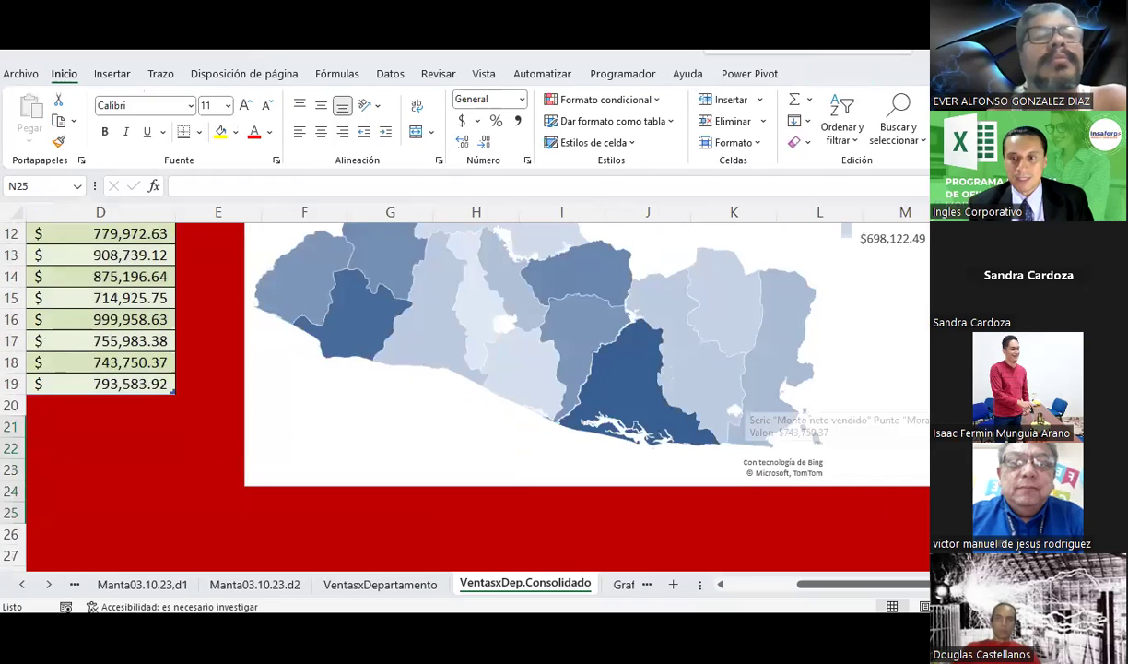
key("ctrl+z")
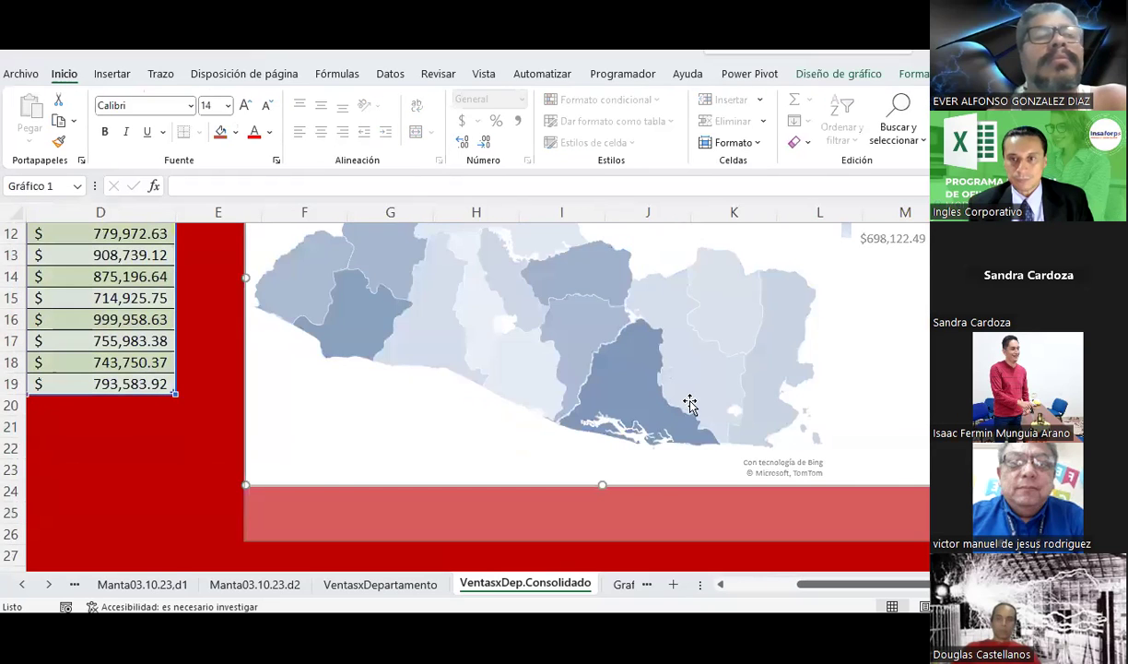
key("ctrl+z")
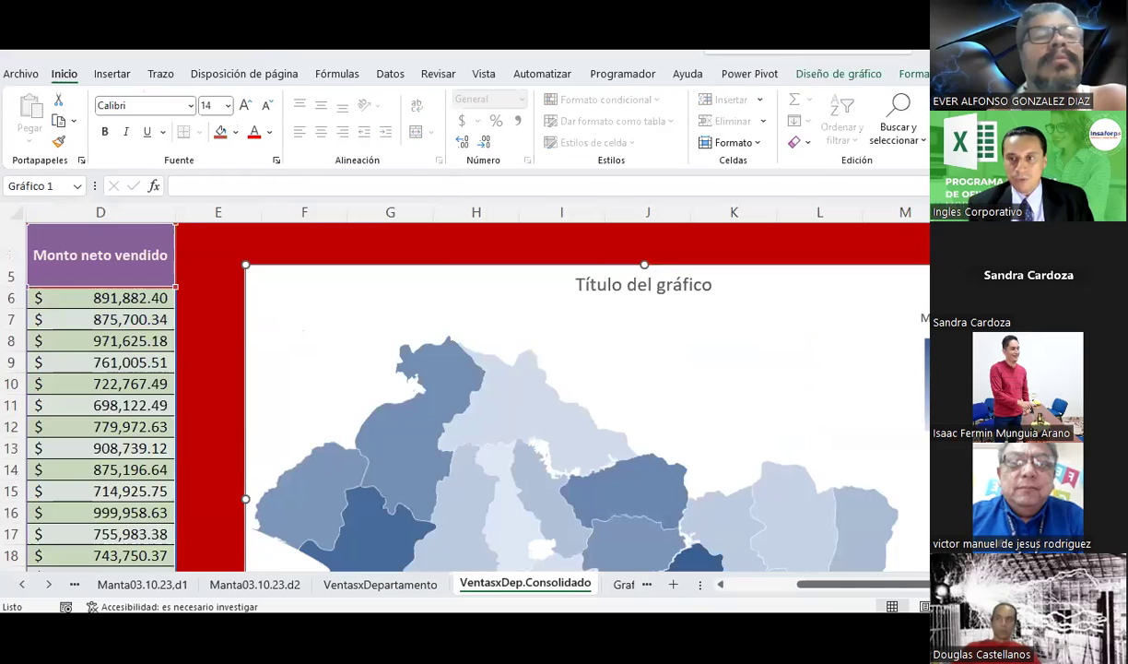
Turn on the map's sales data labels and make them bold black text on yellow fill.
left_click(921, 281)
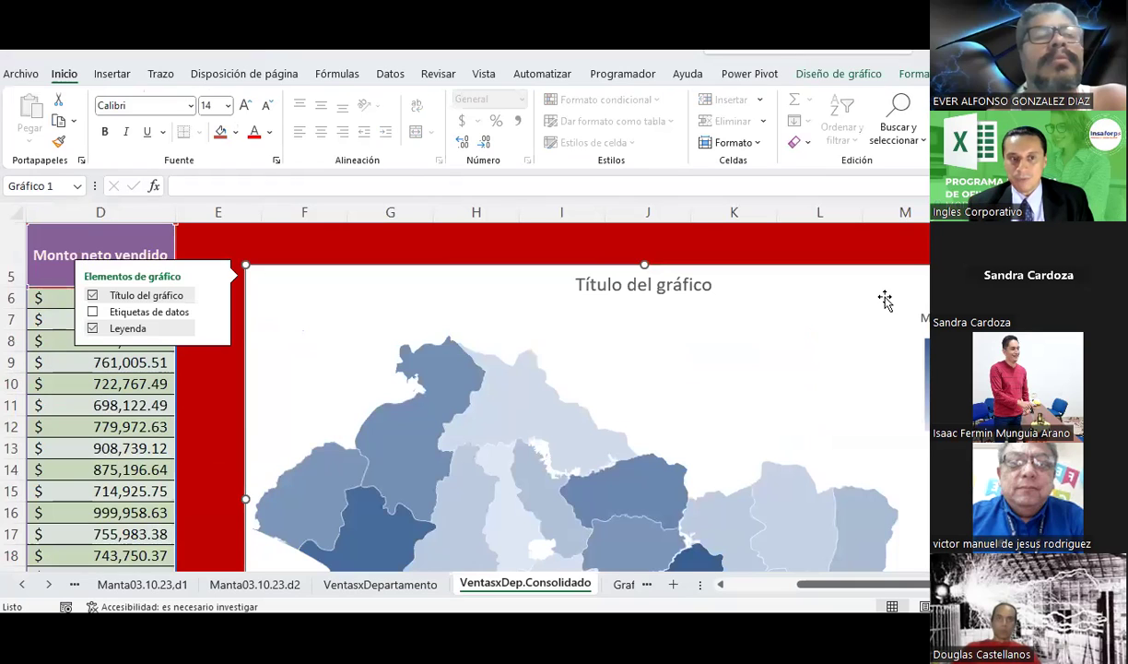
left_click(162, 317)
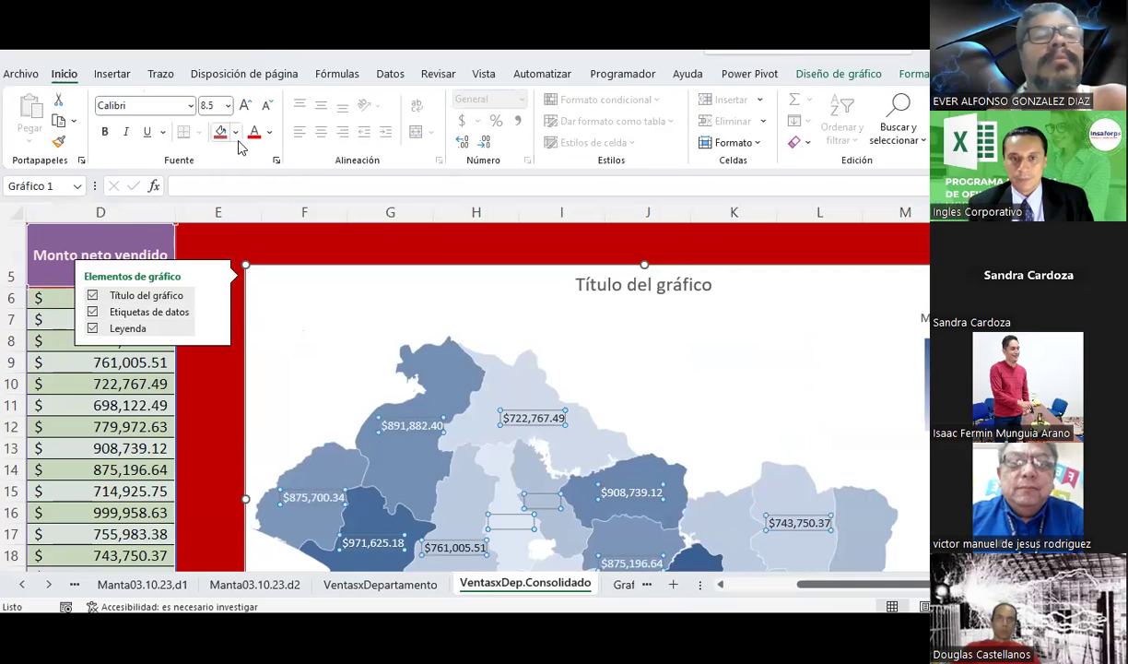
left_click(268, 132)
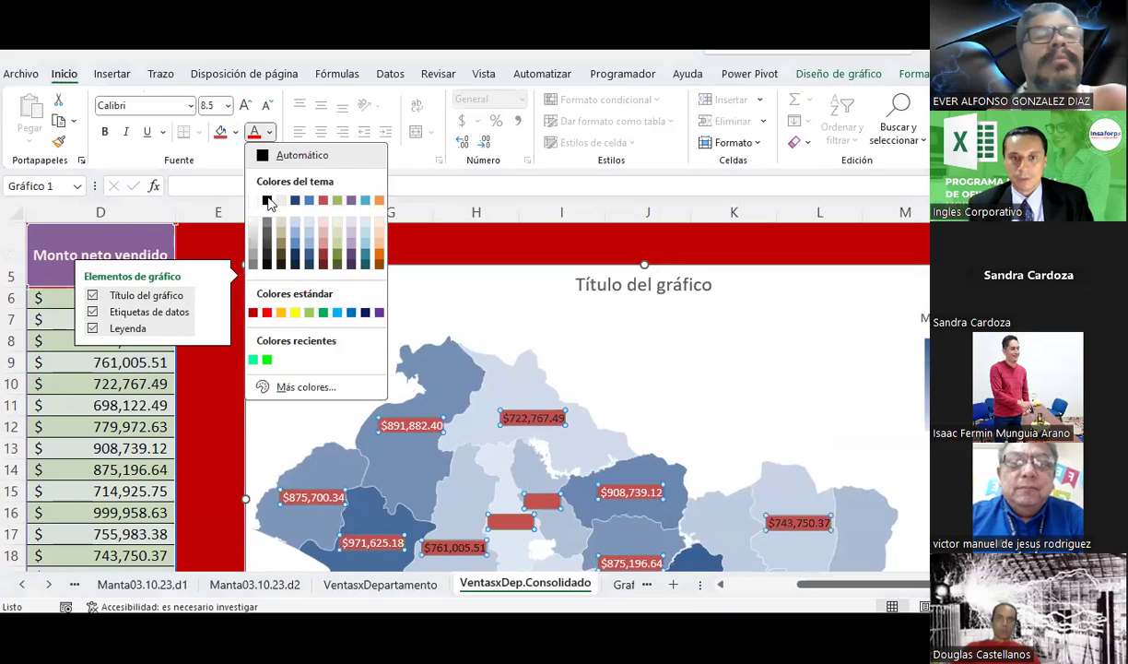
left_click(267, 200)
key("ctrl+n")
left_click(237, 132)
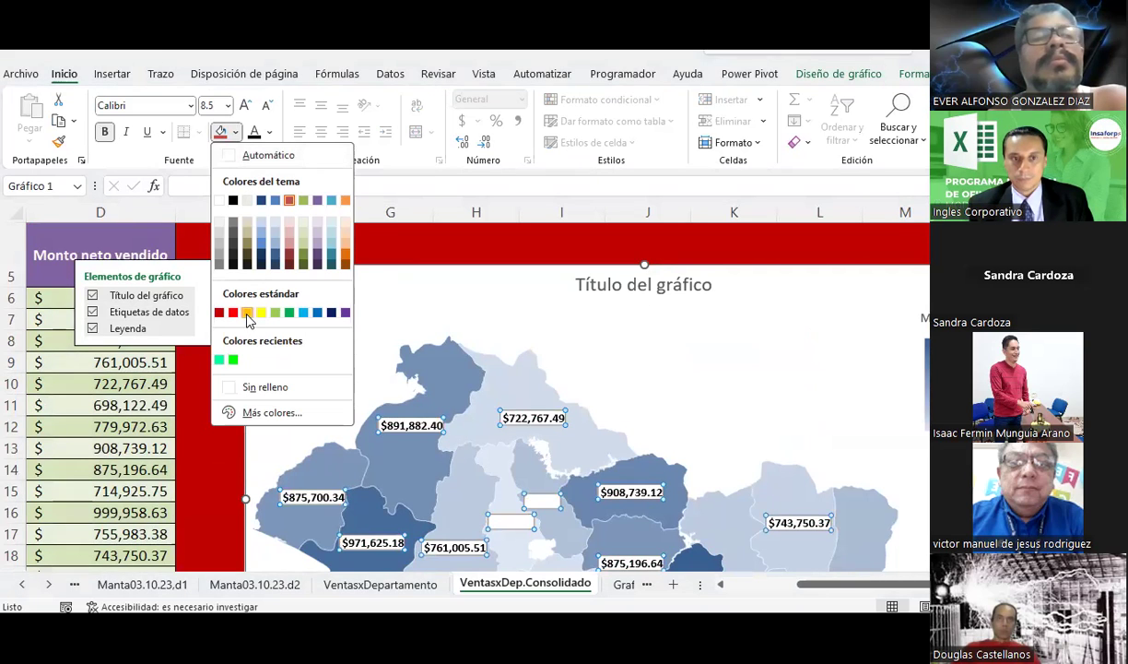
left_click(261, 312)
key("Escape")
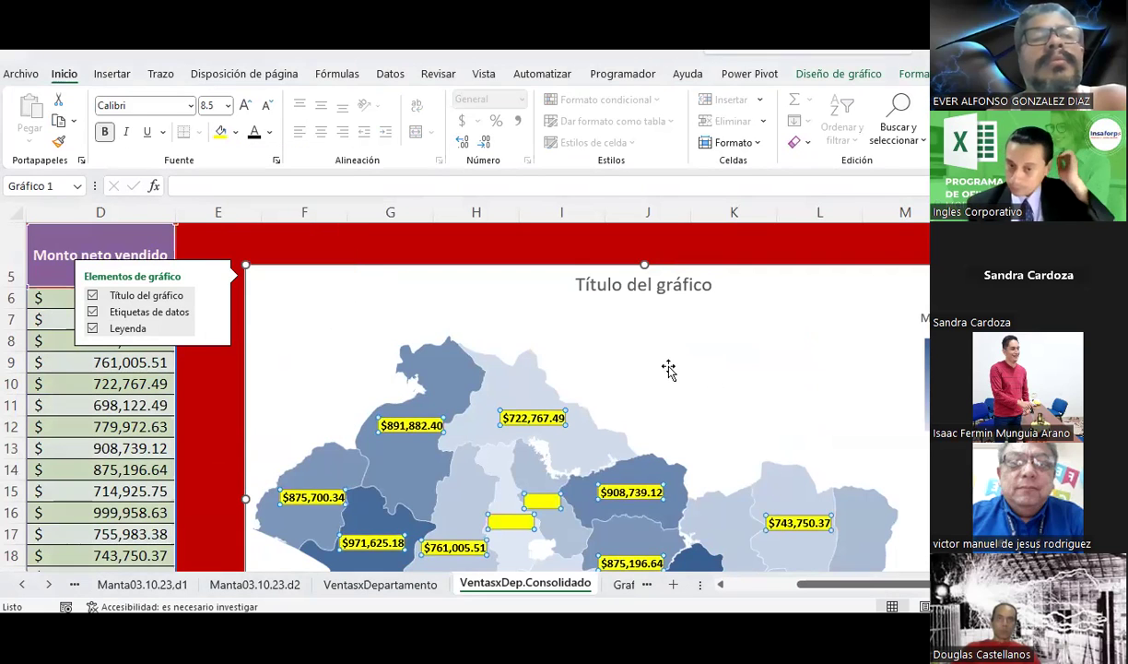
scroll(670, 370, "down", 2)
scroll(650, 334, "down", 2)
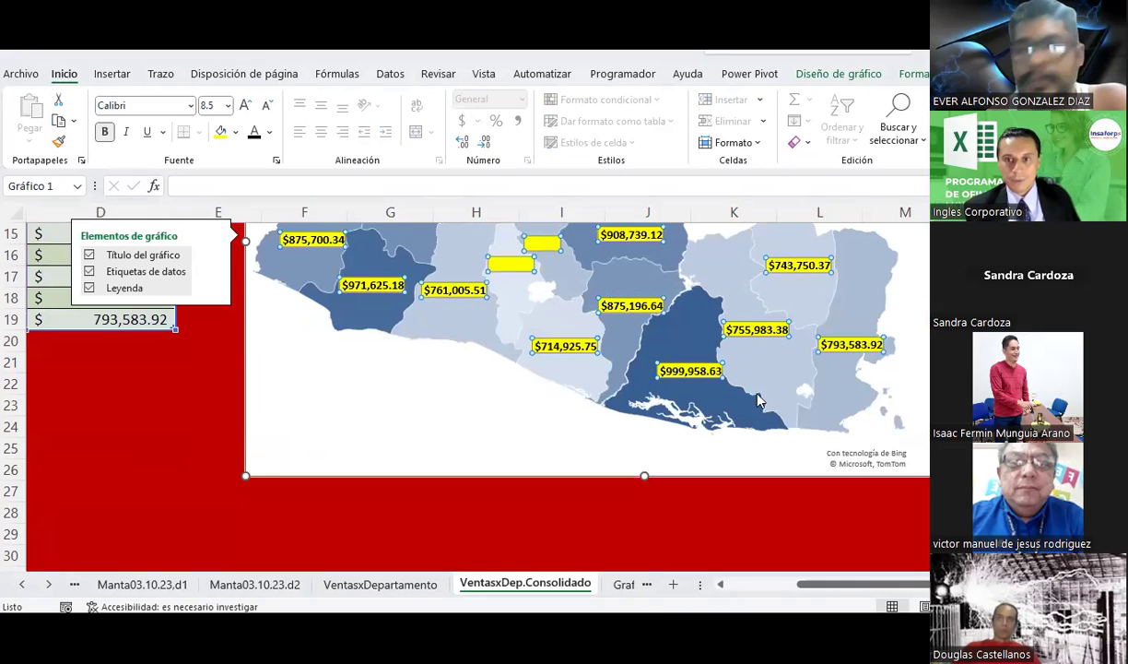
Enlarge the map chart down to about row 30.
scroll(477, 343, "right", 3)
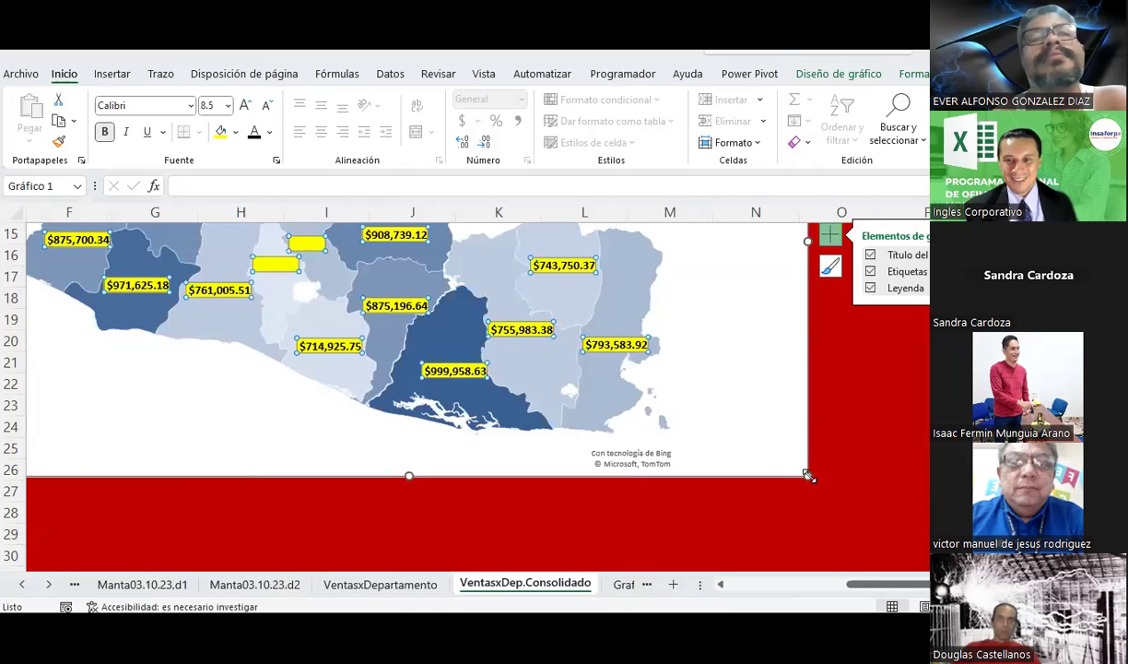
mouse_move(807, 476)
left_mouse_down()
mouse_move(922, 513)
mouse_move(922, 549)
left_mouse_up()
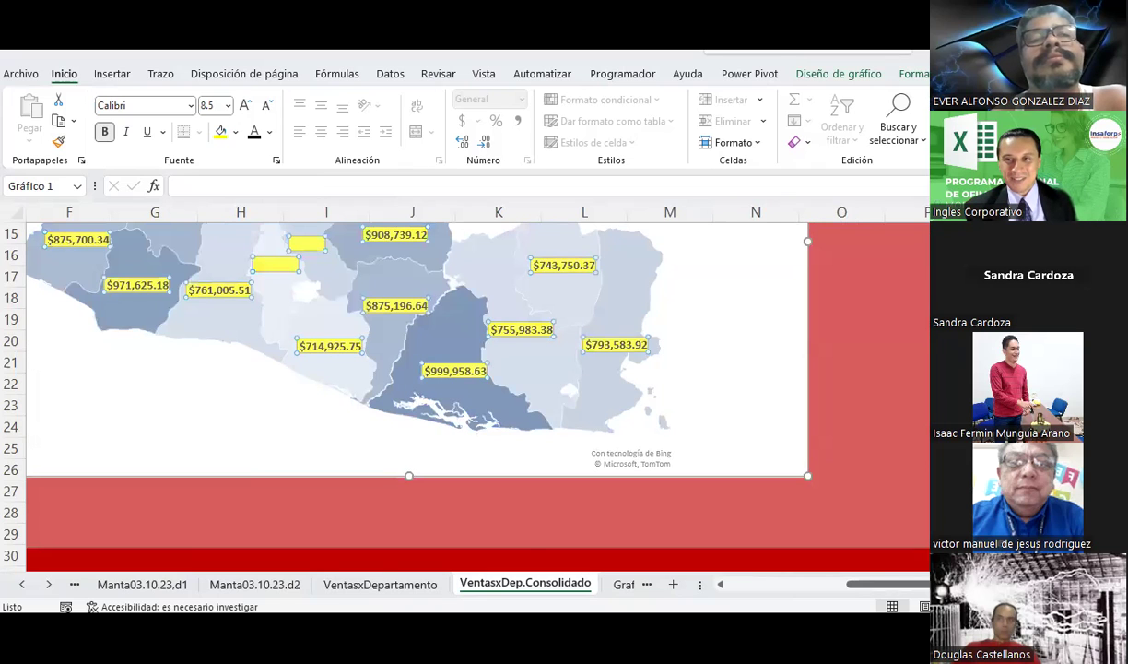
left_click_drag(566, 502, 543, 484)
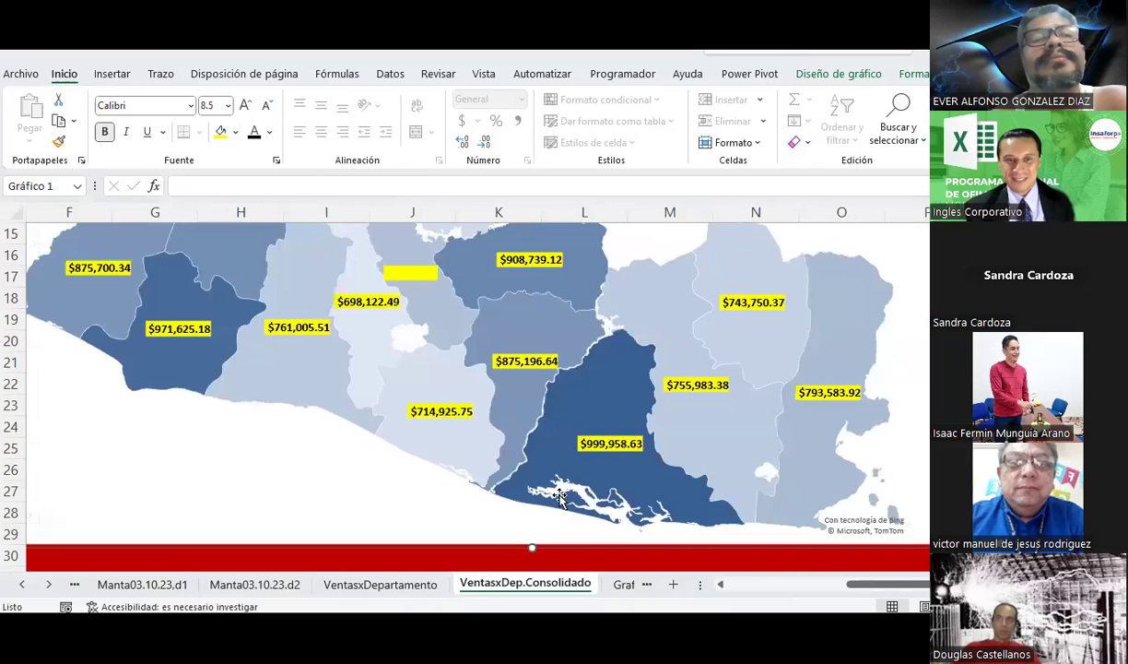
Open the Format Data Labels pane for the map's data labels.
left_click(553, 367)
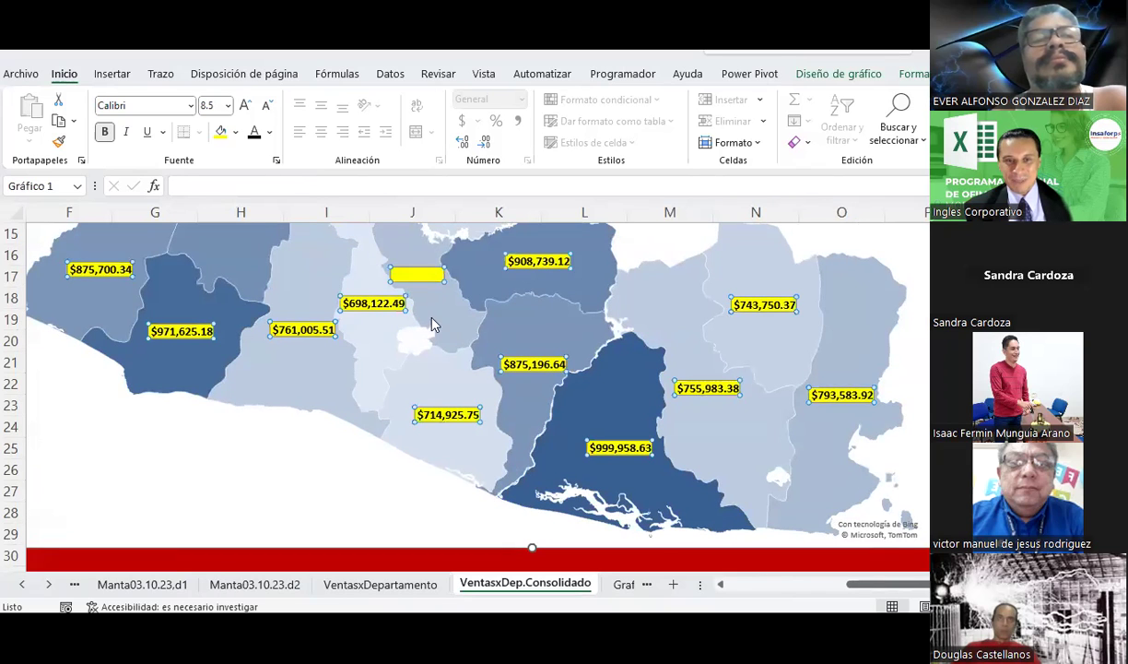
scroll(439, 340, "up", 1)
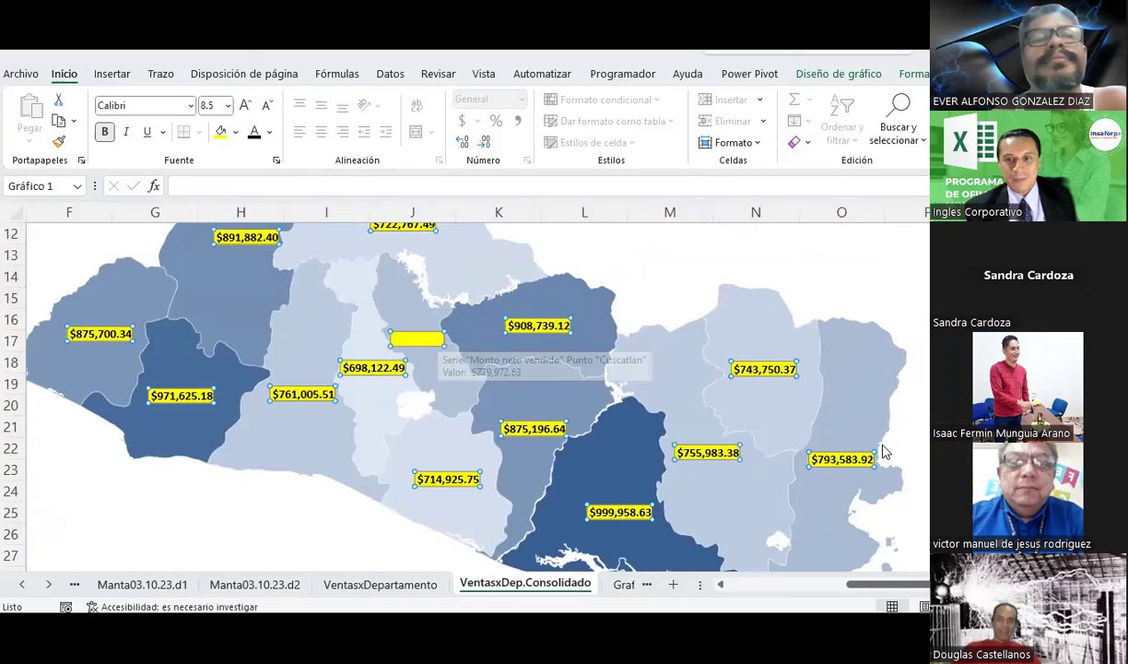
scroll(882, 452, "down", 3)
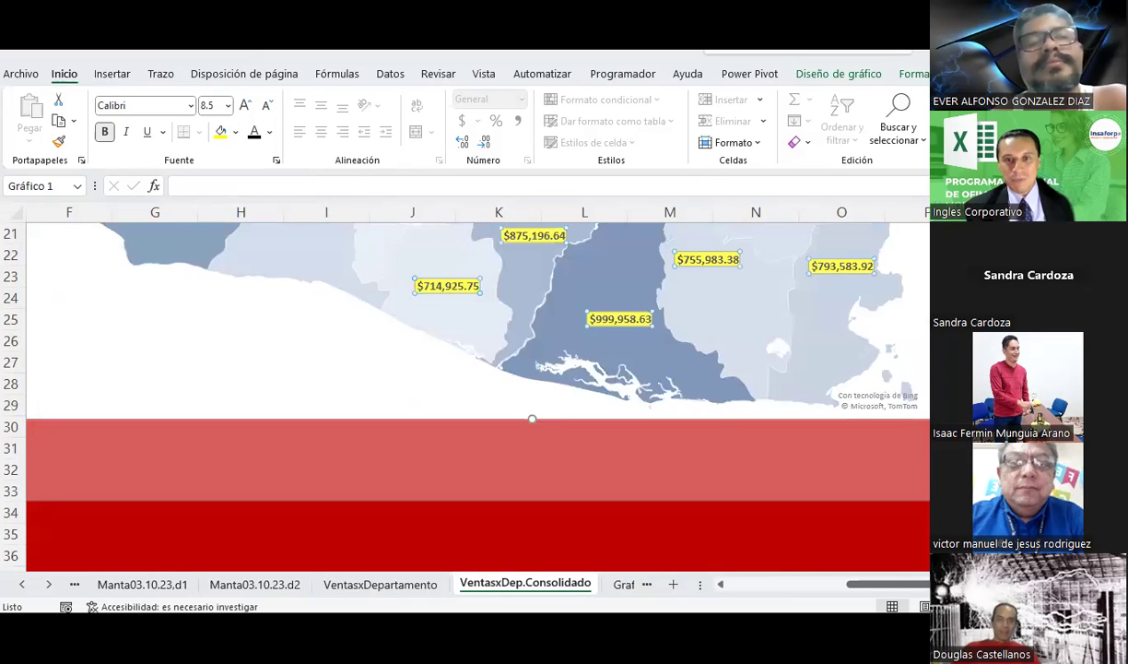
scroll(562, 327, "up", 2)
left_click(443, 311)
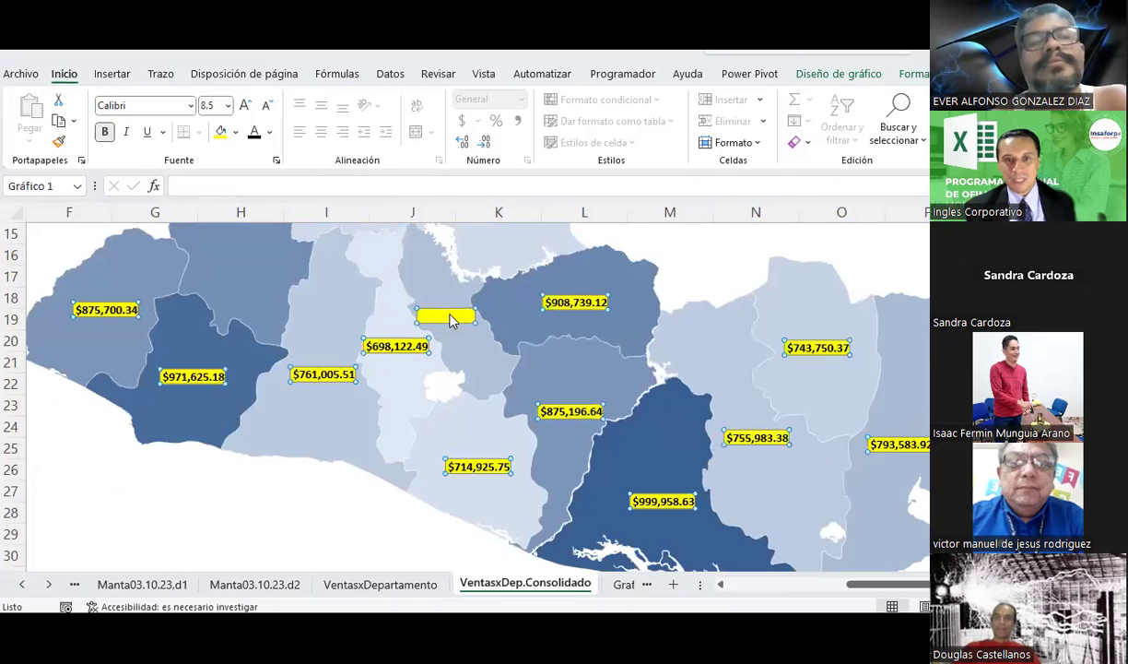
double_click(444, 311)
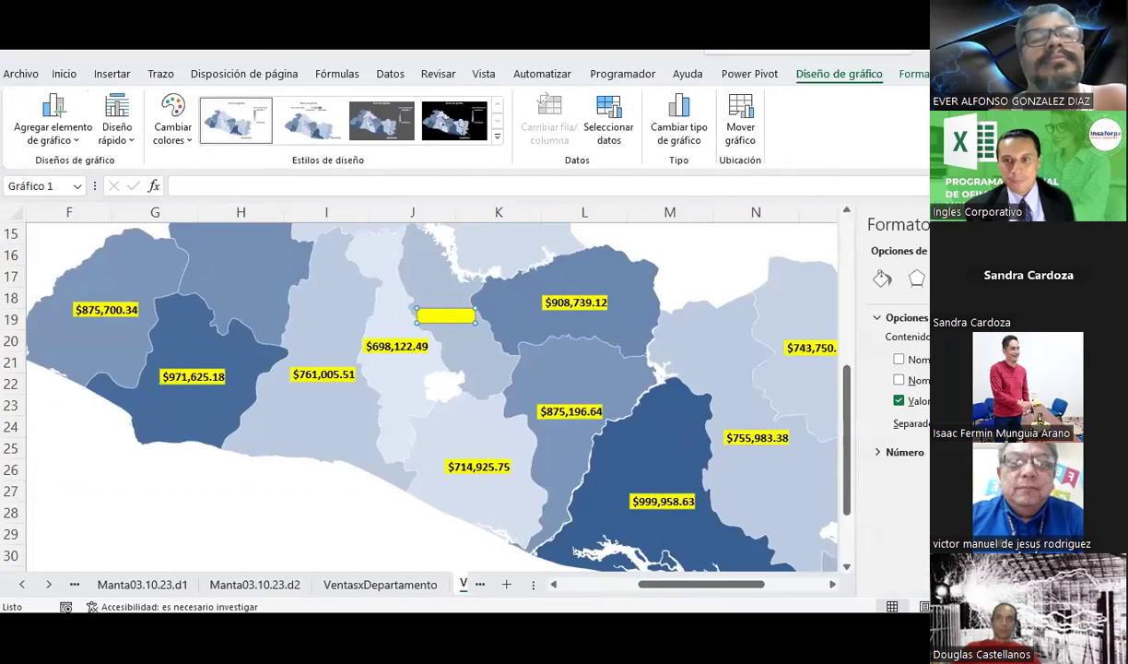
Browse the label size and alignment, effects, and fill and border settings.
left_click(883, 322)
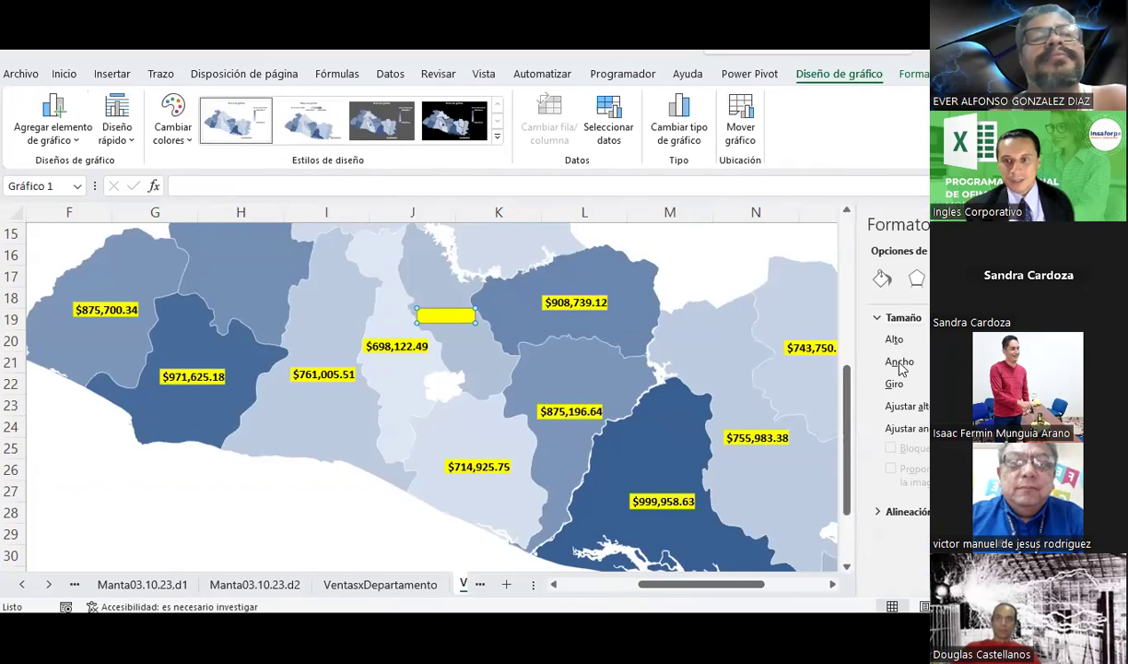
left_click(917, 278)
left_click(881, 278)
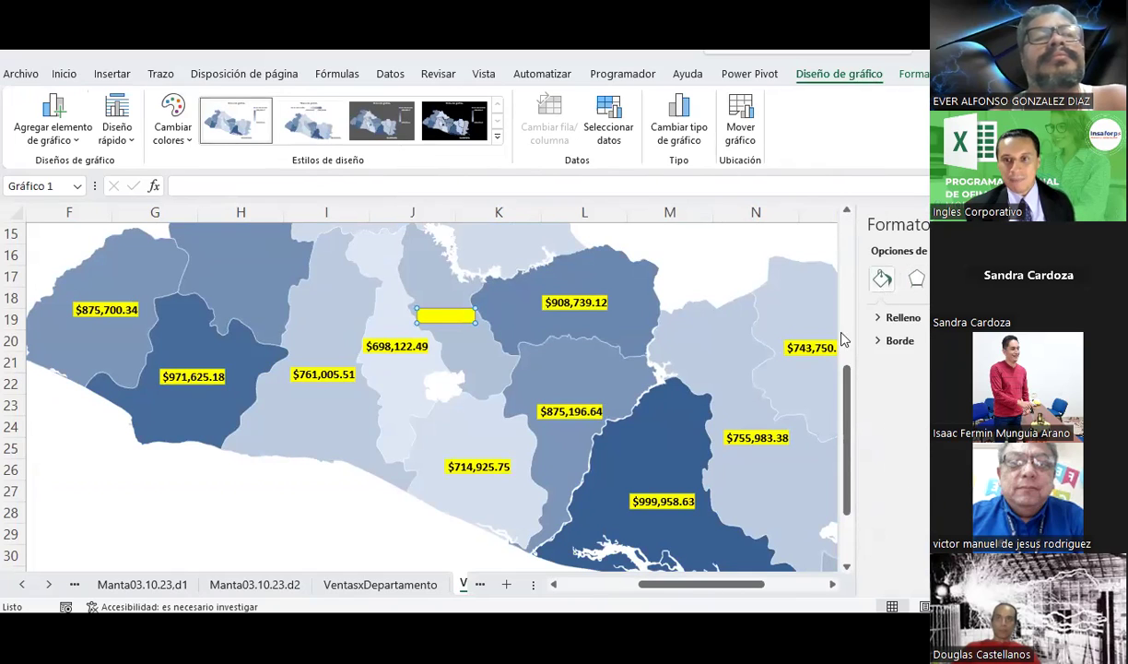
scroll(750, 379, "down", 2)
Apply the fourth black-background design style to the map chart.
left_click(714, 523)
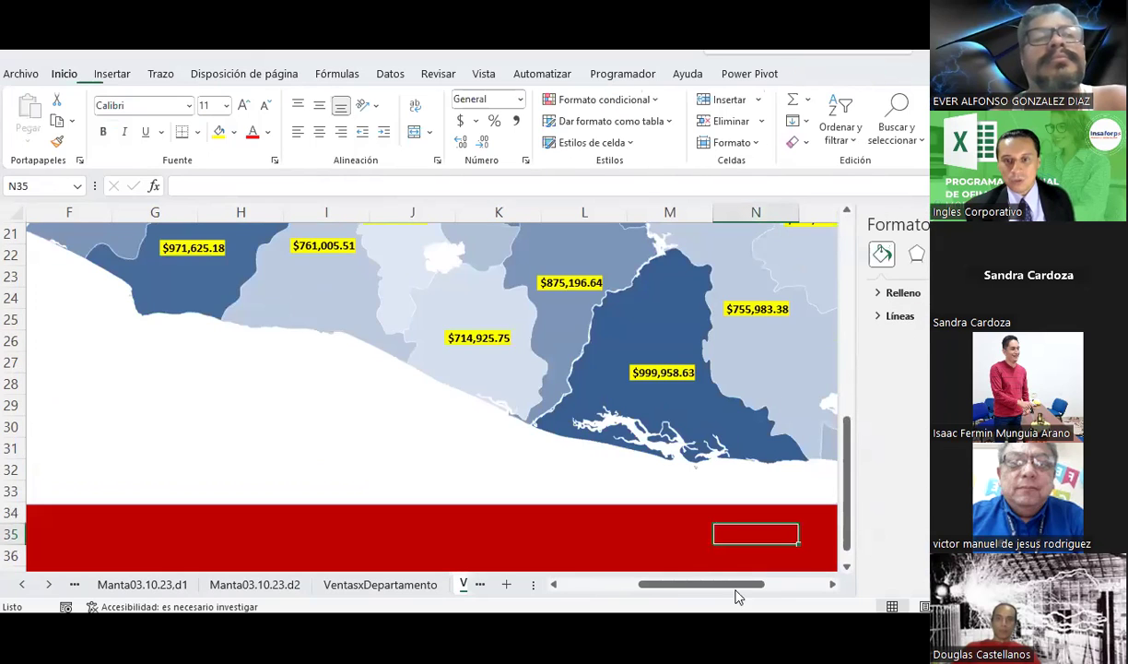
scroll(805, 577, "right", 3)
mouse_move(722, 485)
left_mouse_down()
mouse_move(845, 511)
mouse_move(747, 446)
left_mouse_up()
left_click(438, 115)
scroll(478, 375, "up", 4)
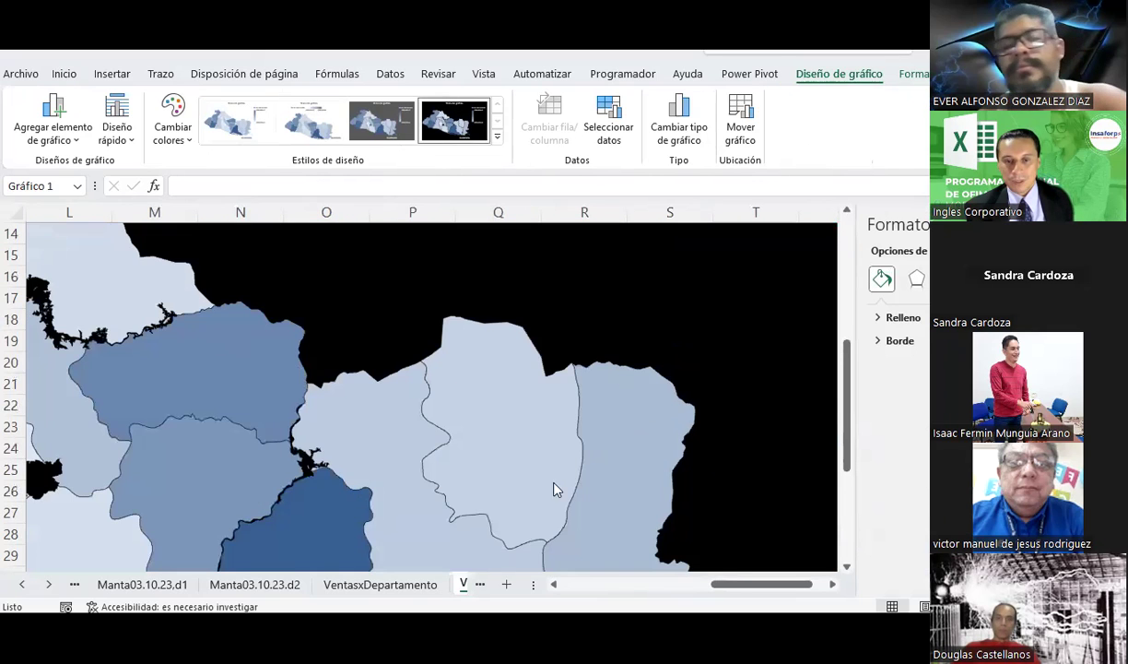
left_click_drag(730, 584, 659, 584)
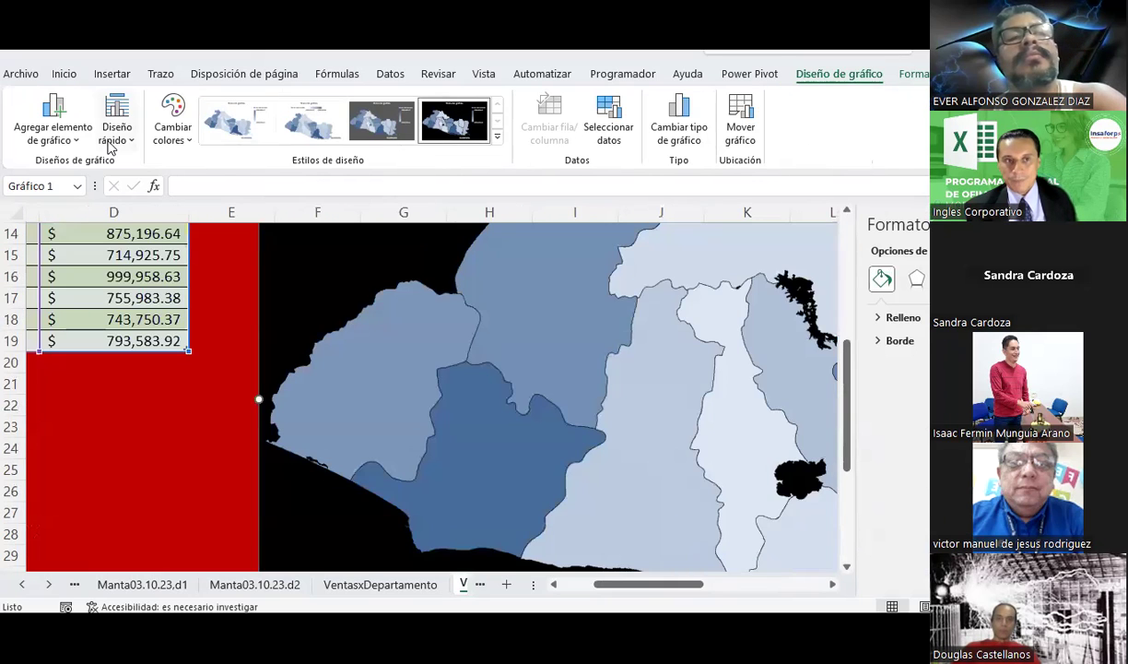
Look through the Quick Layout choices and close them without applying one.
left_click(111, 140)
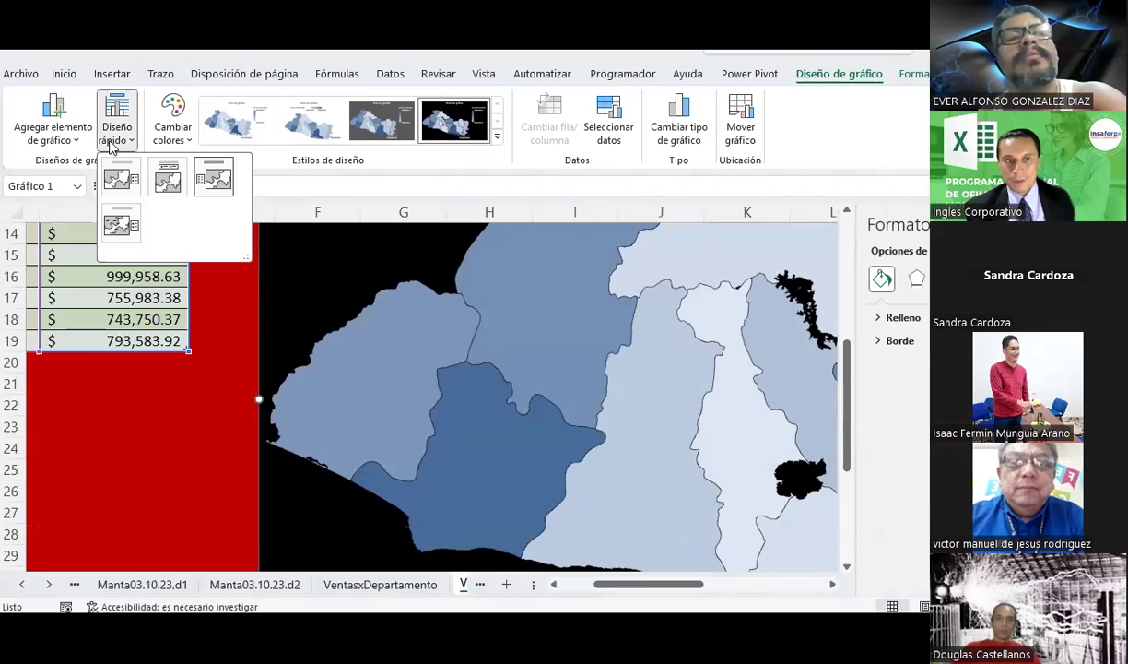
left_click(111, 192)
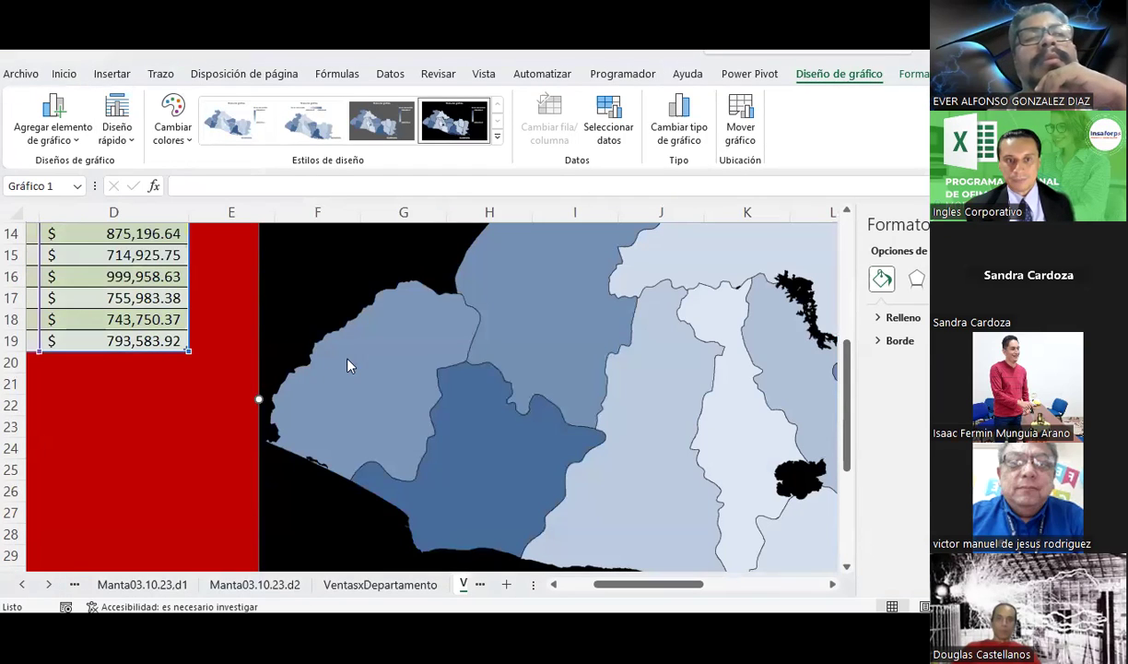
scroll(348, 362, "up", 3)
scroll(378, 337, "up", 1)
scroll(378, 337, "up", 1)
Turn the map's data labels back on from the chart elements list.
left_click(783, 250)
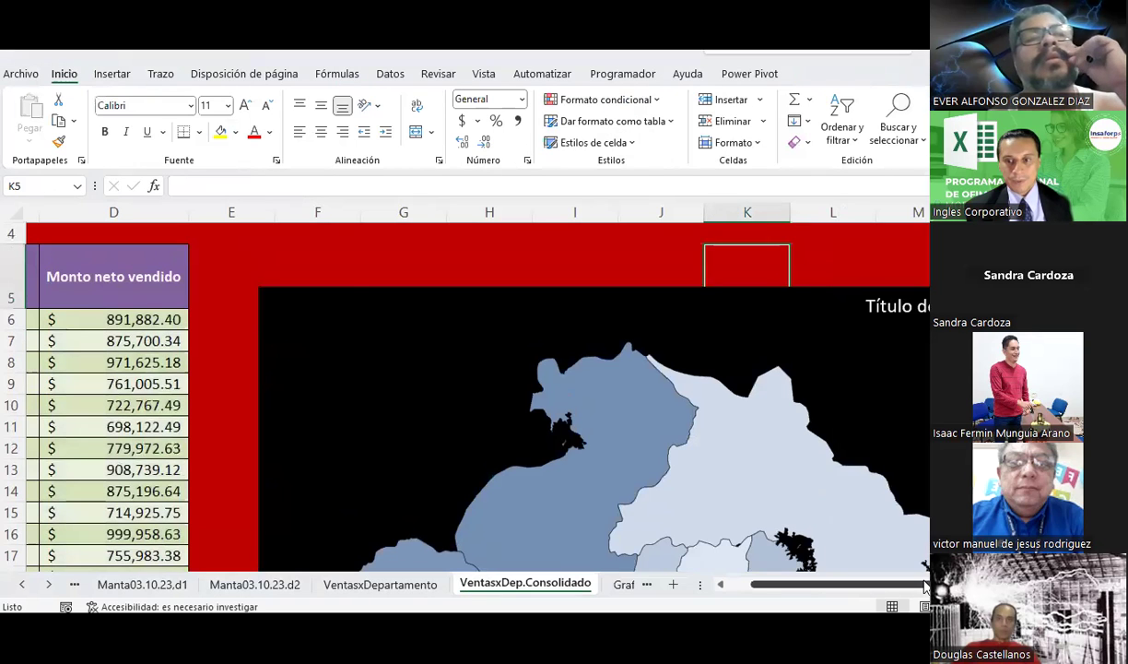
scroll(917, 562, "left", 2)
scroll(917, 562, "right", 5)
left_click(914, 301)
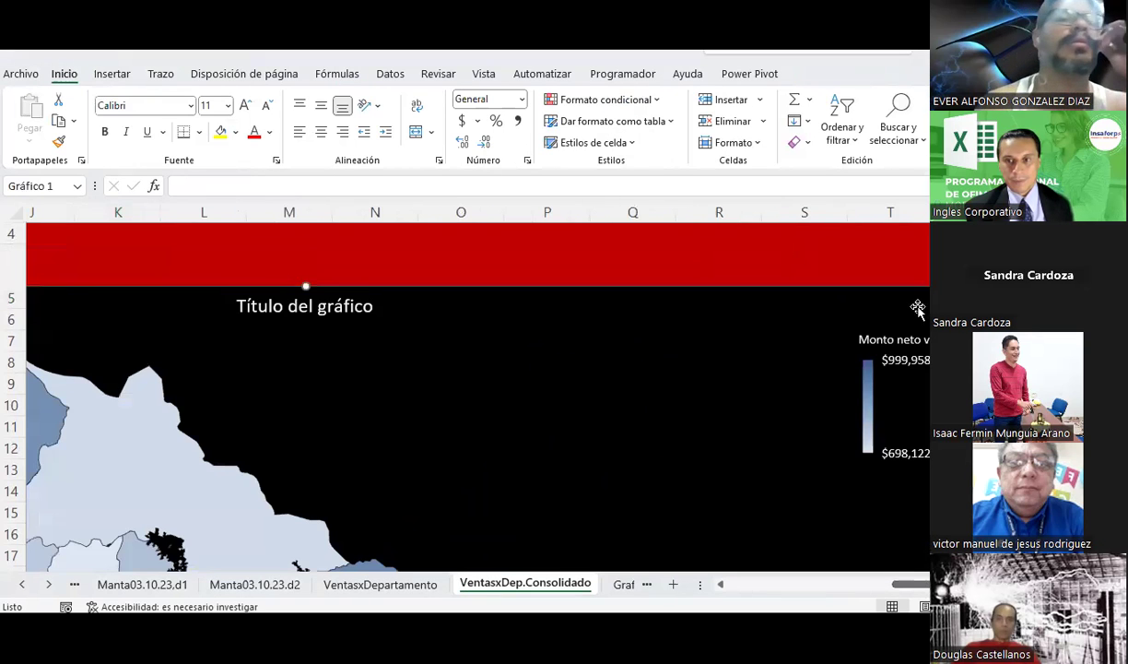
left_click(928, 245)
left_click(882, 240)
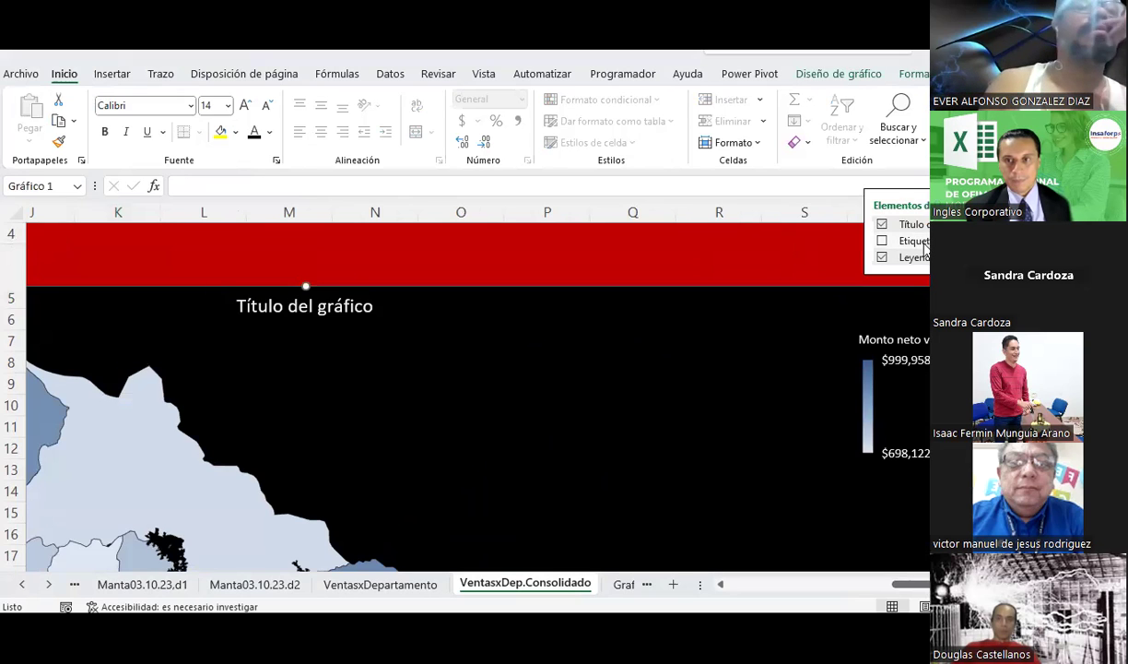
key("Escape")
Give the department sales labels a yellow fill and return to the sheet.
scroll(804, 361, "down", 3)
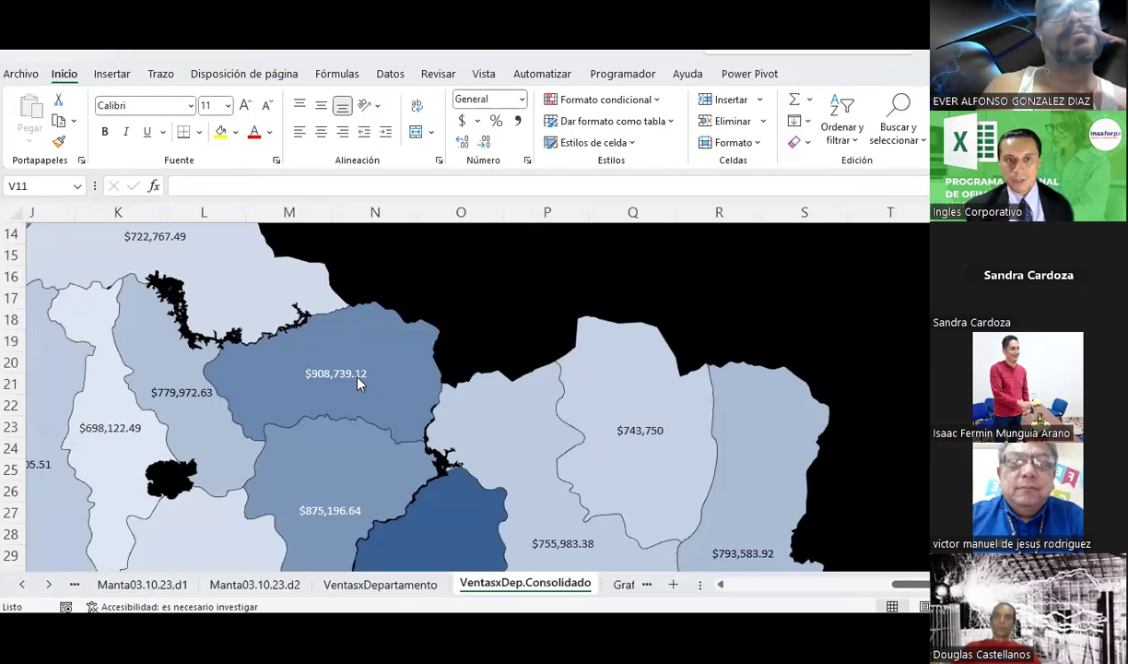
scroll(330, 293, "down", 1)
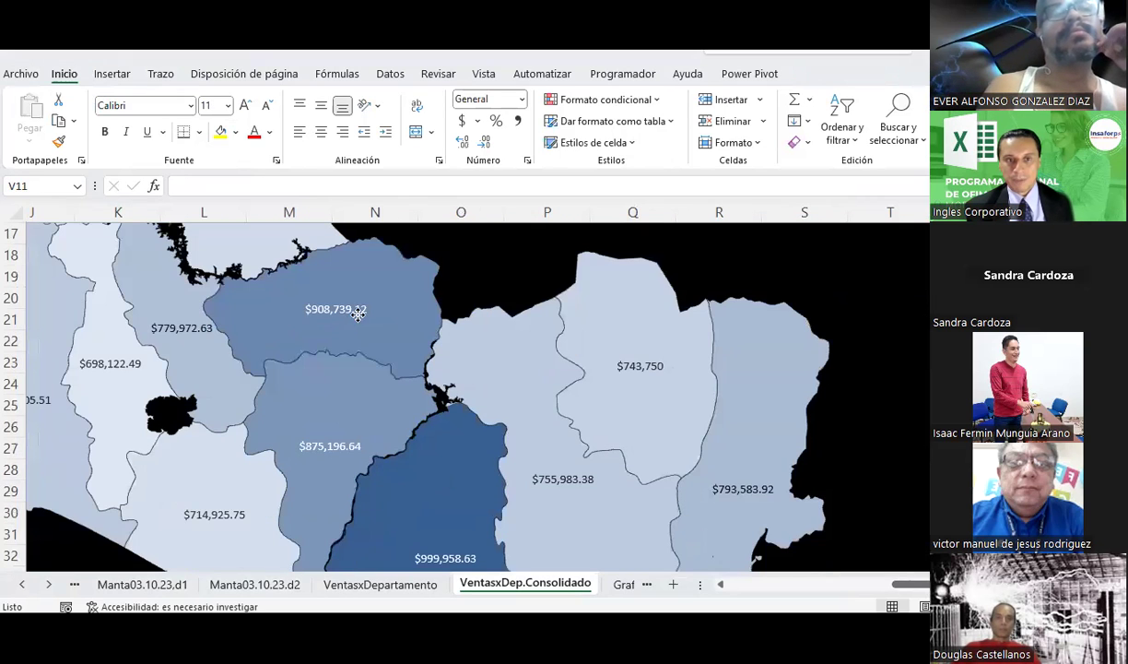
left_click(221, 132)
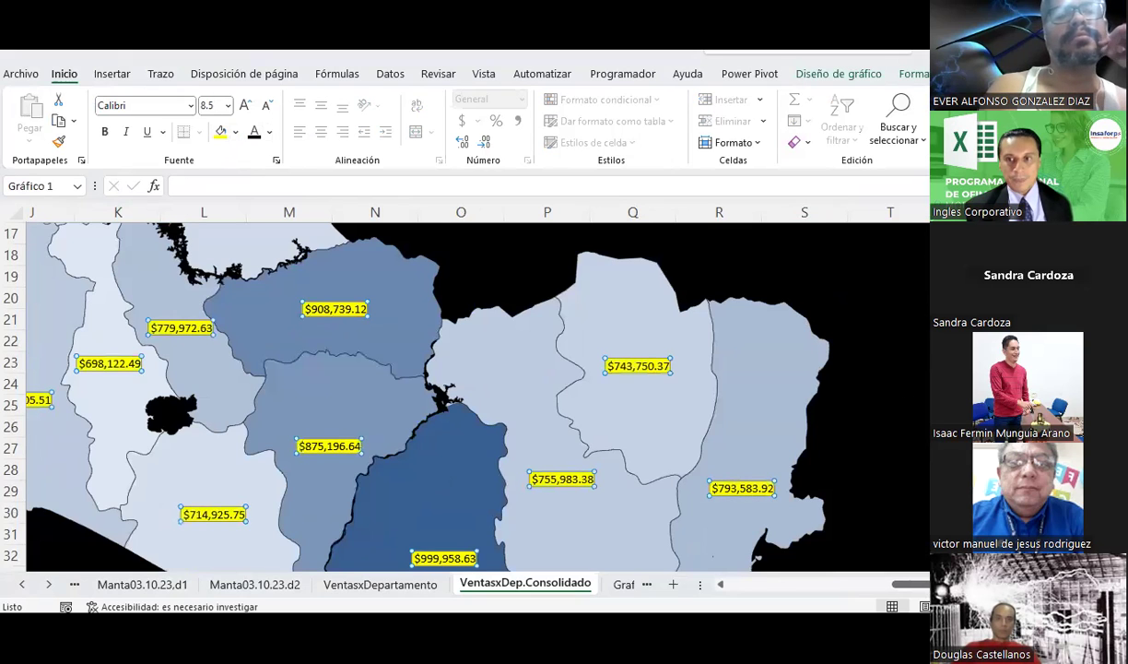
key("Escape")
scroll(422, 396, "down", 2)
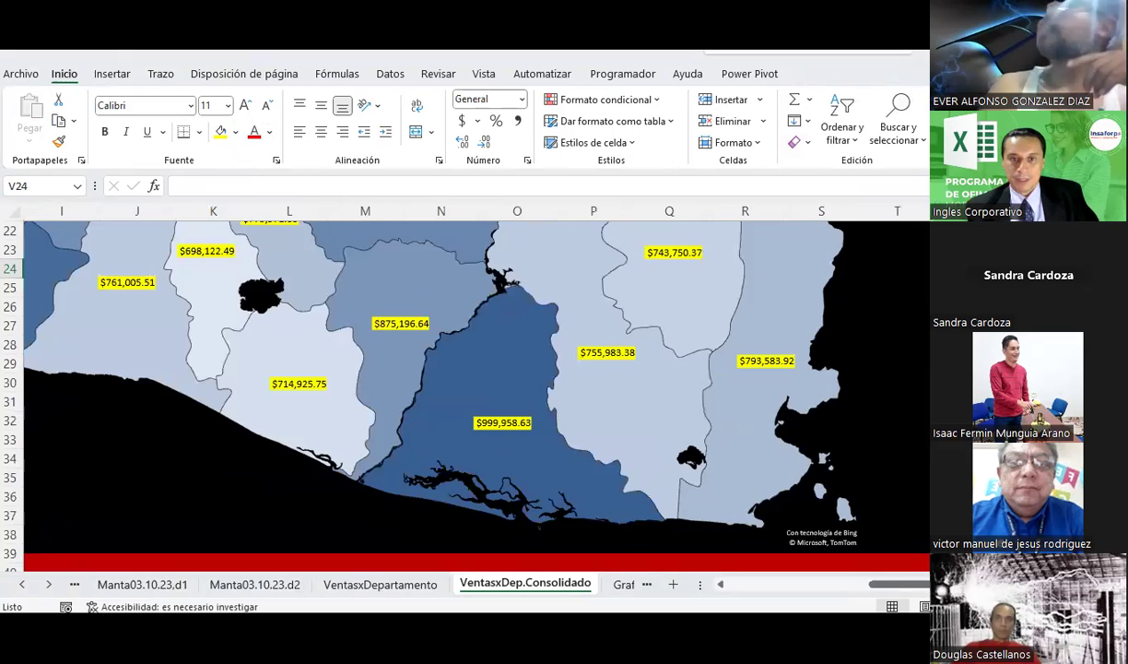
Select the map chart and review its chart elements list.
scroll(575, 428, "up", 7)
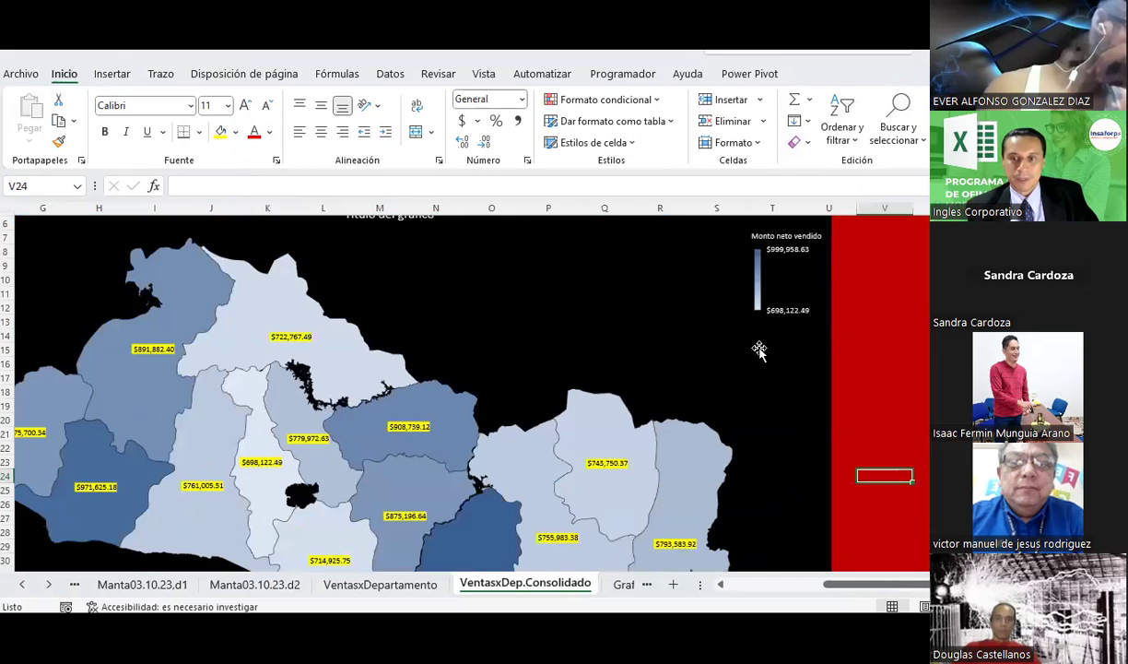
left_click(761, 352)
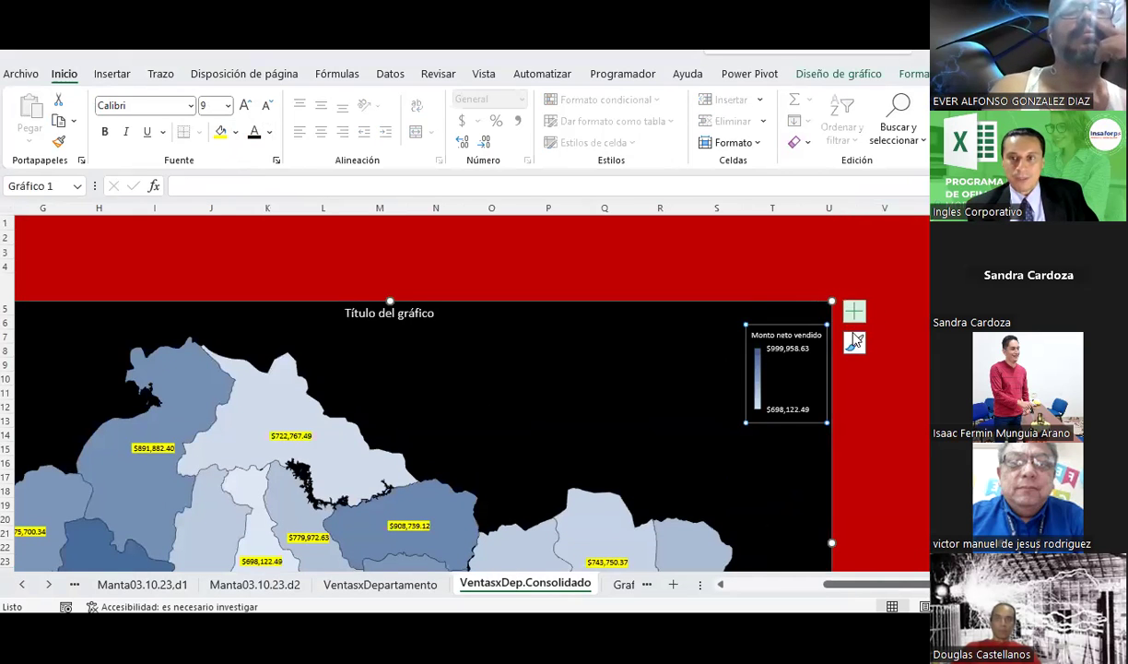
left_click(854, 313)
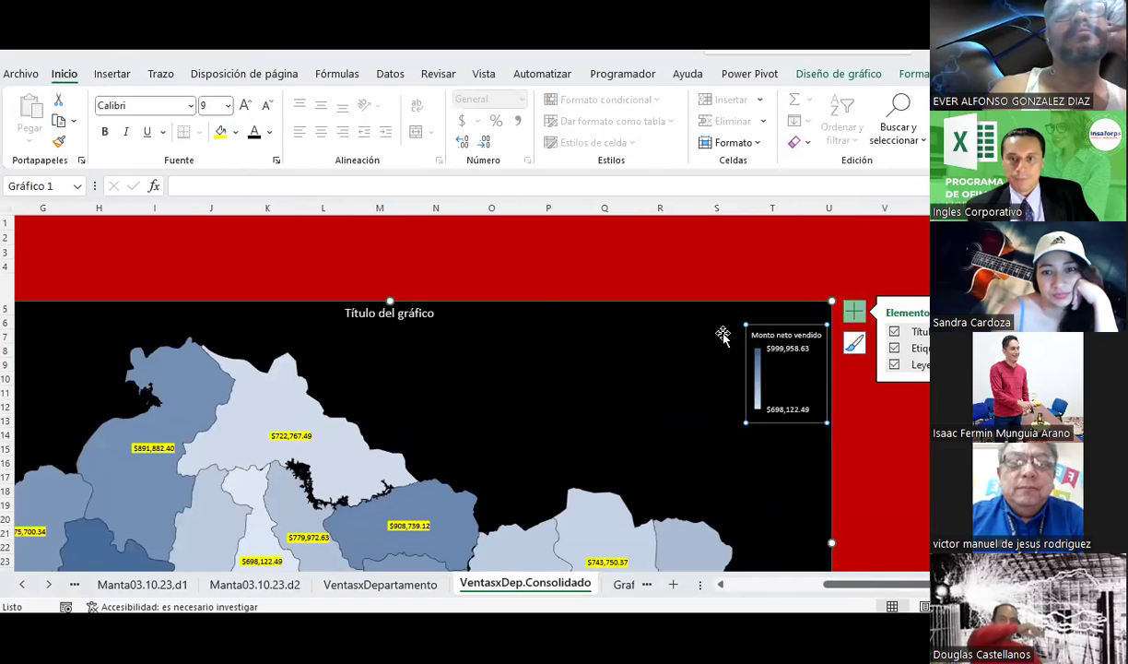
Browse Diseño rápido and Agregar elemento, then the Formato and Insertar tabs.
left_click(798, 75)
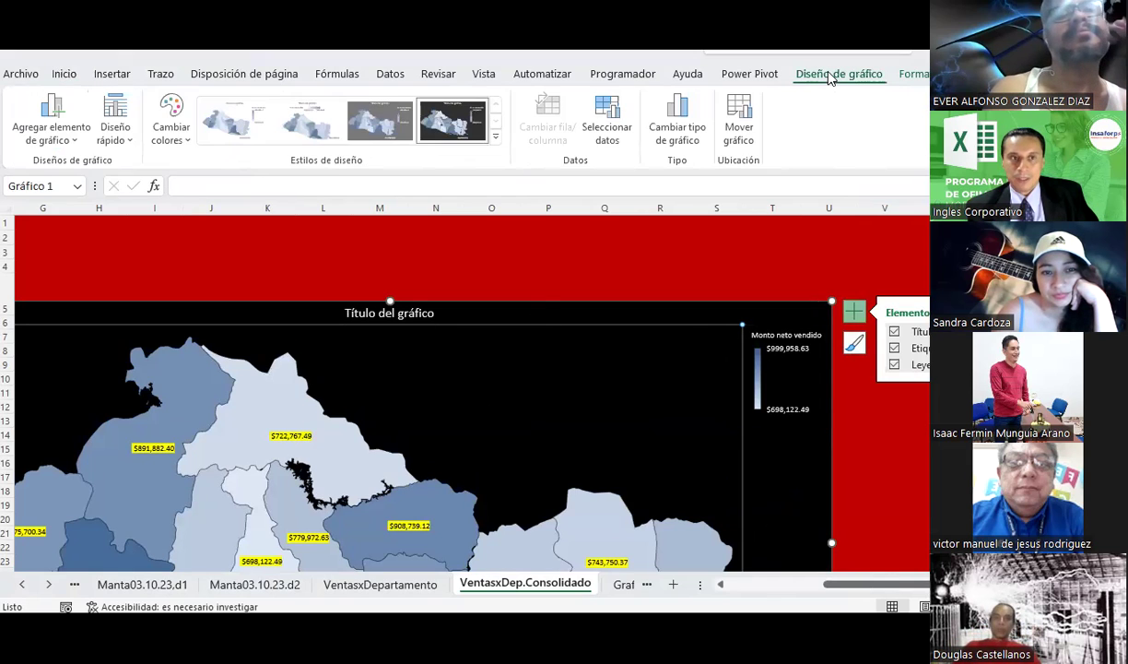
left_click(114, 129)
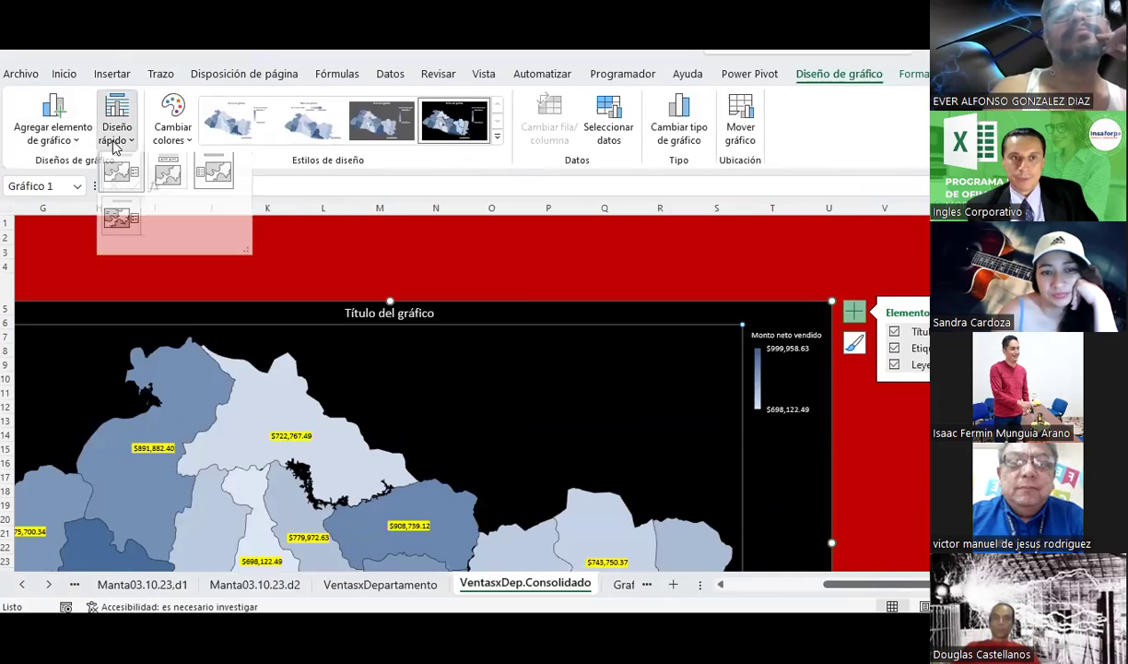
left_click(79, 142)
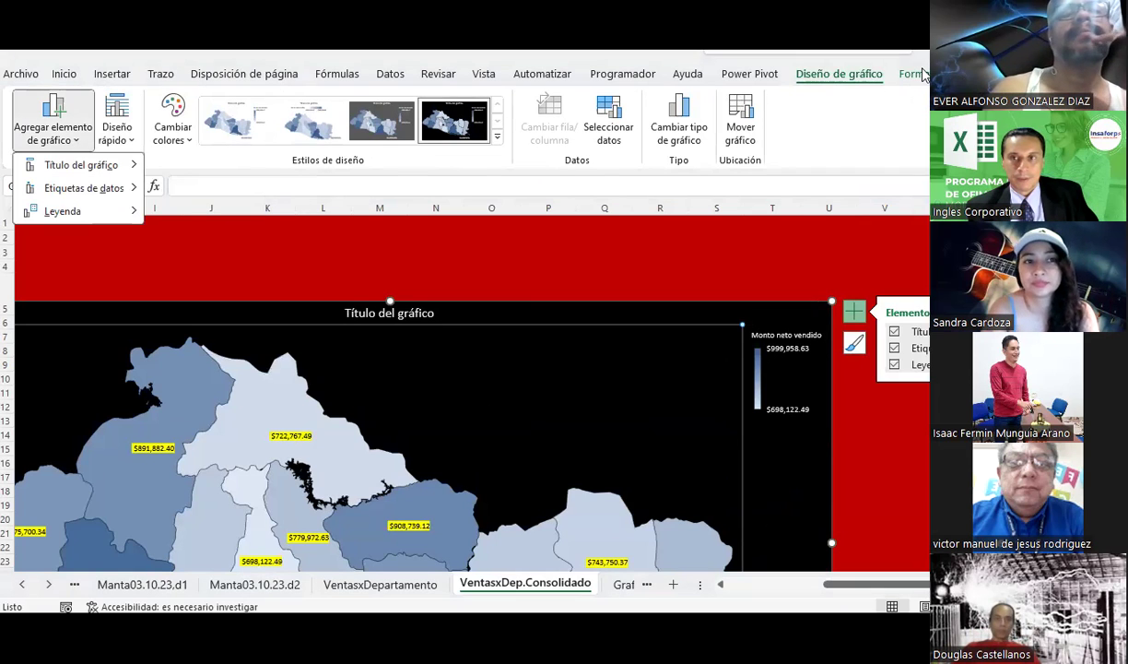
left_click(79, 142)
left_click(915, 73)
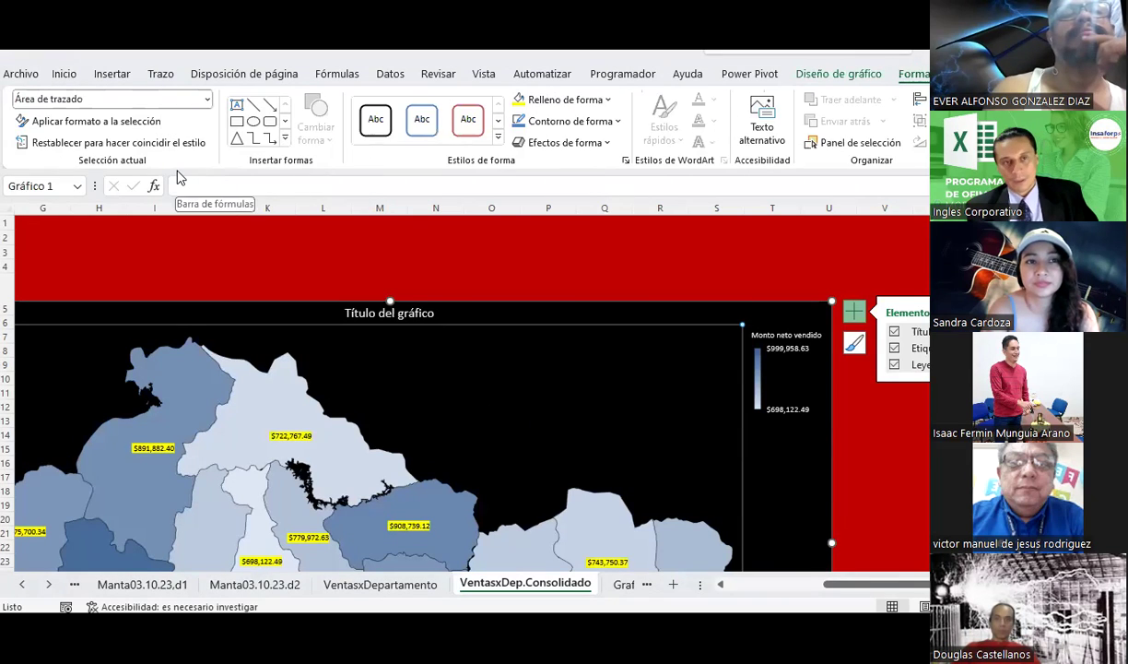
left_click(112, 74)
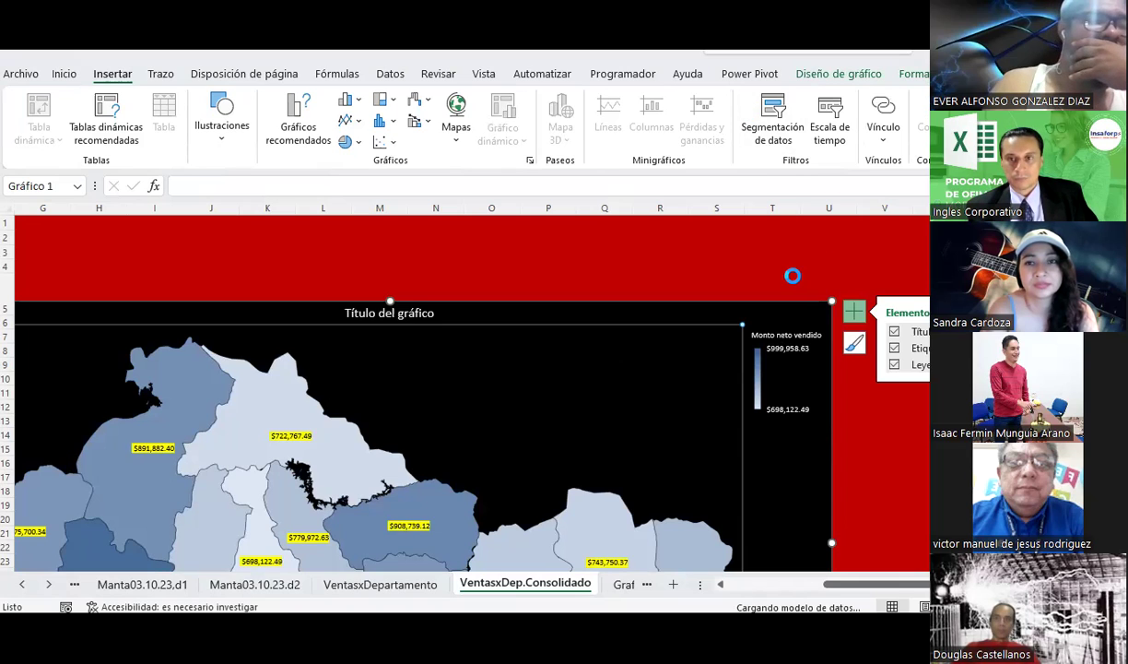
Close Conexiones existentes and insert a Departamento slicer for the sales table.
left_click(712, 505)
scroll(347, 346, "left", 3)
left_click(236, 407)
left_click(773, 111)
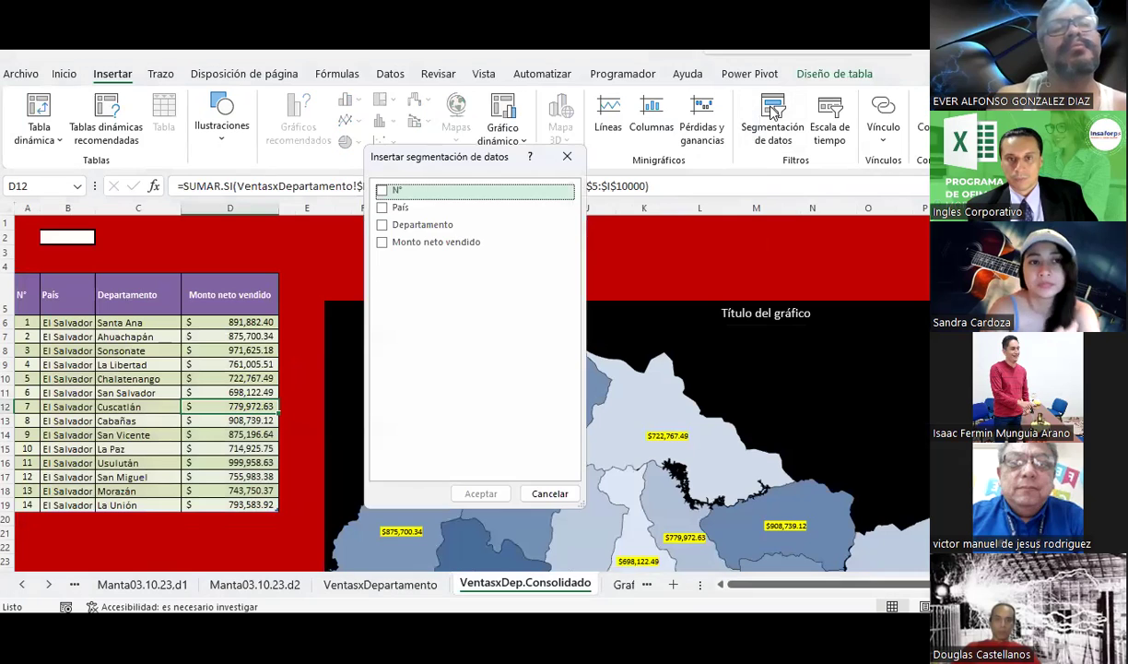
left_click(383, 224)
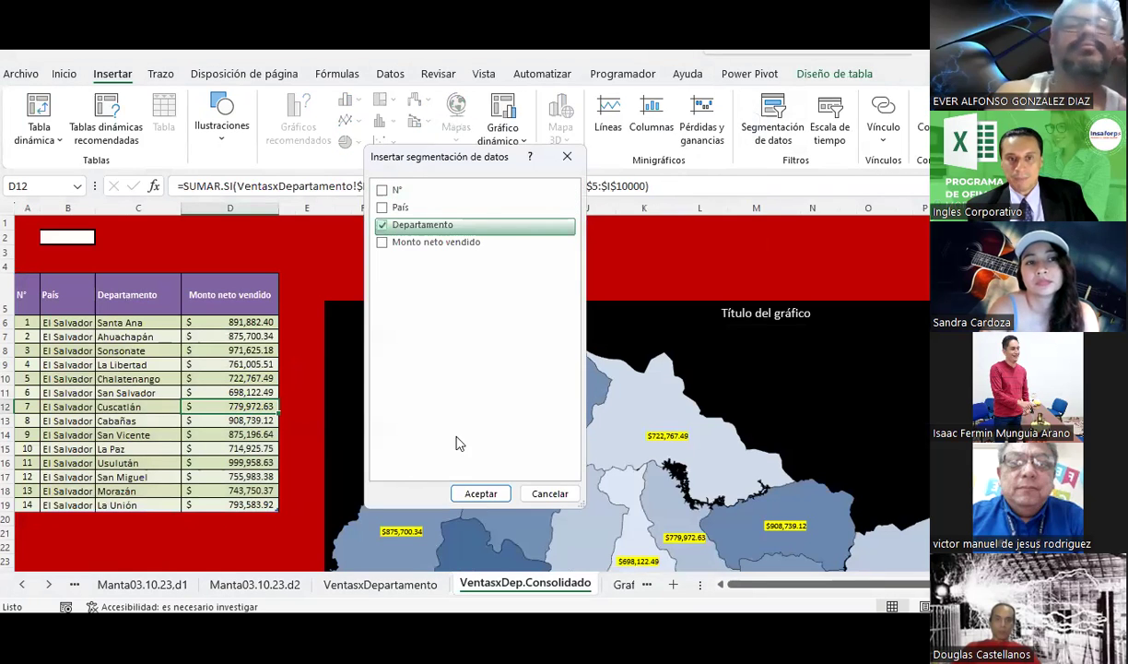
left_click(480, 495)
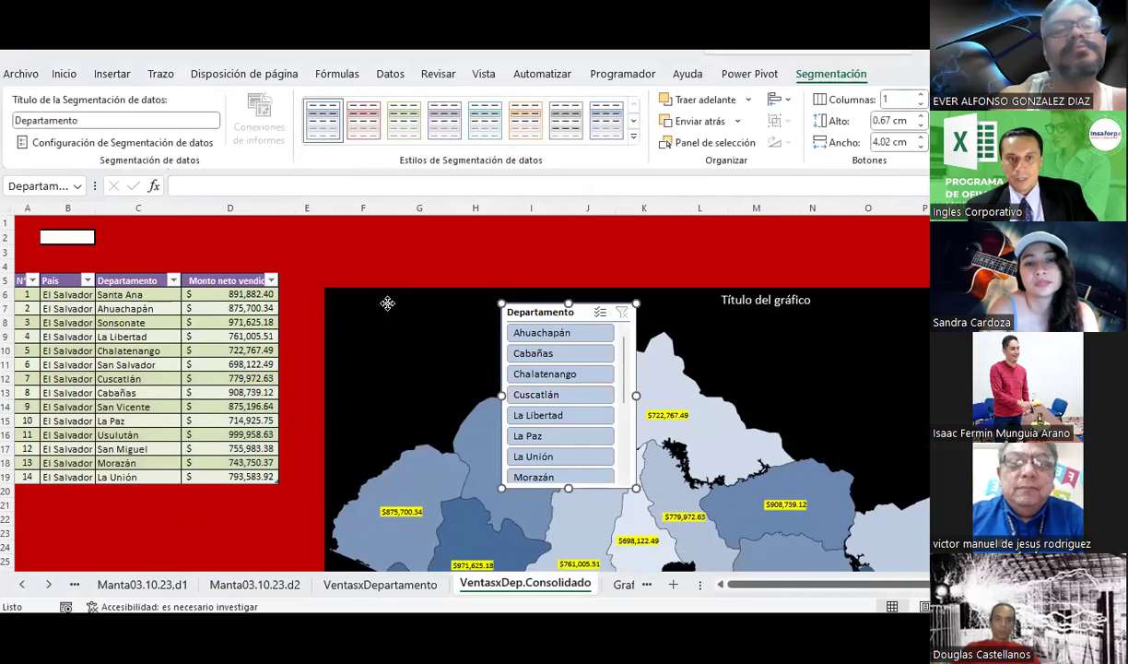
Move the slicer and filter the table and map to Ahuachapán, then Chalatenango.
left_click_drag(387, 303, 157, 364)
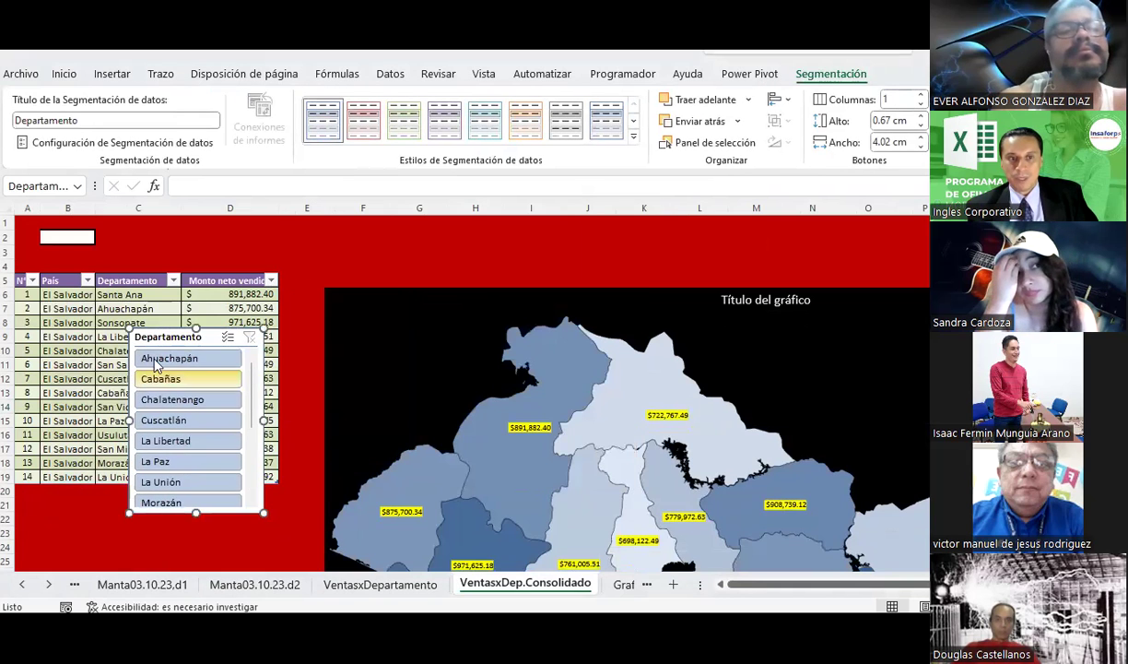
left_click(156, 361)
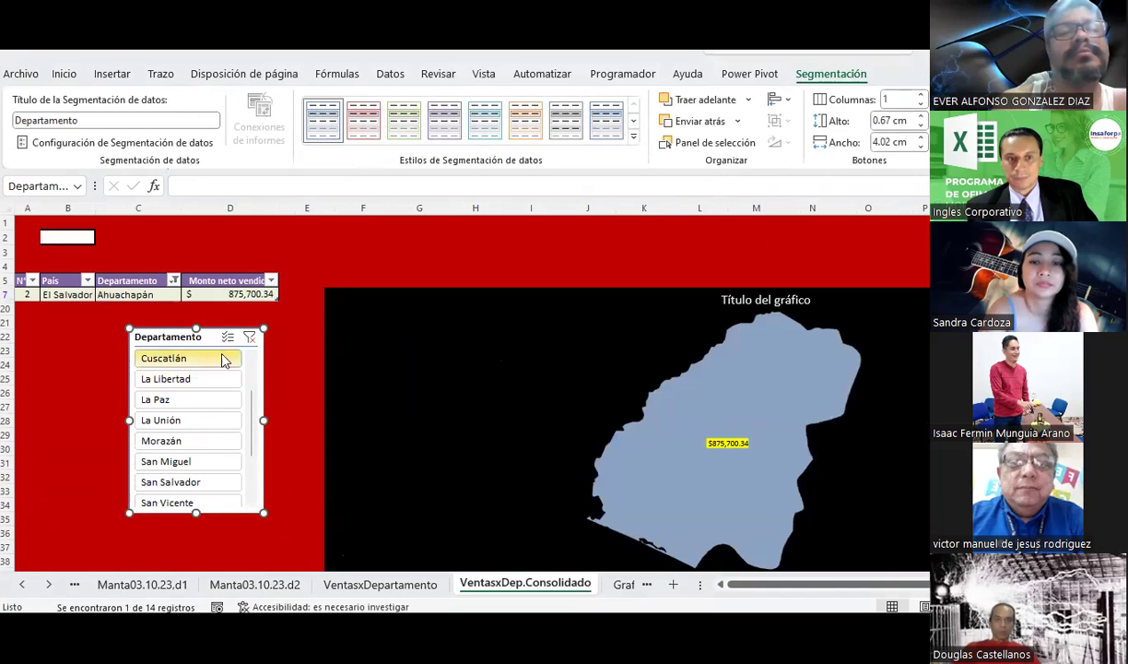
scroll(203, 470, "down", 1)
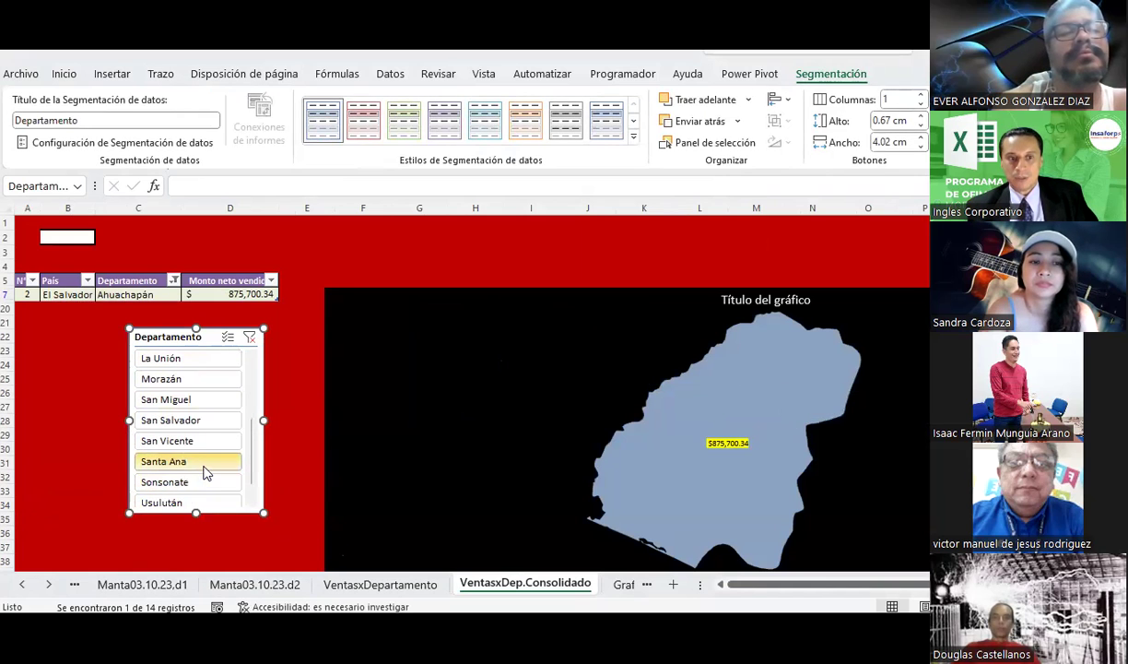
scroll(226, 451, "up", 2)
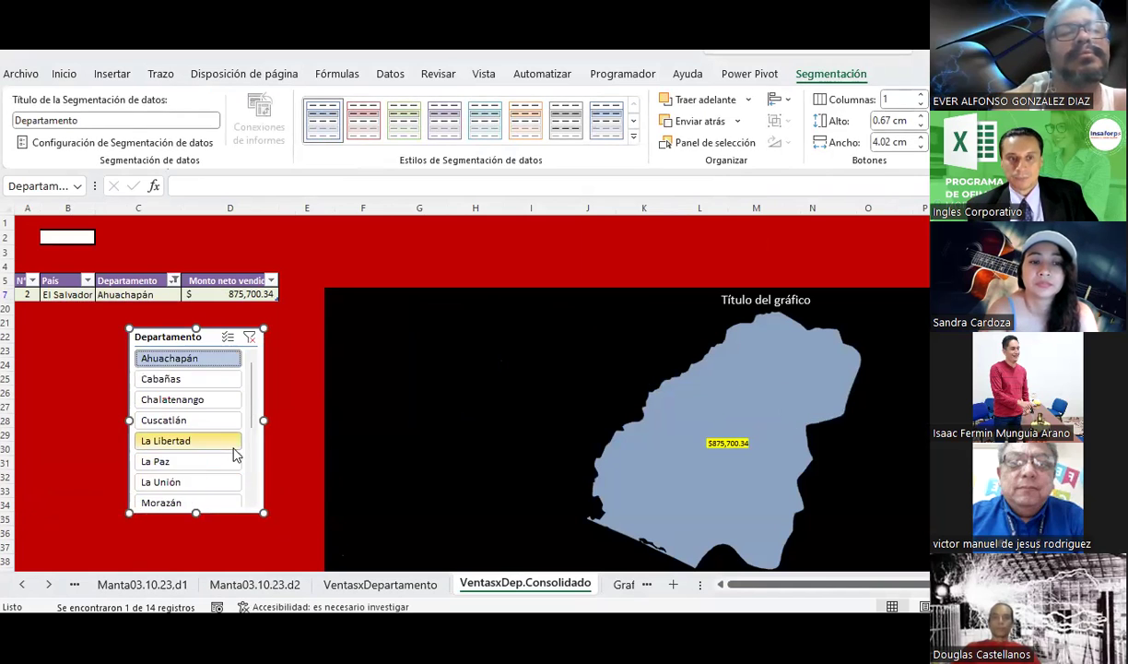
left_click(203, 399)
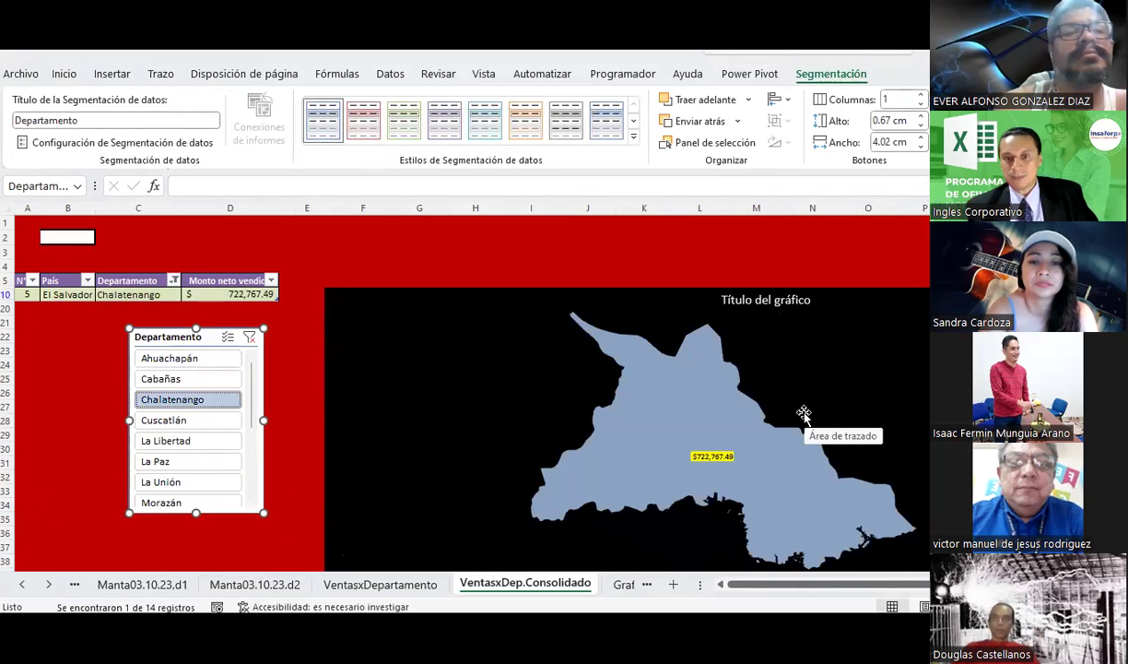
Clear the slicer filter and widen the slicer to 8.13 cm below Tabla1.
left_click(250, 337)
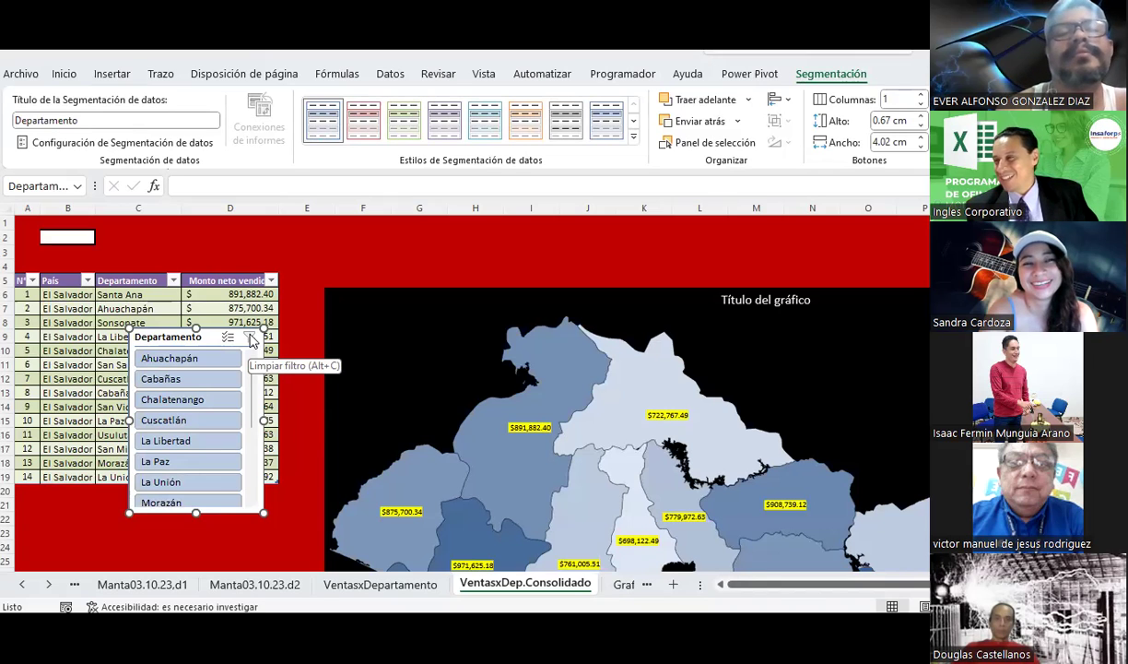
left_click_drag(265, 420, 375, 422)
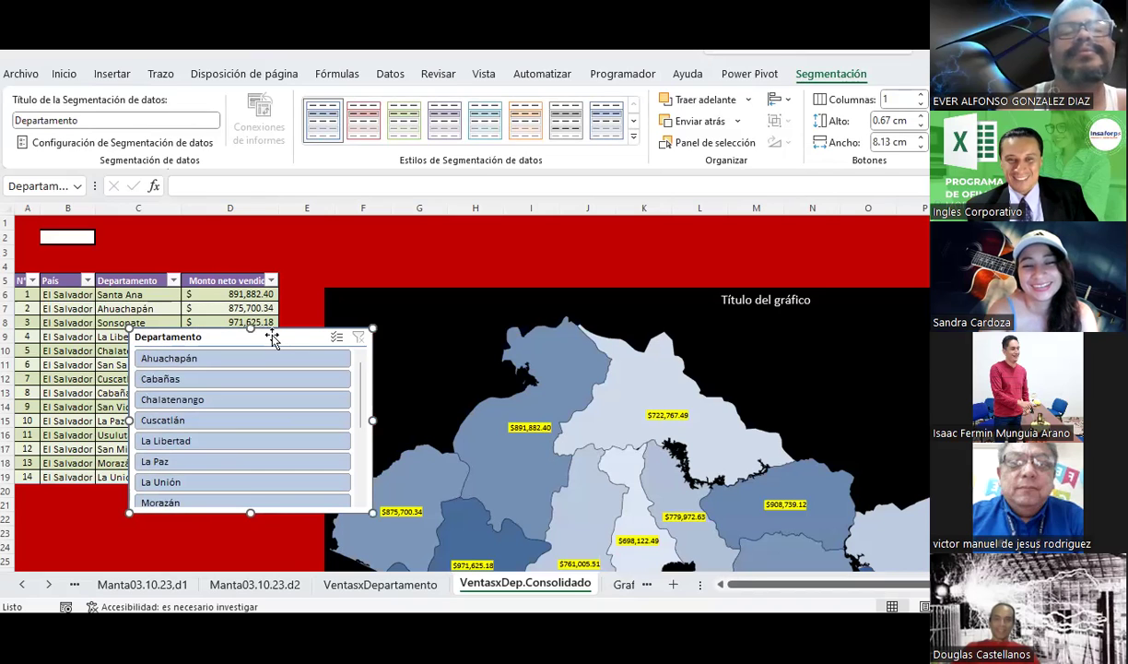
left_click_drag(275, 337, 188, 506)
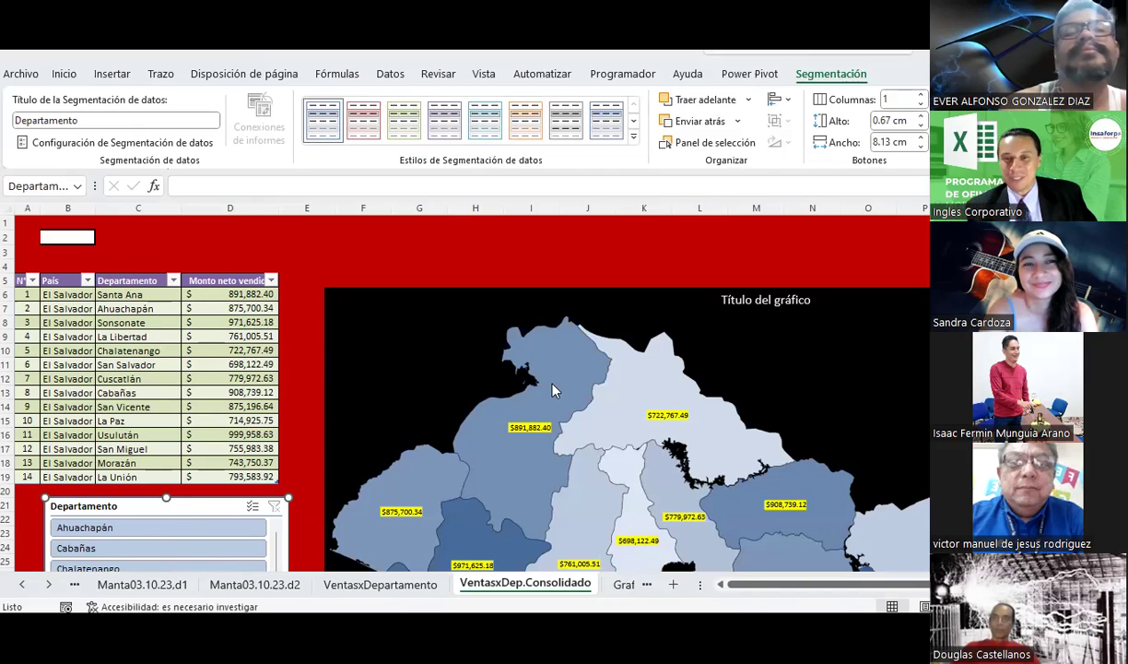
Deselect the slicer and scroll down to view Tabla1, the slicer and the map together.
left_click(801, 259)
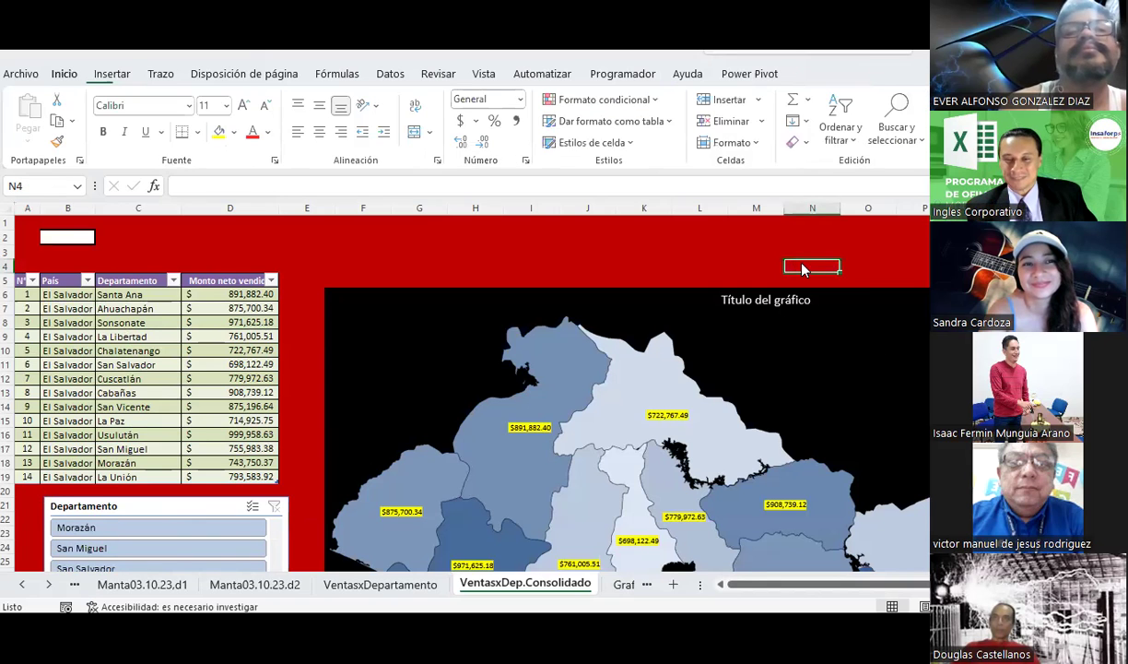
scroll(800, 266, "down", 2)
scroll(800, 265, "down", 1)
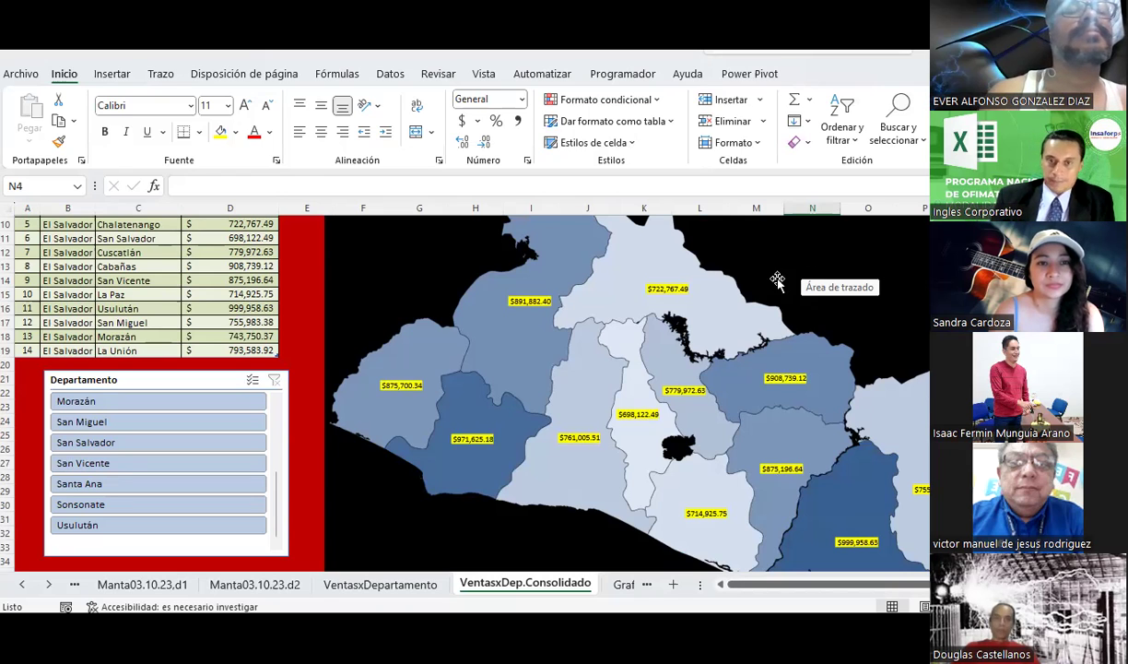
scroll(743, 267, "down", 1, "ctrl")
scroll(842, 335, "down", 1, "ctrl")
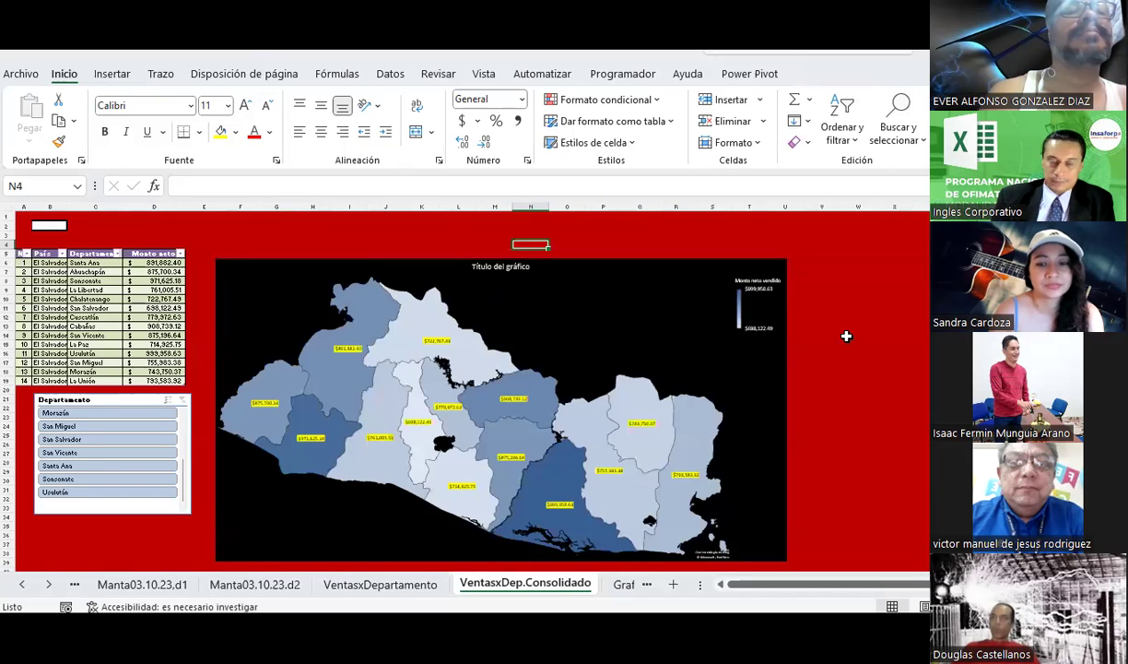
Copy the empty cell W14 beside the El Salvador map chart.
left_click(846, 336)
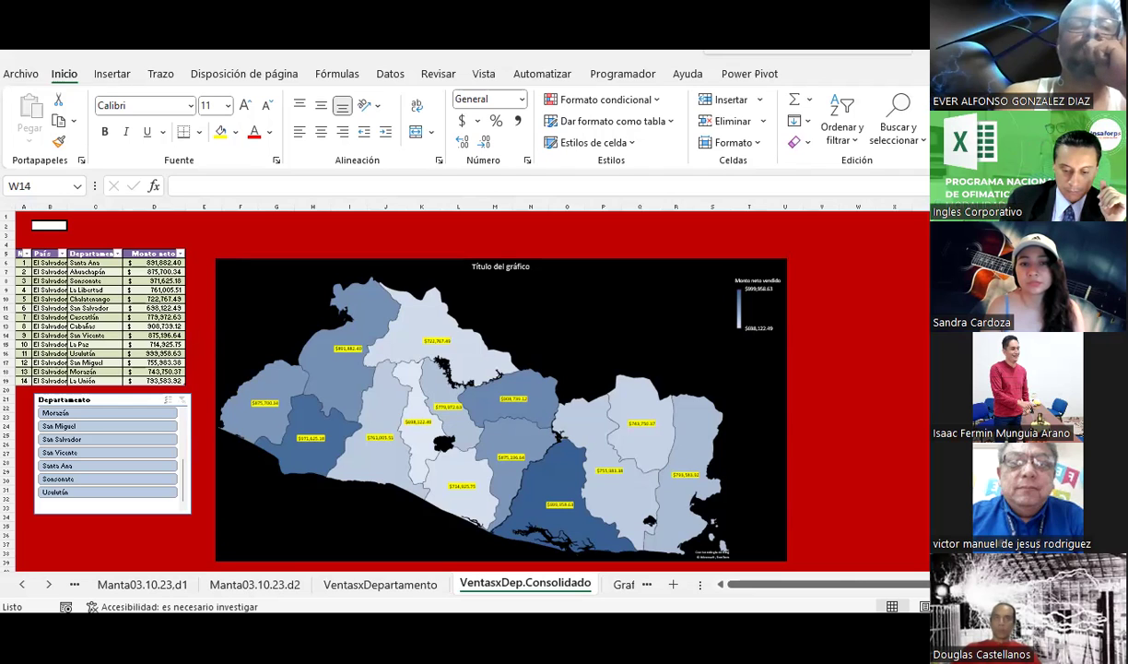
key("ctrl+c")
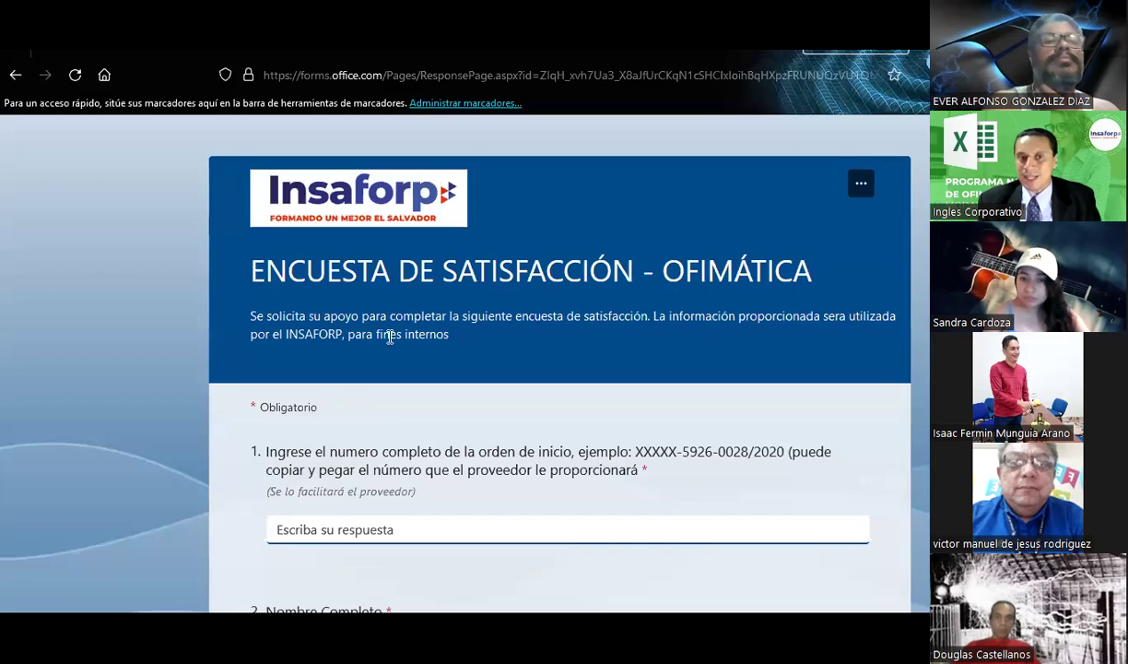
Paste the course's start-order number into question 1's answer box.
left_click(351, 527)
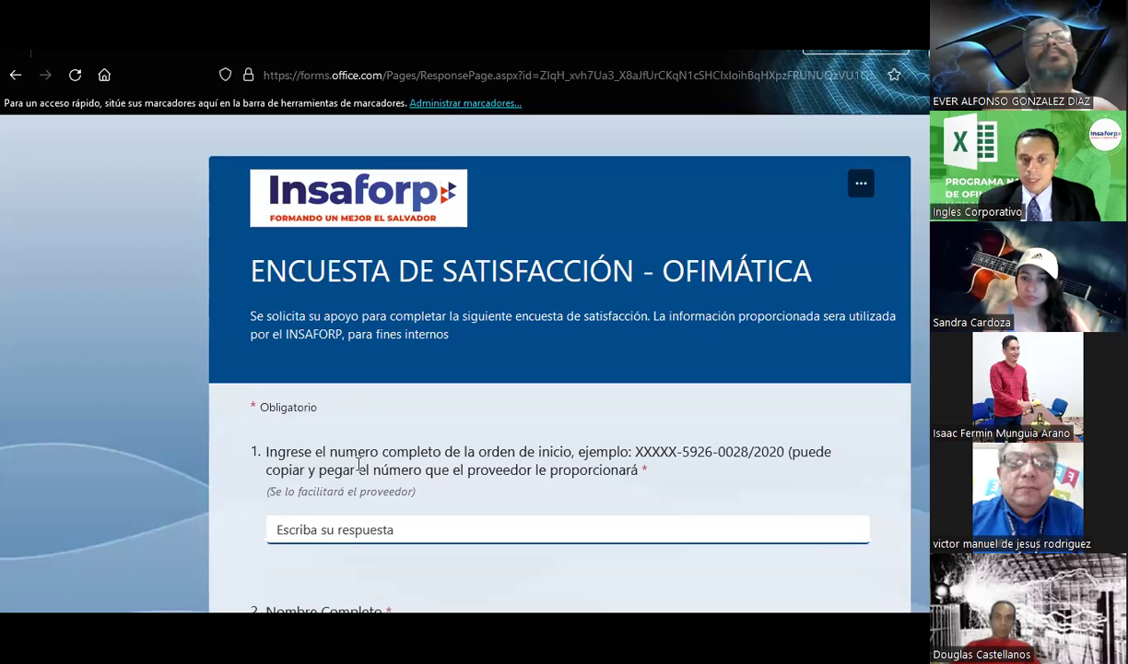
scroll(351, 526, "down", 1)
scroll(358, 463, "down", 1)
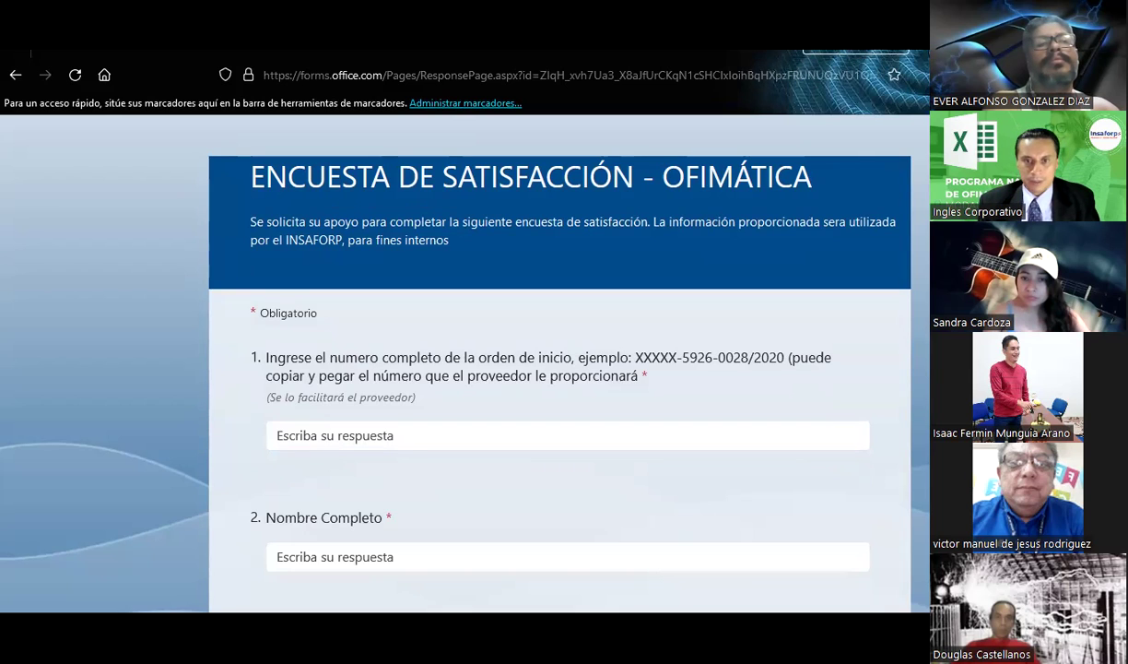
left_click(455, 426)
key("ctrl+v")
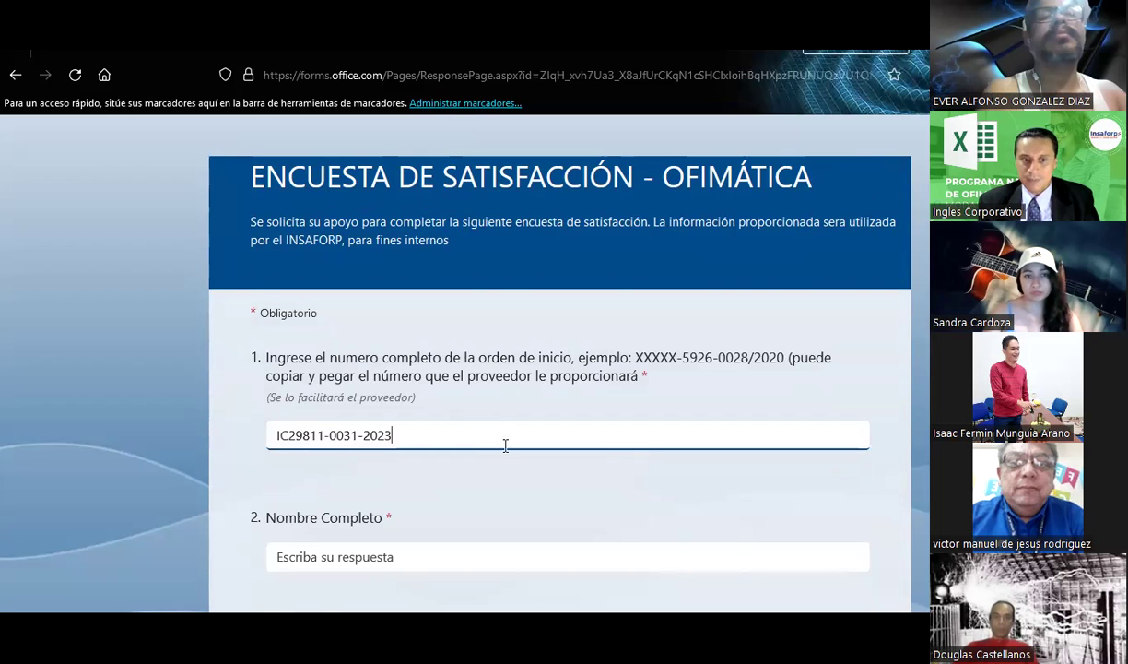
Enter 'EXCEL INTERMEDIO' as the answer to Nombre del curso.
scroll(504, 443, "down", 2)
left_click(505, 372)
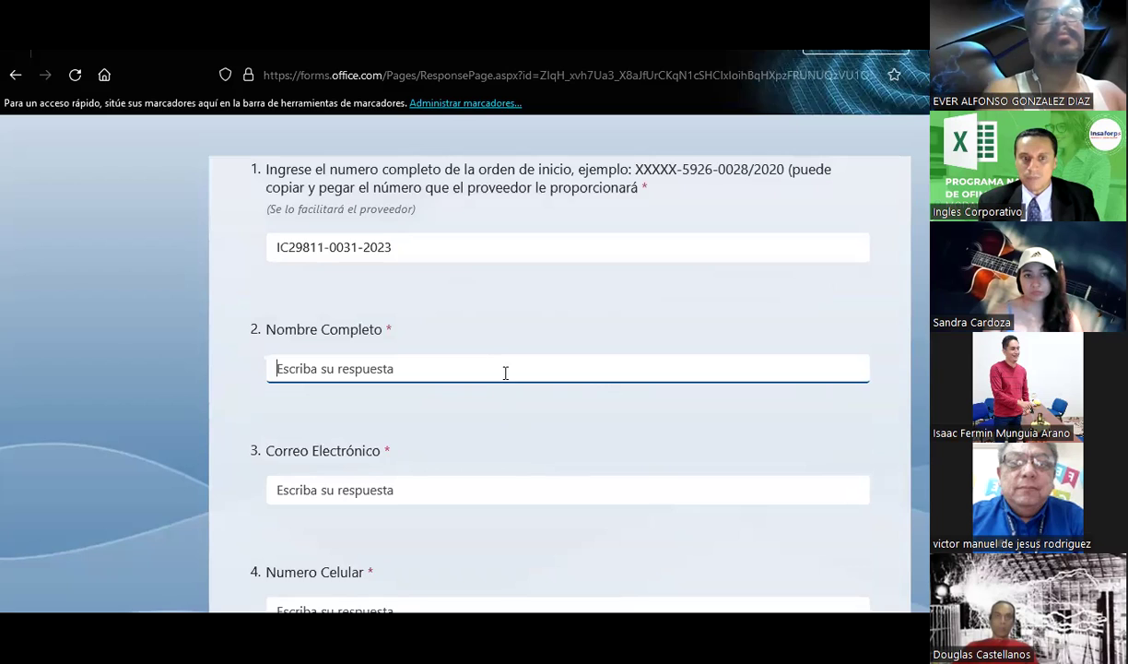
scroll(486, 368, "down", 1)
left_click(485, 386)
left_click(431, 506)
scroll(456, 473, "down", 2)
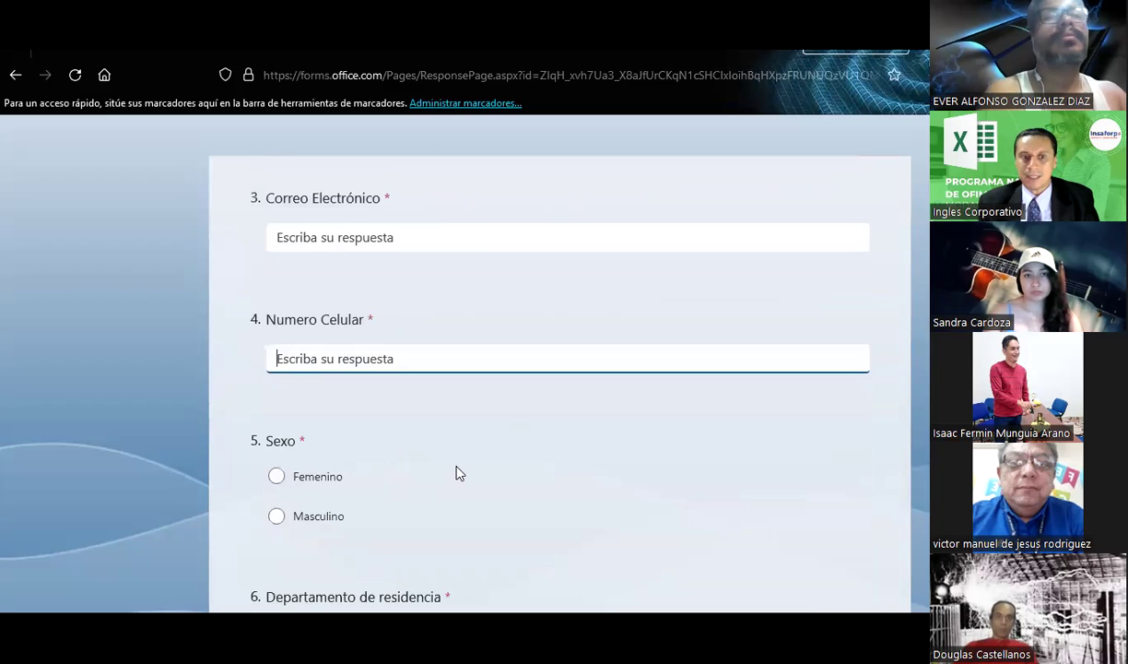
scroll(461, 443, "down", 1)
scroll(455, 415, "down", 1)
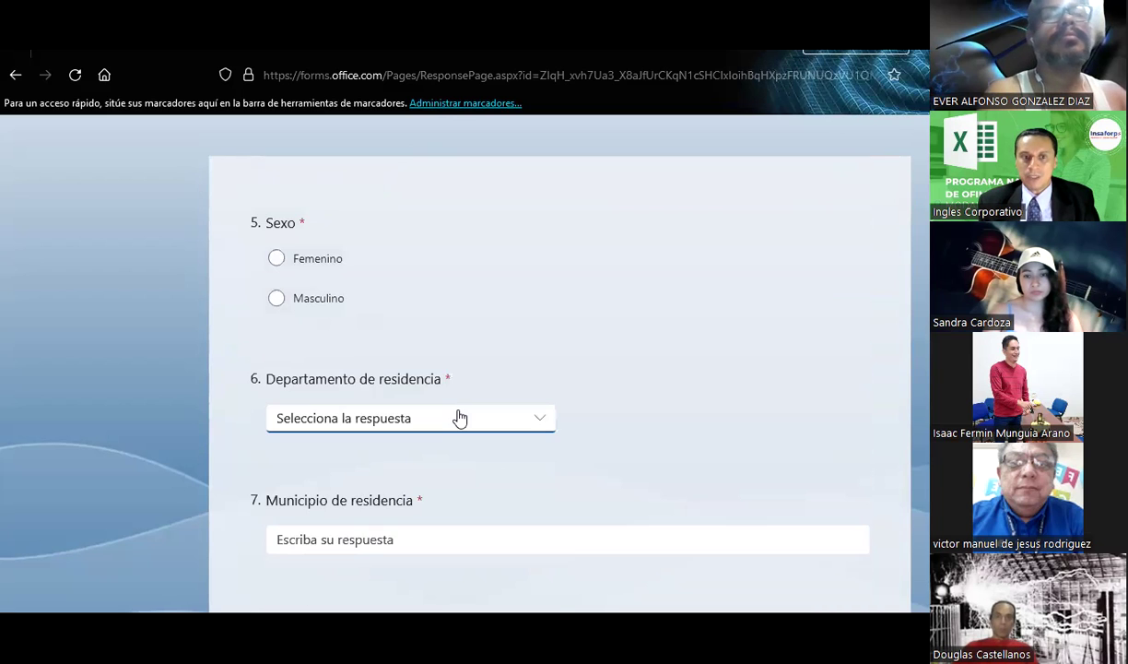
scroll(456, 415, "down", 1)
scroll(461, 417, "down", 1)
scroll(461, 416, "down", 1)
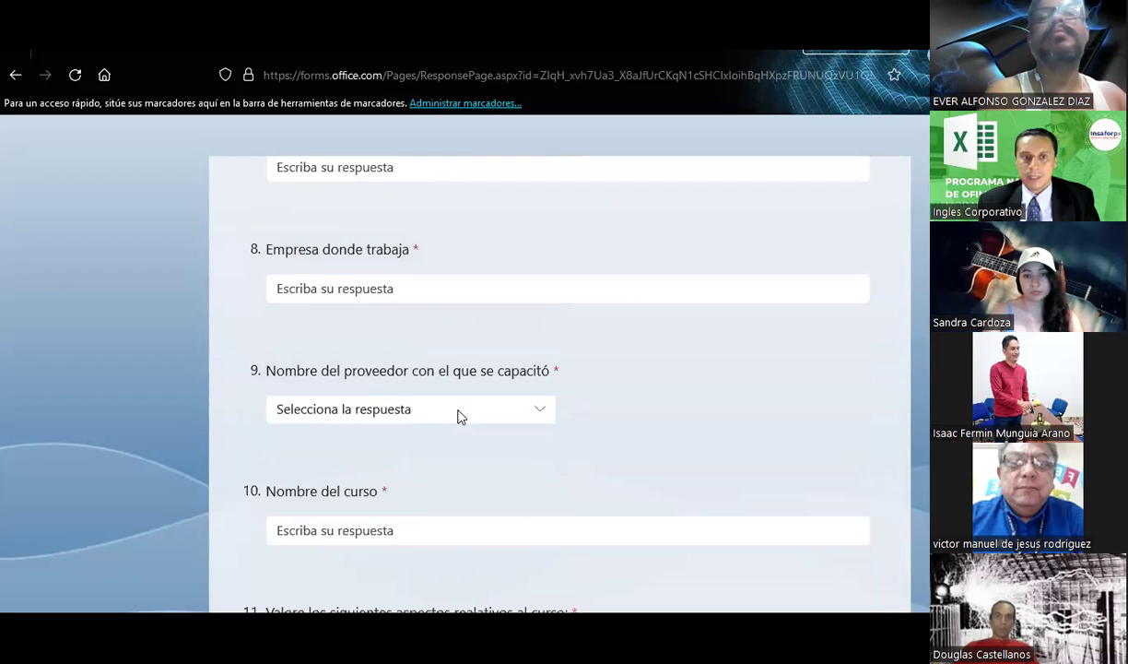
scroll(461, 417, "down", 1)
scroll(461, 417, "down", 1)
left_click(423, 335)
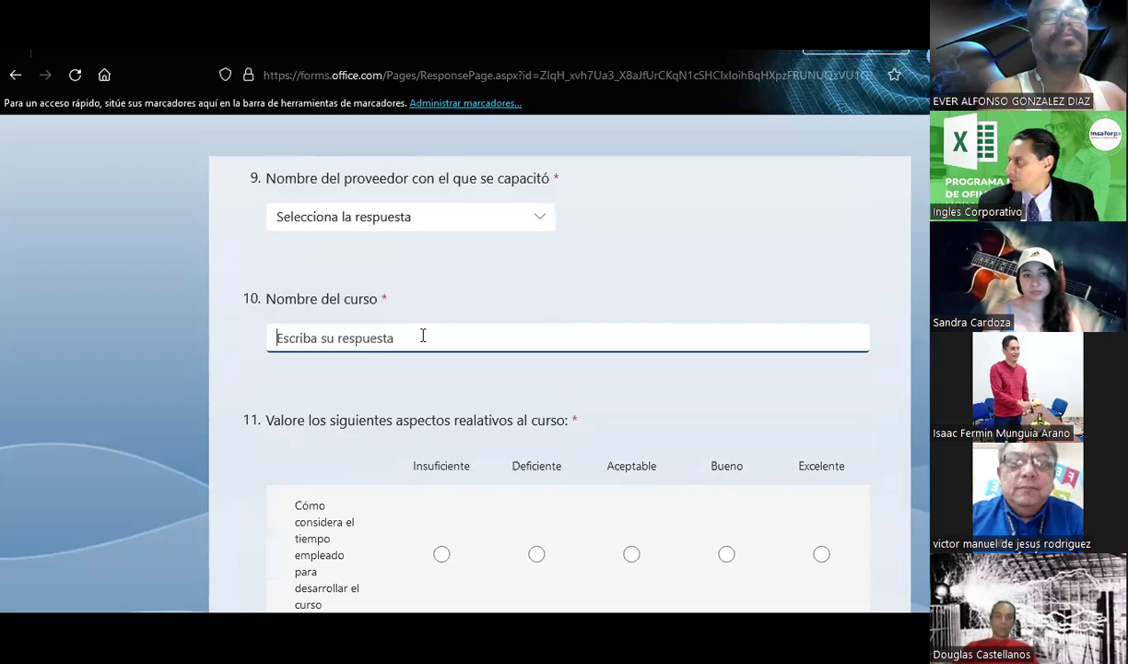
type("EXCEL INTERMEDIO")
scroll(423, 337, "down", 5)
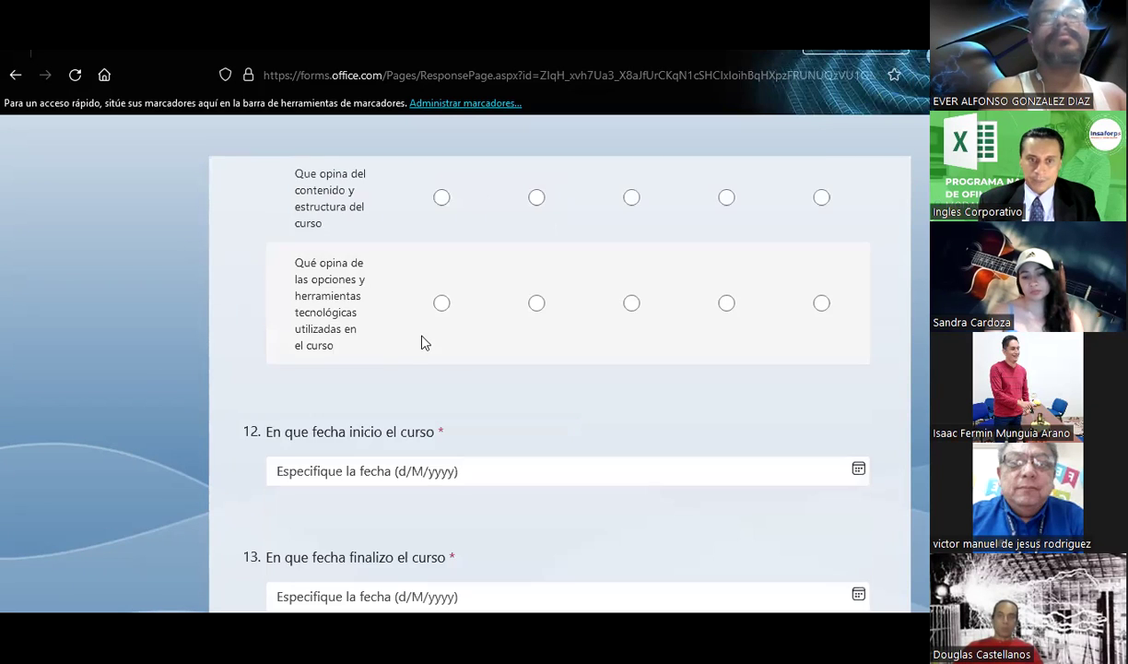
scroll(423, 341, "down", 3)
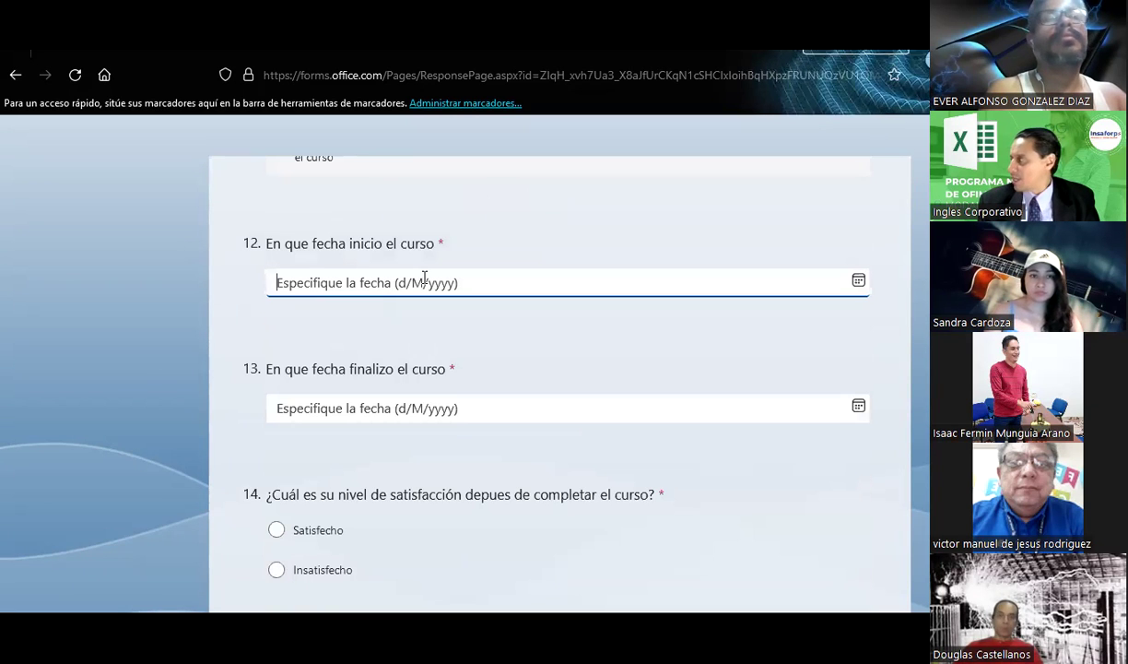
Set the course start date to 26 September 2023 and end date to 23 October 2023.
left_click(424, 279)
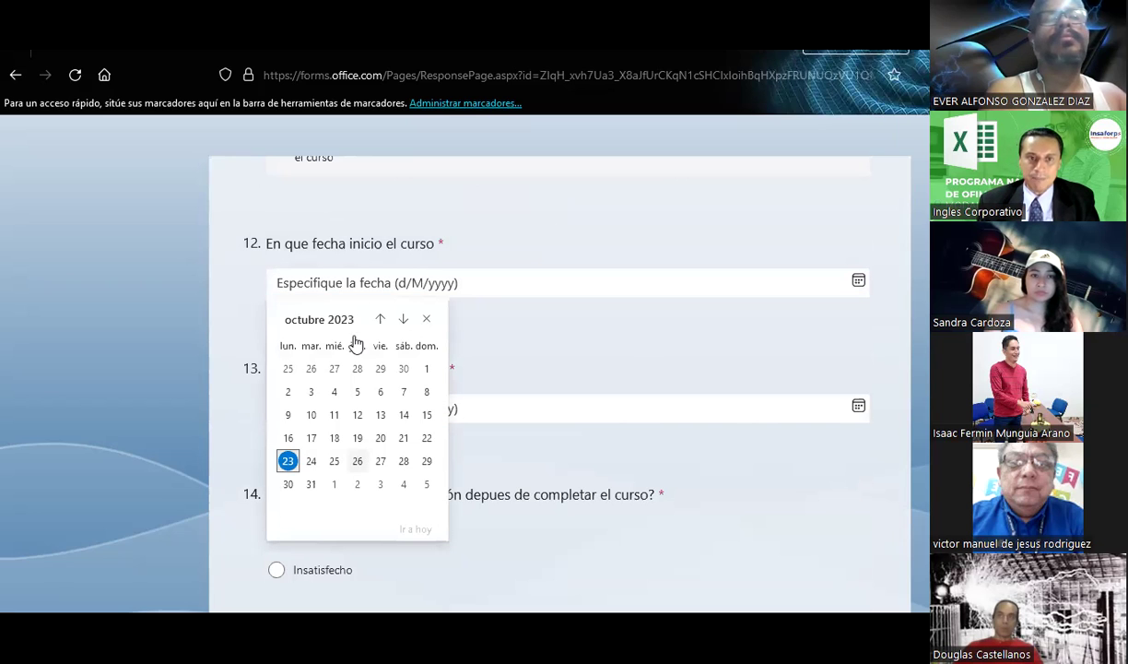
left_click(380, 319)
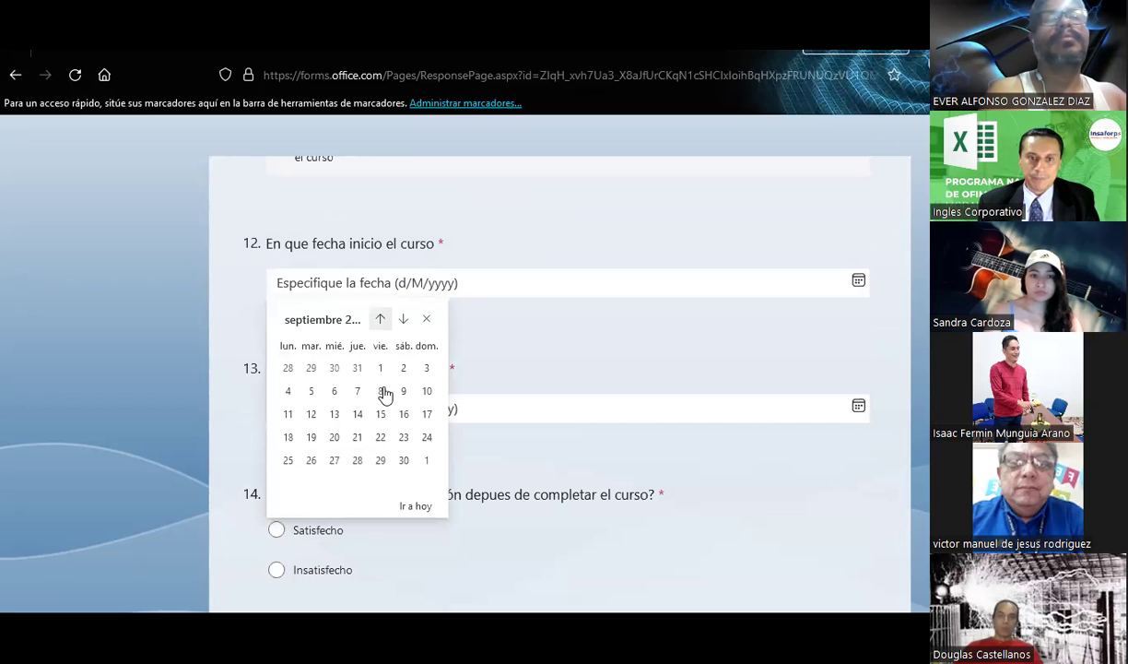
left_click(311, 460)
left_click(308, 398)
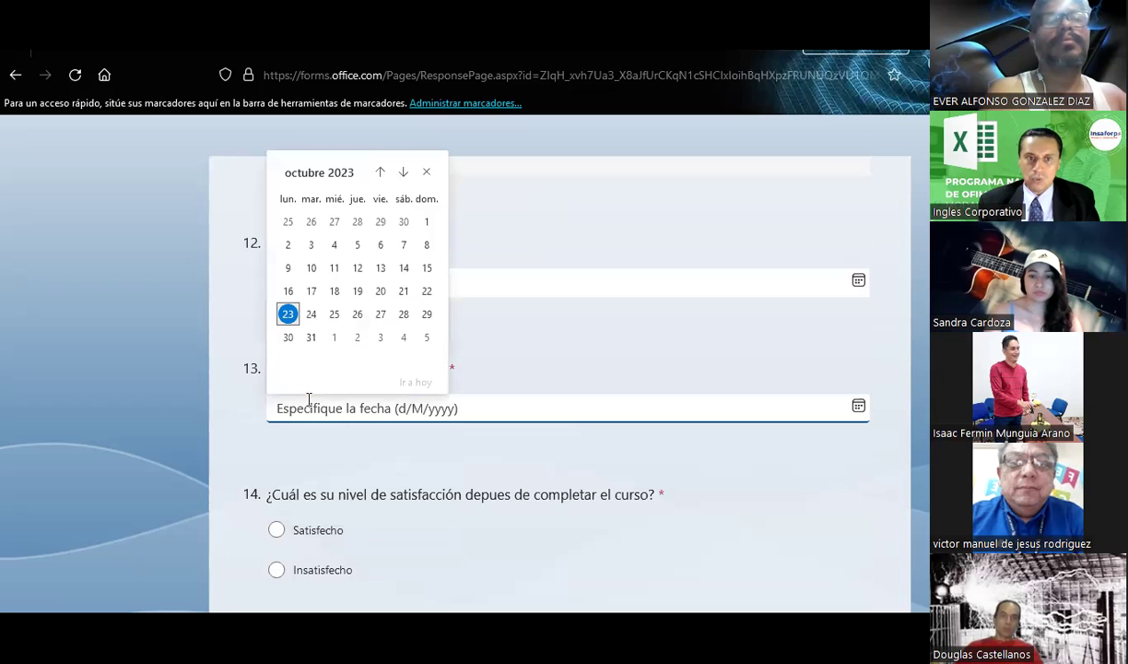
left_click(287, 315)
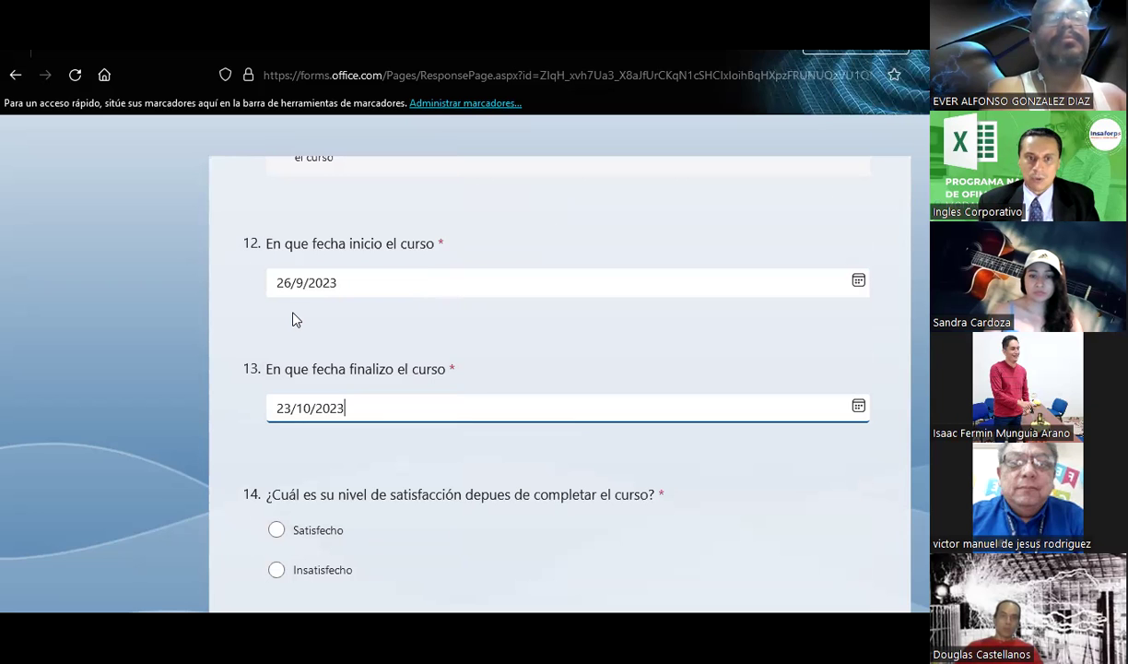
Choose REGAL PRODUCTS INC. EL SALVADOR as question 9's training provider.
scroll(295, 318, "down", 1)
scroll(295, 318, "down", 2)
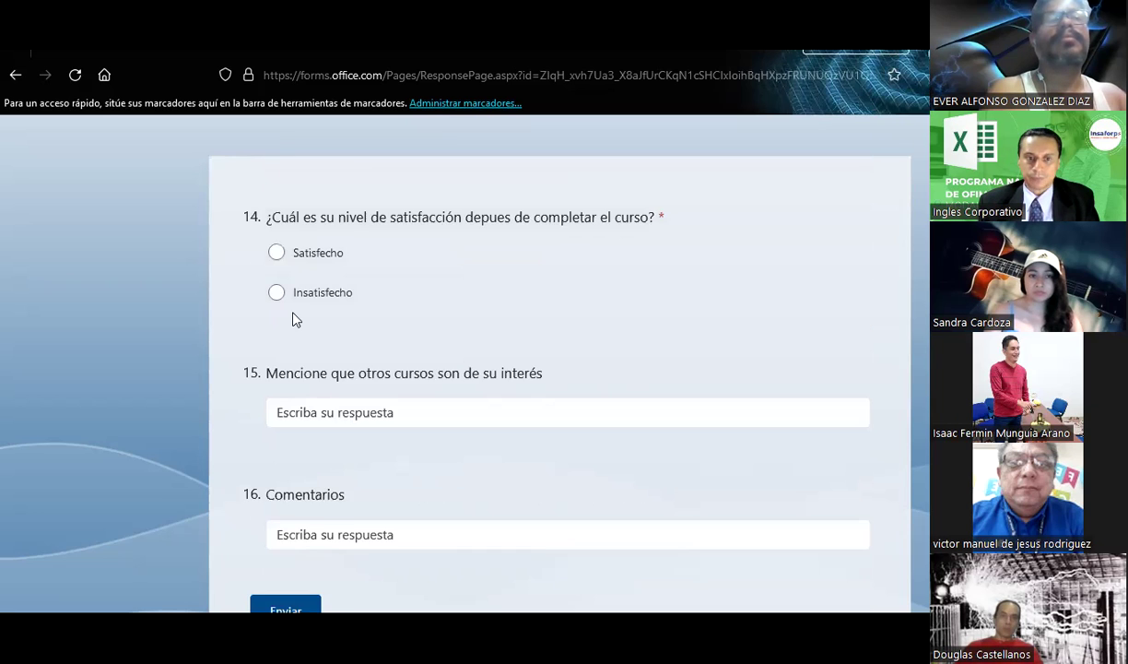
scroll(293, 314, "down", 1)
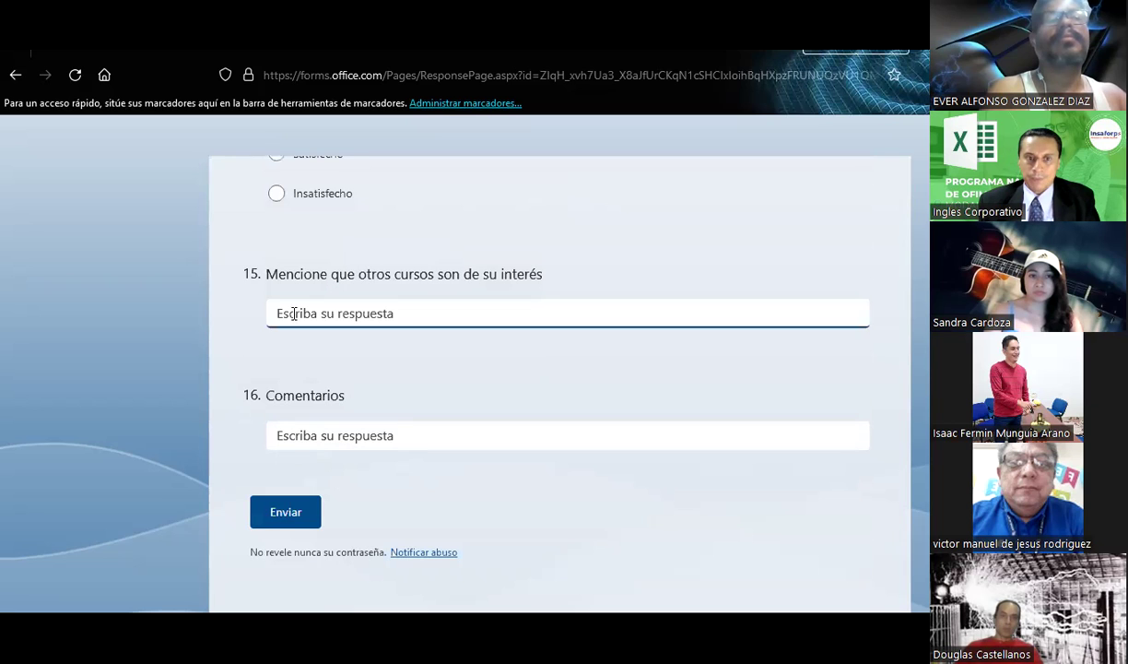
scroll(312, 379, "up", 3)
scroll(313, 379, "up", 1)
scroll(313, 379, "up", 2)
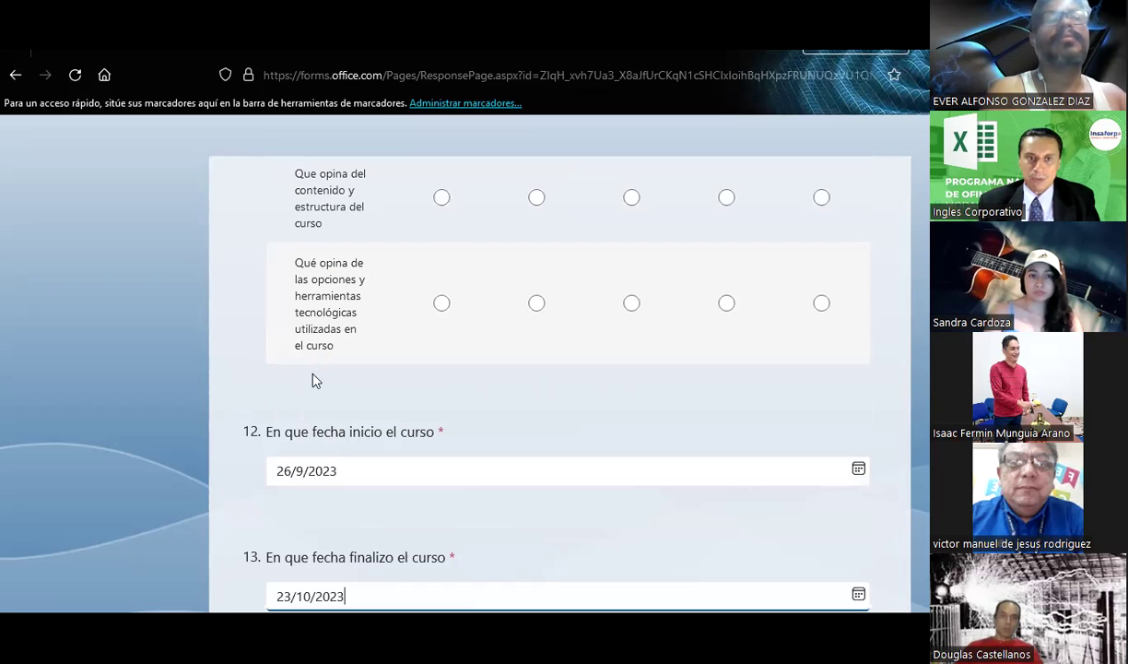
scroll(313, 380, "up", 2)
scroll(312, 380, "up", 3)
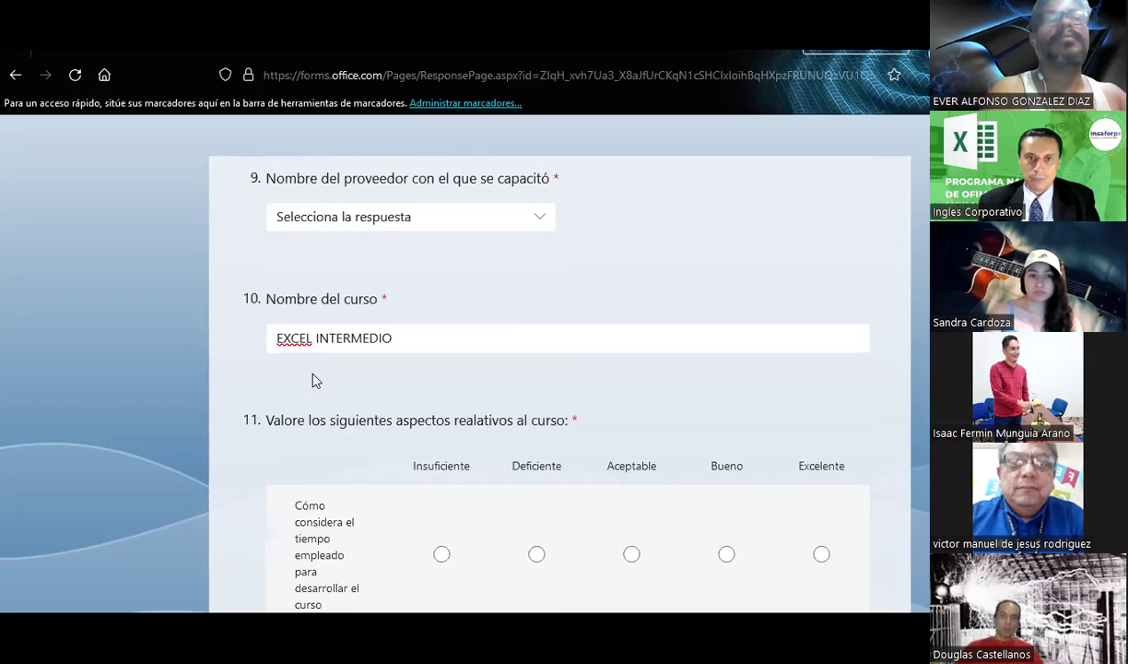
scroll(313, 380, "up", 1)
left_click(322, 322)
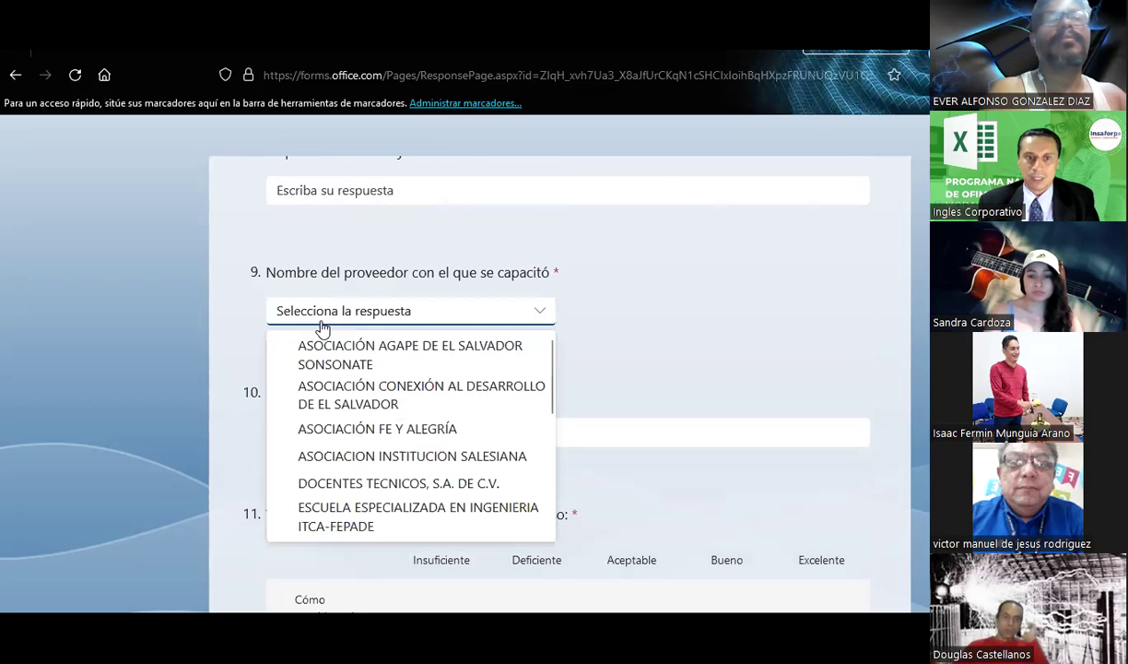
left_click(355, 389)
left_click(350, 323)
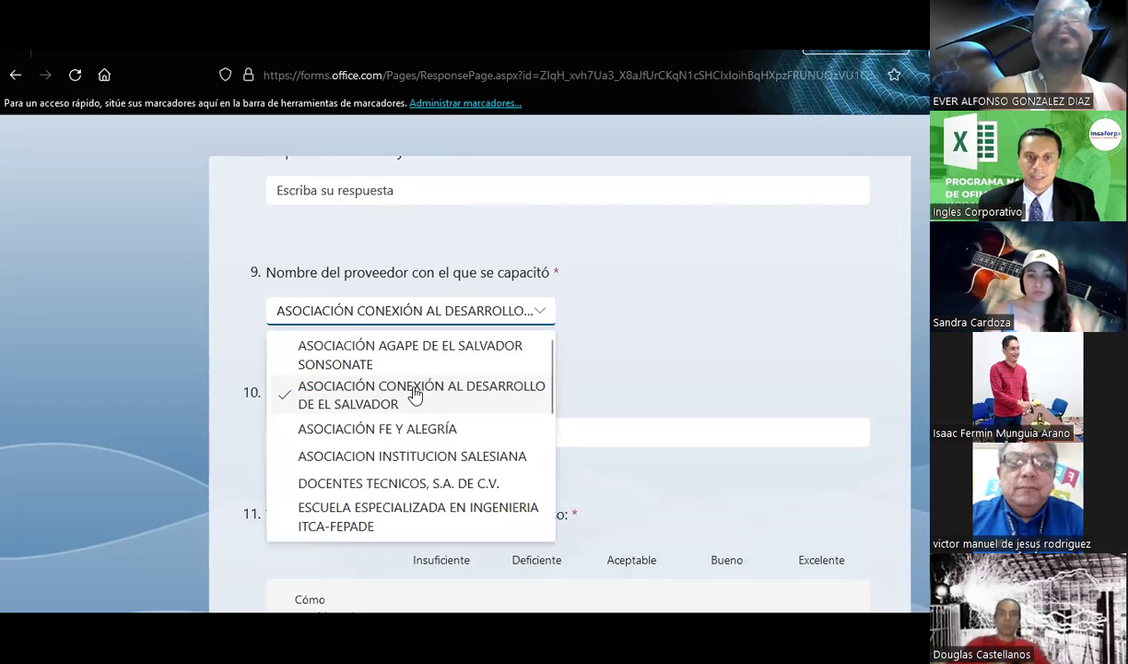
scroll(376, 456, "down", 5)
left_click(377, 473)
left_click(658, 330)
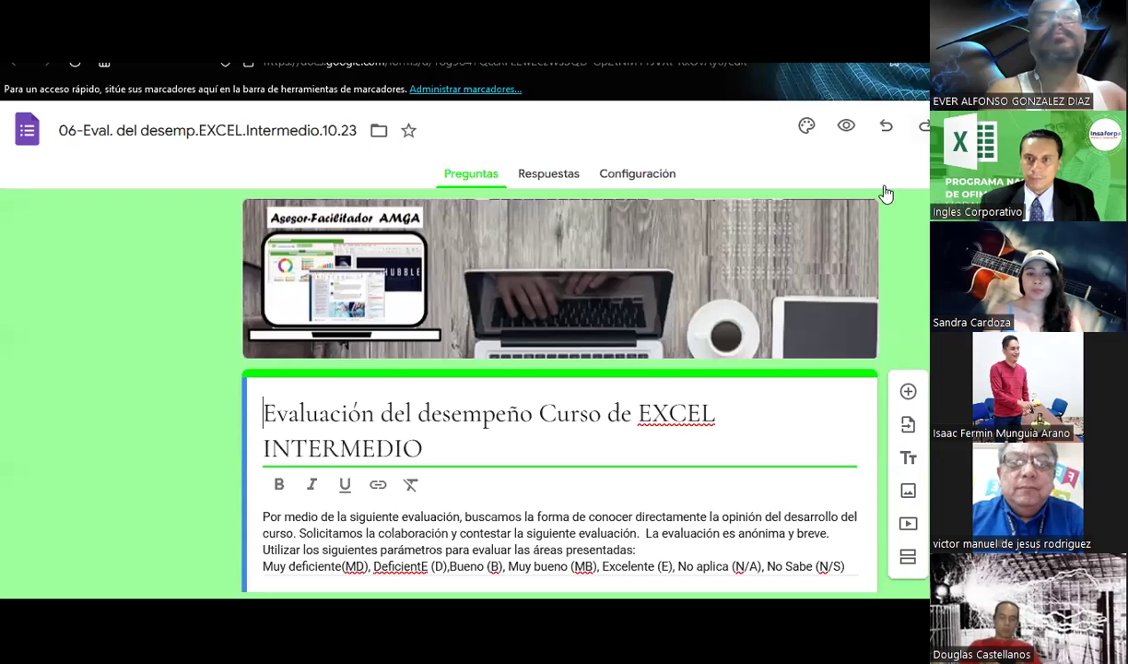
Begin a pre-filled link for the EXCEL INTERMEDIO evaluation, then return to the Insaforp survey tab.
left_click(1037, 126)
left_click(878, 254)
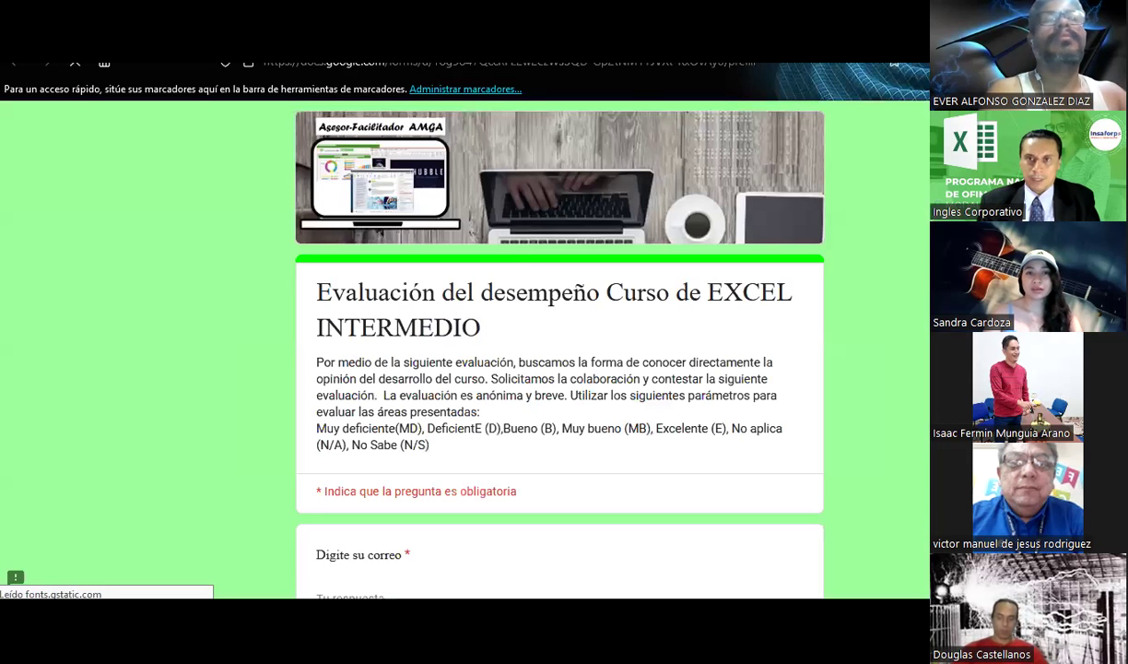
key("ctrl+Tab")
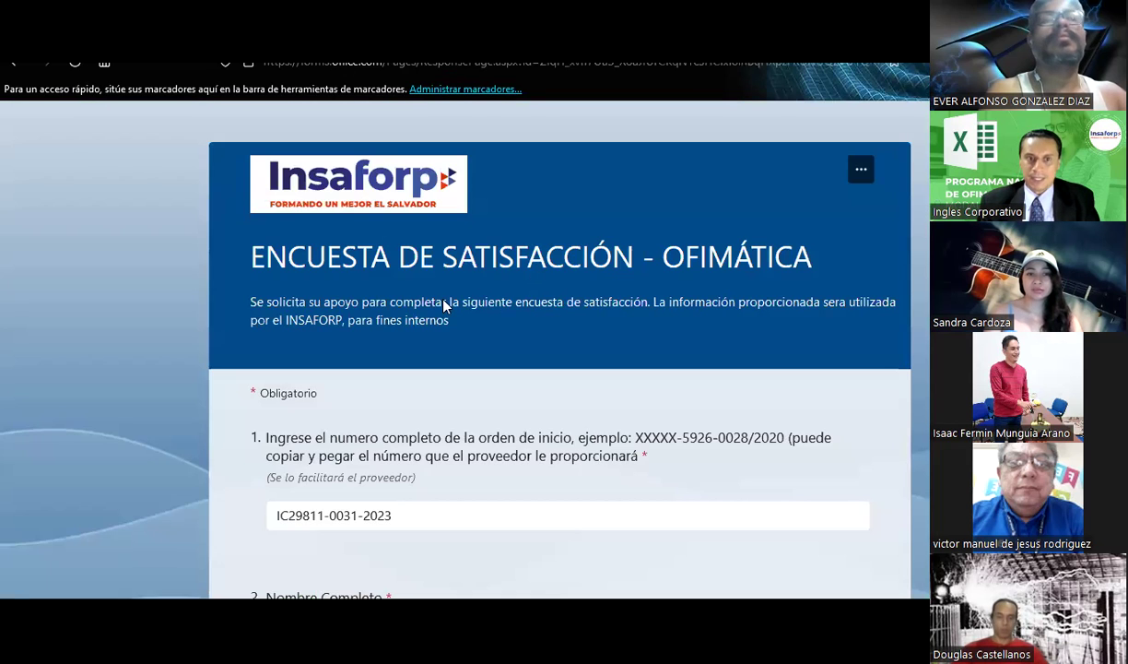
Check question 1's start-order number, then move to the Google Forms prefill tab.
scroll(444, 323, "down", 3)
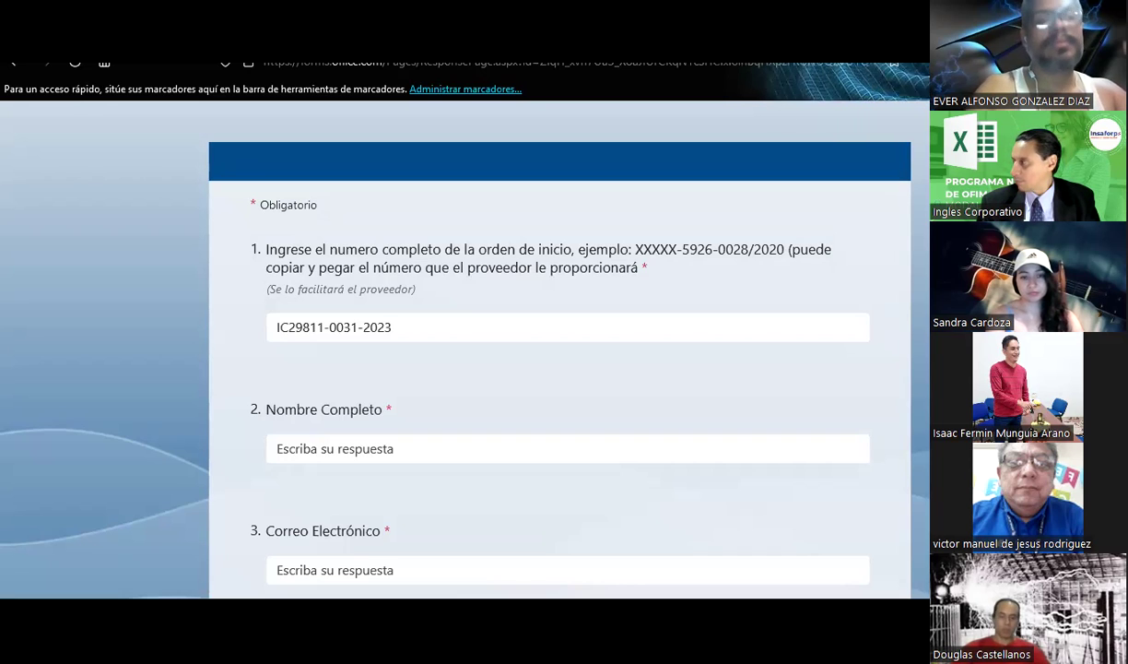
left_click(414, 328)
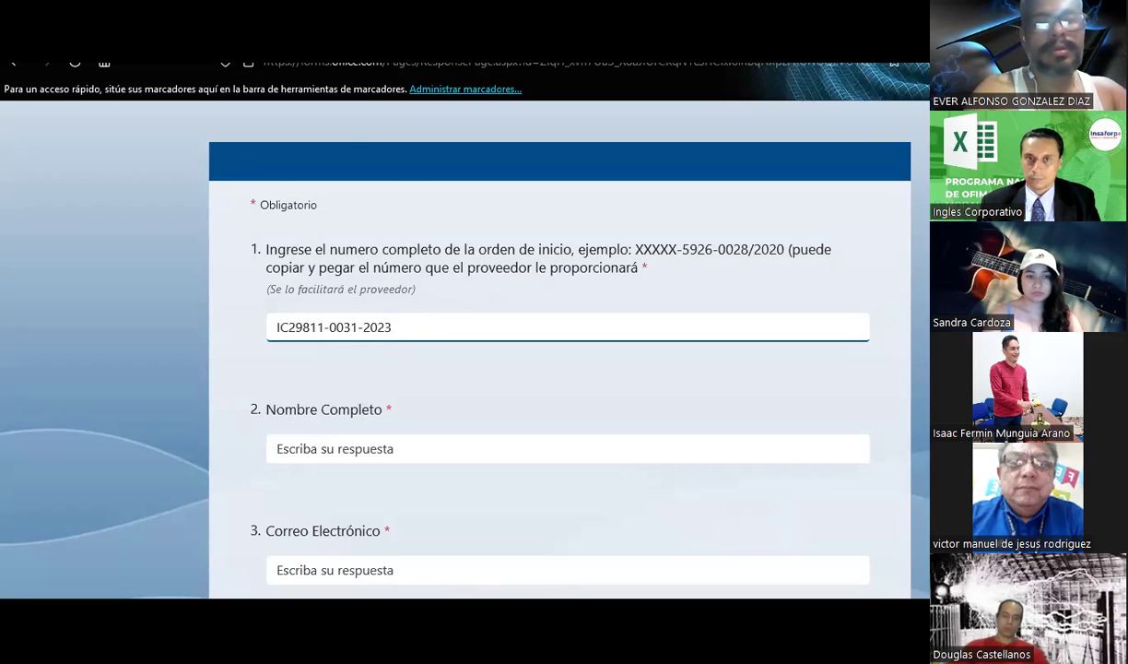
key("ctrl+Tab")
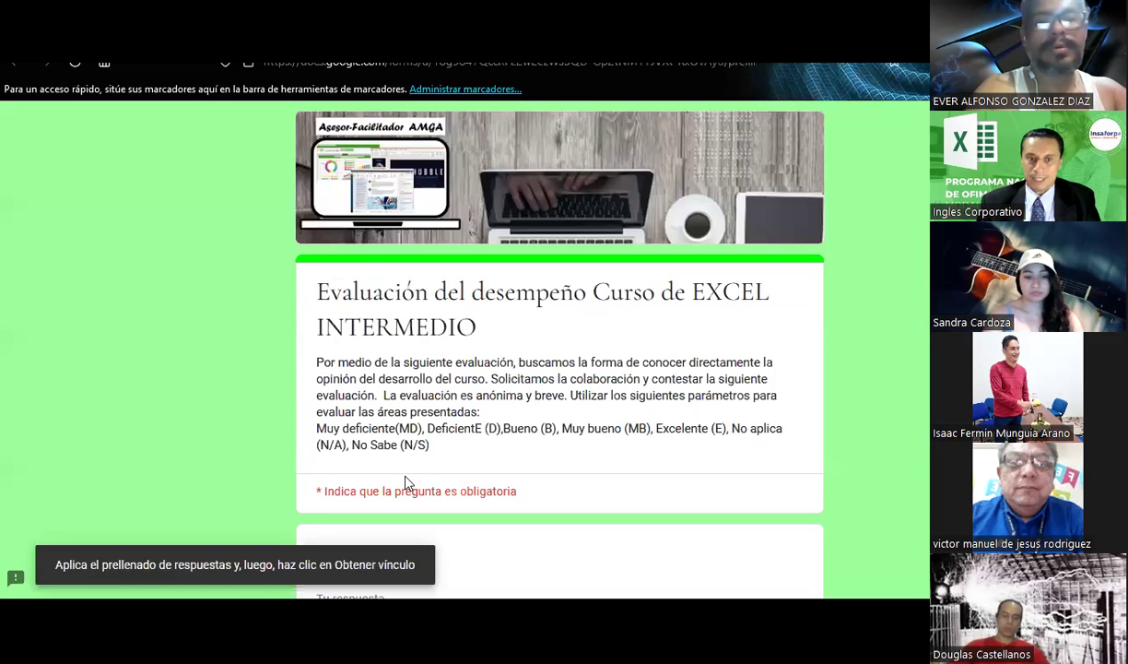
Generate the evaluation's pre-filled link and copy it with COPIAR VÍNCULO.
scroll(405, 482, "down", 15)
scroll(406, 485, "down", 10)
left_click(406, 479)
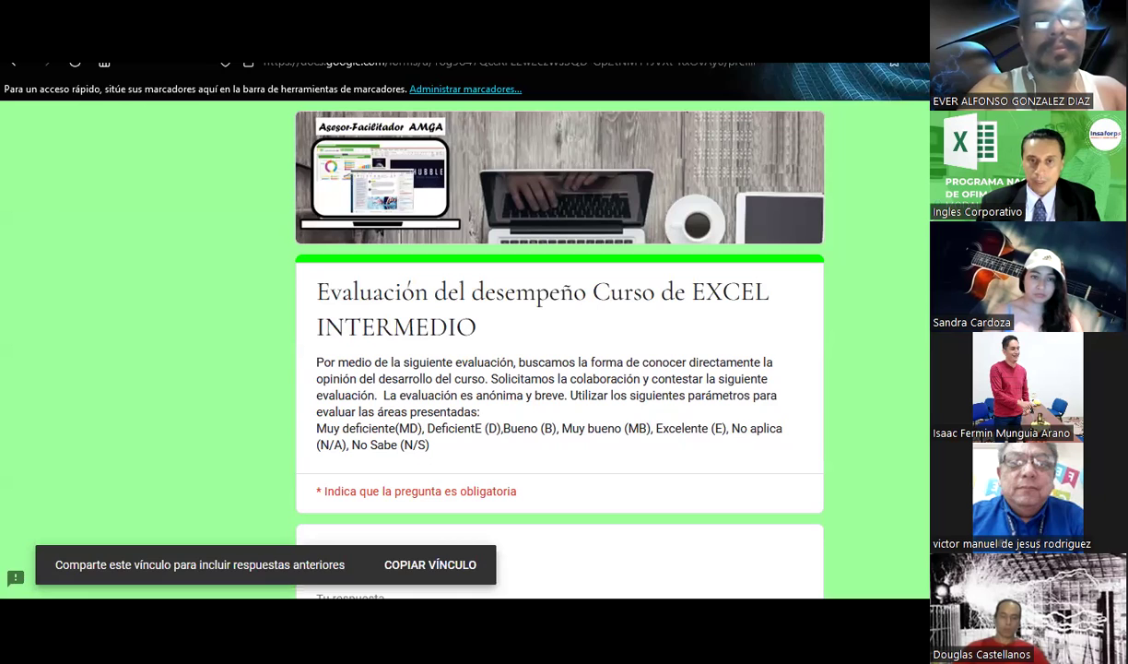
left_click(426, 566)
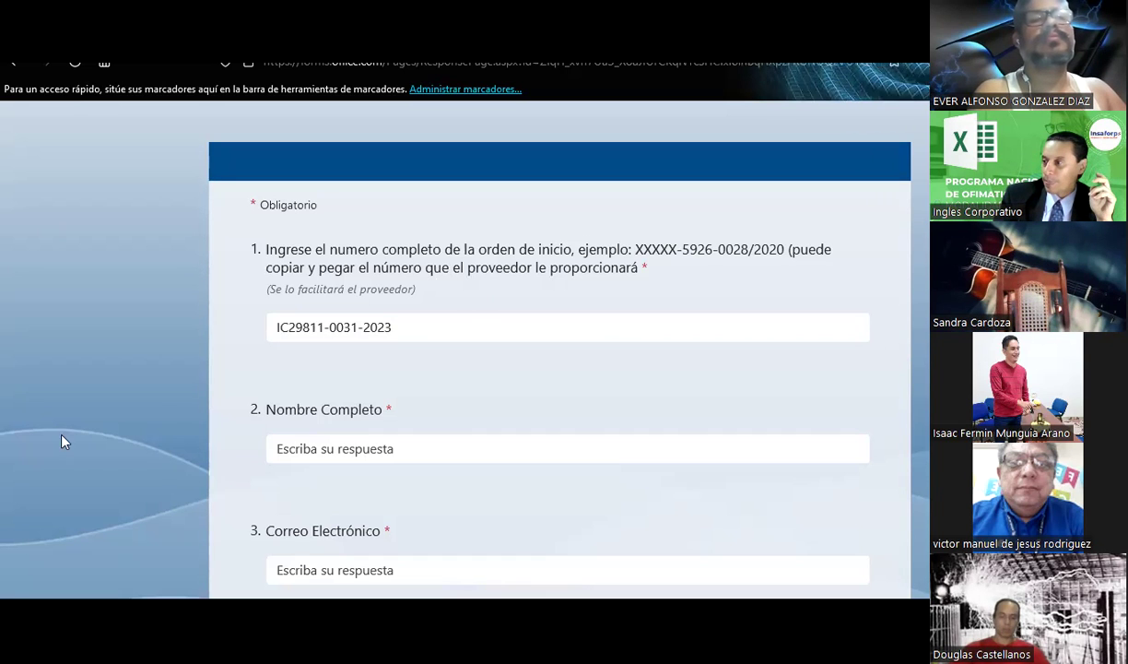
scroll(376, 420, "down", 5)
scroll(378, 421, "down", 5)
scroll(380, 413, "down", 2)
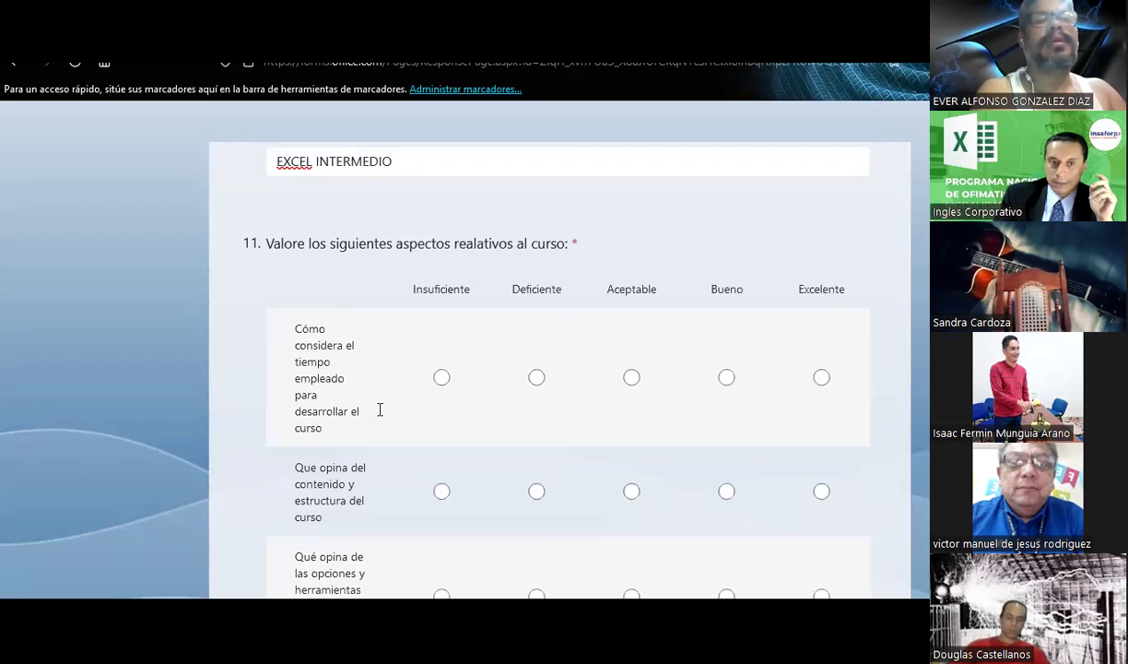
scroll(380, 409, "down", 3)
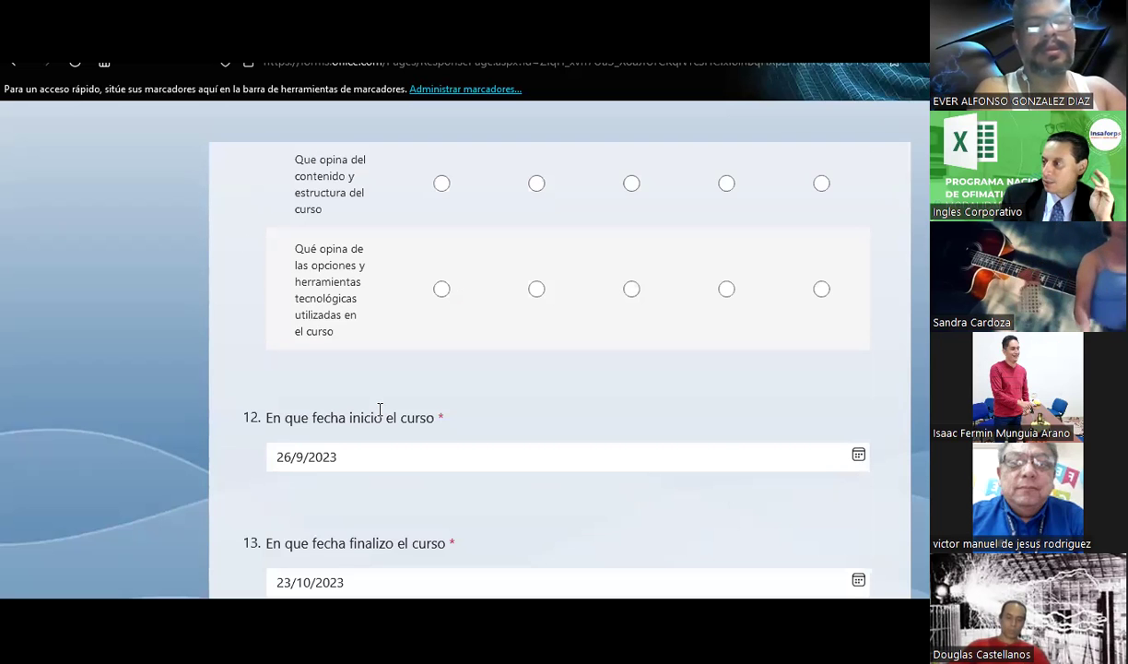
scroll(380, 411, "down", 4)
scroll(381, 417, "down", 3)
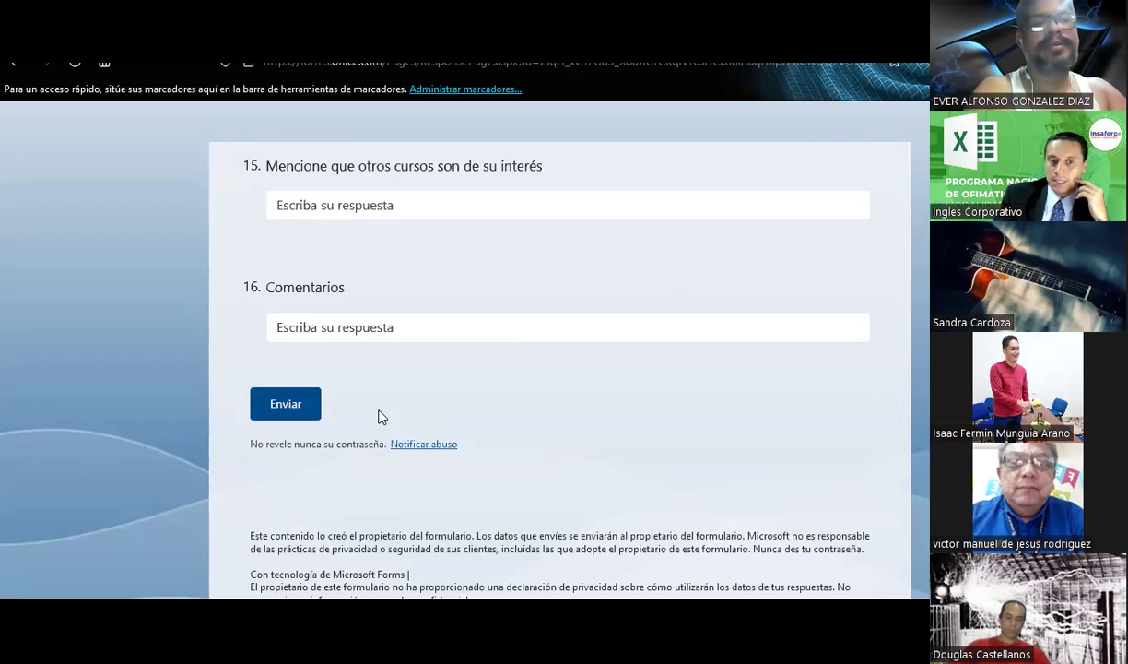
scroll(381, 416, "up", 5)
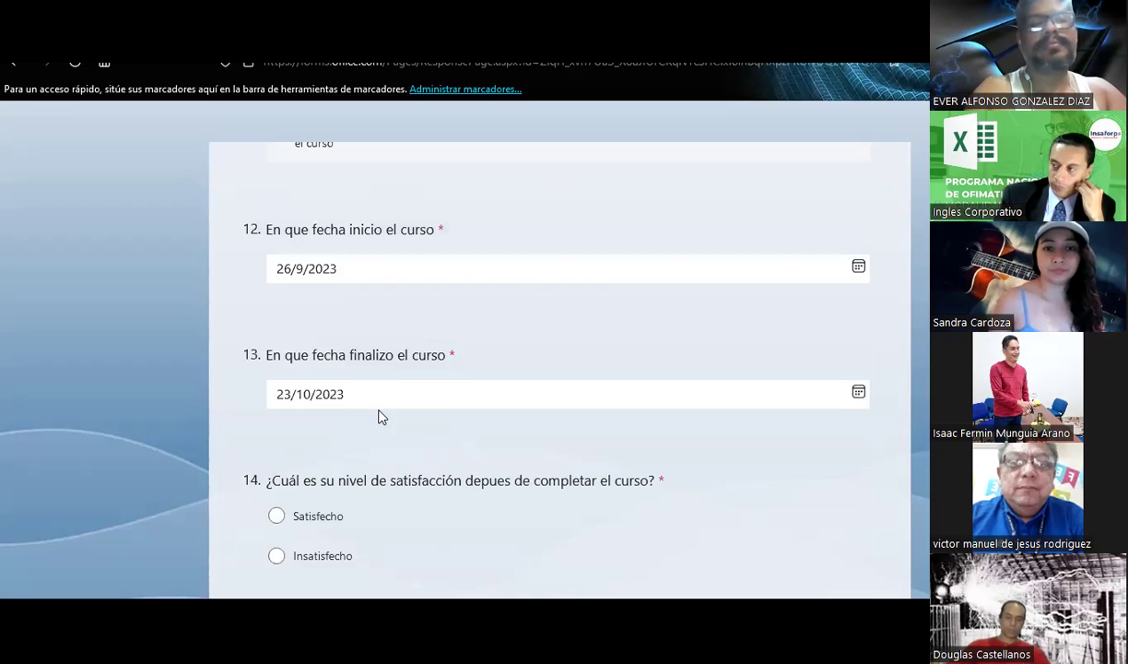
scroll(381, 417, "up", 3)
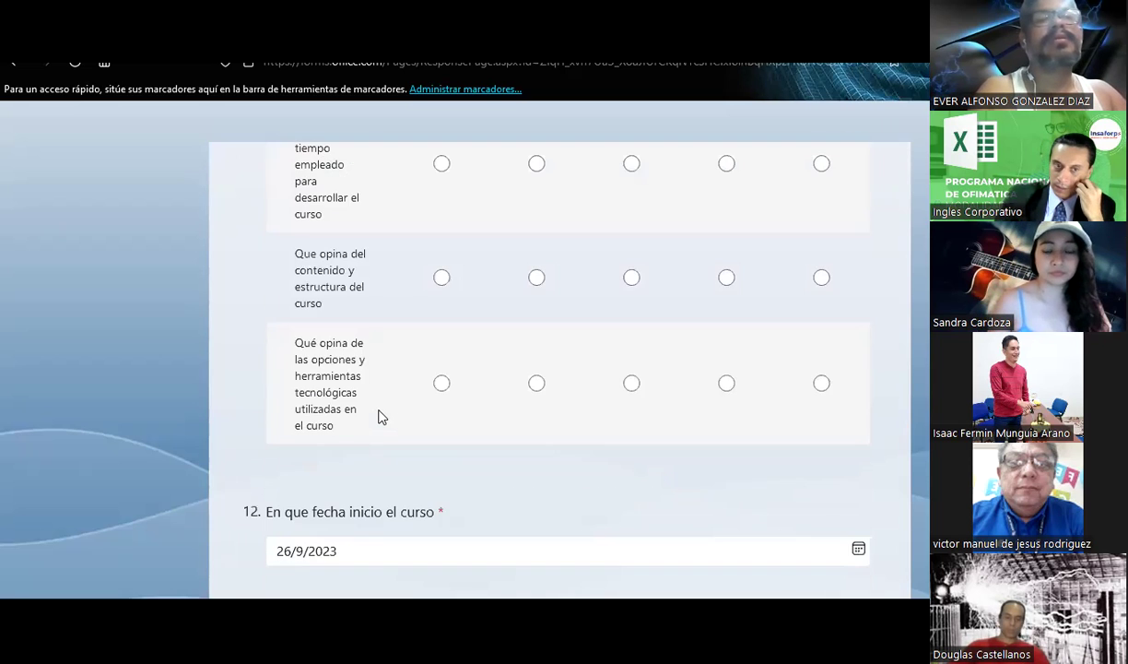
scroll(380, 417, "up", 5)
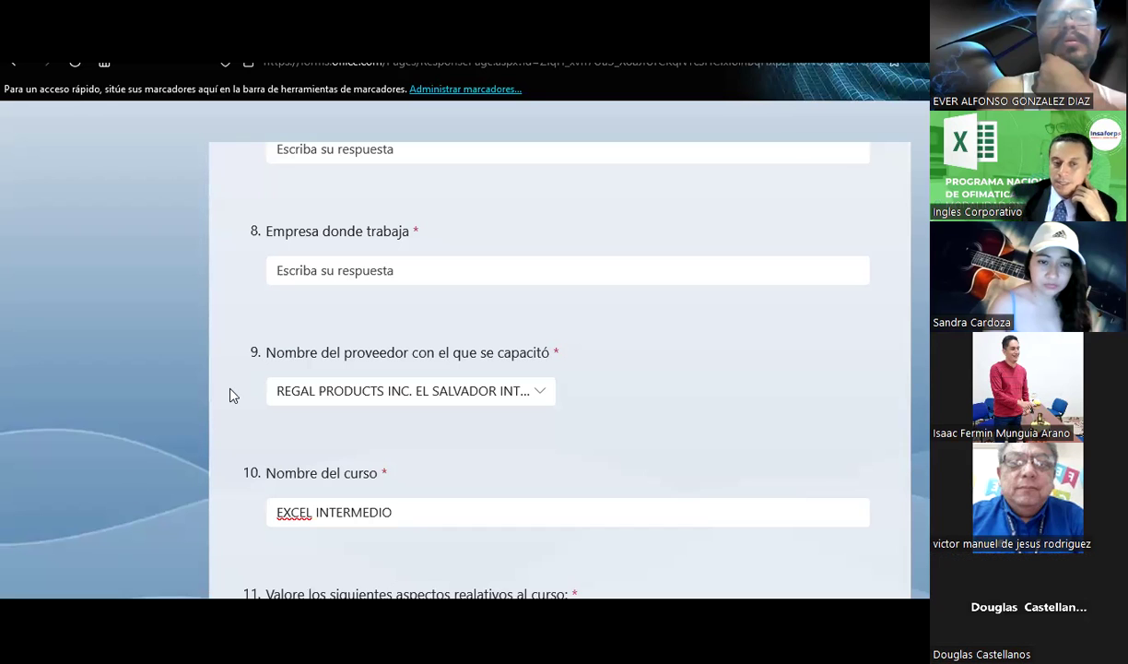
scroll(233, 394, "down", 4)
scroll(232, 394, "down", 9)
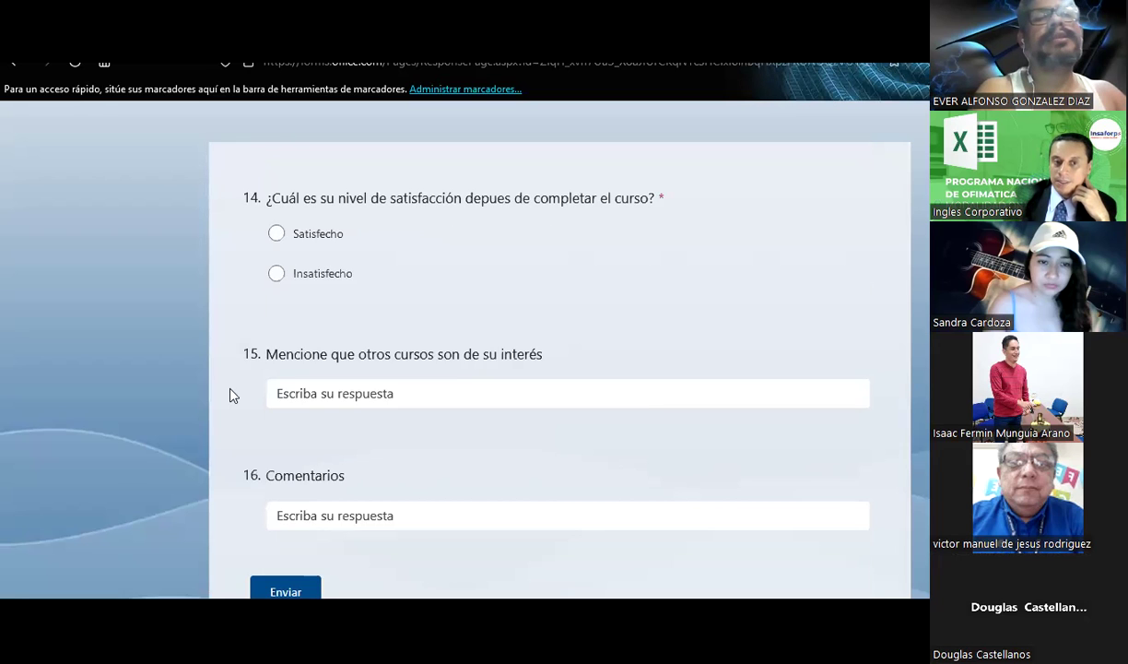
scroll(232, 395, "up", 2)
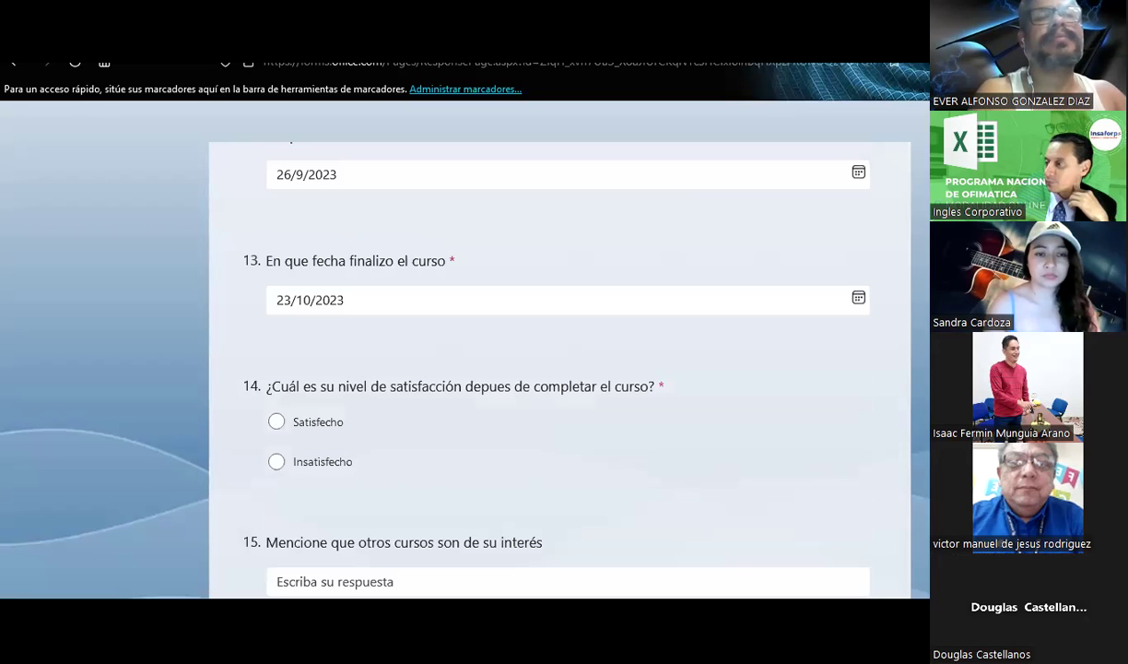